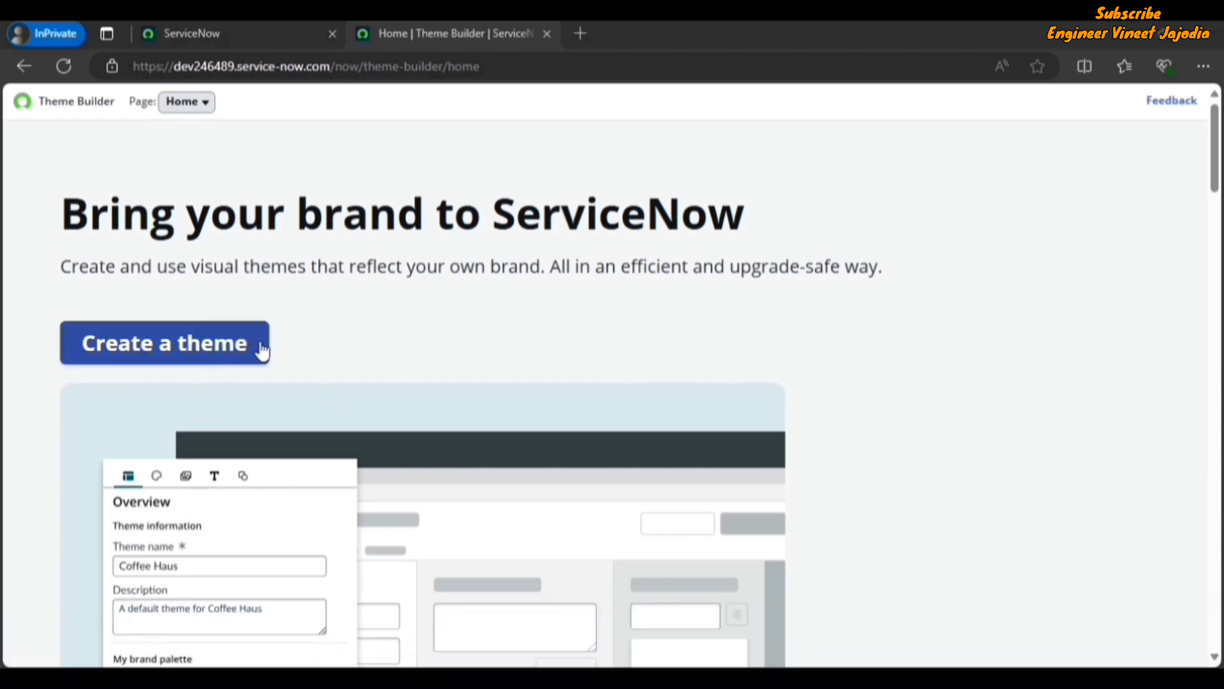
Step: Examine the Theme Builder home page, from the benefits and Xanadu release highlights through to the help links
{"action": "scroll", "coordinate": [648, 315], "scroll_direction": "down", "scroll_amount": 8}
{"action": "scroll", "coordinate": [638, 306], "scroll_direction": "down", "scroll_amount": 1}
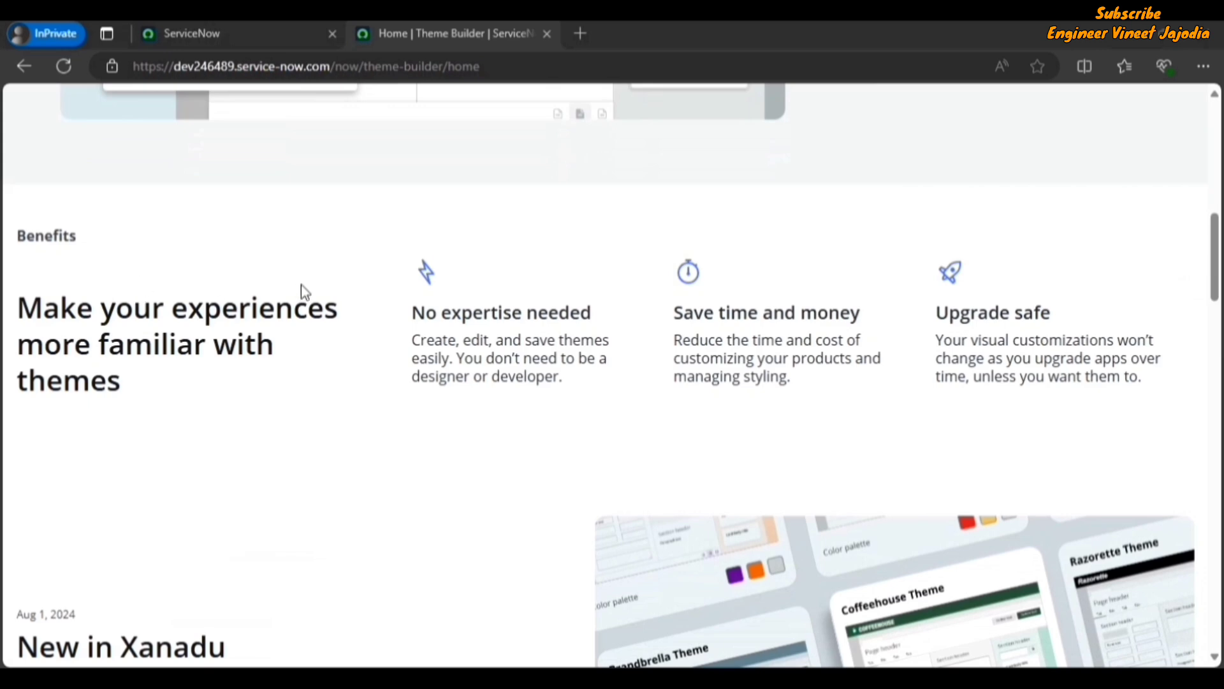
{"action": "scroll", "coordinate": [323, 284], "scroll_direction": "down", "scroll_amount": 7}
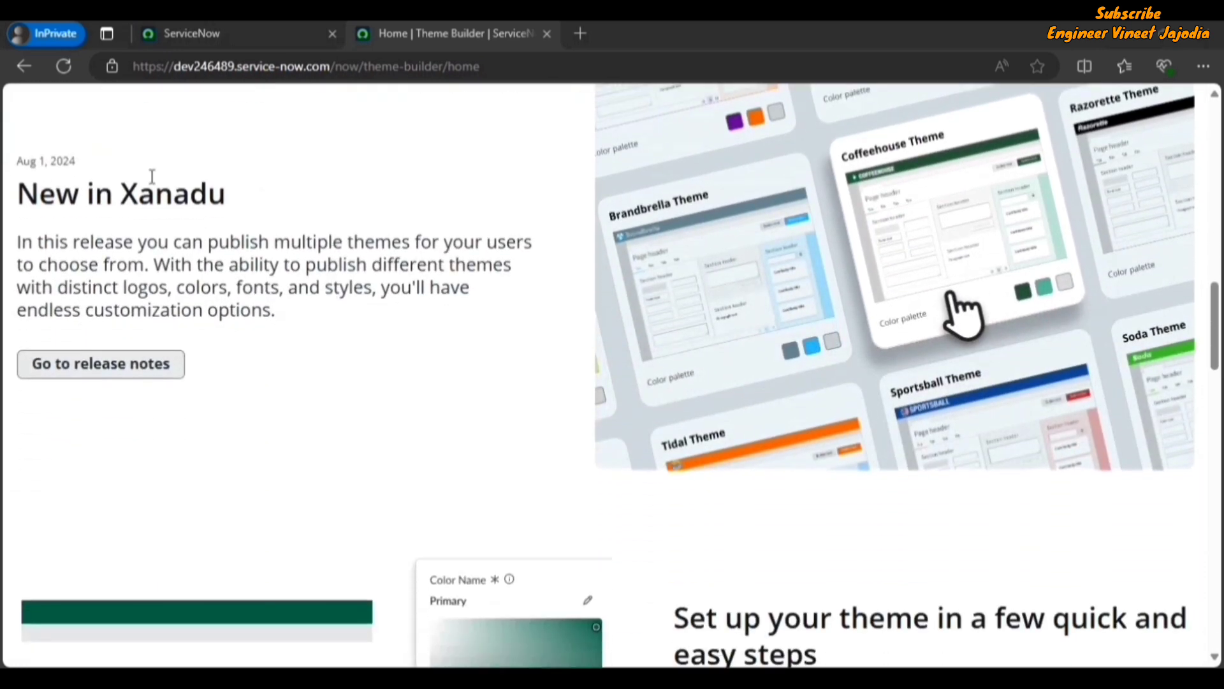
{"action": "scroll", "coordinate": [224, 217], "scroll_direction": "up", "scroll_amount": 1}
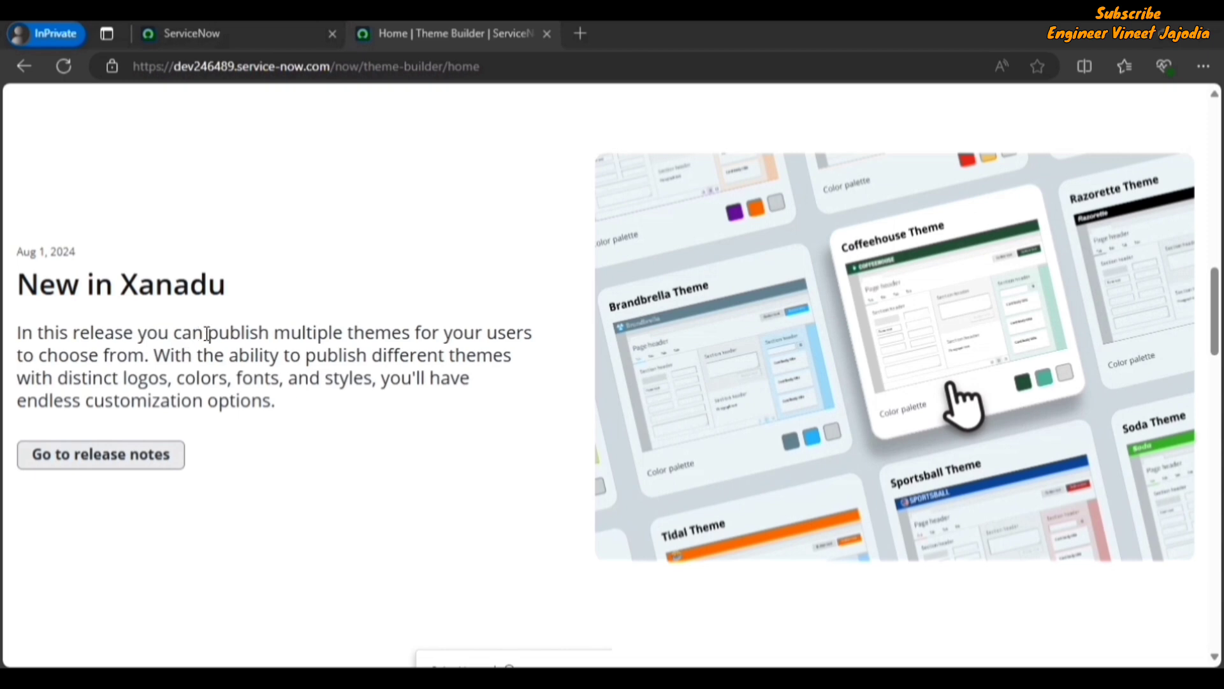
{"action": "left_click_drag", "start_coordinate": [207, 332], "coordinate": [549, 339]}
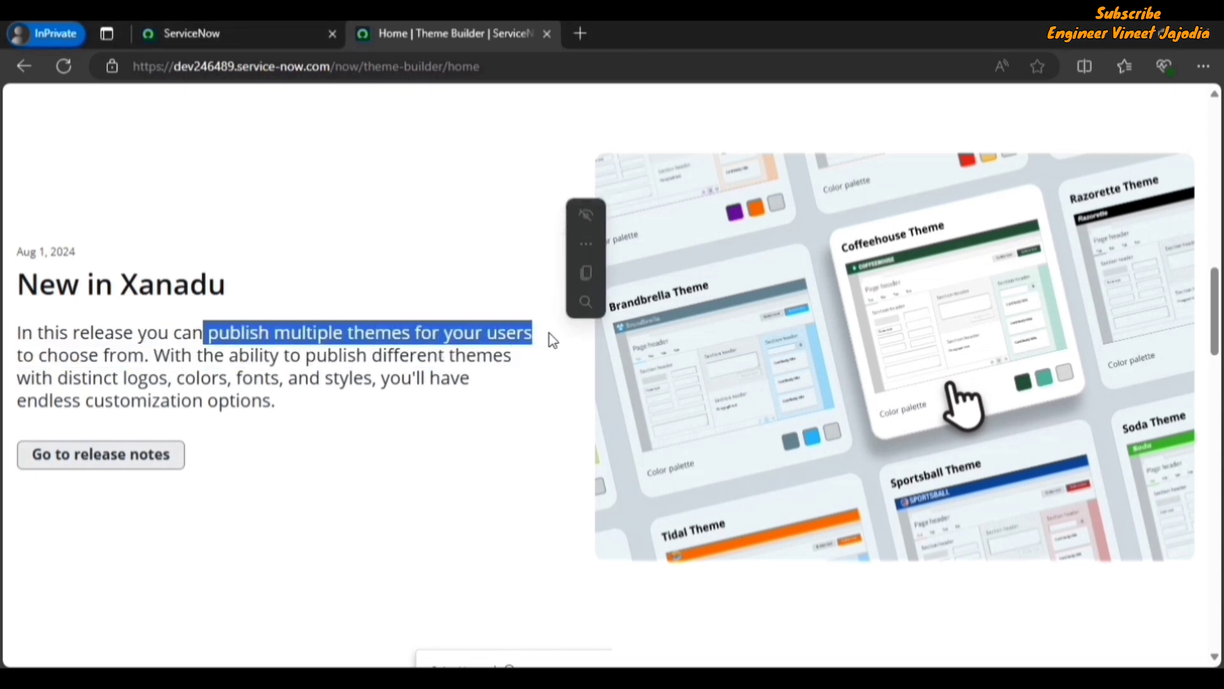
{"action": "scroll", "coordinate": [538, 358], "scroll_direction": "down", "scroll_amount": 4}
{"action": "scroll", "coordinate": [400, 288], "scroll_direction": "down", "scroll_amount": 3}
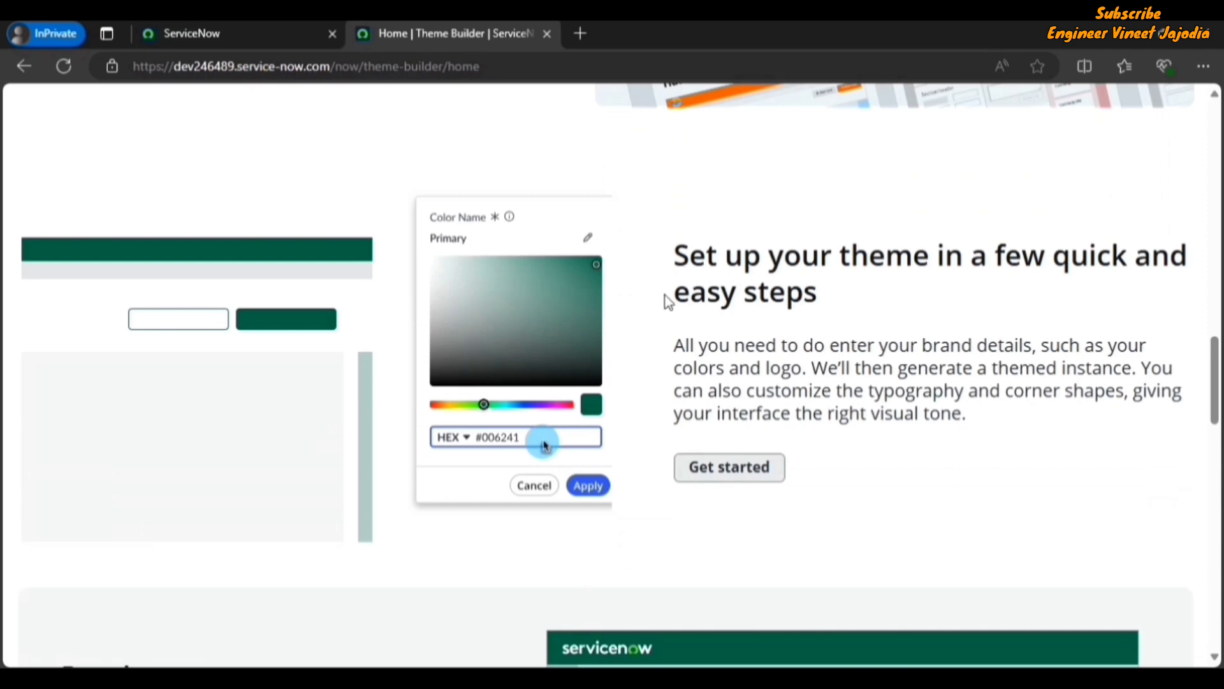
{"action": "scroll", "coordinate": [561, 322], "scroll_direction": "down", "scroll_amount": 7}
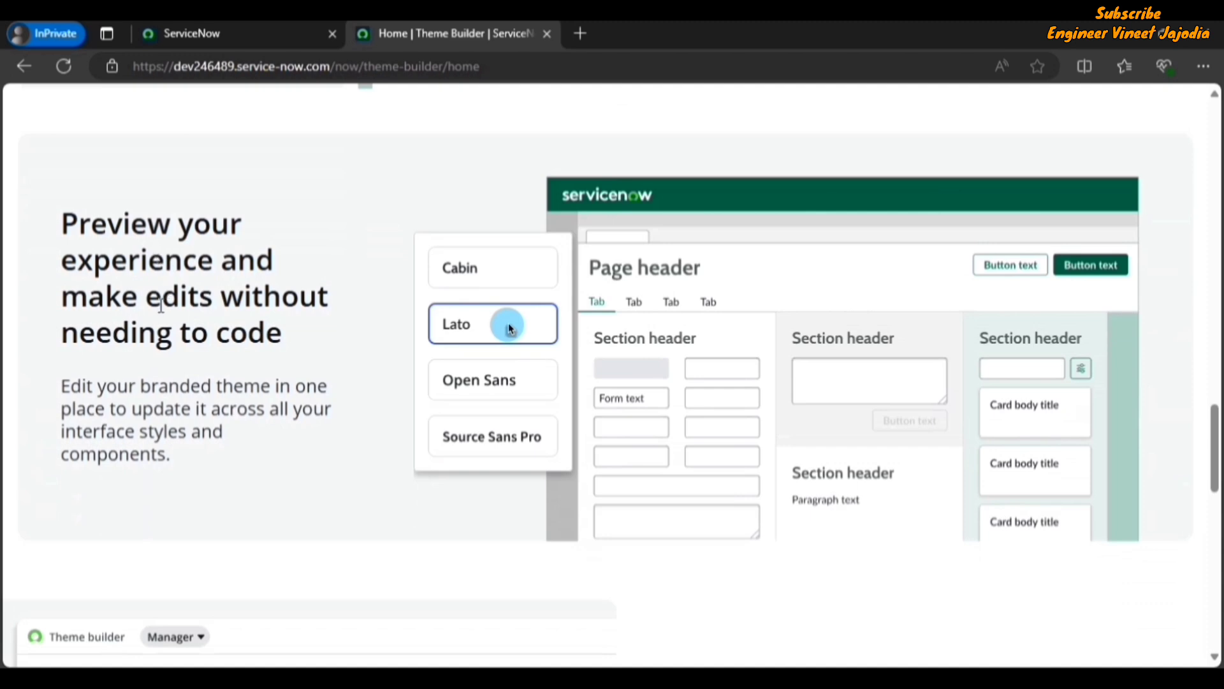
{"action": "scroll", "coordinate": [292, 275], "scroll_direction": "down", "scroll_amount": 7}
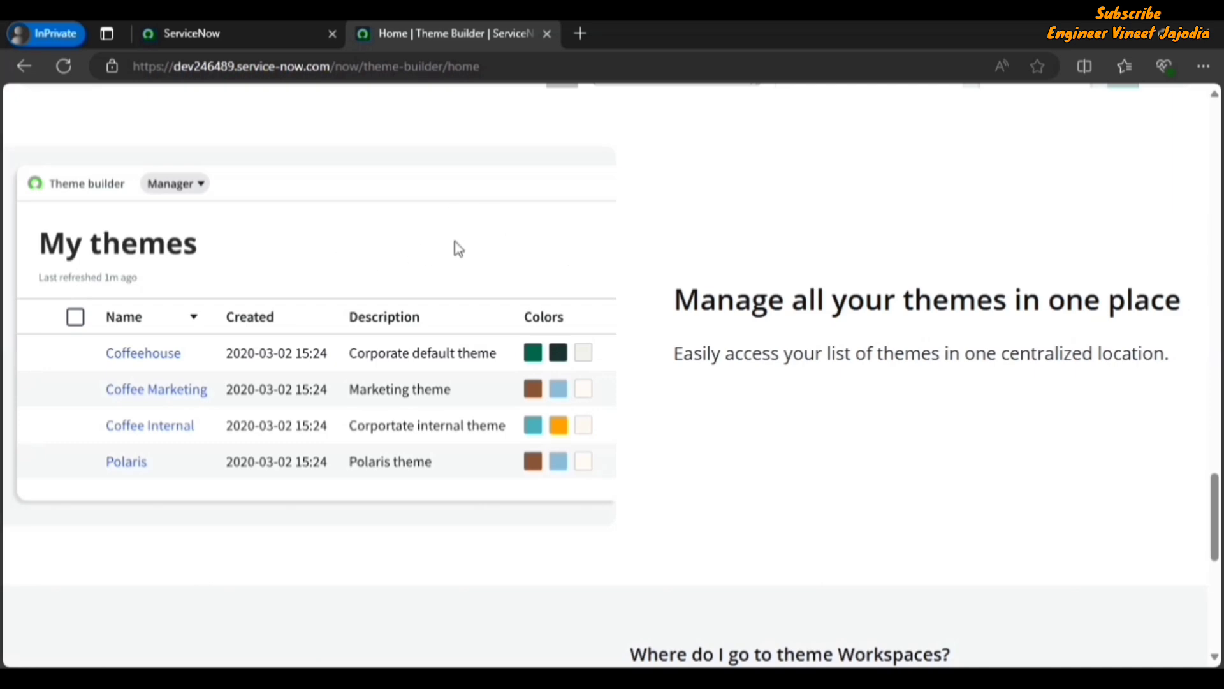
{"action": "scroll", "coordinate": [381, 265], "scroll_direction": "down", "scroll_amount": 6}
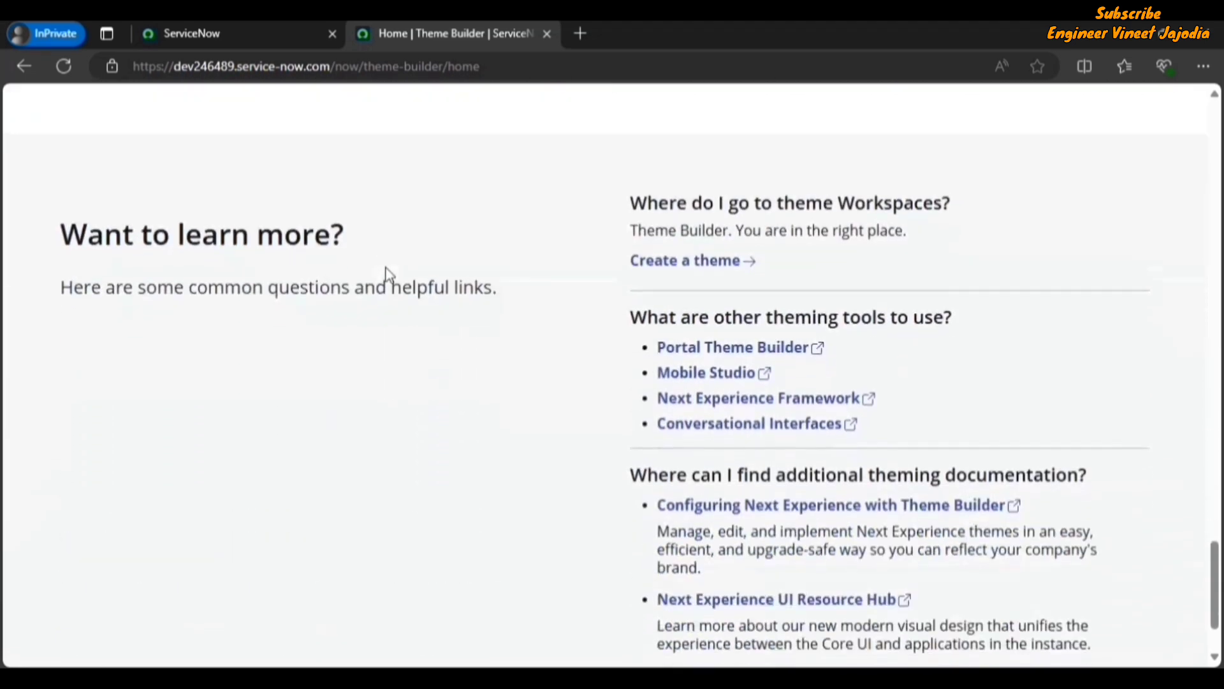
{"action": "scroll", "coordinate": [390, 278], "scroll_direction": "down", "scroll_amount": 2}
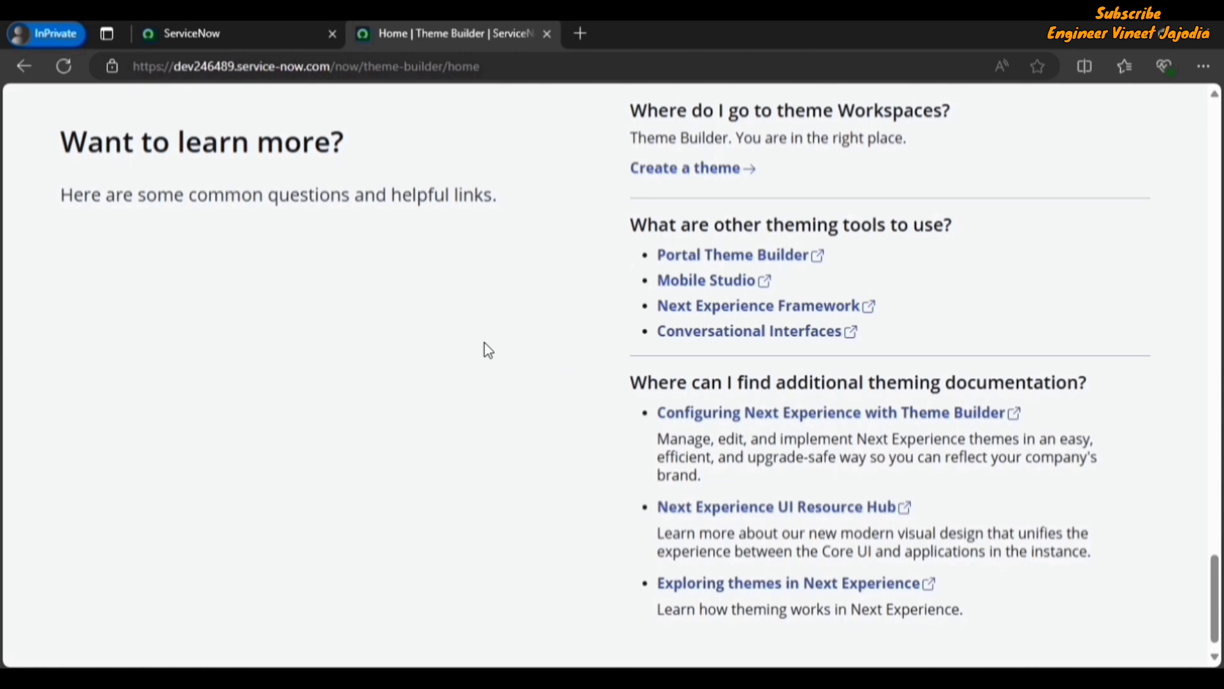
{"action": "scroll", "coordinate": [485, 343], "scroll_direction": "up", "scroll_amount": 10}
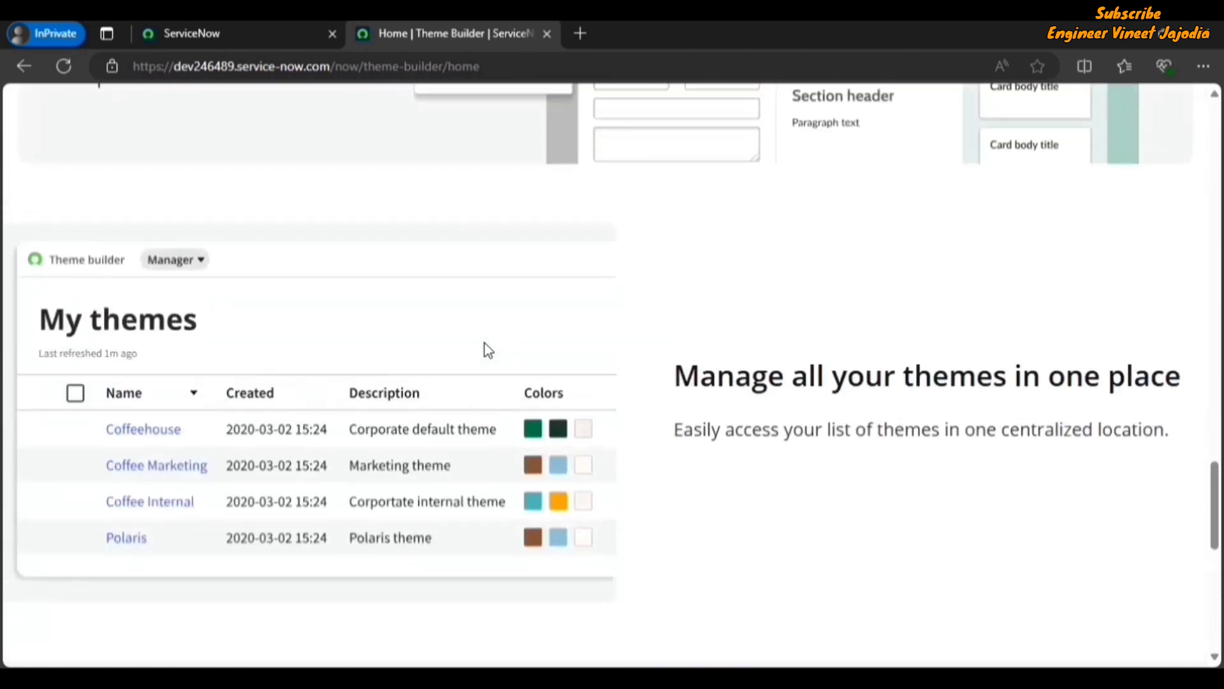
{"action": "scroll", "coordinate": [485, 345], "scroll_direction": "up", "scroll_amount": 10}
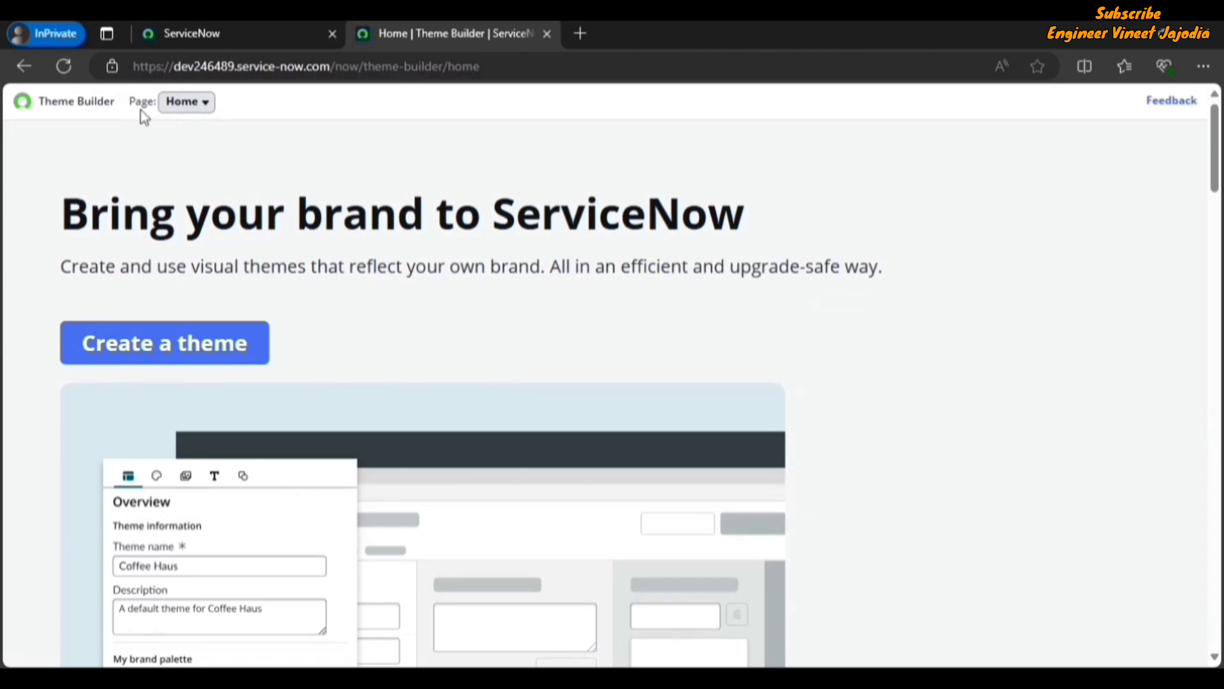
Step: Go to the Manager page and review the published and unpublished web themes
{"action": "left_click", "coordinate": [184, 107]}
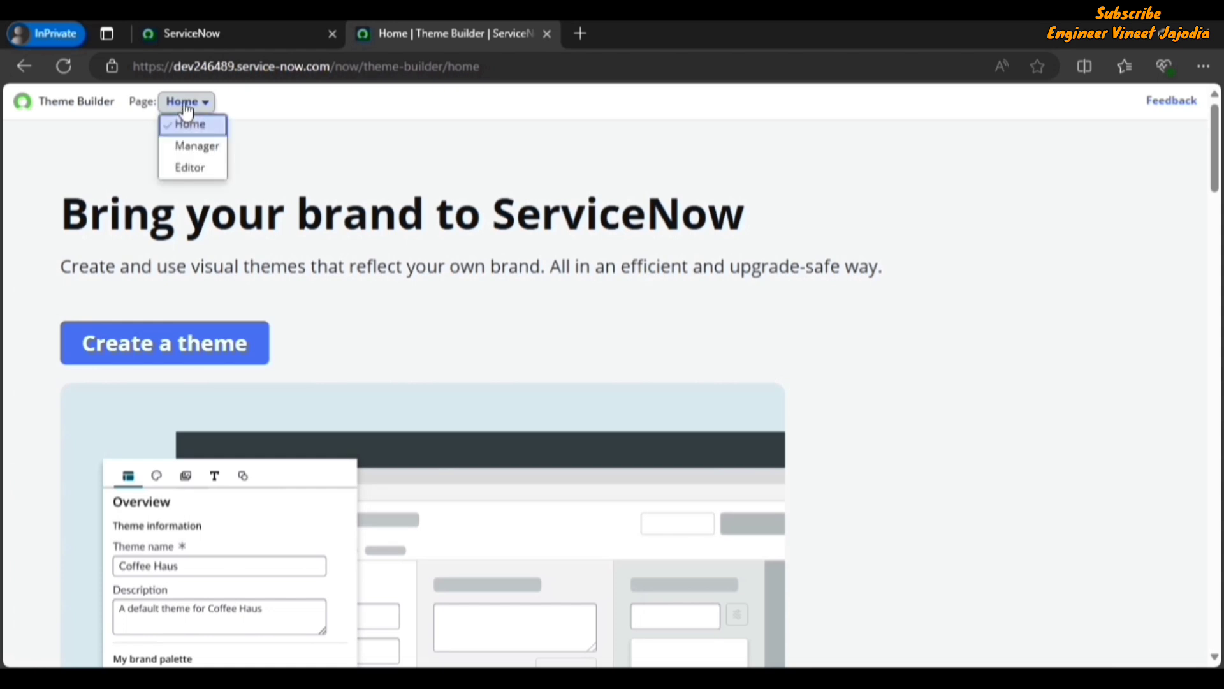
{"action": "left_click", "coordinate": [195, 146]}
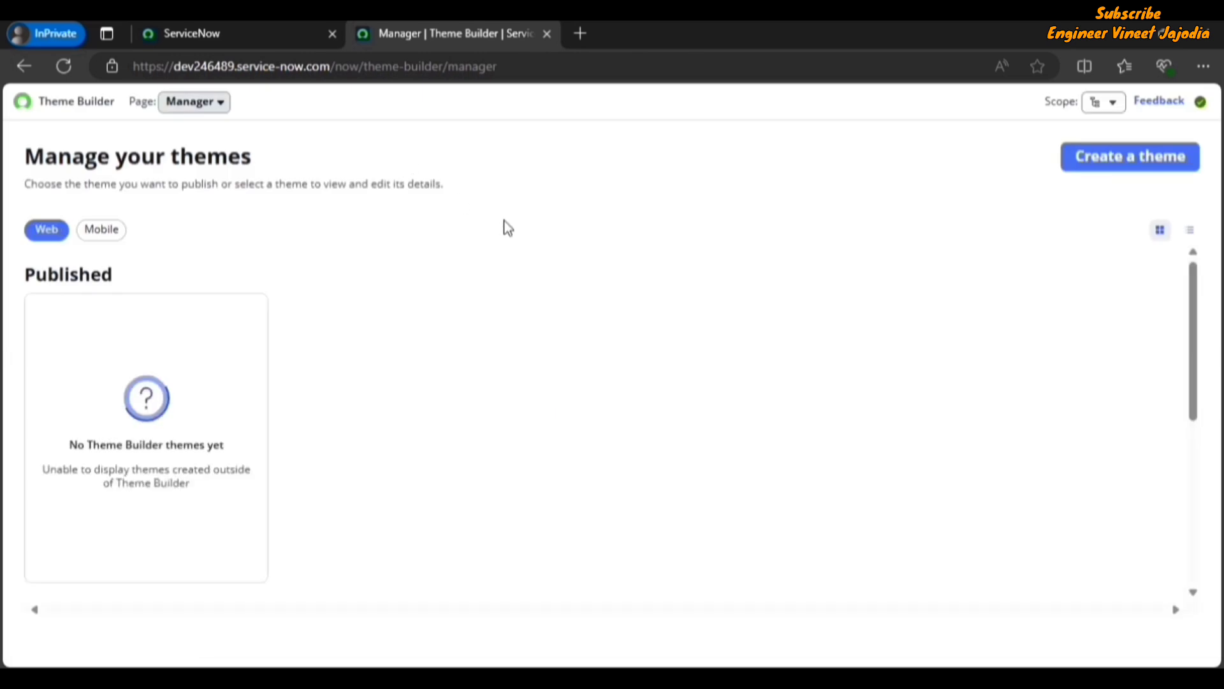
{"action": "left_click_drag", "start_coordinate": [131, 279], "coordinate": [27, 274]}
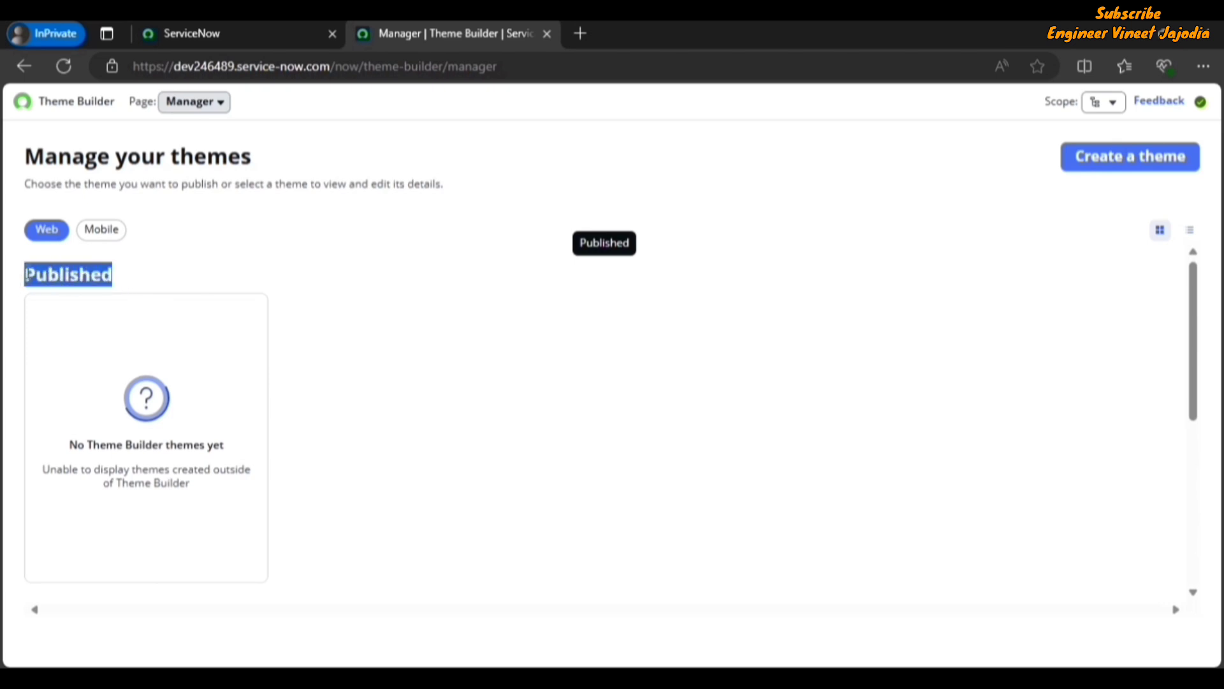
{"action": "scroll", "coordinate": [414, 355], "scroll_direction": "down", "scroll_amount": 4}
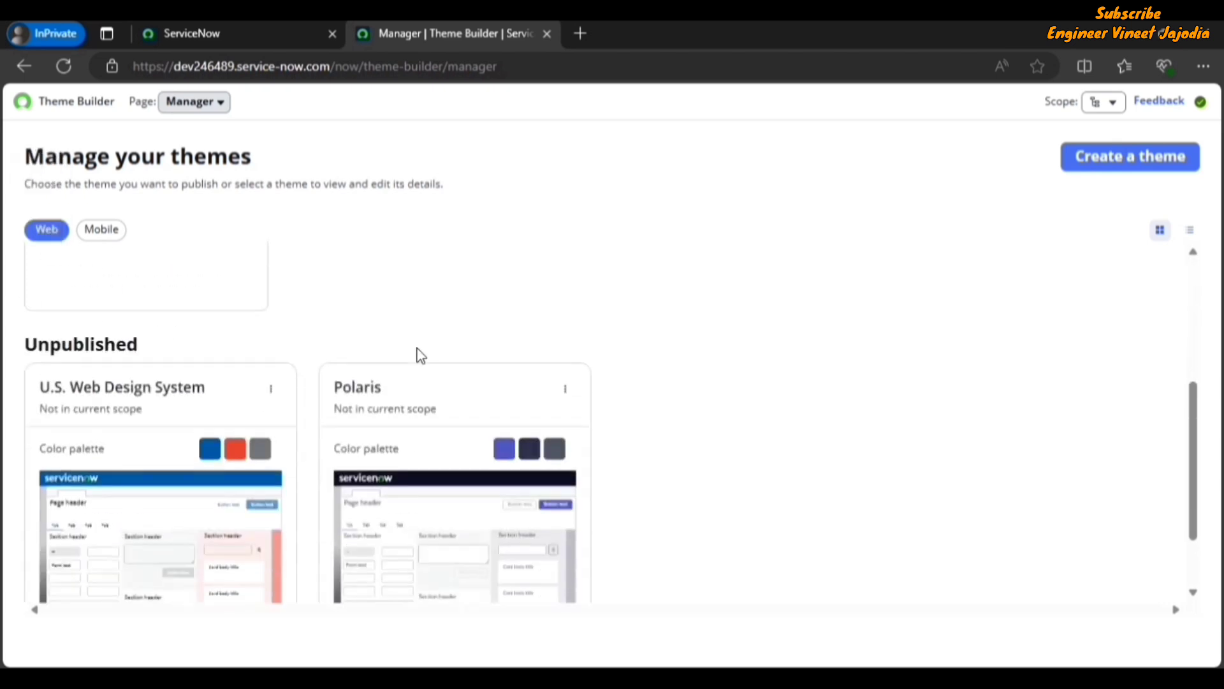
{"action": "scroll", "coordinate": [408, 351], "scroll_direction": "down", "scroll_amount": 2}
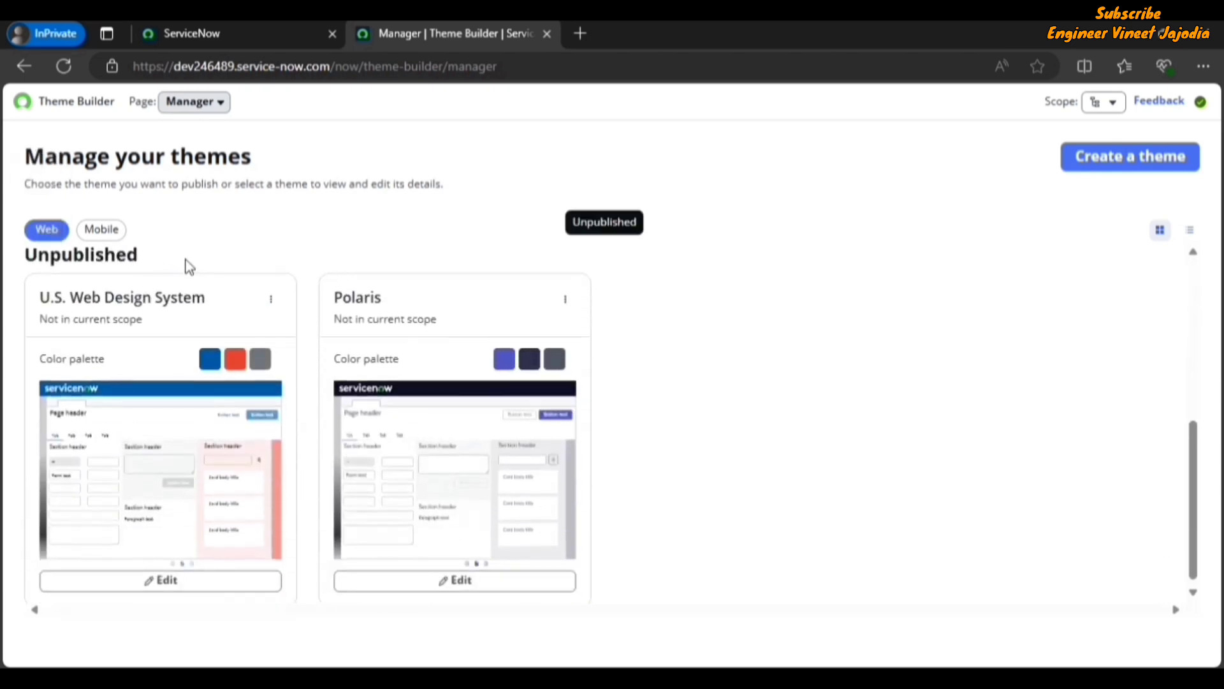
{"action": "scroll", "coordinate": [238, 300], "scroll_direction": "up", "scroll_amount": 1}
{"action": "scroll", "coordinate": [237, 303], "scroll_direction": "down", "scroll_amount": 1}
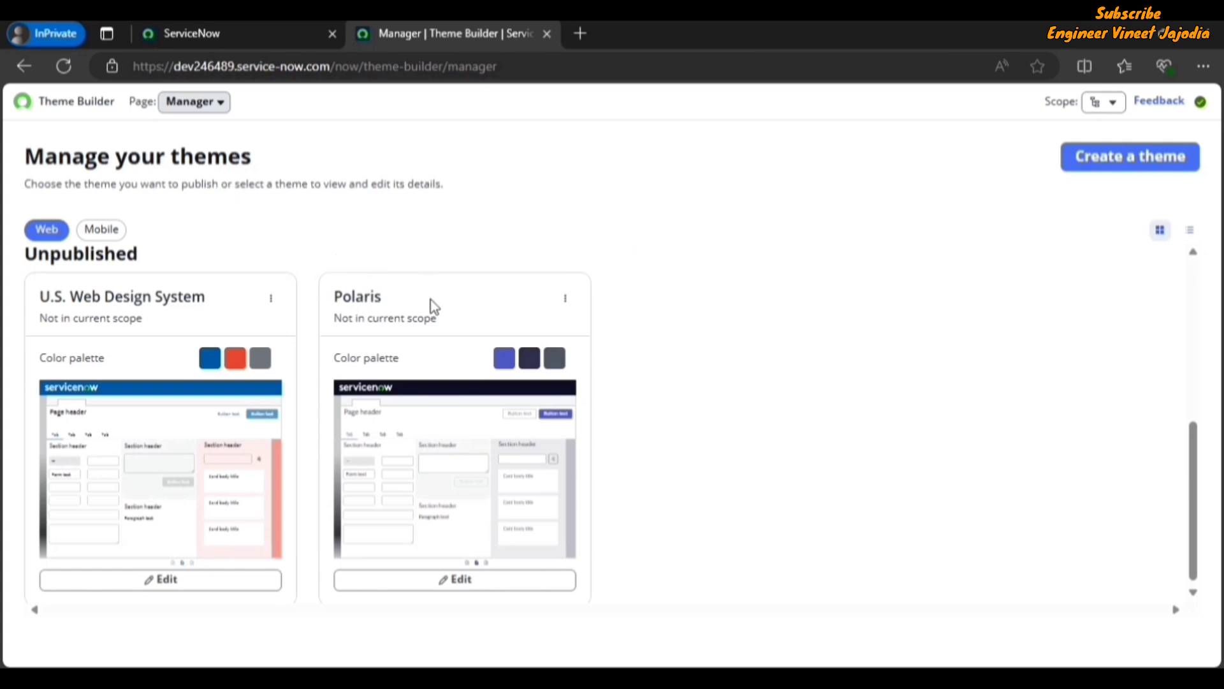
{"action": "scroll", "coordinate": [432, 306], "scroll_direction": "up", "scroll_amount": 5}
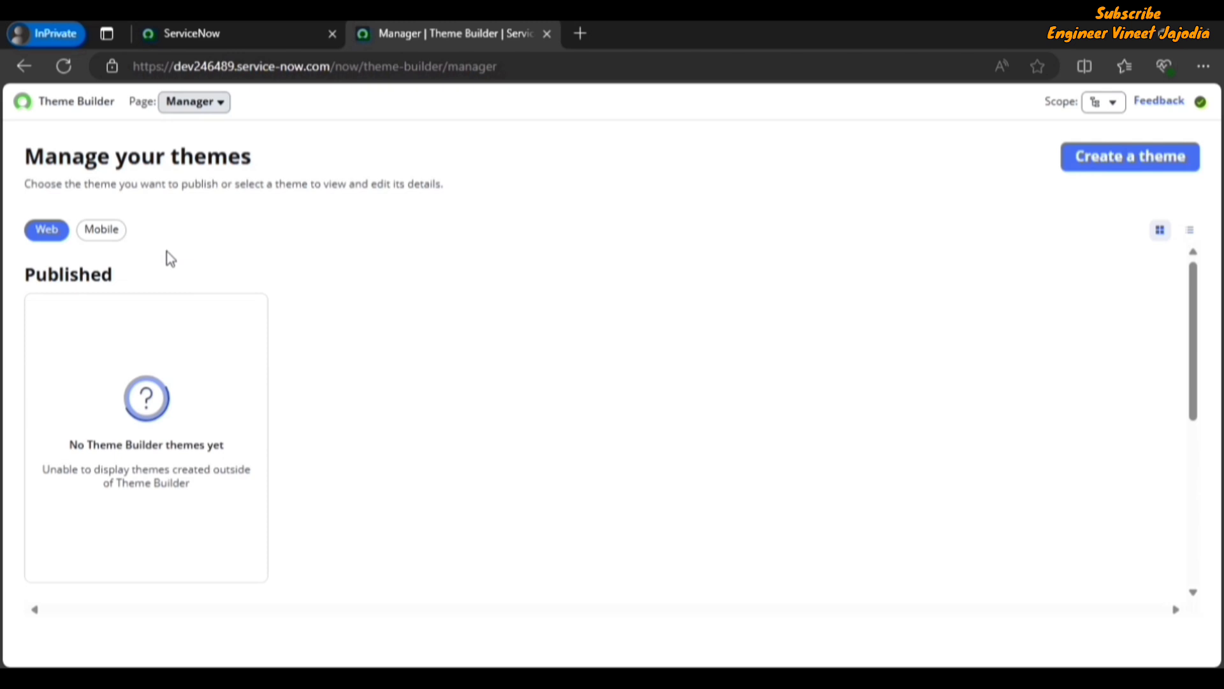
Step: Review the published and unpublished mobile themes, and return to the web themes
{"action": "left_click", "coordinate": [104, 240]}
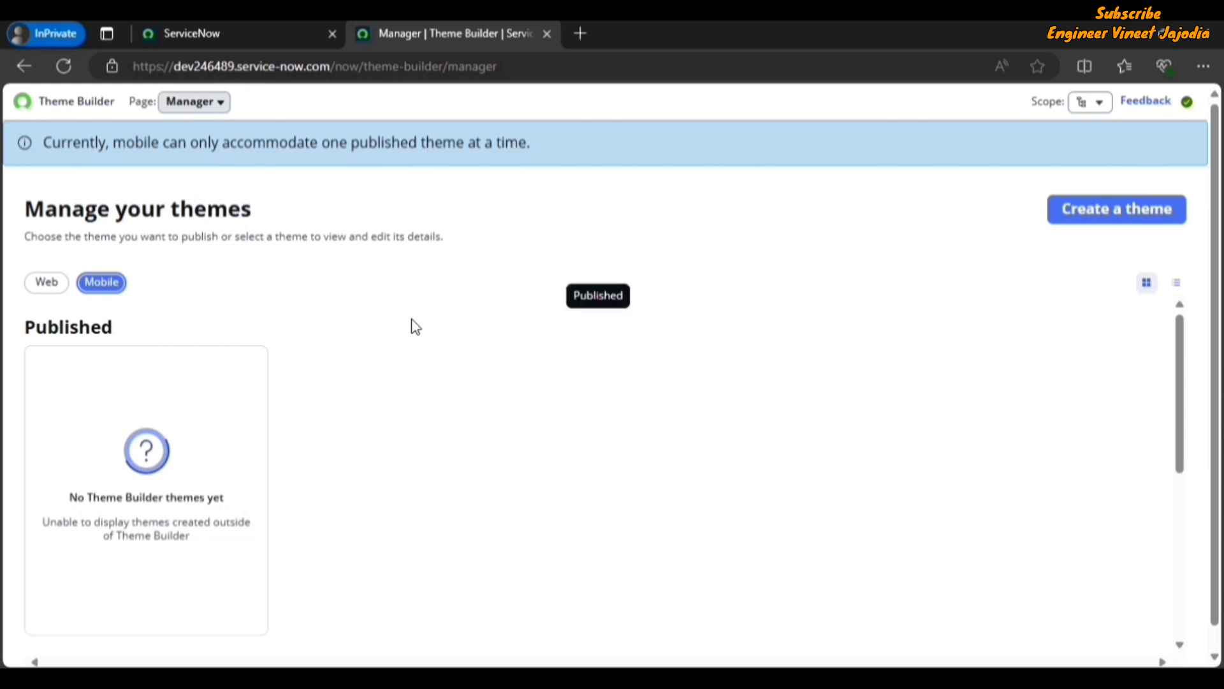
{"action": "scroll", "coordinate": [421, 335], "scroll_direction": "down", "scroll_amount": 5}
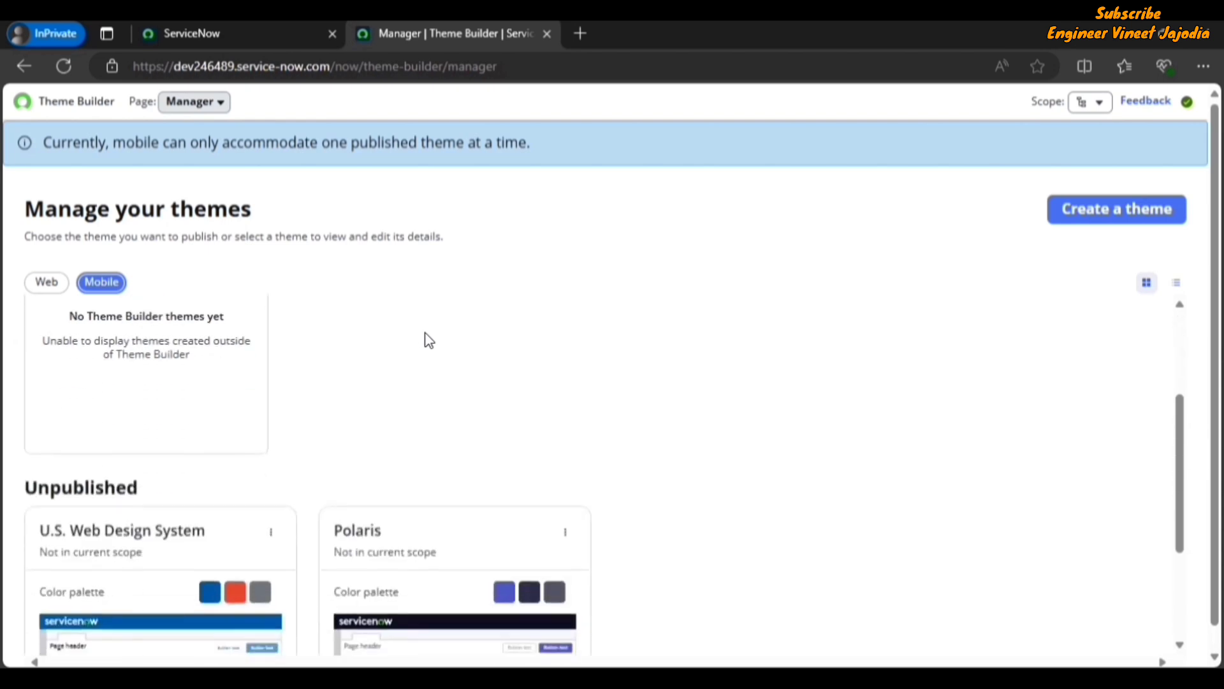
{"action": "scroll", "coordinate": [429, 345], "scroll_direction": "up", "scroll_amount": 5}
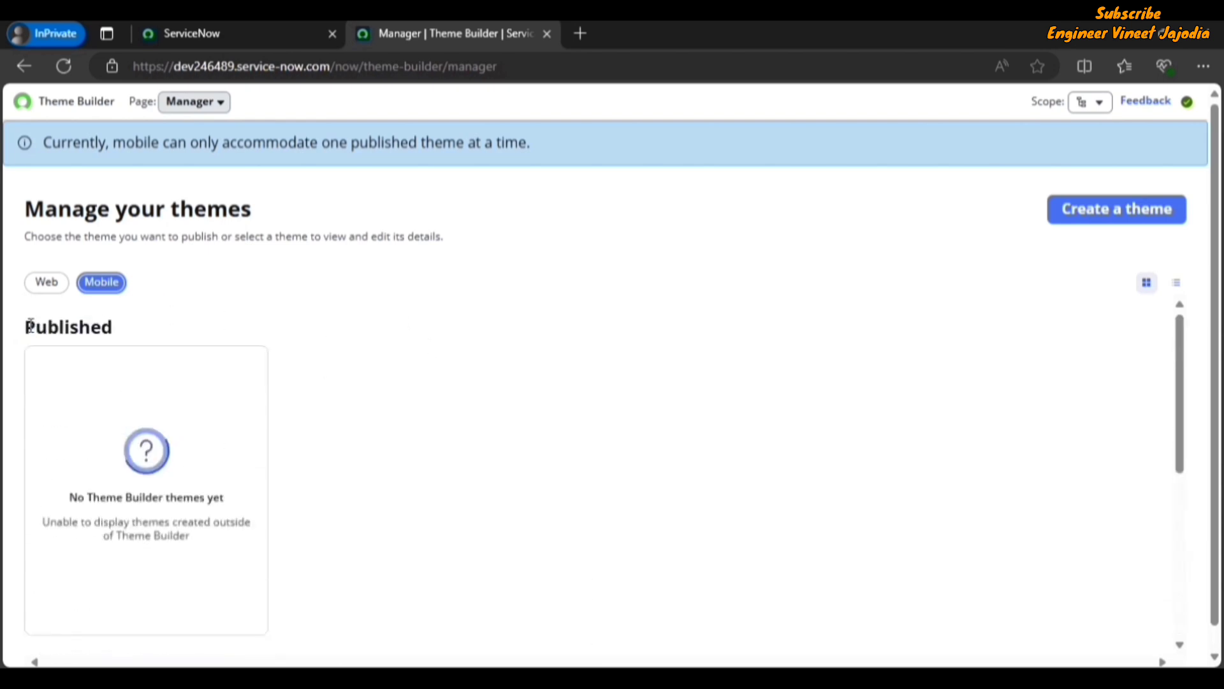
{"action": "left_click", "coordinate": [45, 284]}
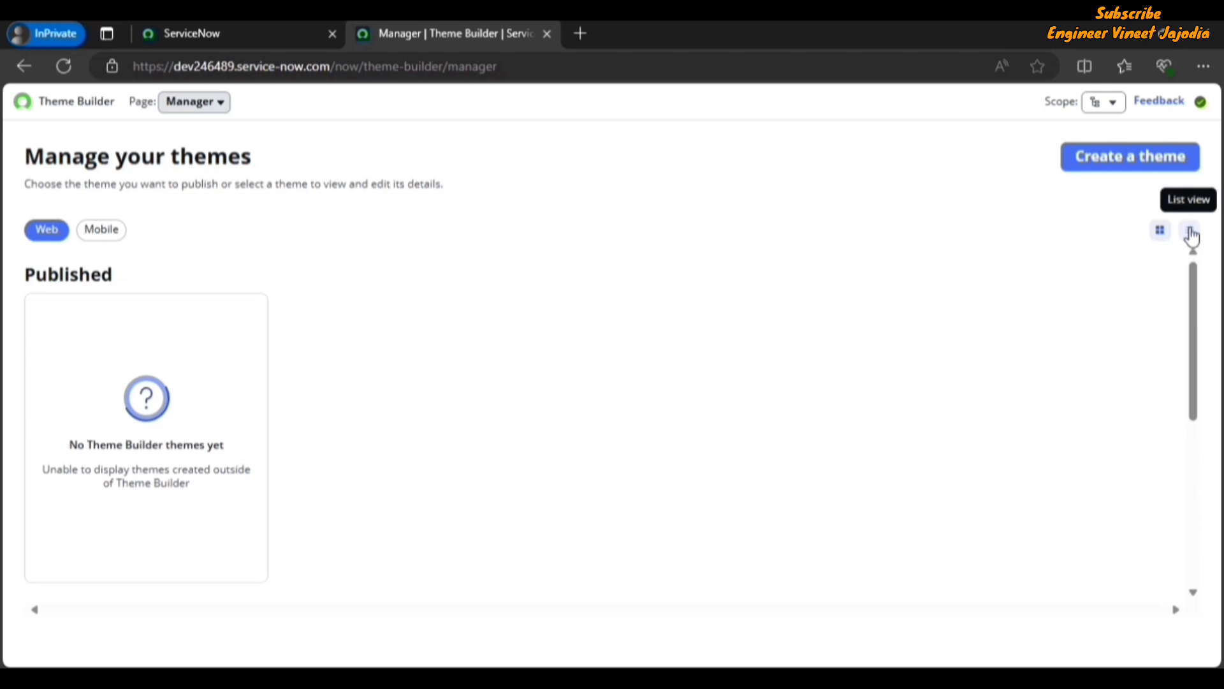
Step: Show the web themes in list view and check the additional actions available for the U.S. Web Design System theme
{"action": "left_click", "coordinate": [1190, 230]}
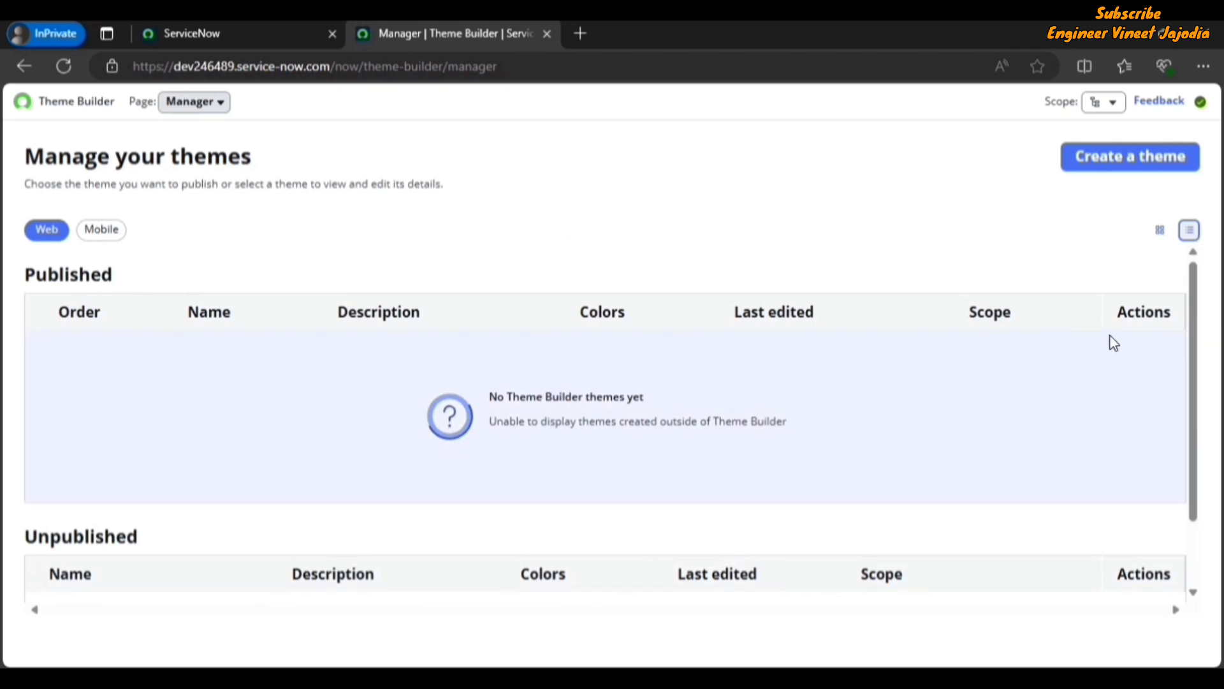
{"action": "scroll", "coordinate": [1174, 362], "scroll_direction": "down", "scroll_amount": 2}
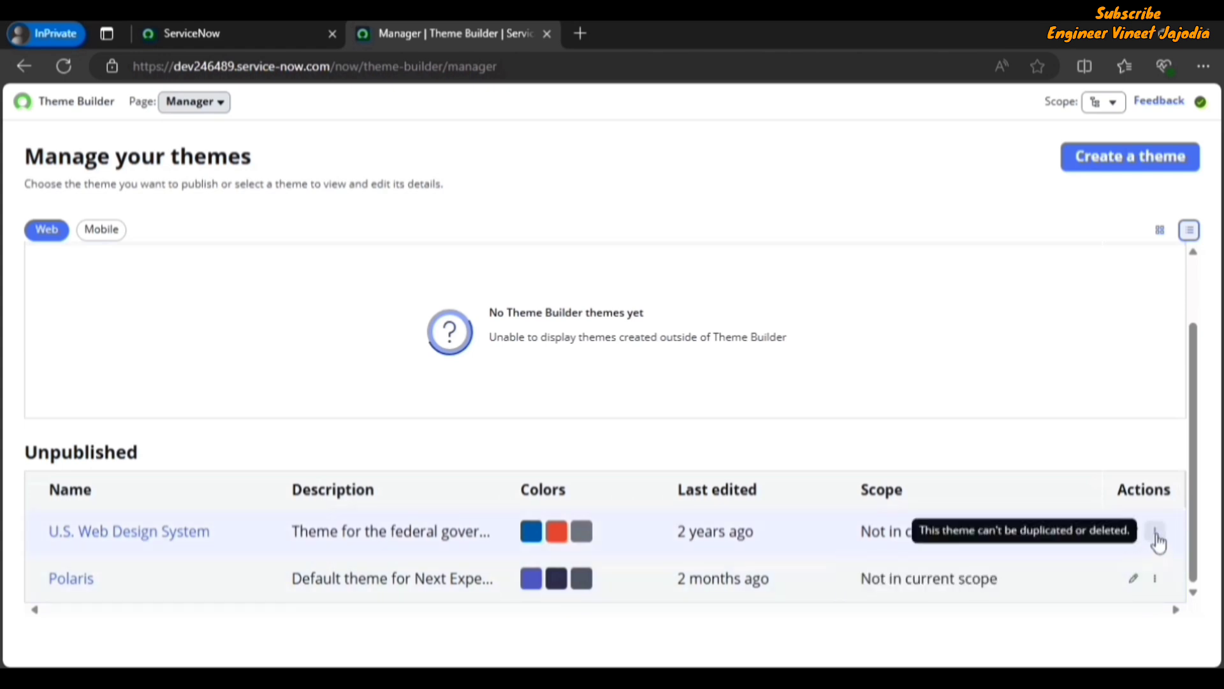
{"action": "left_click", "coordinate": [1156, 533]}
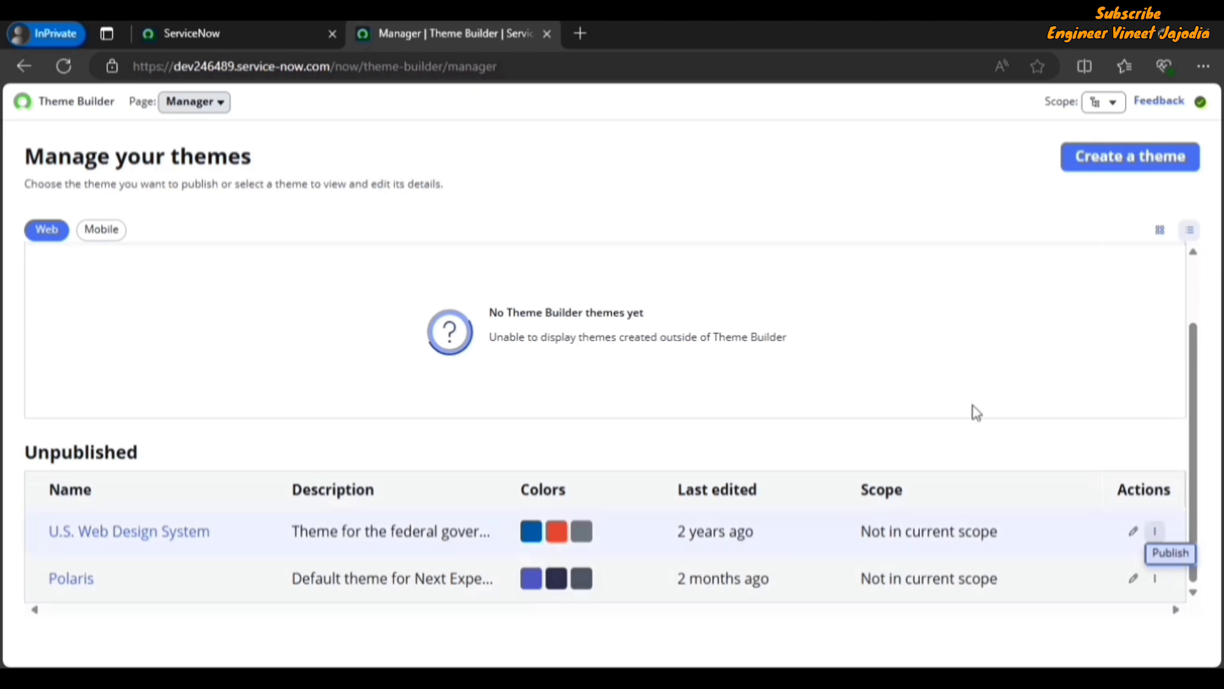
{"action": "left_click", "coordinate": [1008, 456]}
{"action": "scroll", "coordinate": [1109, 383], "scroll_direction": "up", "scroll_amount": 2}
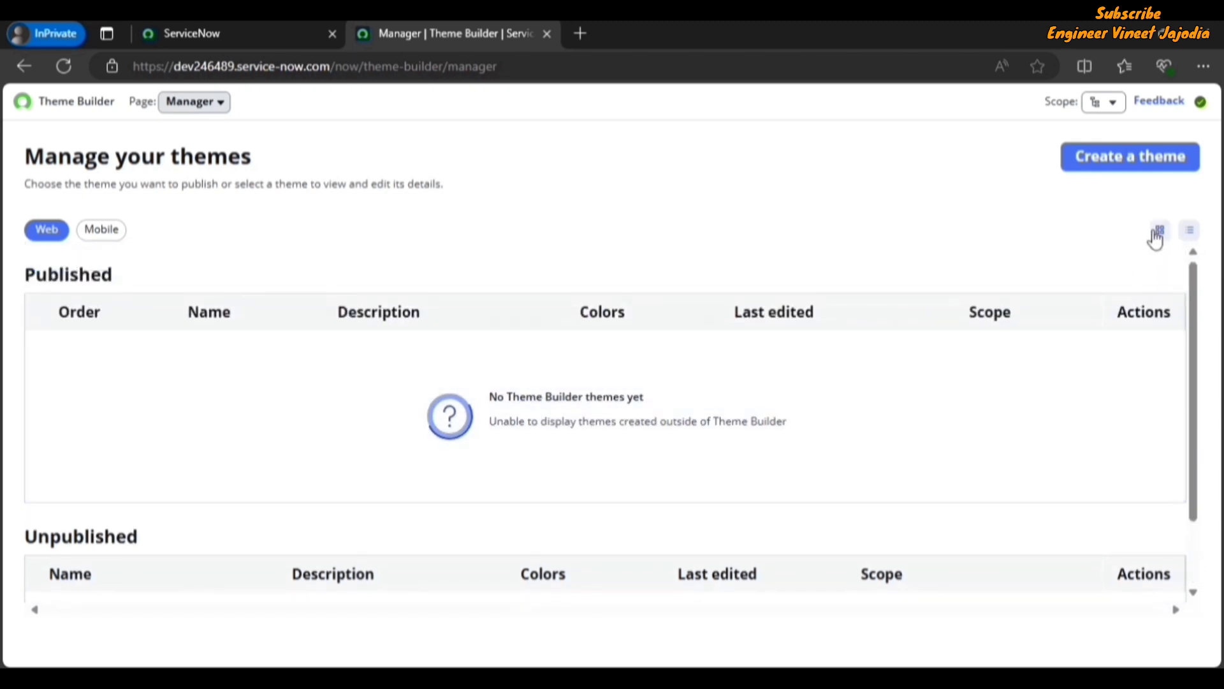
Step: Return the web themes to card view and check the additional actions on the U.S. Web Design System card
{"action": "left_click", "coordinate": [1161, 231]}
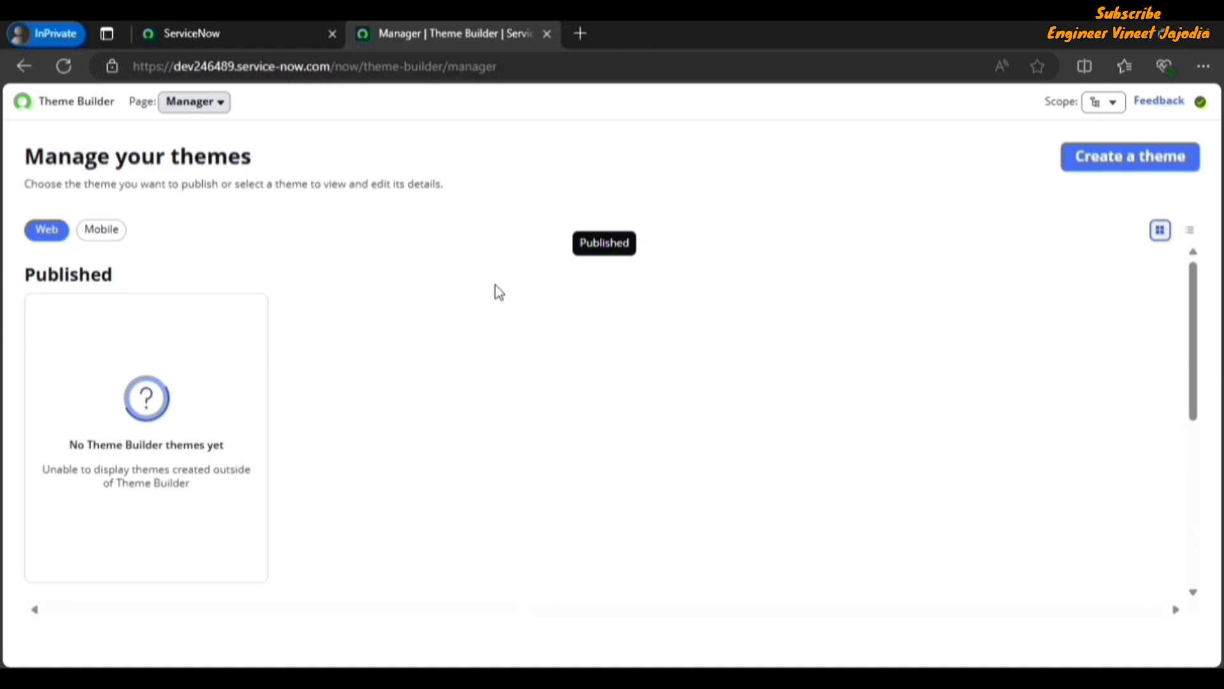
{"action": "scroll", "coordinate": [408, 325], "scroll_direction": "down", "scroll_amount": 5}
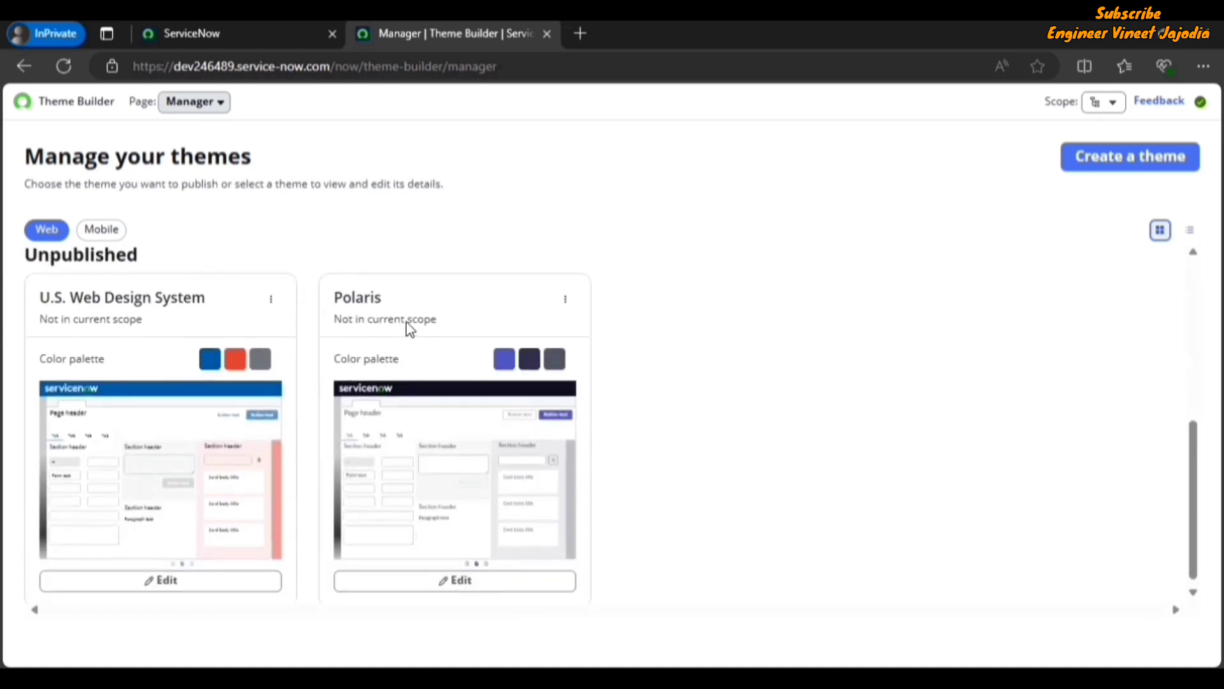
{"action": "left_click", "coordinate": [272, 301]}
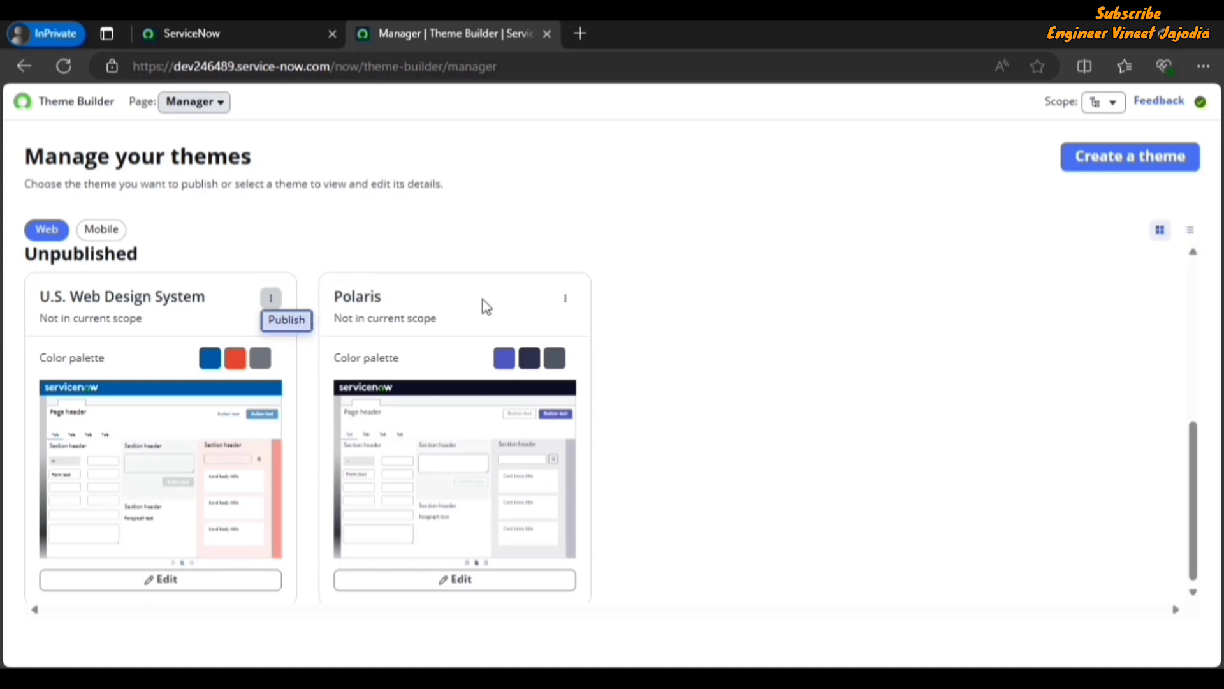
{"action": "scroll", "coordinate": [733, 391], "scroll_direction": "up", "scroll_amount": 5}
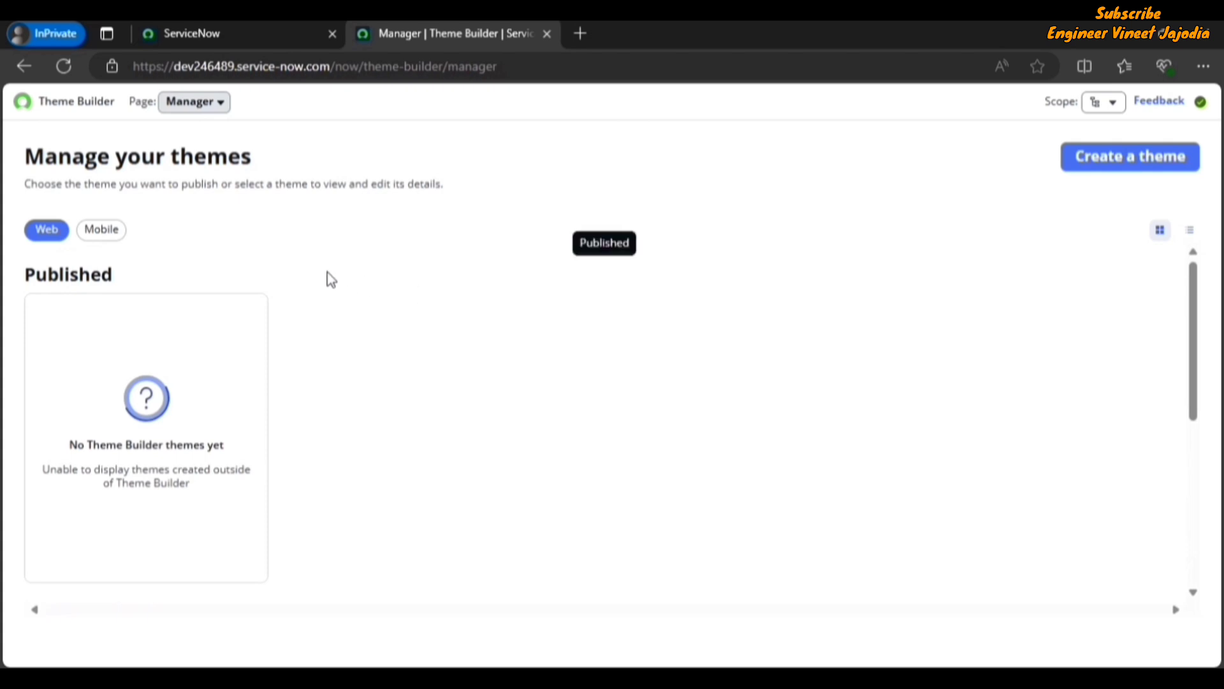
Step: Go to the Editor page and look through the available application scopes without changing the scope
{"action": "left_click", "coordinate": [193, 110]}
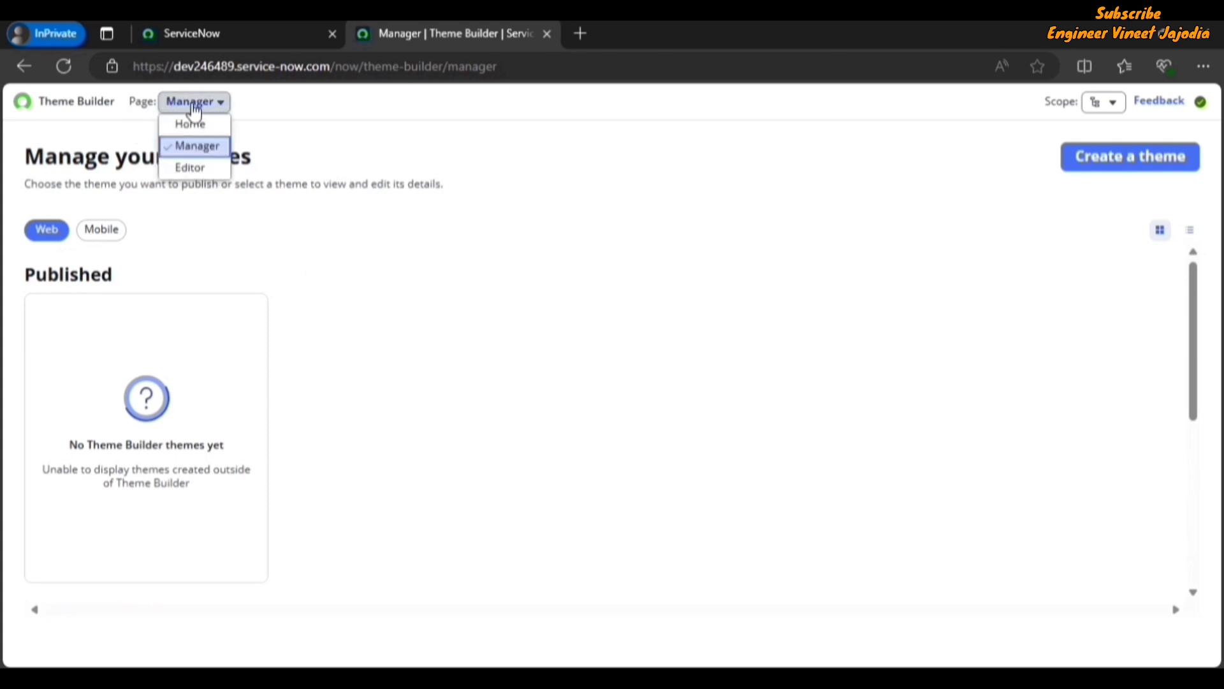
{"action": "left_click", "coordinate": [208, 172]}
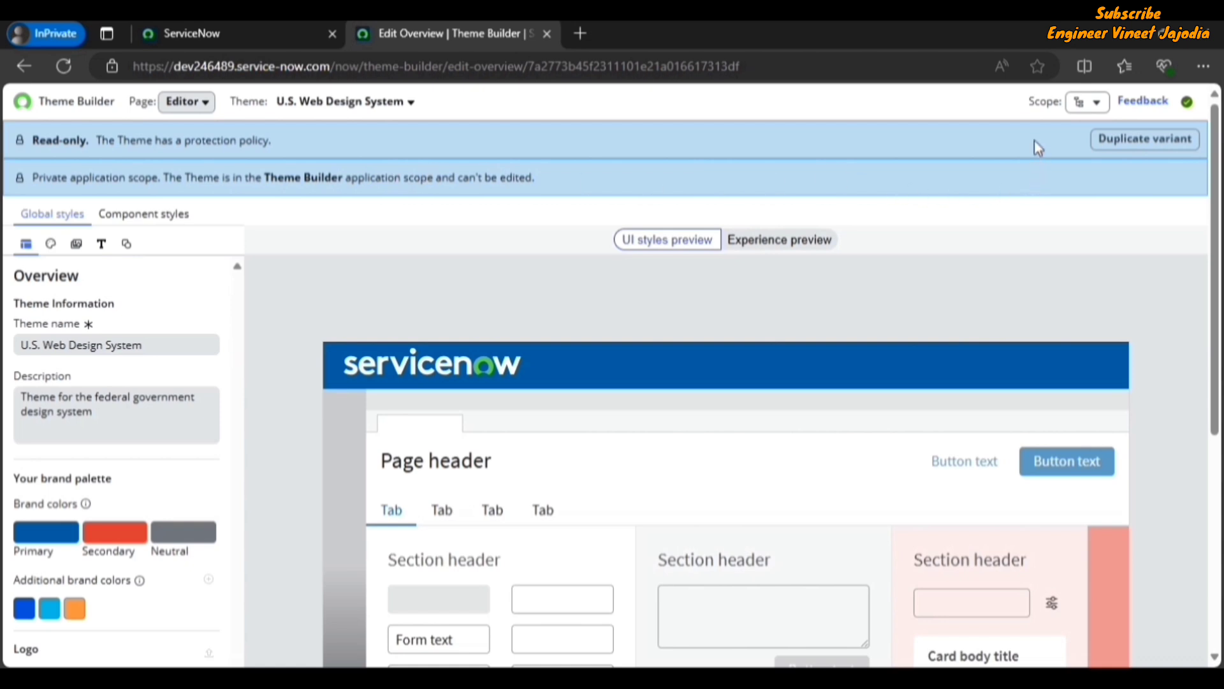
{"action": "left_click", "coordinate": [1084, 102]}
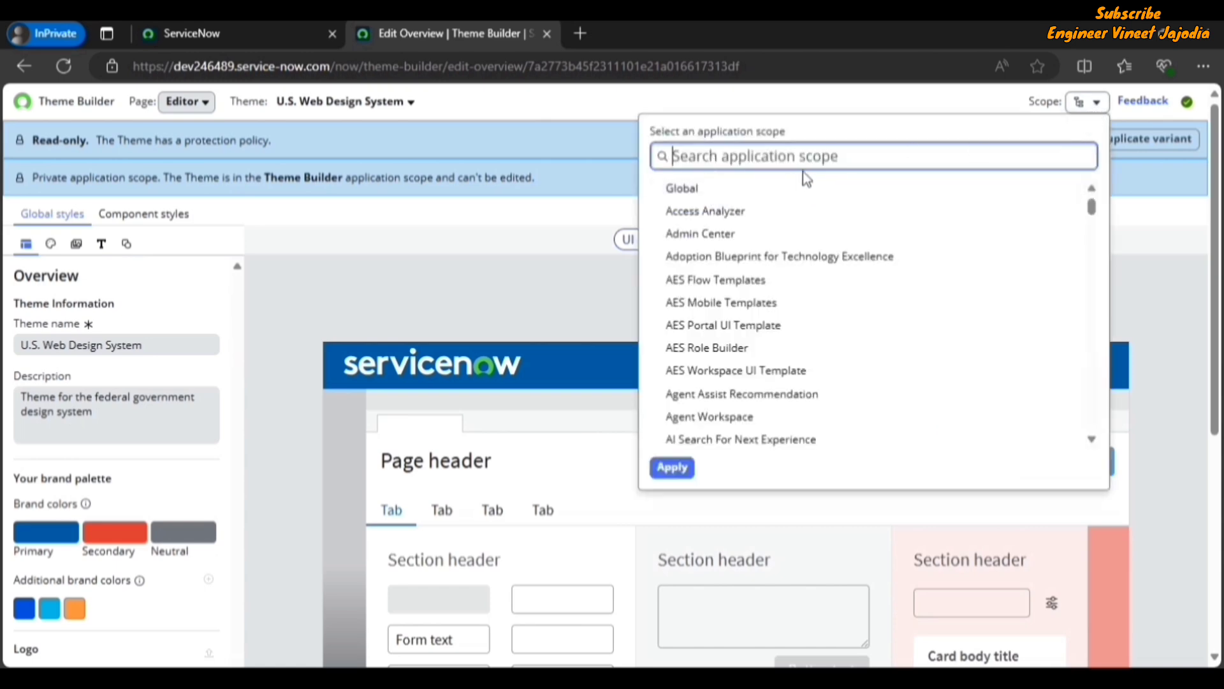
{"action": "left_click", "coordinate": [490, 283]}
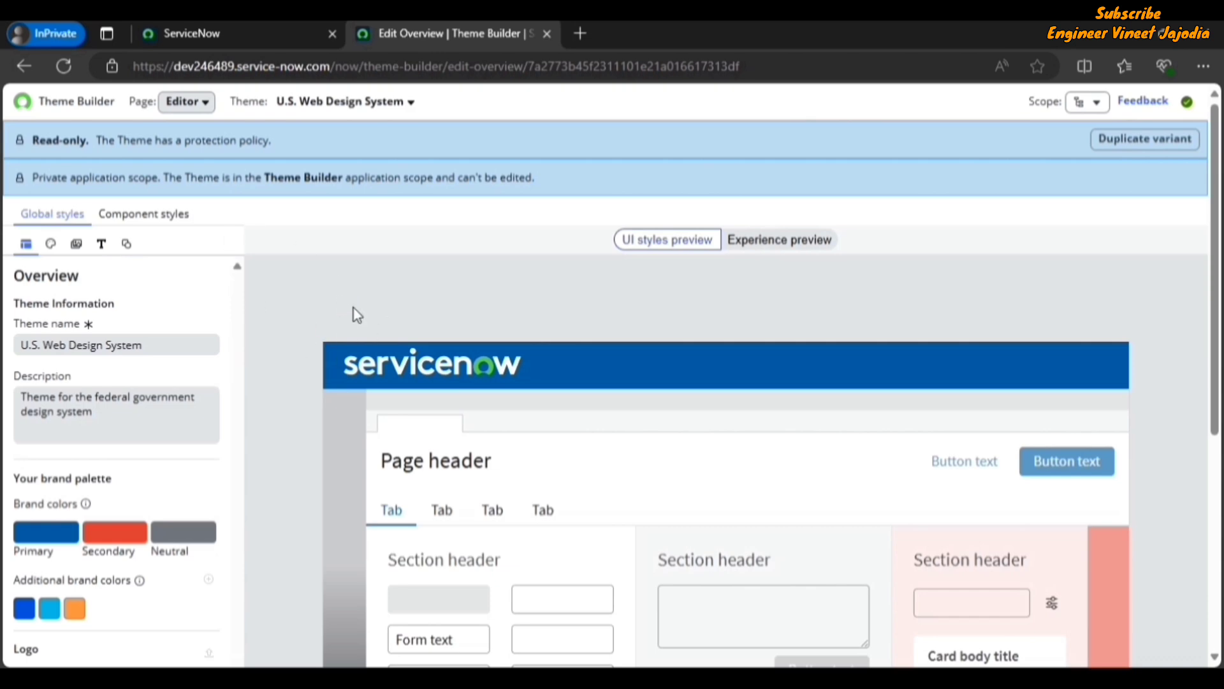
Step: Return to the Theme Builder Home page
{"action": "left_click", "coordinate": [187, 111]}
{"action": "left_click", "coordinate": [191, 121]}
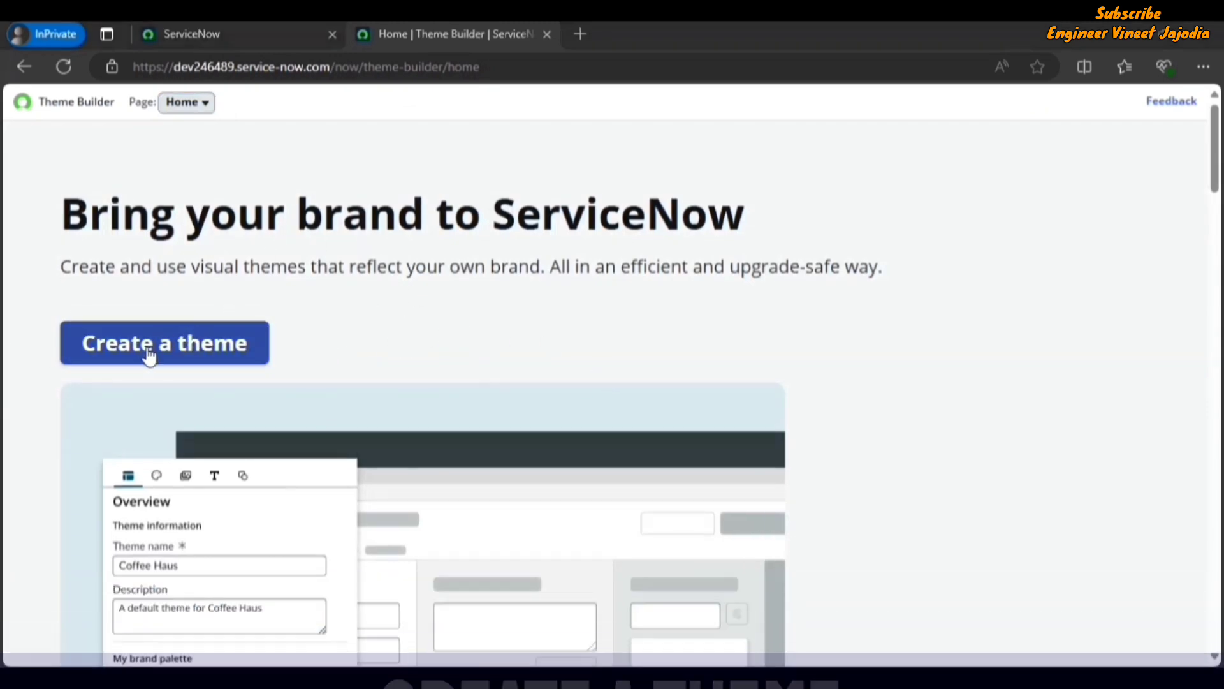
Step: Start creating a new theme, name it Custom Theme without a description, and proceed to the primary color step
{"action": "left_click", "coordinate": [141, 348]}
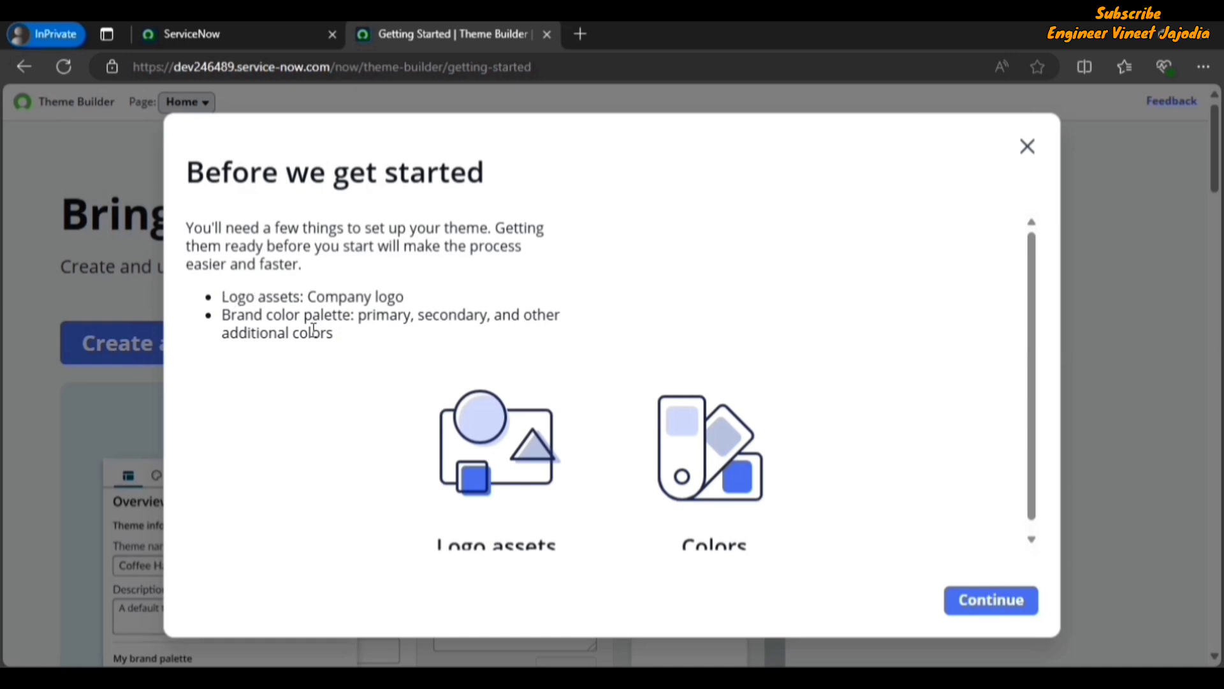
{"action": "scroll", "coordinate": [810, 271], "scroll_direction": "down", "scroll_amount": 1}
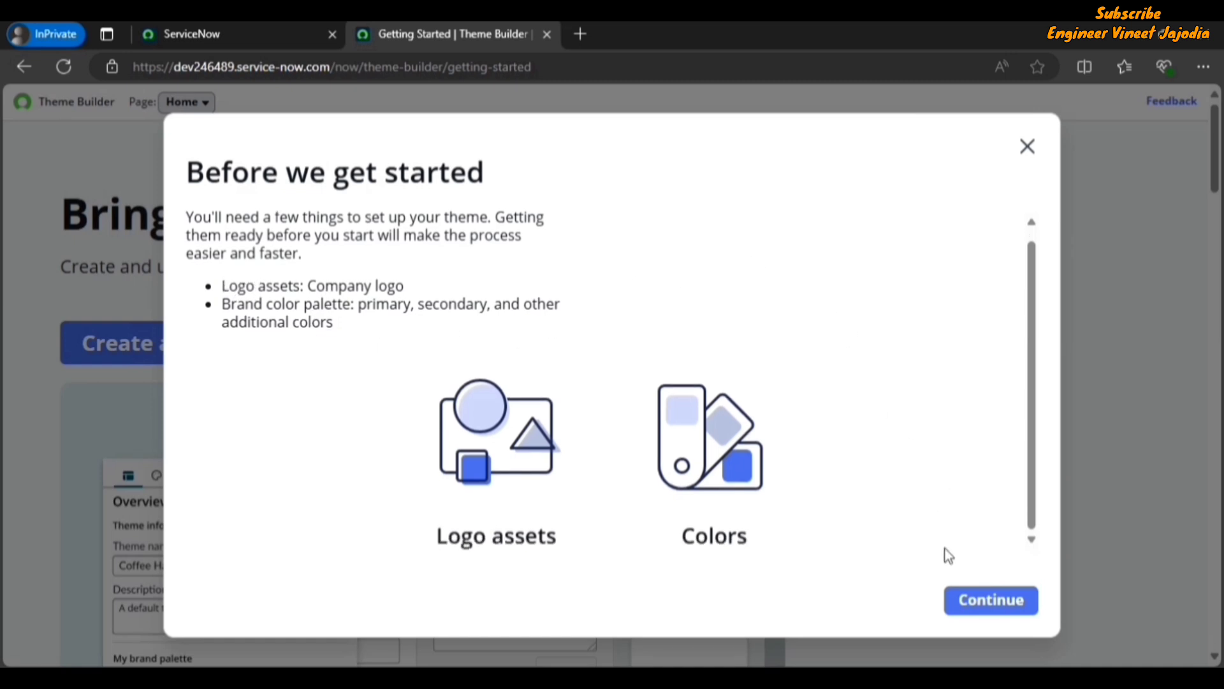
{"action": "left_click", "coordinate": [974, 605]}
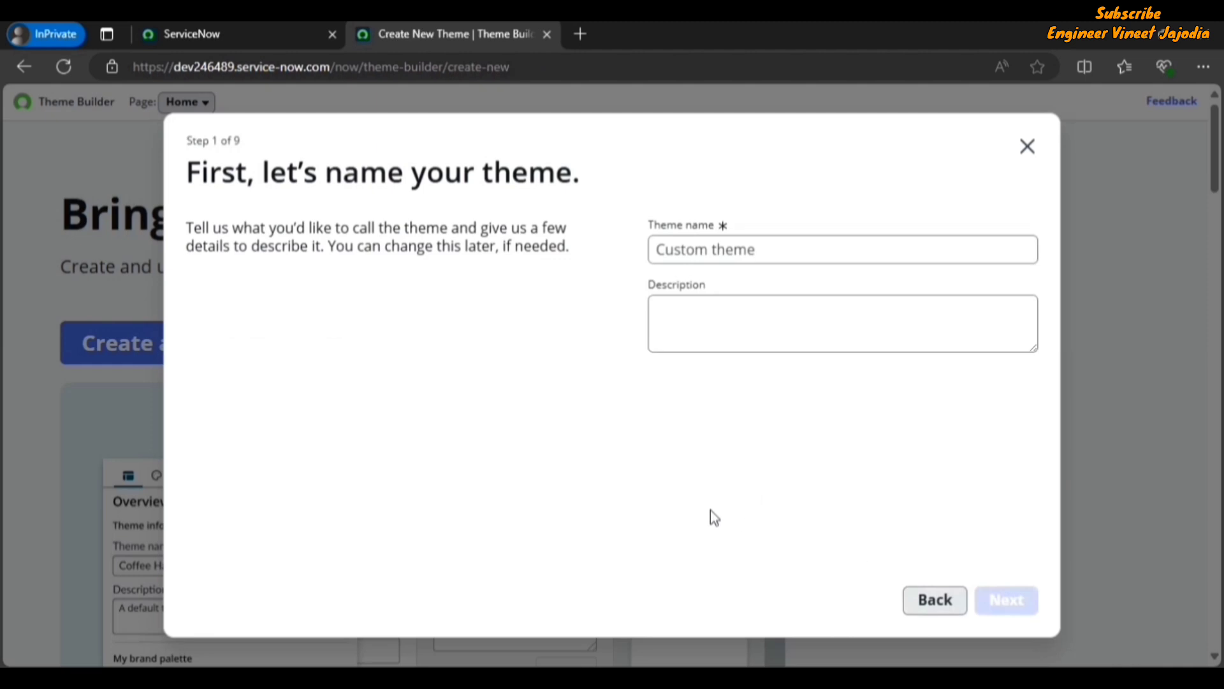
{"action": "left_click", "coordinate": [762, 247]}
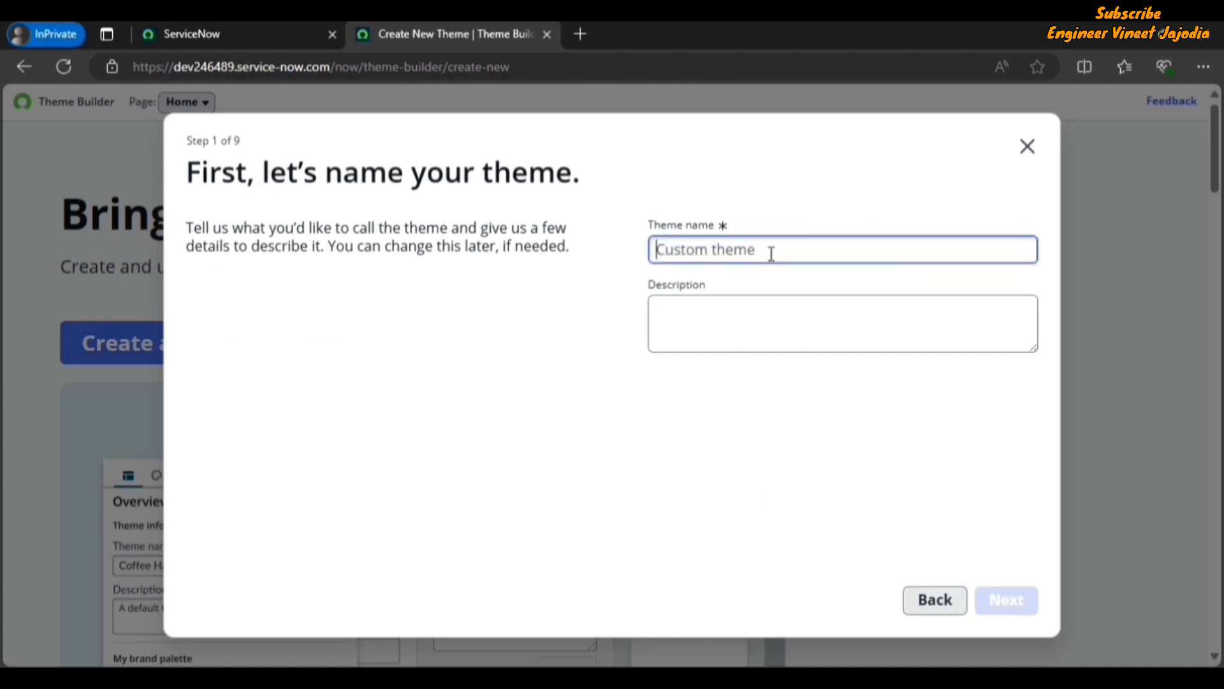
{"action": "type", "text": "Cust"}
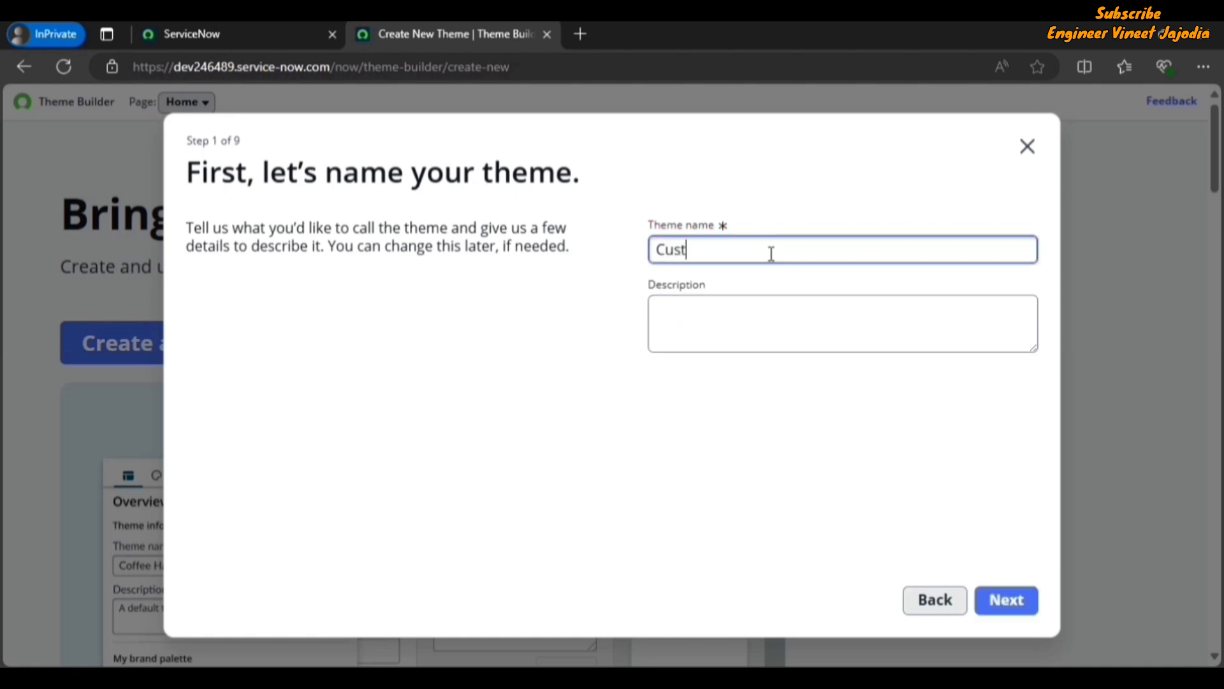
{"action": "type", "text": "om Theme"}
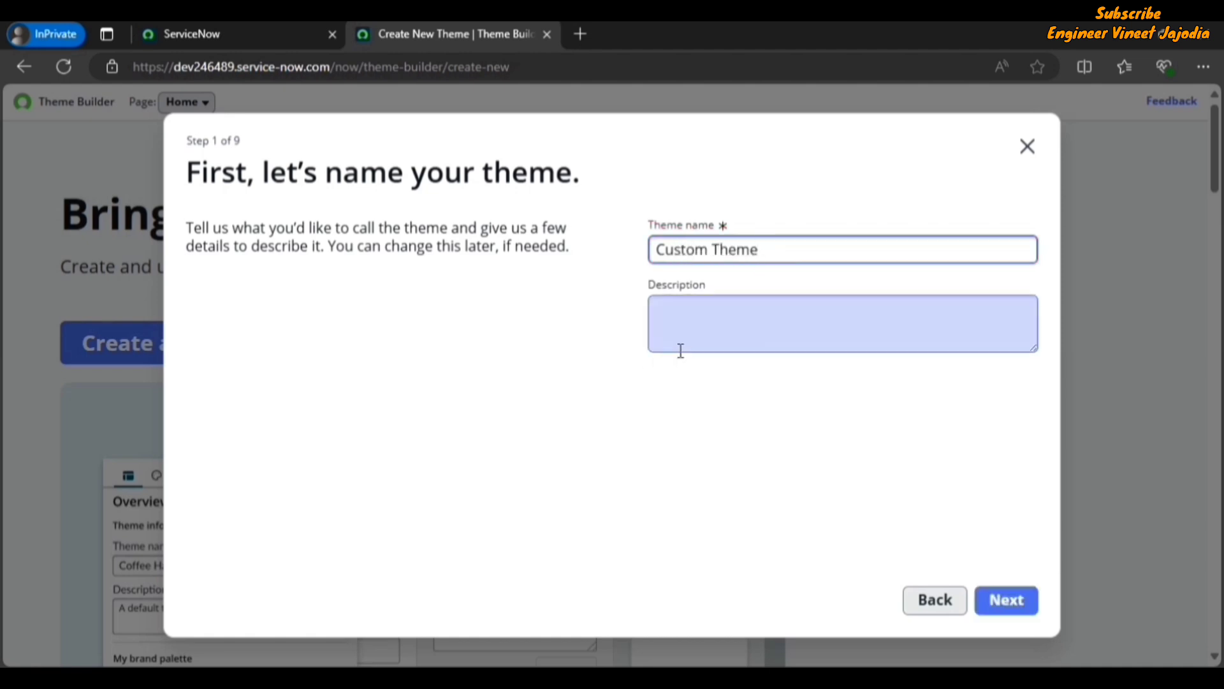
{"action": "left_click", "coordinate": [1010, 599]}
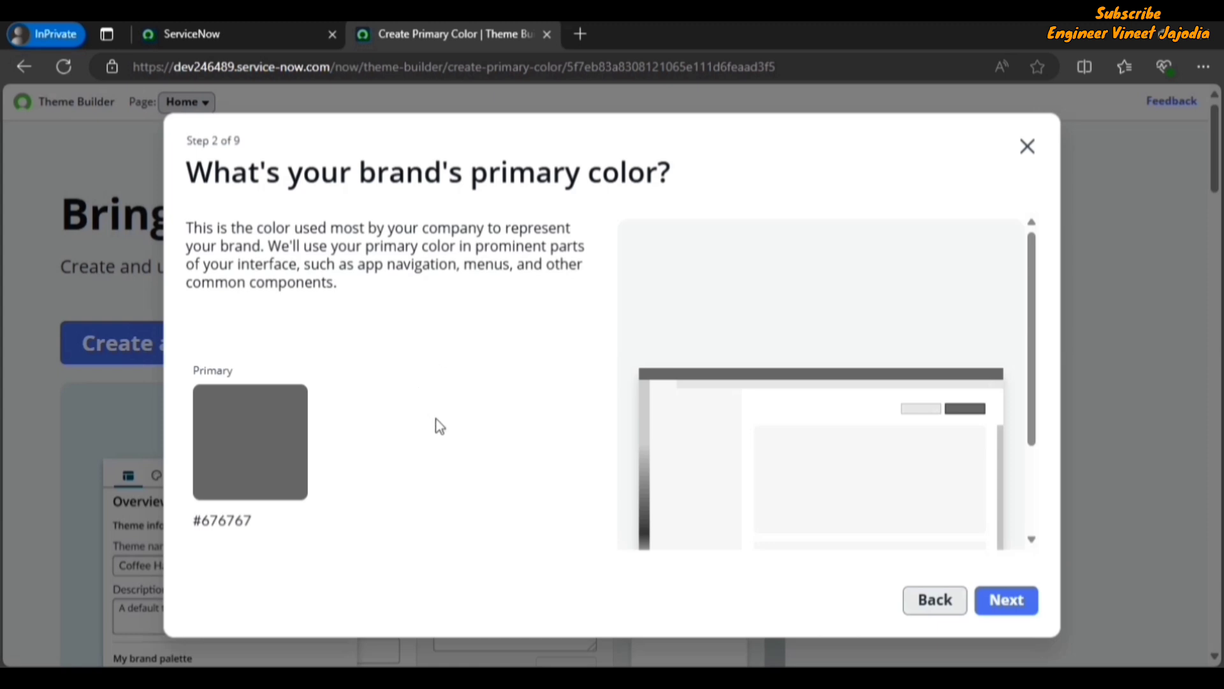
Step: Set the brand's primary color to the red #F60C0C and proceed to the secondary color step
{"action": "left_click_drag", "start_coordinate": [358, 264], "coordinate": [583, 290]}
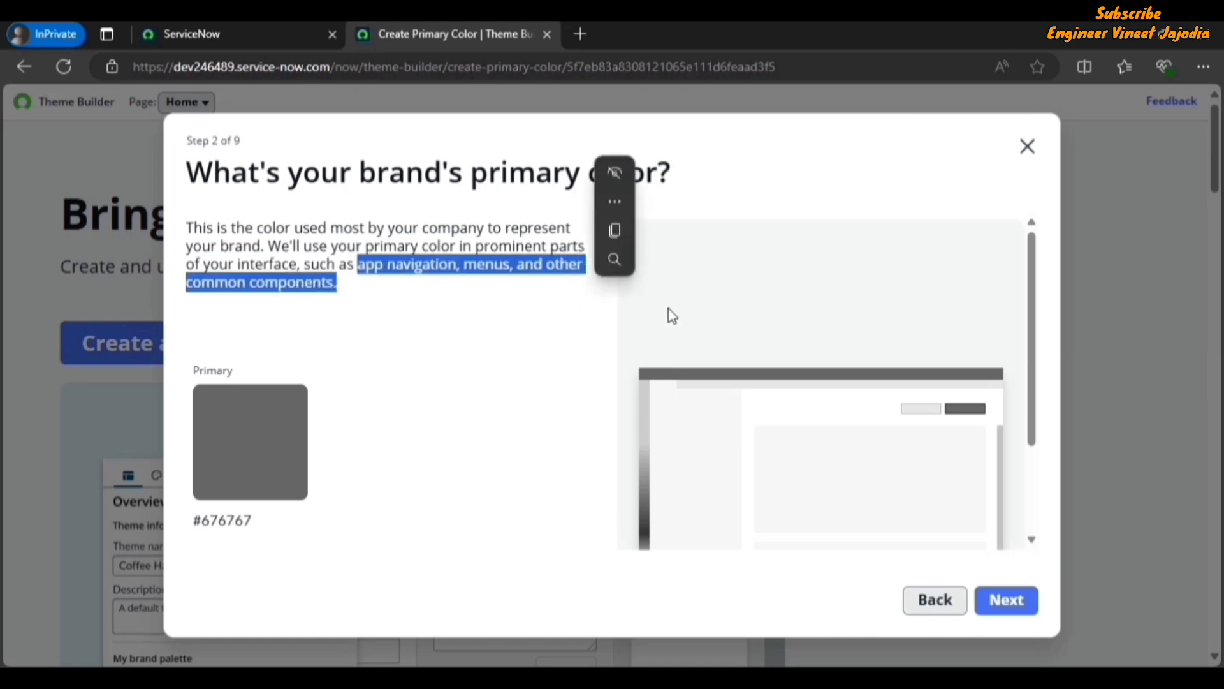
{"action": "left_click", "coordinate": [727, 318]}
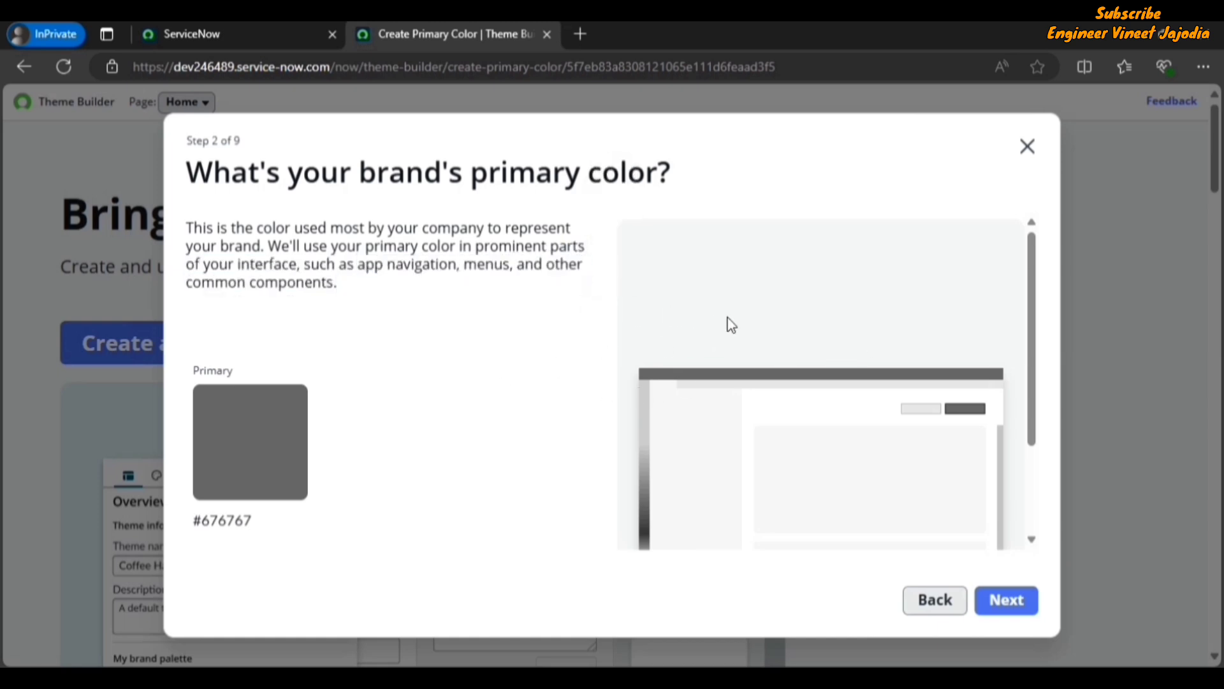
{"action": "scroll", "coordinate": [832, 324], "scroll_direction": "down", "scroll_amount": 1}
{"action": "scroll", "coordinate": [832, 324], "scroll_direction": "down", "scroll_amount": 1}
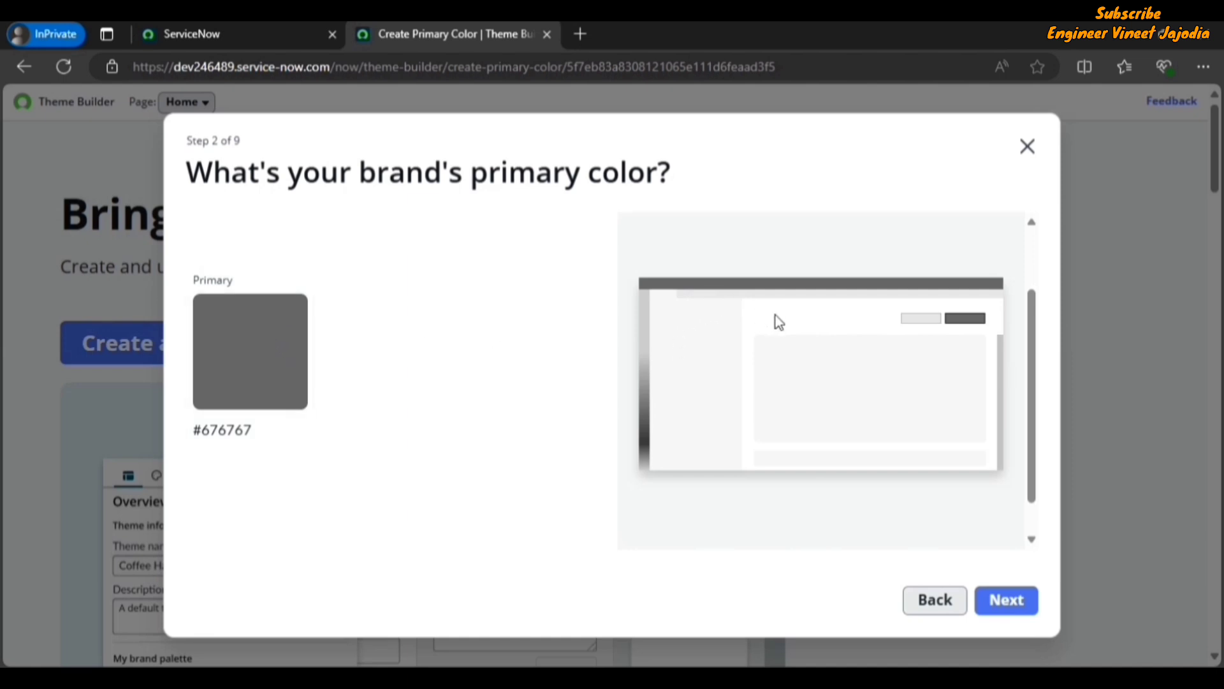
{"action": "left_click", "coordinate": [237, 350]}
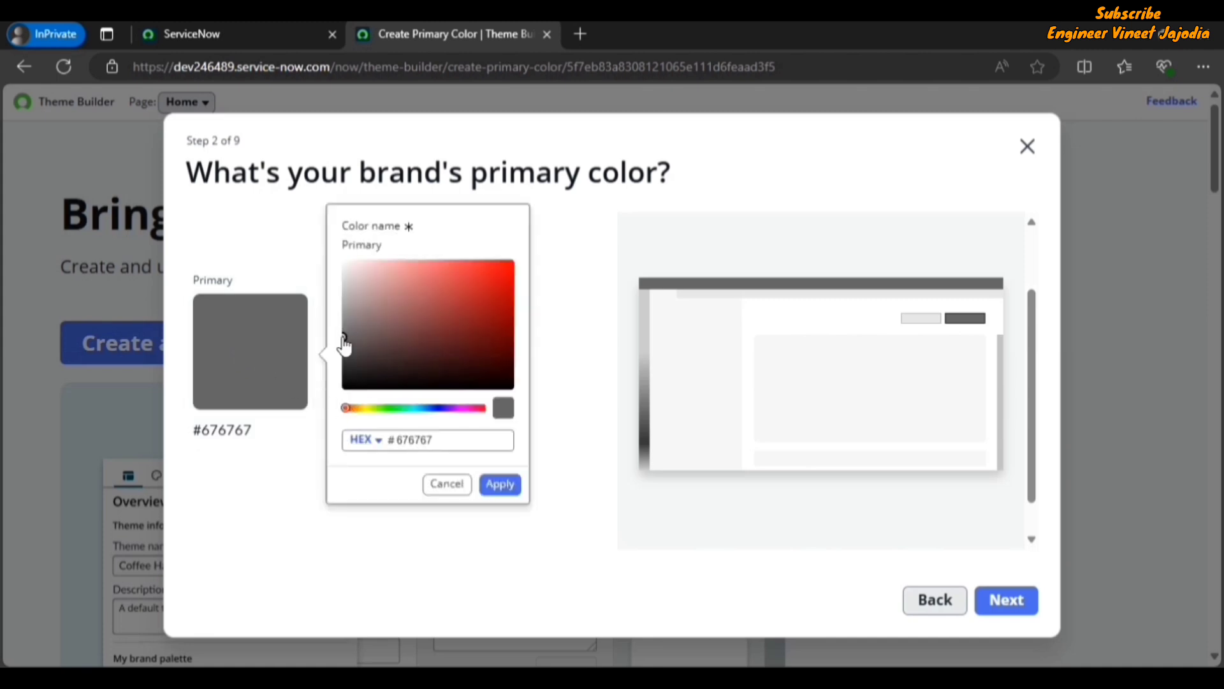
{"action": "left_click_drag", "start_coordinate": [343, 338], "coordinate": [506, 264]}
{"action": "left_click", "coordinate": [504, 266]}
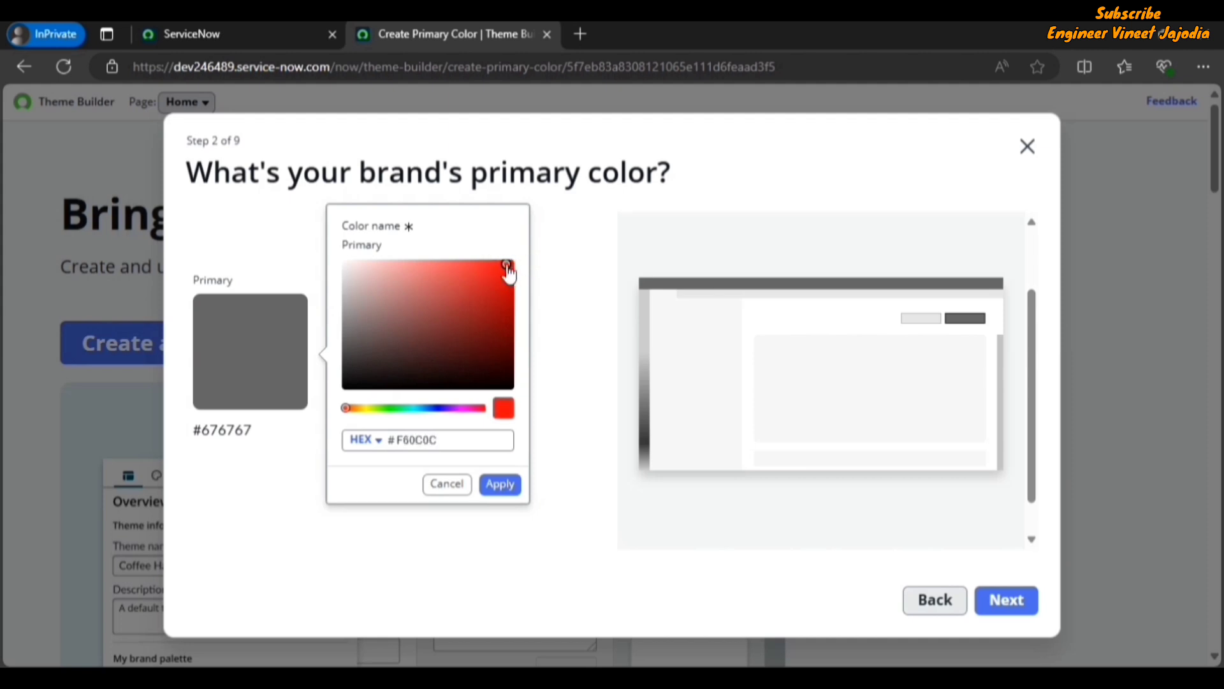
{"action": "left_click", "coordinate": [501, 485]}
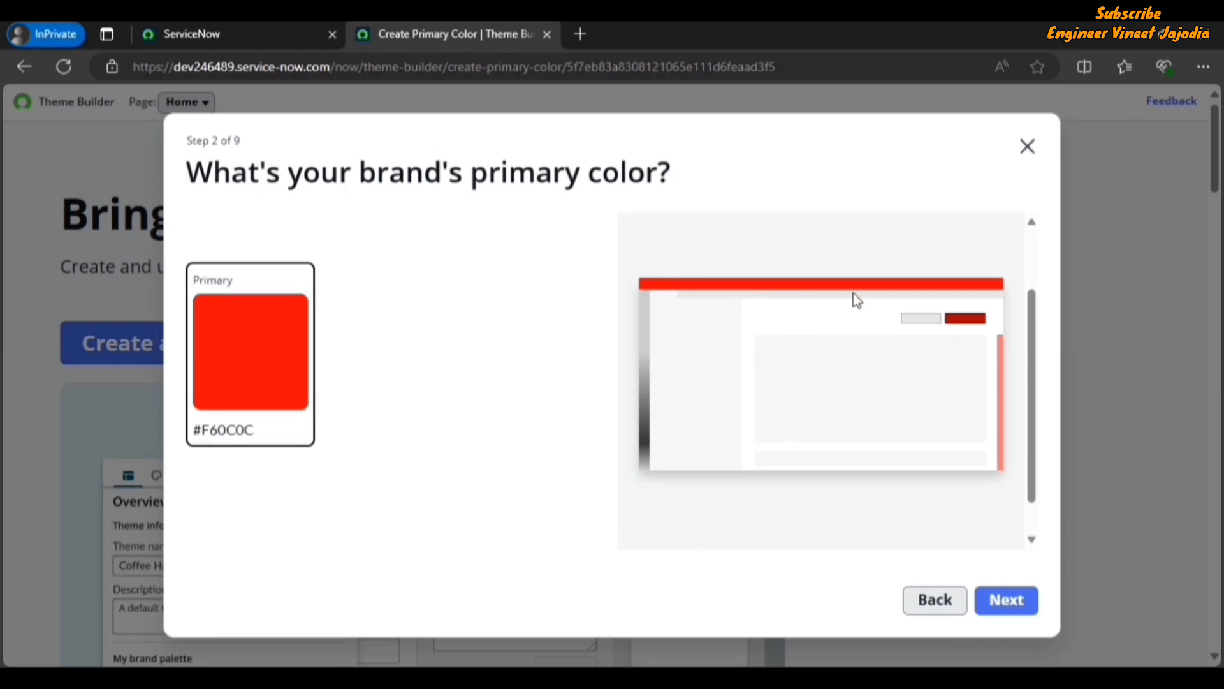
{"action": "left_click", "coordinate": [1016, 607]}
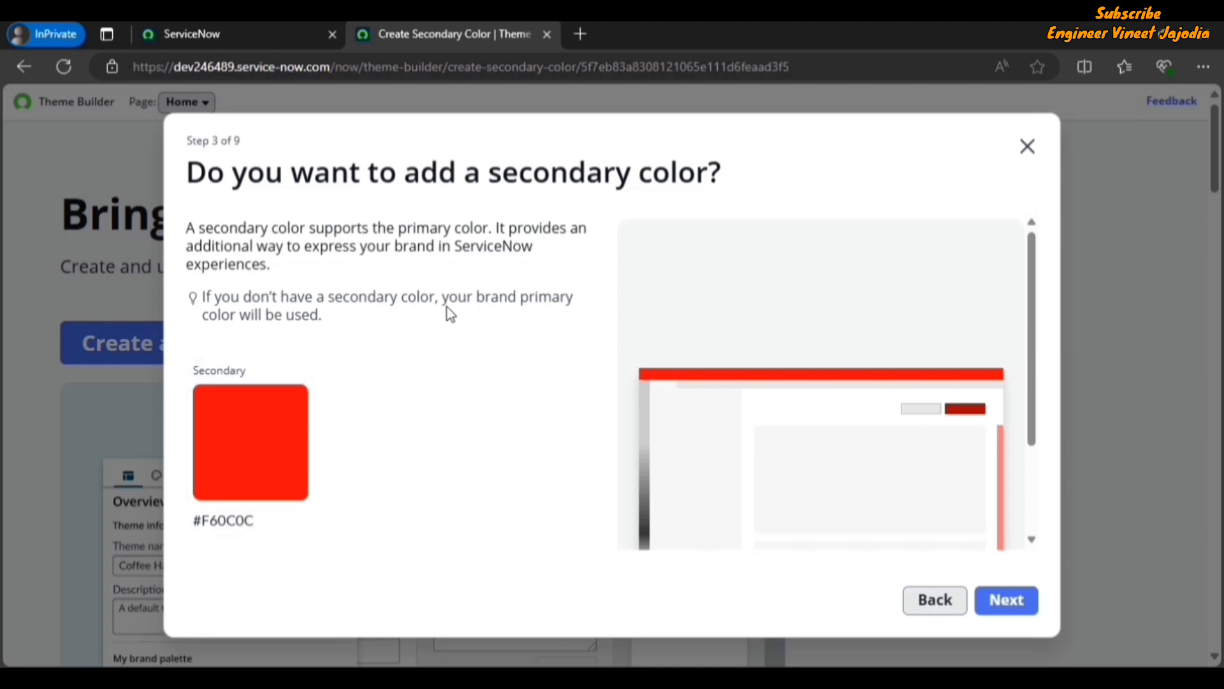
Step: Set the secondary brand color to the yellow #F6CF0C and proceed to the neutral color step
{"action": "left_click_drag", "start_coordinate": [475, 297], "coordinate": [598, 312]}
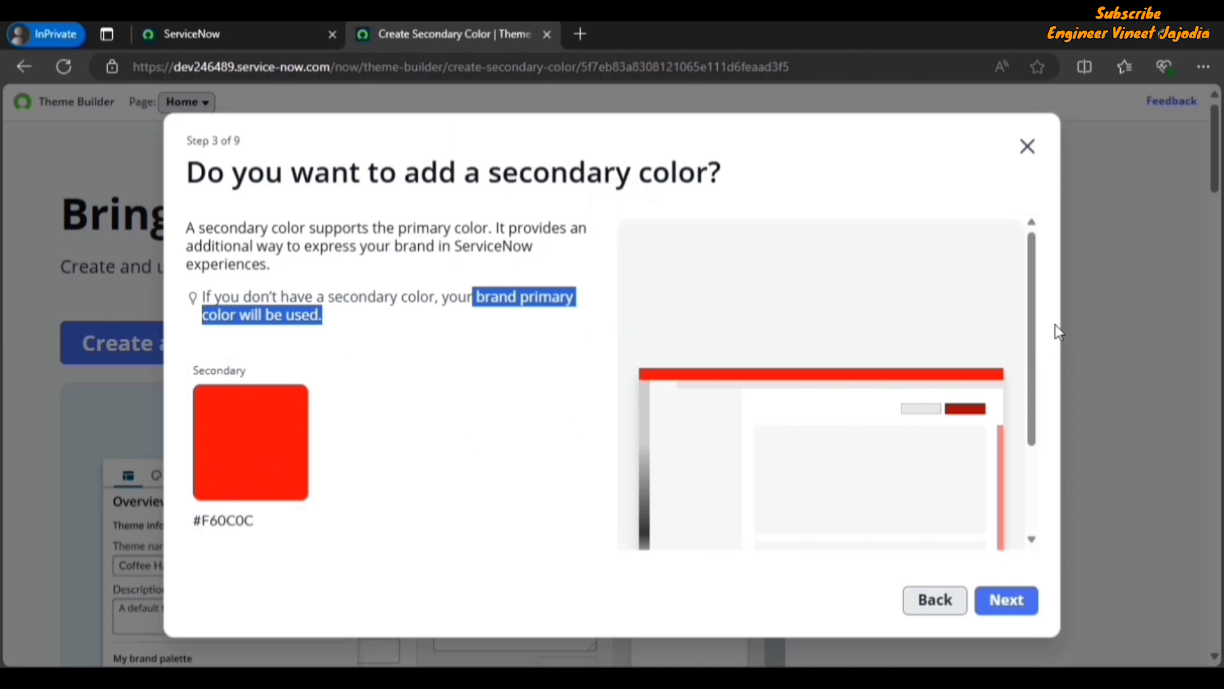
{"action": "left_click_drag", "start_coordinate": [1031, 316], "coordinate": [1034, 374]}
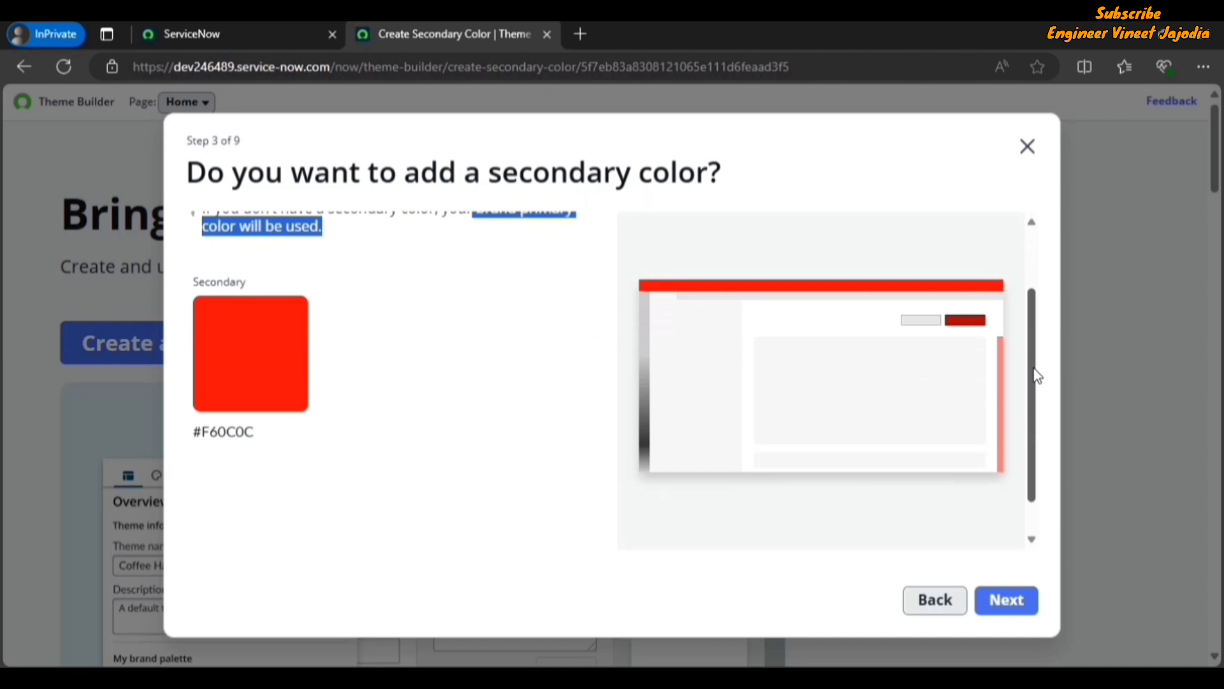
{"action": "left_click", "coordinate": [247, 355]}
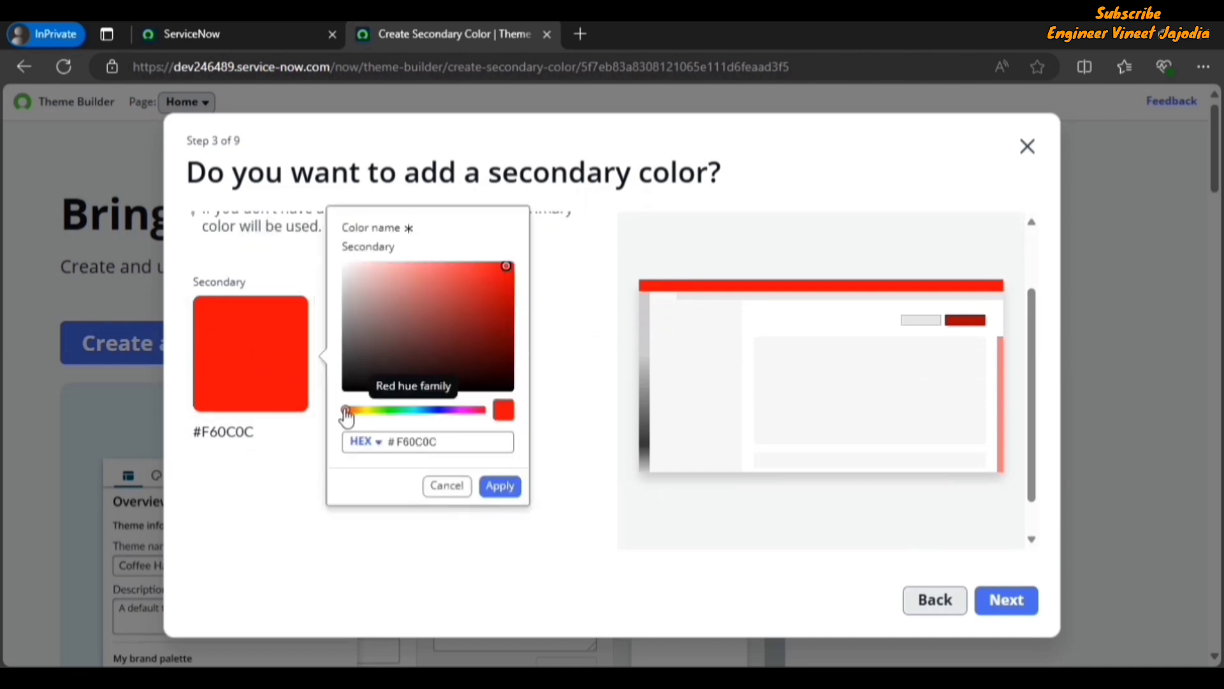
{"action": "left_click_drag", "start_coordinate": [345, 410], "coordinate": [364, 410]}
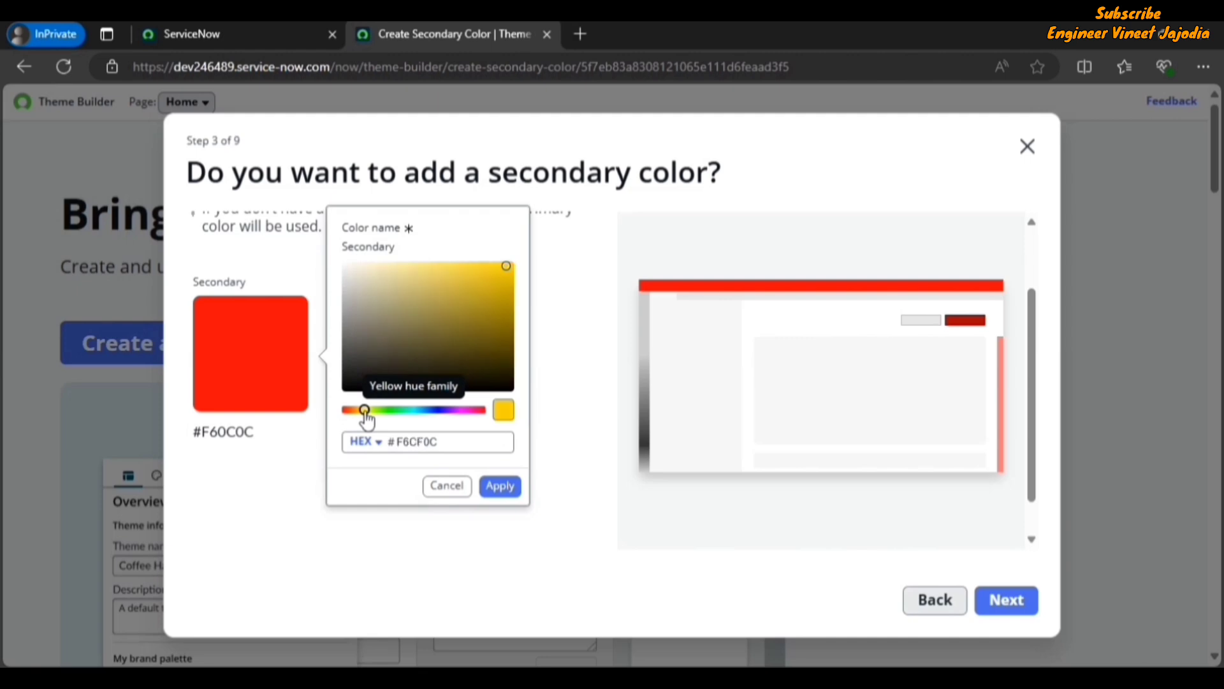
{"action": "left_click", "coordinate": [510, 493]}
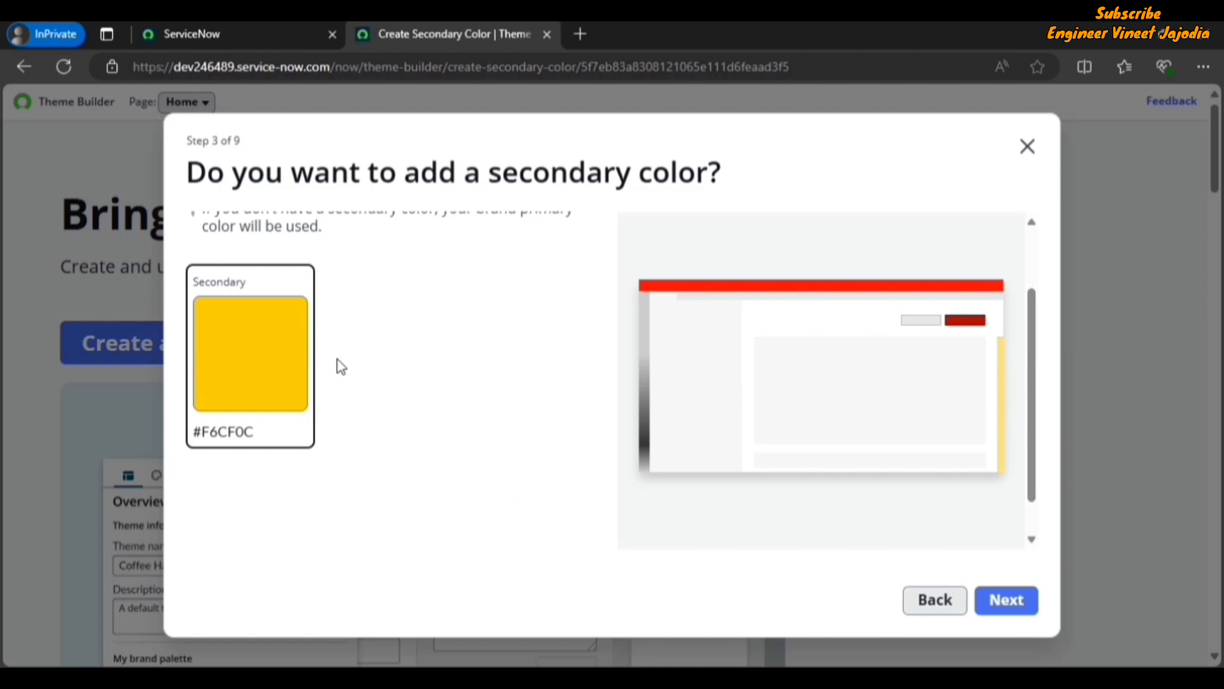
{"action": "left_click", "coordinate": [1020, 611]}
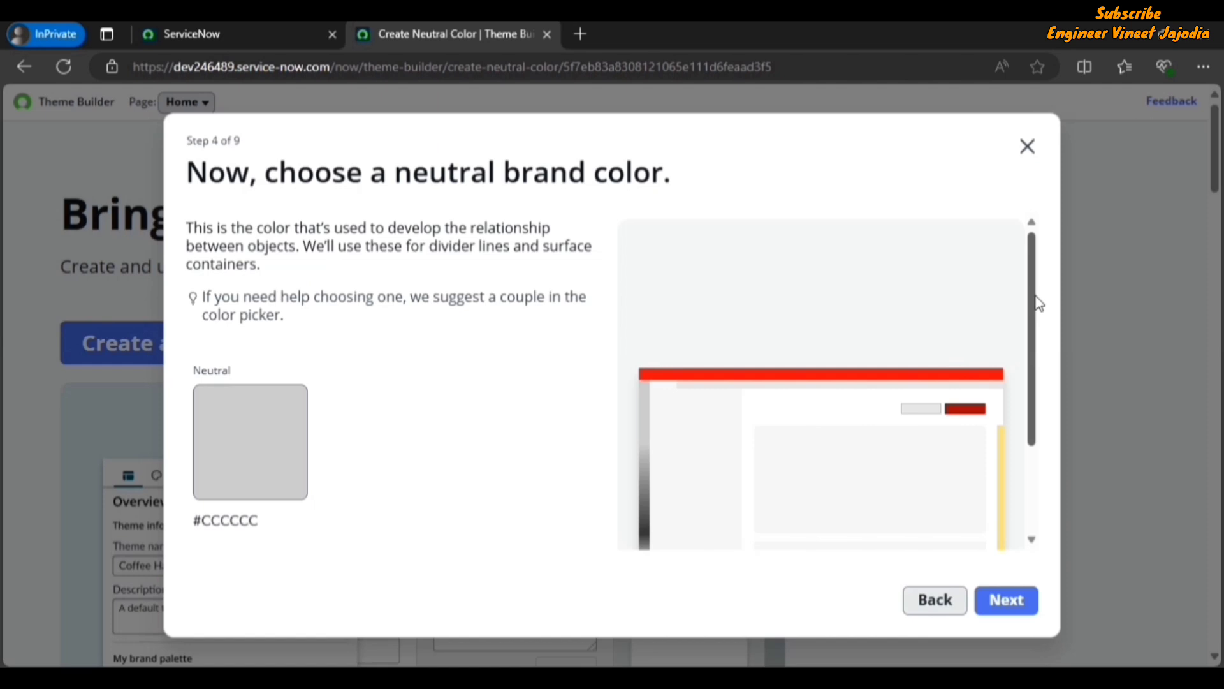
Step: Accept the default neutral color #CCCCCC and skip adding any additional colors
{"action": "scroll", "coordinate": [1034, 328], "scroll_direction": "down", "scroll_amount": 1}
{"action": "scroll", "coordinate": [1033, 335], "scroll_direction": "down", "scroll_amount": 1}
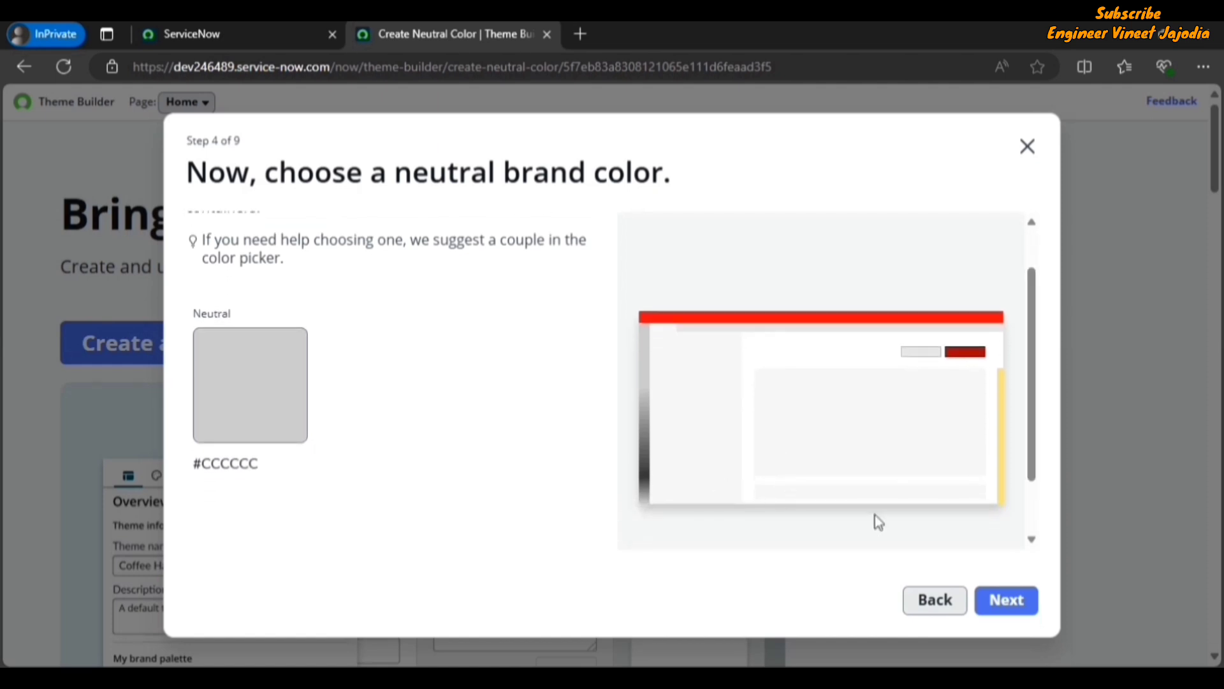
{"action": "left_click", "coordinate": [1007, 600]}
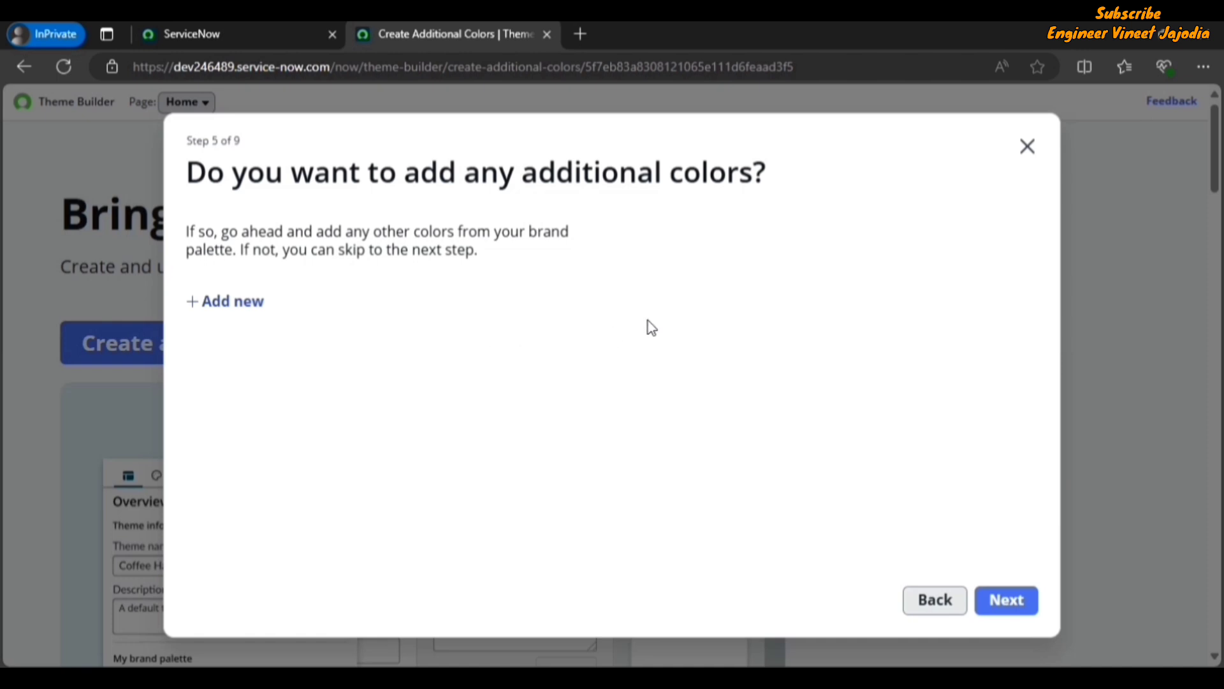
{"action": "left_click", "coordinate": [1000, 604]}
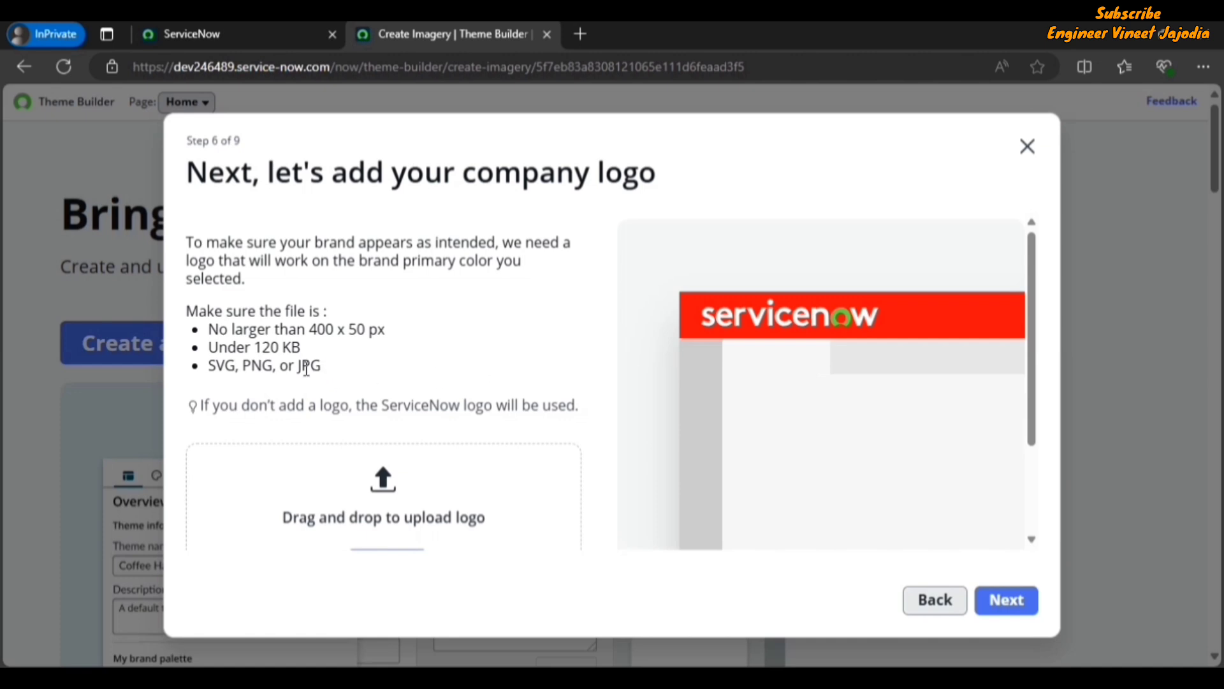
Step: Review the company logo file requirements and proceed to the font step without uploading a logo
{"action": "left_click_drag", "start_coordinate": [321, 368], "coordinate": [209, 329]}
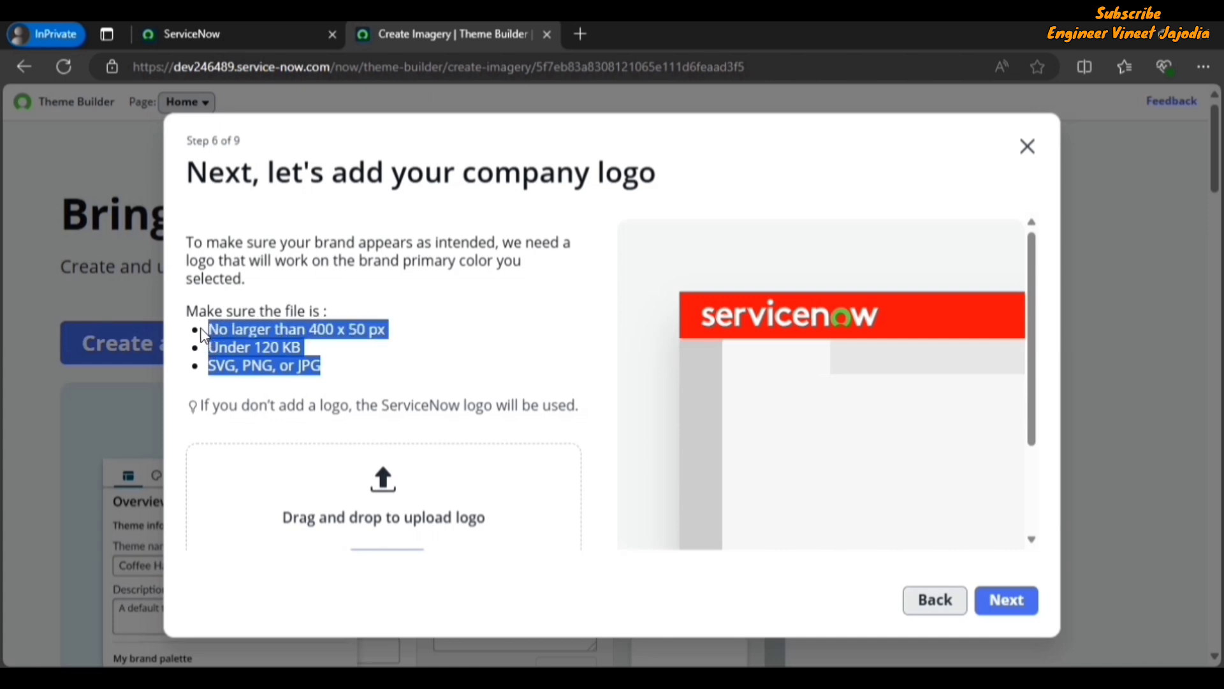
{"action": "left_click", "coordinate": [443, 373]}
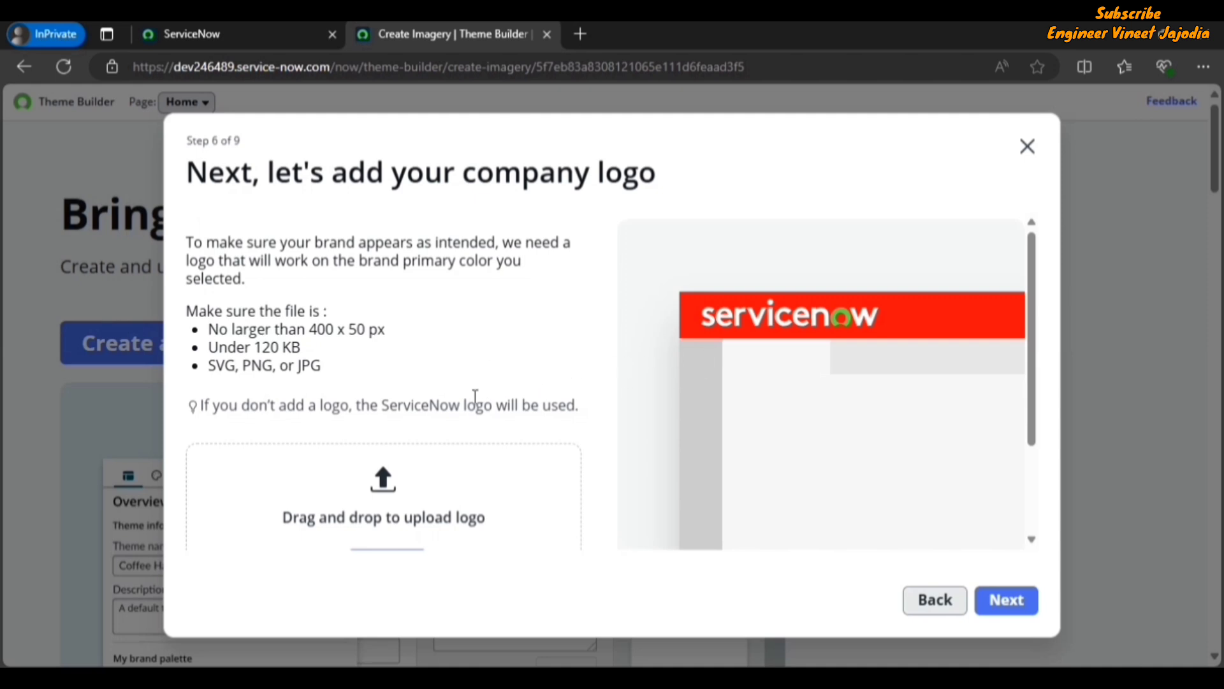
{"action": "left_click_drag", "start_coordinate": [381, 407], "coordinate": [498, 410]}
{"action": "left_click", "coordinate": [587, 433]}
{"action": "scroll", "coordinate": [496, 439], "scroll_direction": "down", "scroll_amount": 1}
{"action": "scroll", "coordinate": [496, 439], "scroll_direction": "down", "scroll_amount": 2}
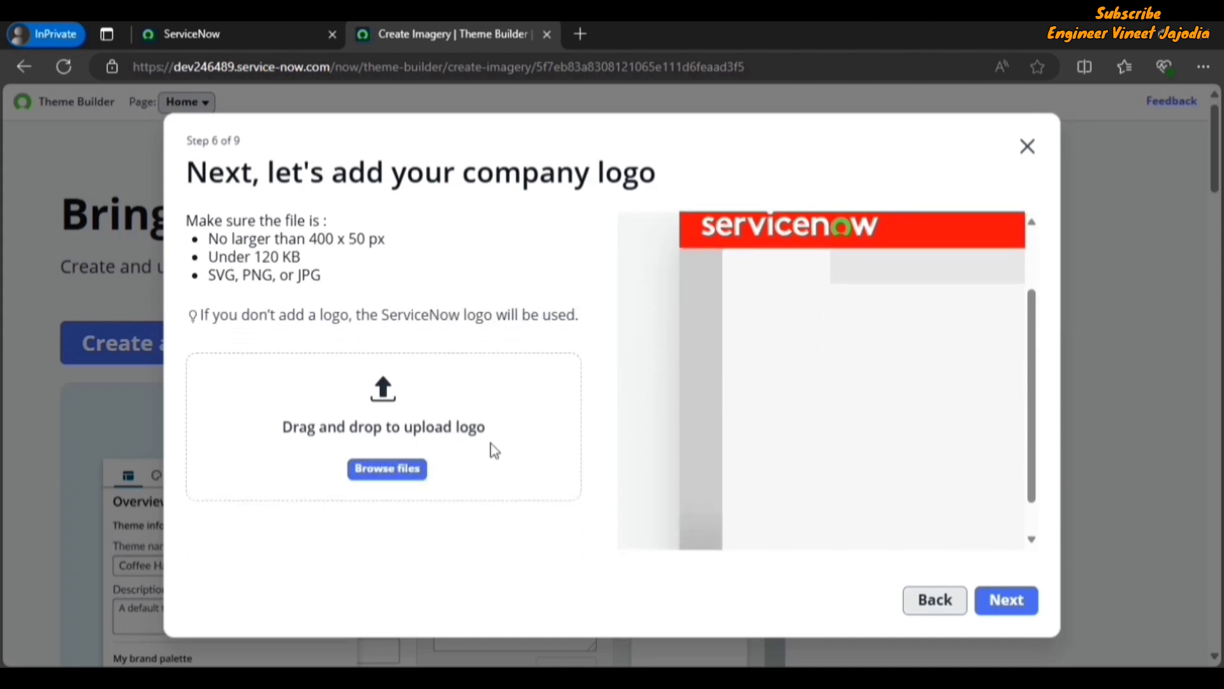
{"action": "scroll", "coordinate": [496, 447], "scroll_direction": "up", "scroll_amount": 3}
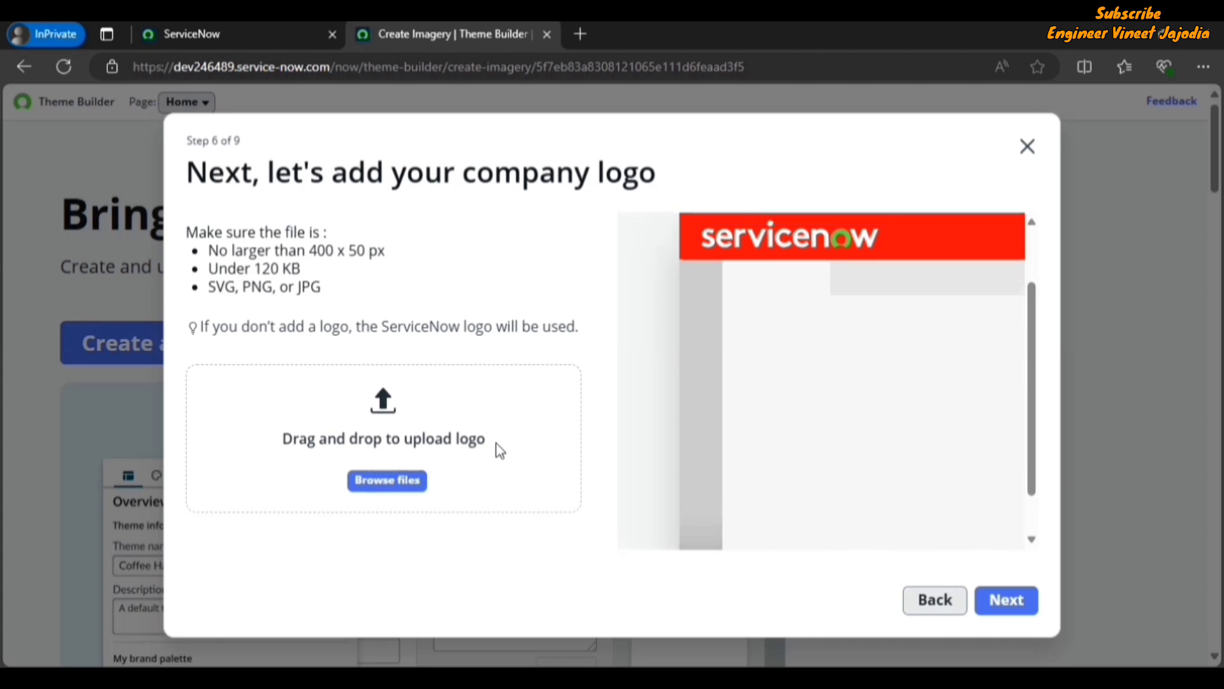
{"action": "left_click", "coordinate": [1019, 603]}
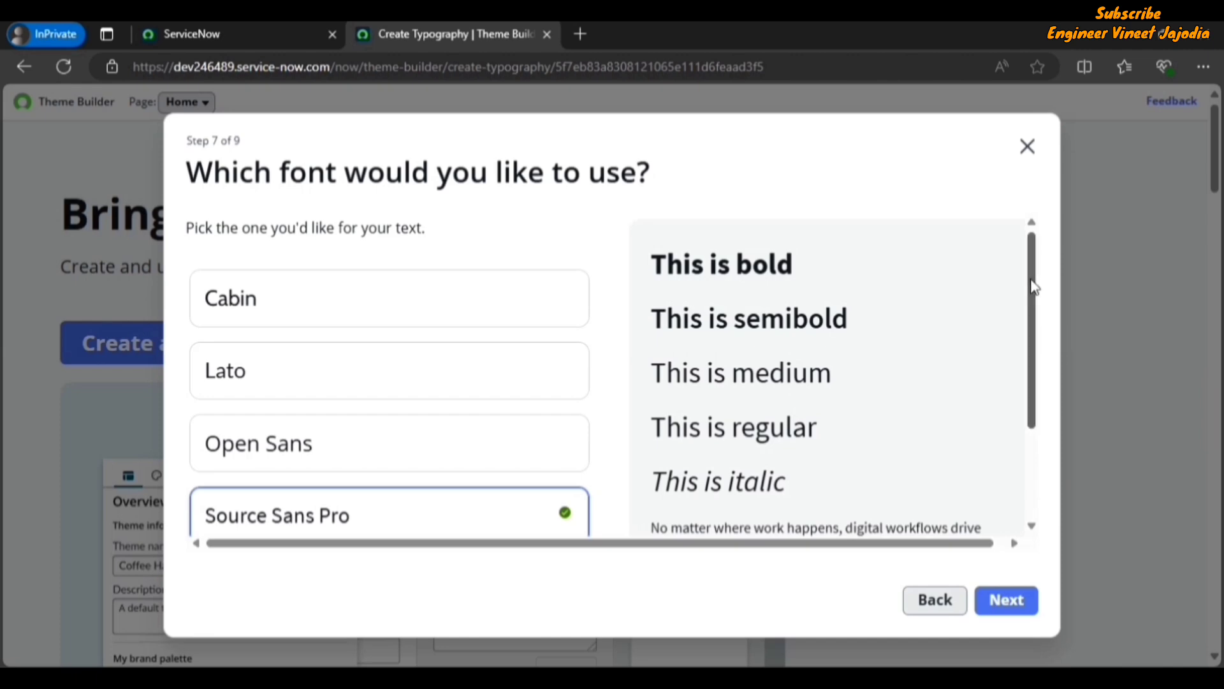
Step: Compare the previews of the Cabin, Lato, Open Sans and Source Sans Pro fonts, and choose Open Sans for the theme text
{"action": "scroll", "coordinate": [1032, 280], "scroll_direction": "down", "scroll_amount": 1}
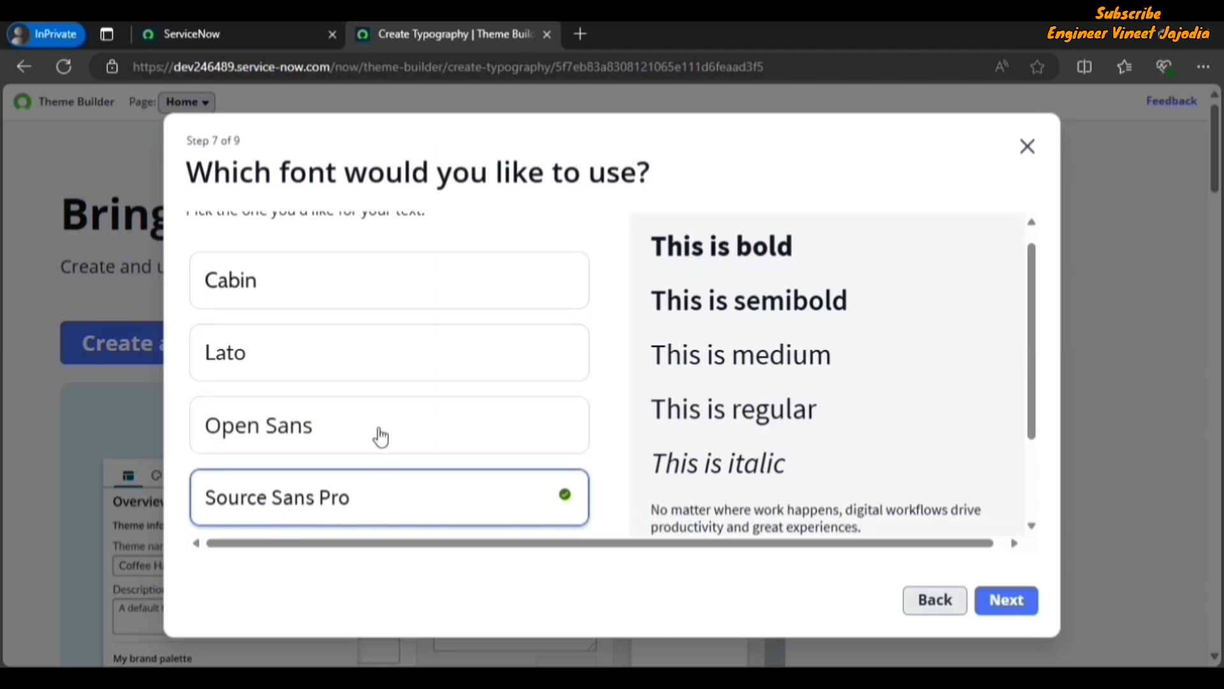
{"action": "left_click", "coordinate": [387, 284]}
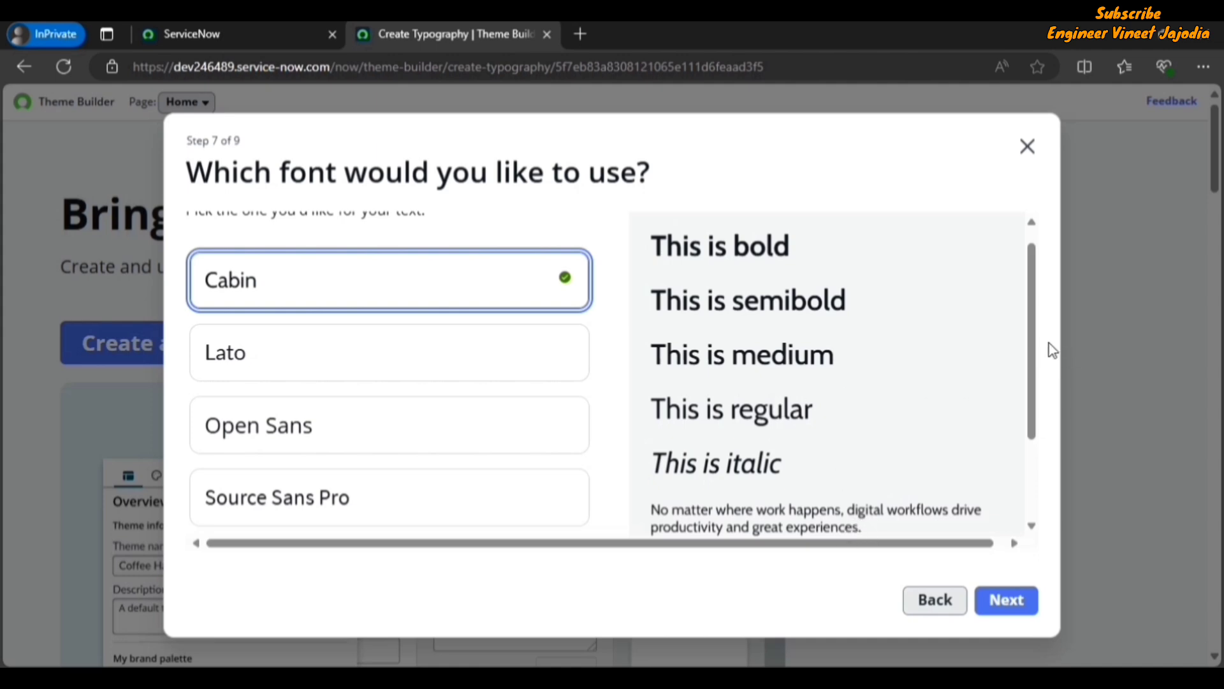
{"action": "left_click_drag", "start_coordinate": [1033, 336], "coordinate": [1036, 341]}
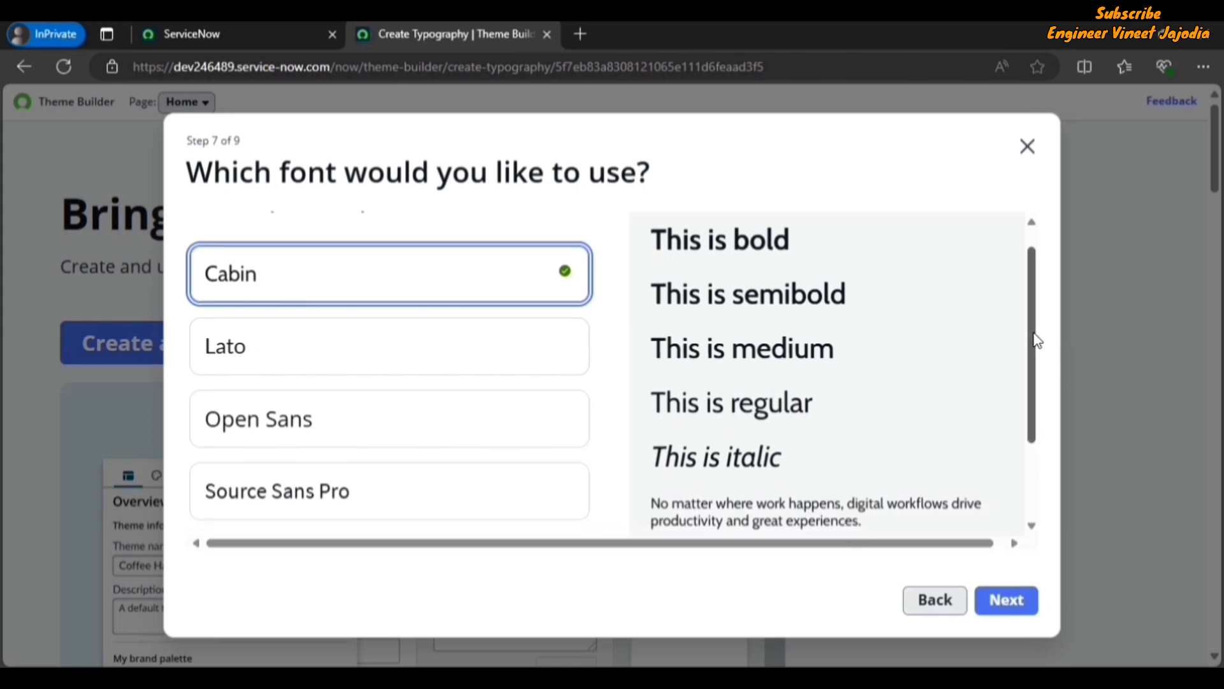
{"action": "left_click", "coordinate": [455, 366]}
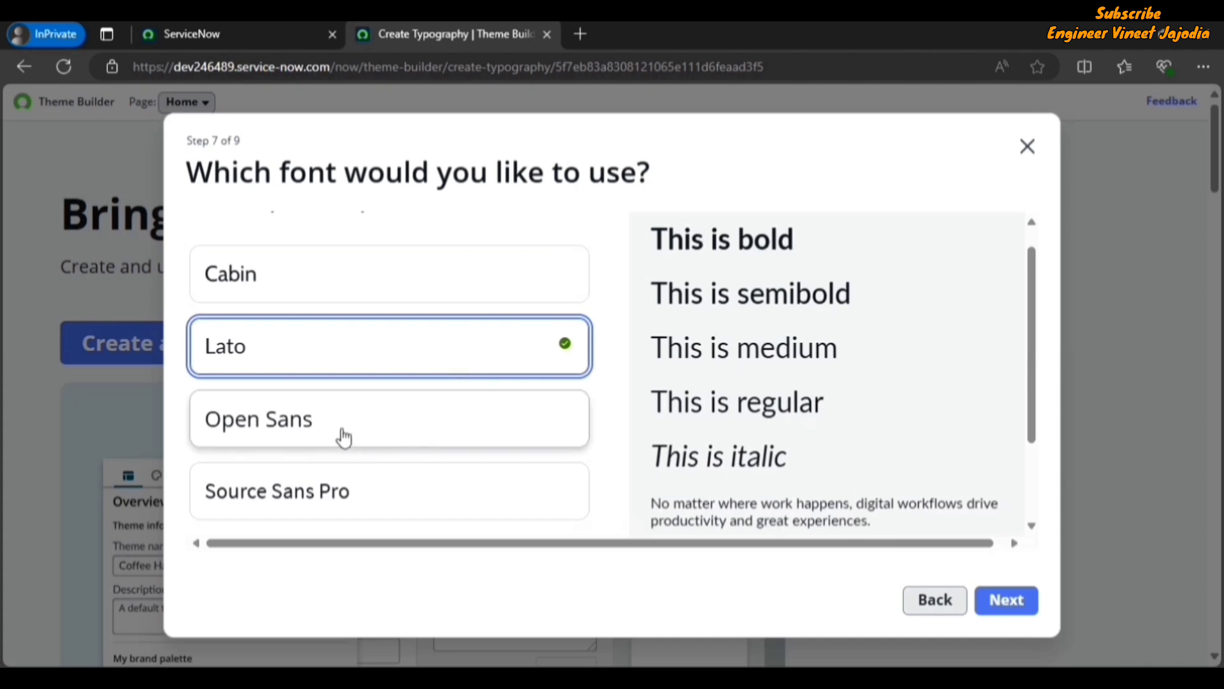
{"action": "left_click", "coordinate": [385, 424]}
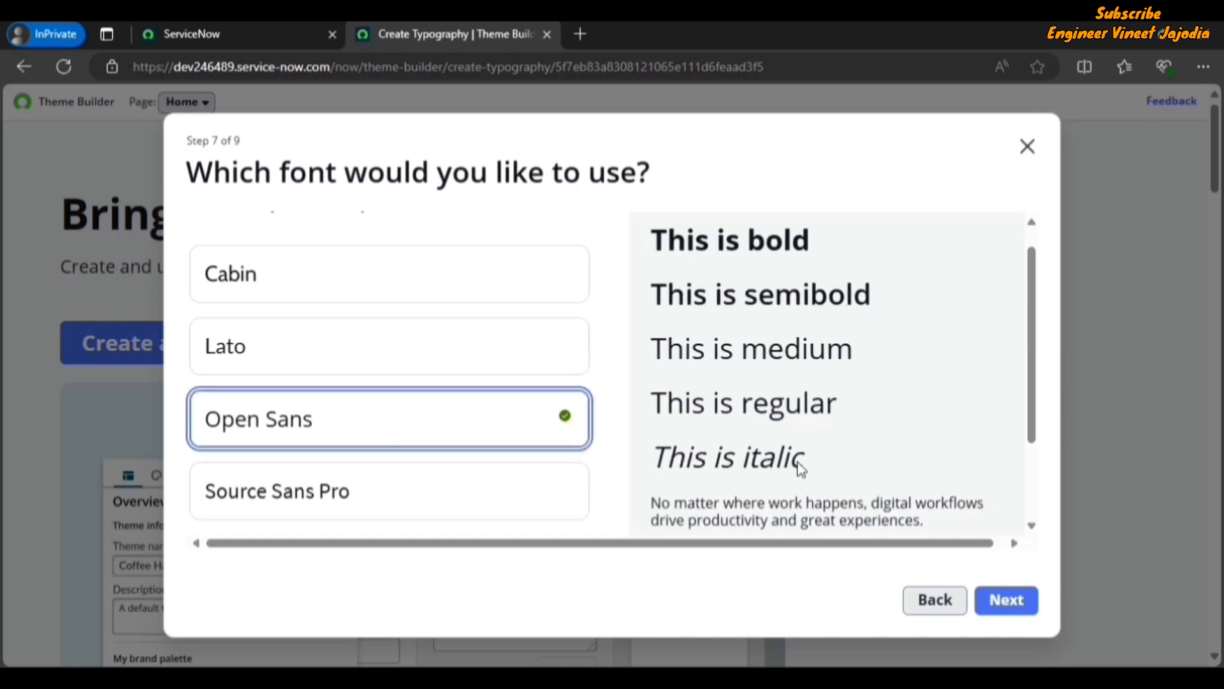
{"action": "left_click", "coordinate": [381, 495]}
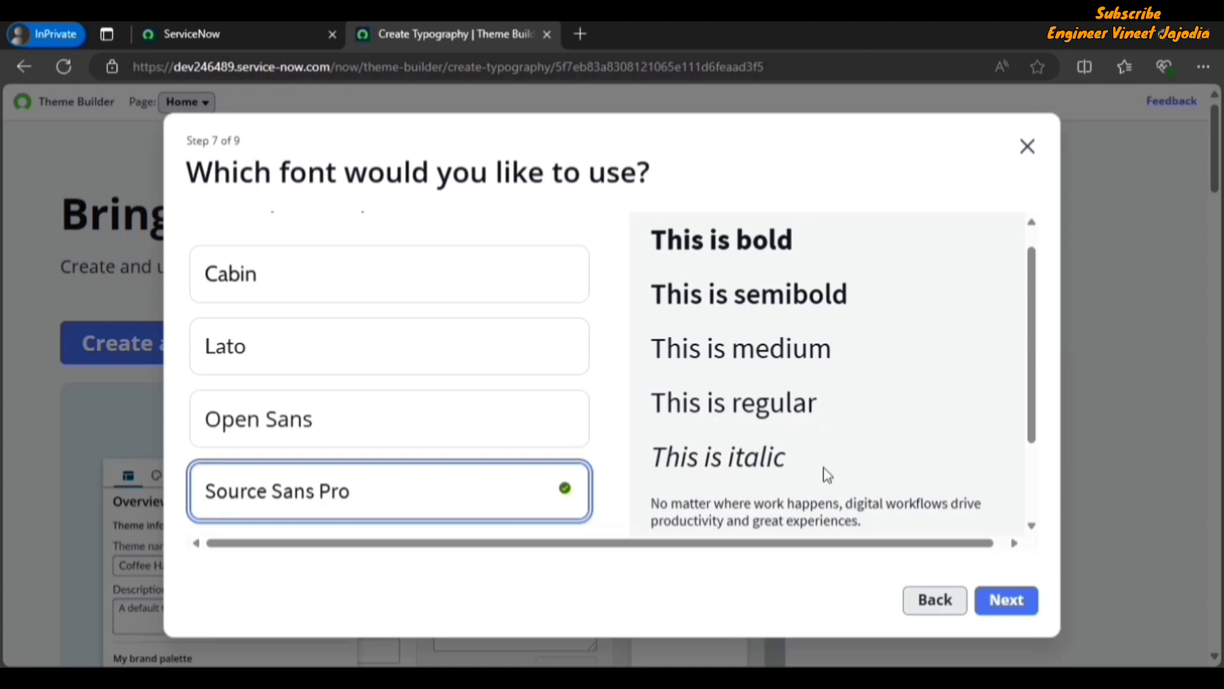
{"action": "left_click", "coordinate": [378, 429]}
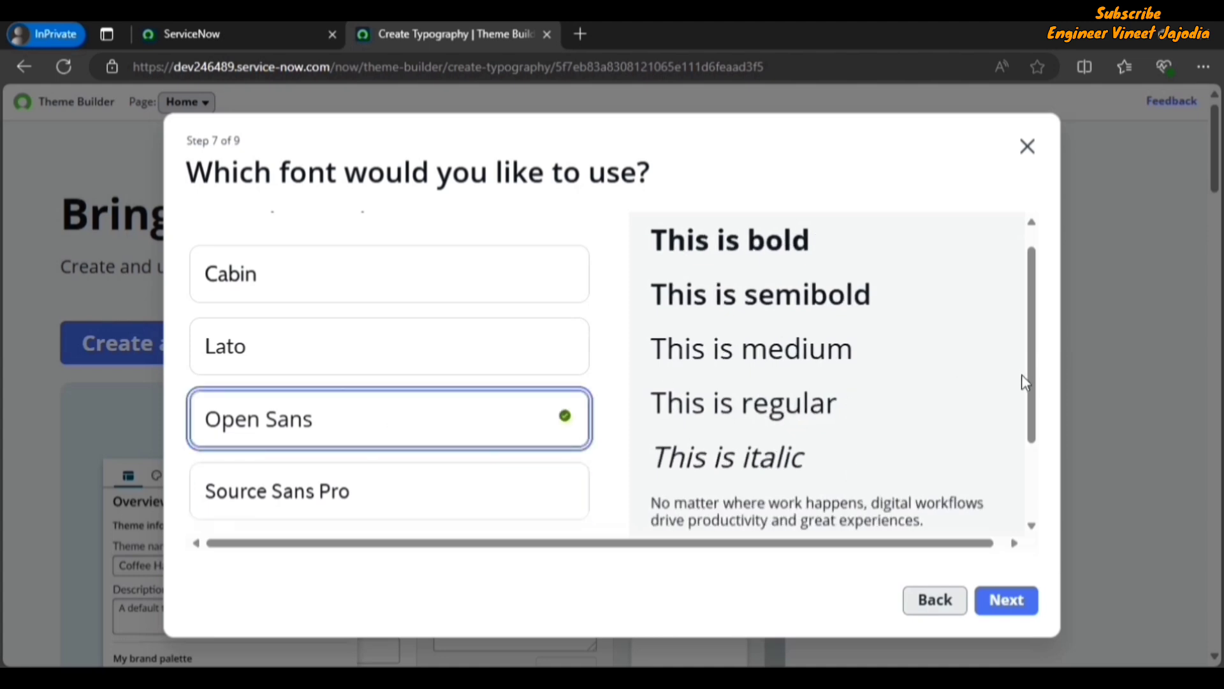
Step: Accept the Open Sans font, proceed to the corner shape step and enlarge its preview
{"action": "scroll", "coordinate": [1022, 374], "scroll_direction": "down", "scroll_amount": 2}
{"action": "left_click", "coordinate": [998, 607]}
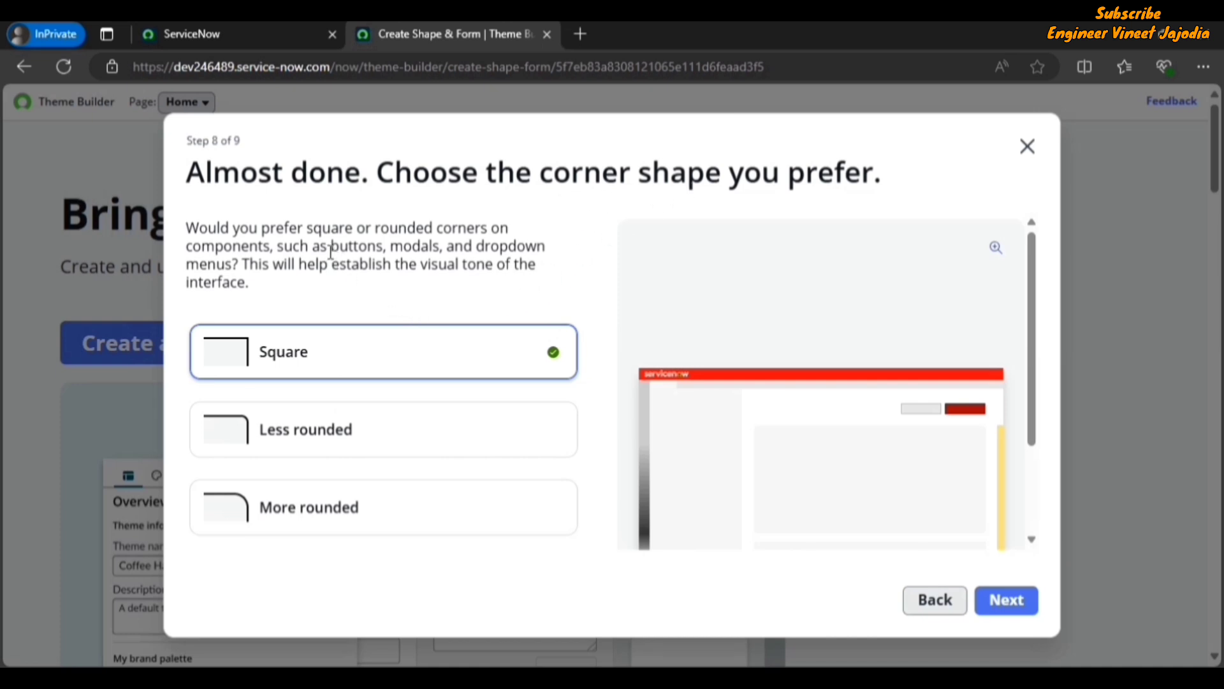
{"action": "left_click_drag", "start_coordinate": [328, 247], "coordinate": [239, 264]}
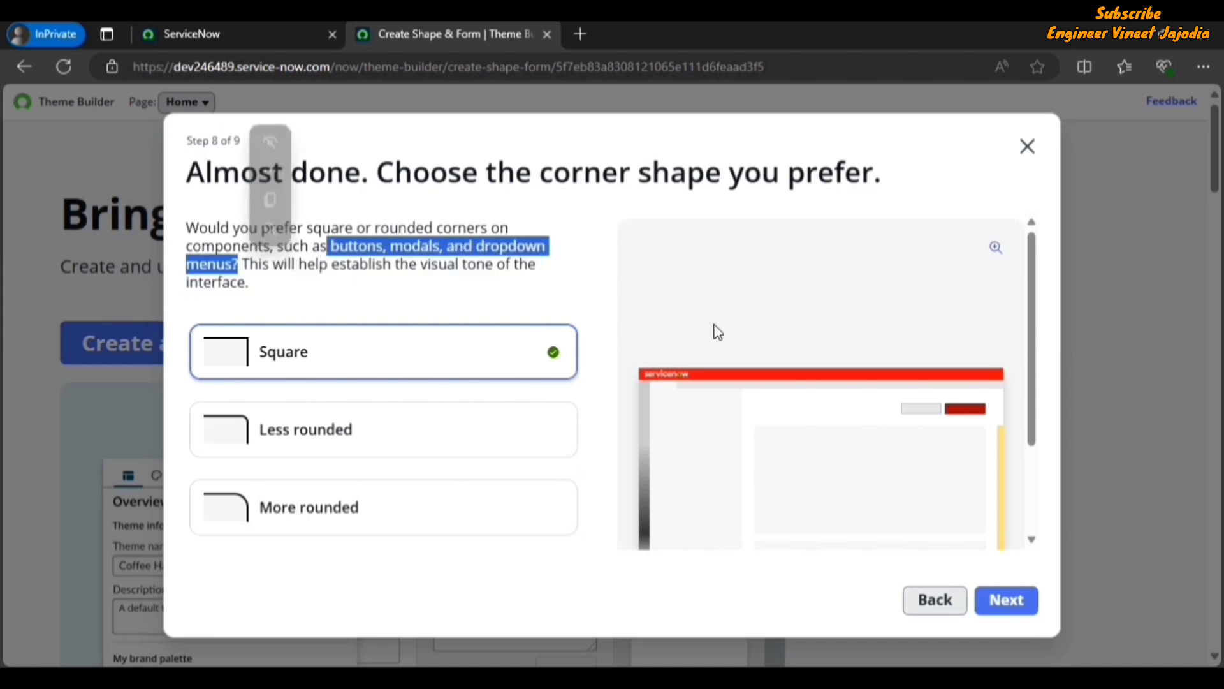
{"action": "scroll", "coordinate": [1034, 304], "scroll_direction": "down", "scroll_amount": 1}
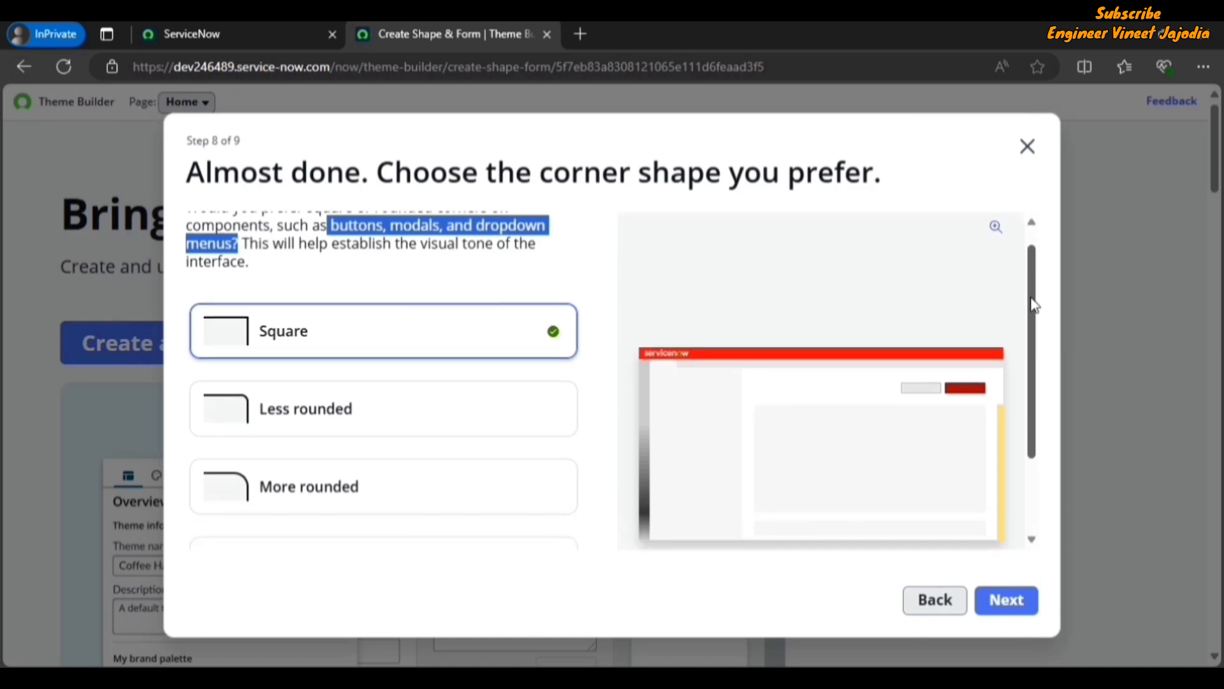
{"action": "left_click", "coordinate": [999, 232]}
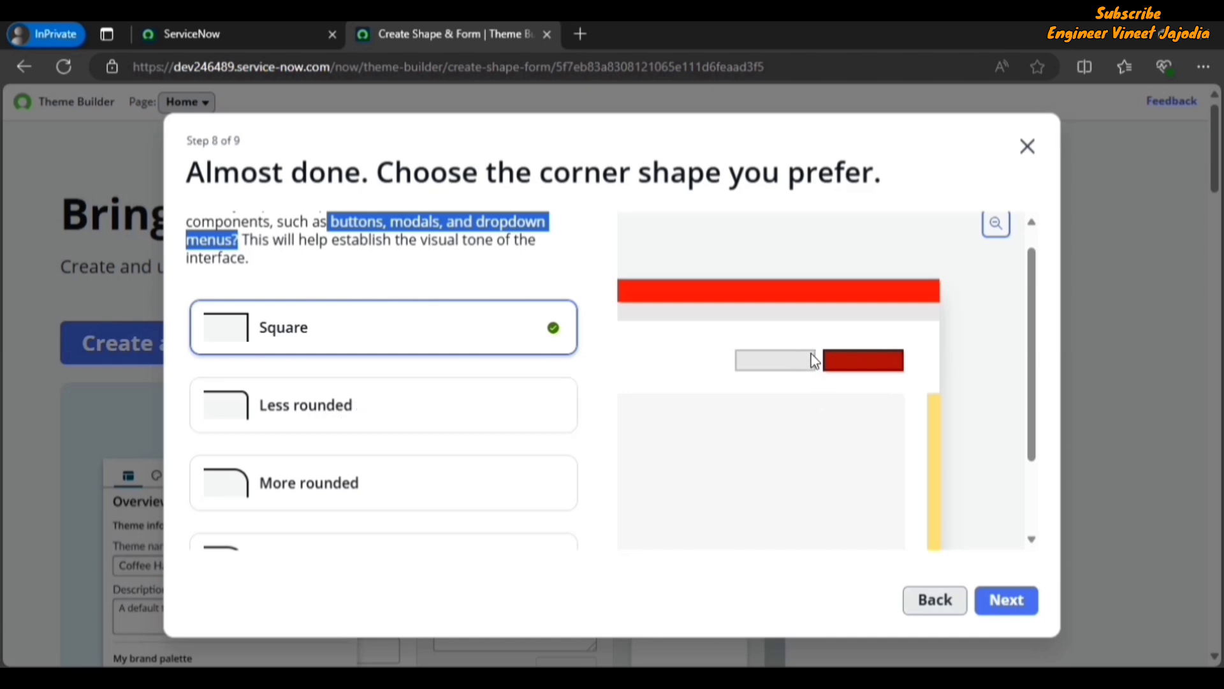
Step: Compare the Less rounded, More rounded and Most rounded corner previews, choose Most rounded and proceed to the final review
{"action": "left_click", "coordinate": [358, 405]}
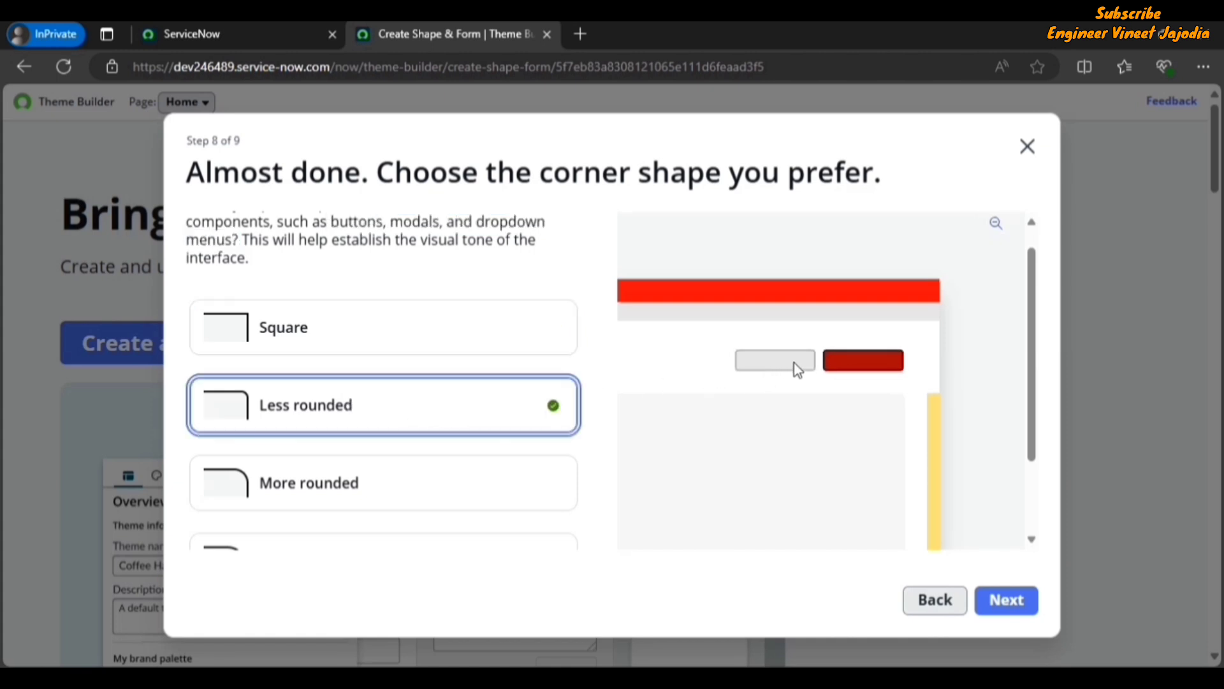
{"action": "scroll", "coordinate": [300, 466], "scroll_direction": "down", "scroll_amount": 2}
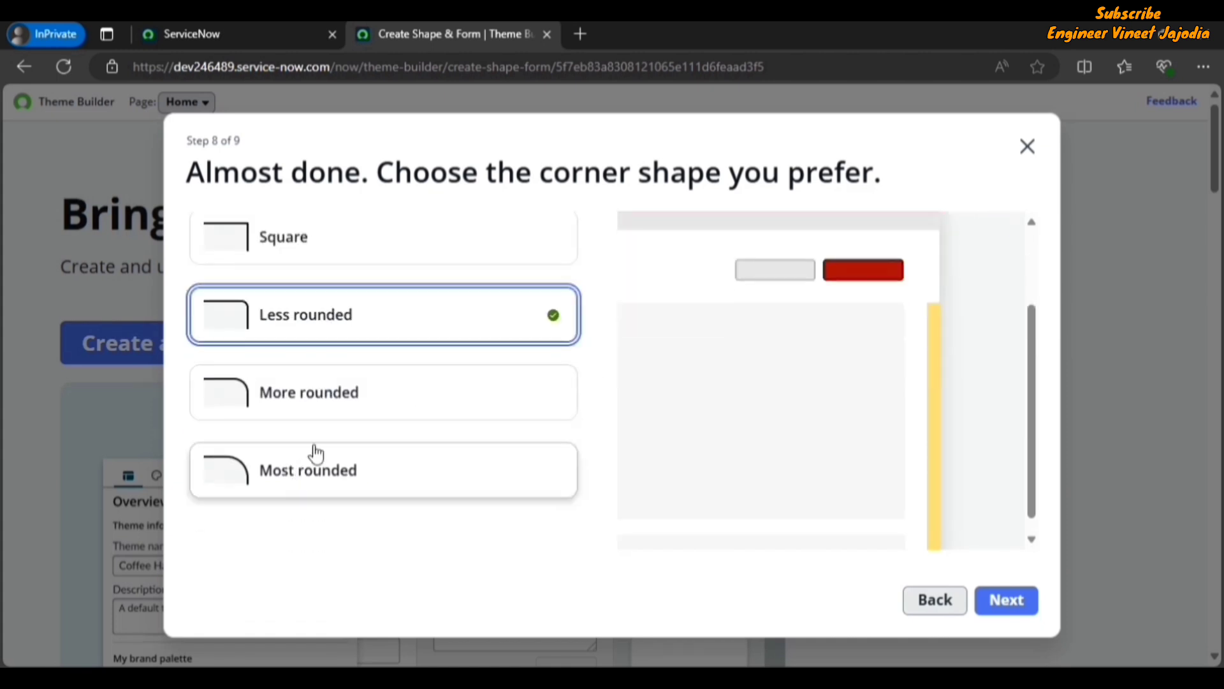
{"action": "left_click", "coordinate": [336, 405]}
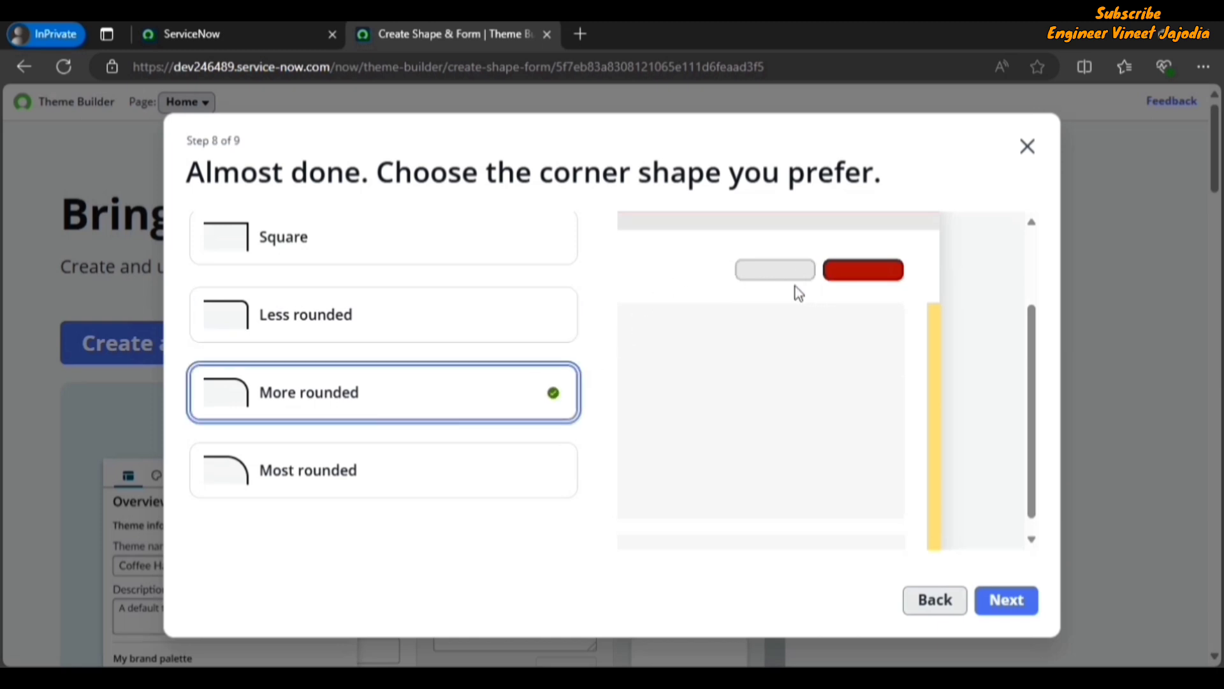
{"action": "left_click", "coordinate": [283, 475]}
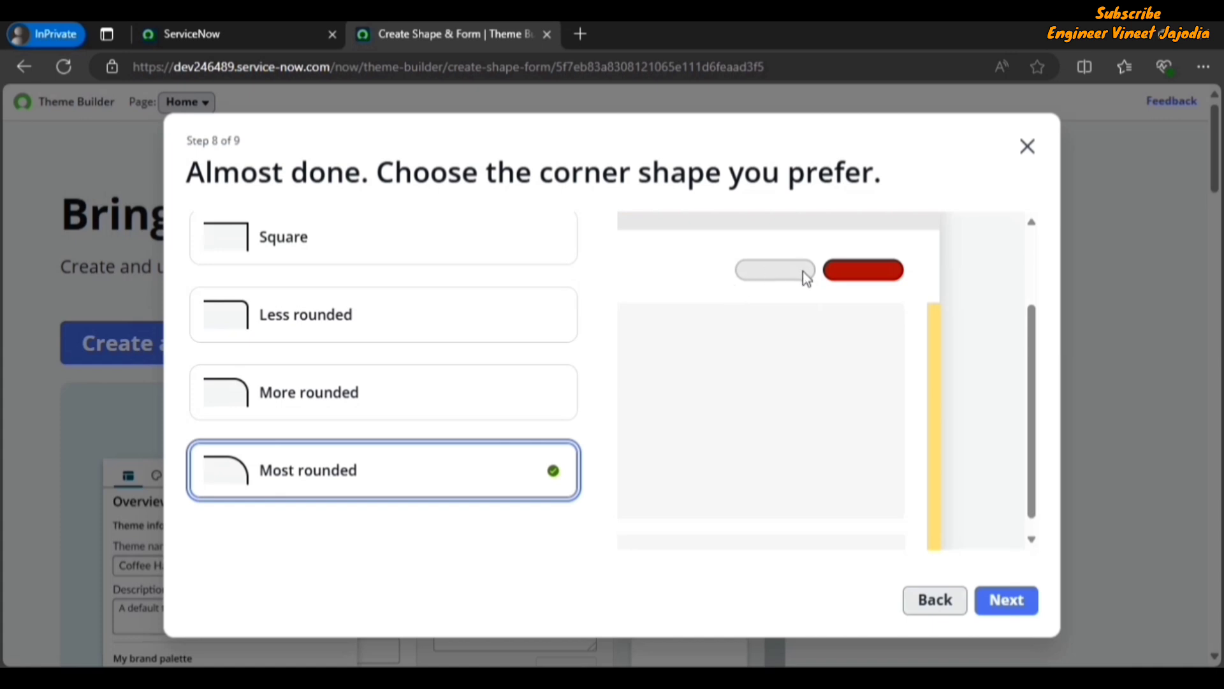
{"action": "scroll", "coordinate": [840, 325], "scroll_direction": "up", "scroll_amount": 3}
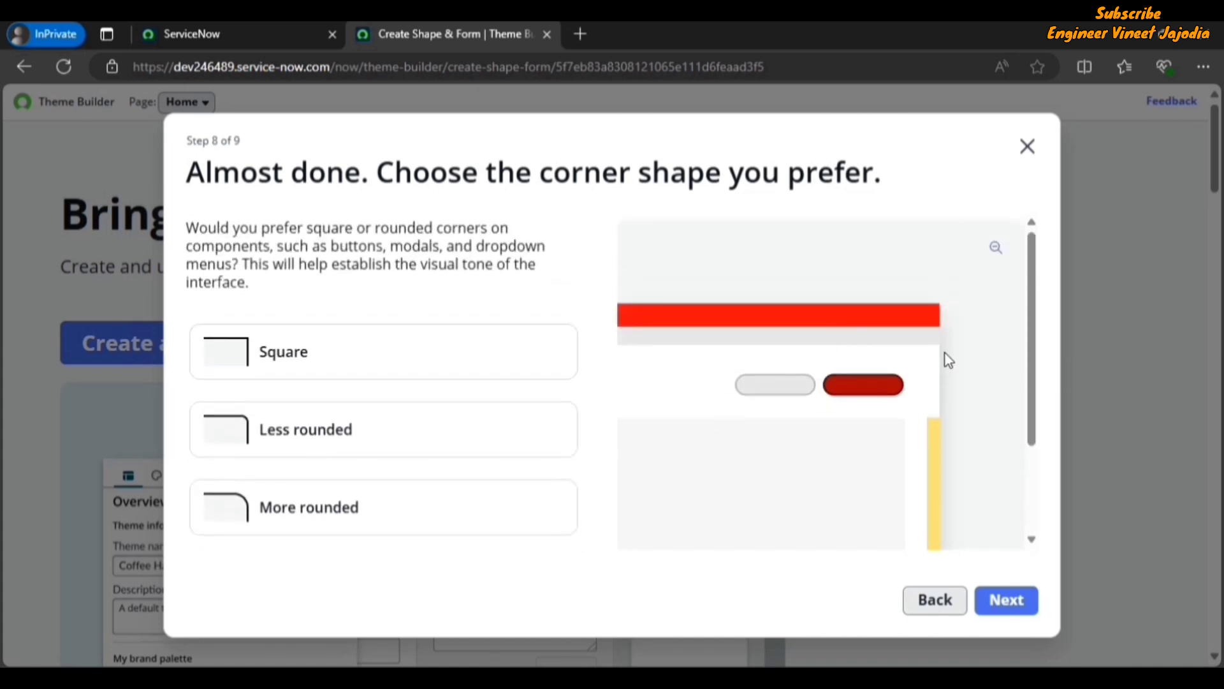
{"action": "scroll", "coordinate": [942, 355], "scroll_direction": "down", "scroll_amount": 3}
{"action": "scroll", "coordinate": [797, 376], "scroll_direction": "up", "scroll_amount": 2}
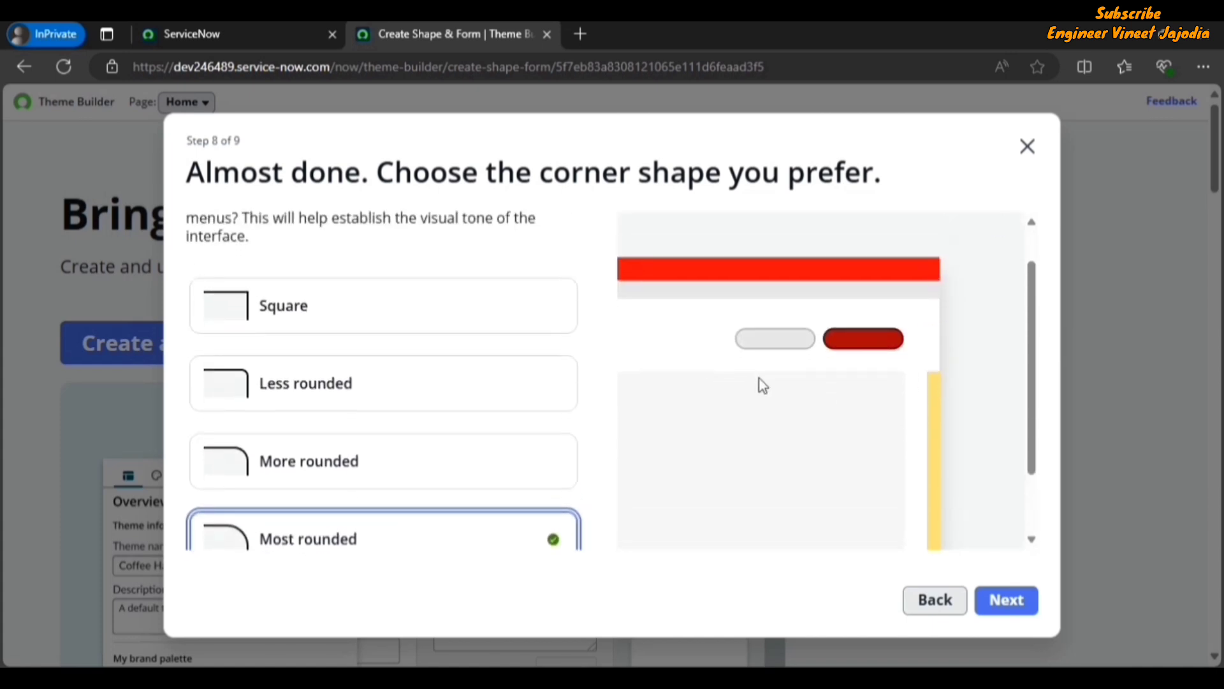
{"action": "scroll", "coordinate": [755, 373], "scroll_direction": "up", "scroll_amount": 2}
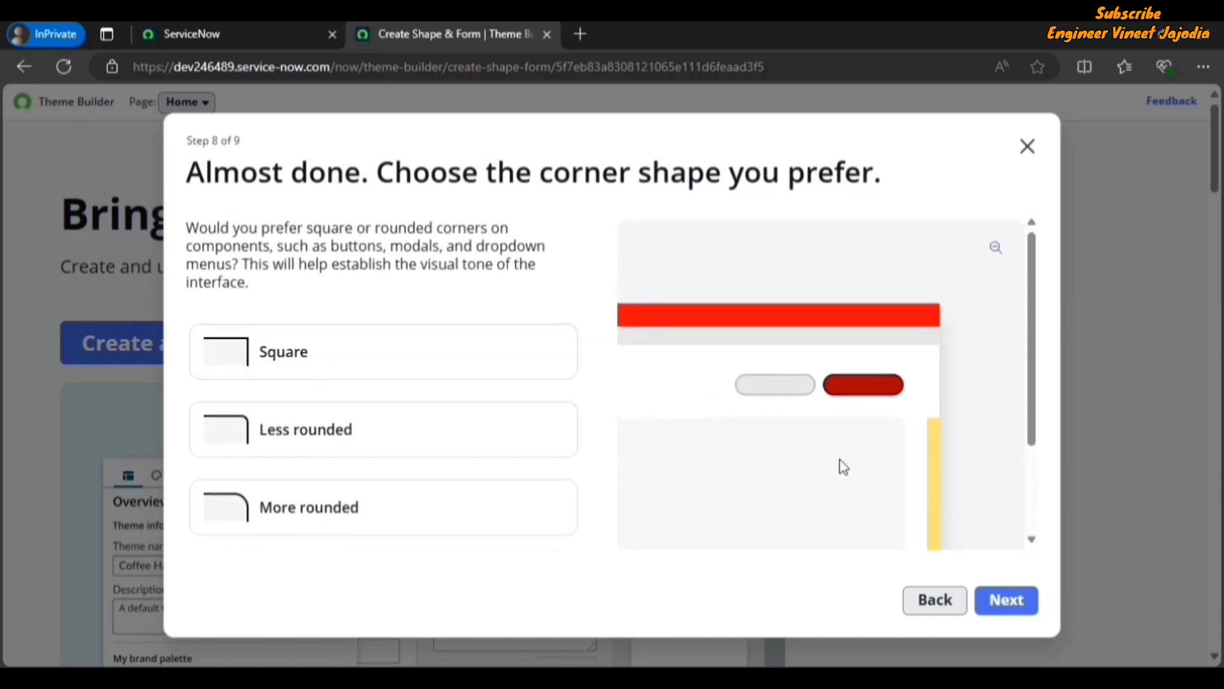
{"action": "left_click", "coordinate": [1014, 601]}
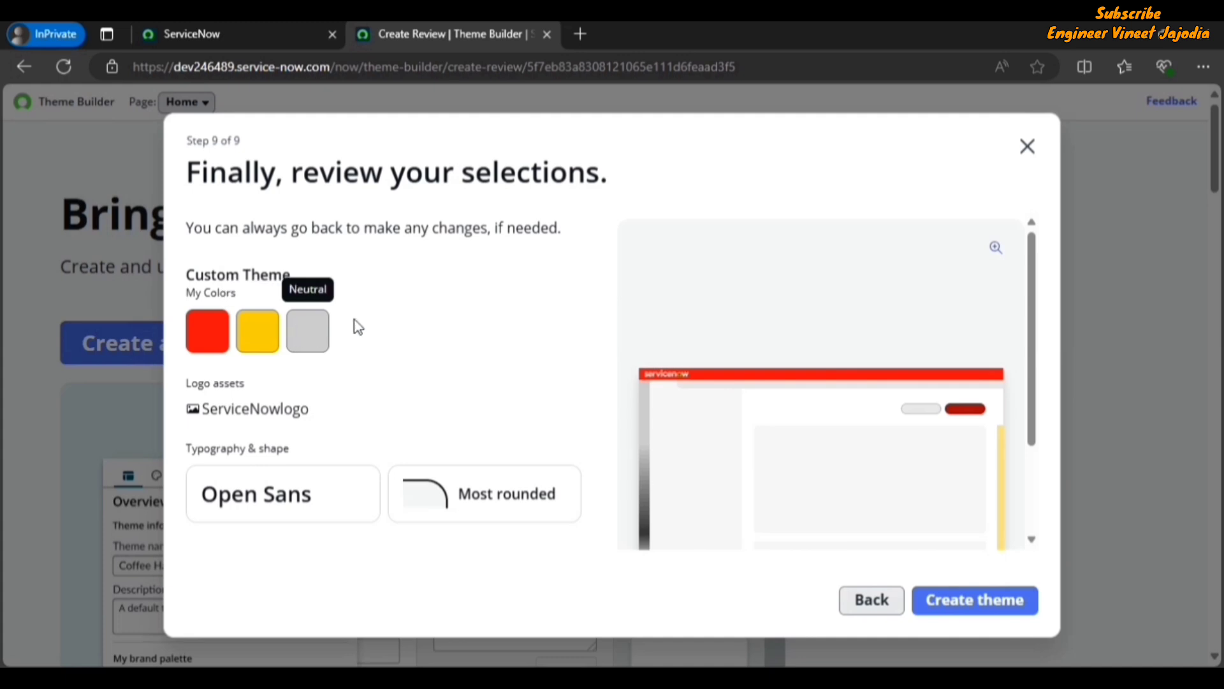
Step: Review the selected colors, logo, font and corner shape, and create the theme
{"action": "scroll", "coordinate": [382, 323], "scroll_direction": "down", "scroll_amount": 2}
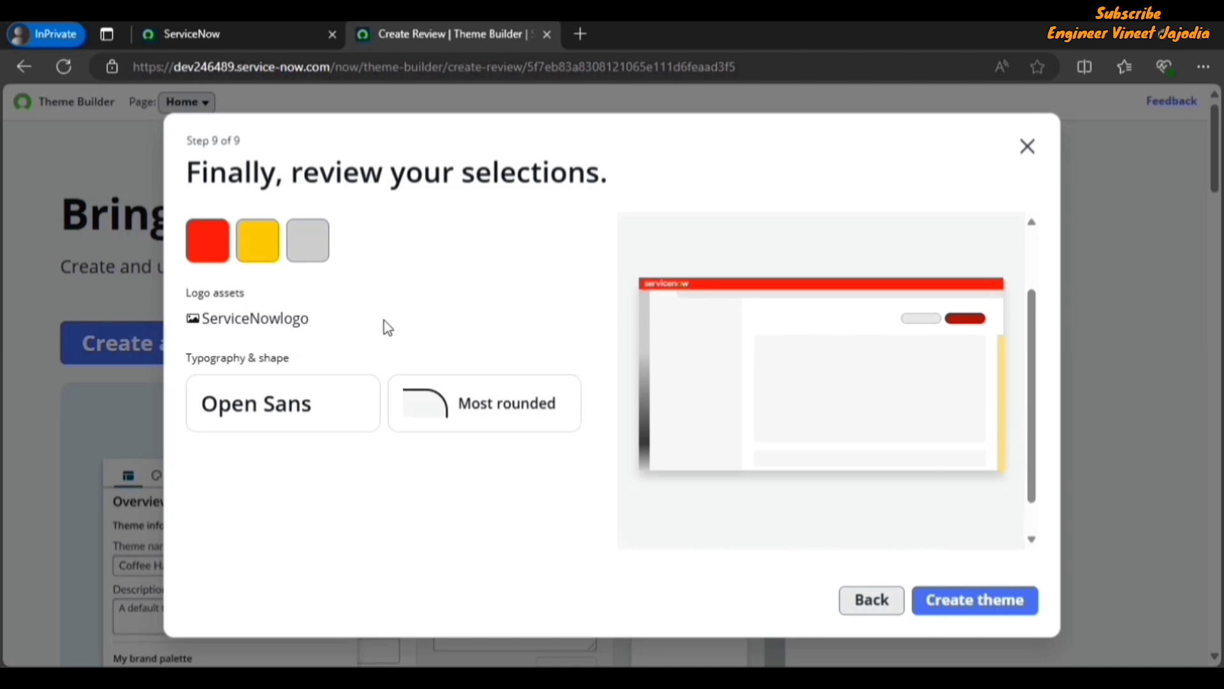
{"action": "scroll", "coordinate": [561, 325], "scroll_direction": "up", "scroll_amount": 1}
{"action": "scroll", "coordinate": [542, 322], "scroll_direction": "up", "scroll_amount": 3}
{"action": "scroll", "coordinate": [523, 328], "scroll_direction": "down", "scroll_amount": 3}
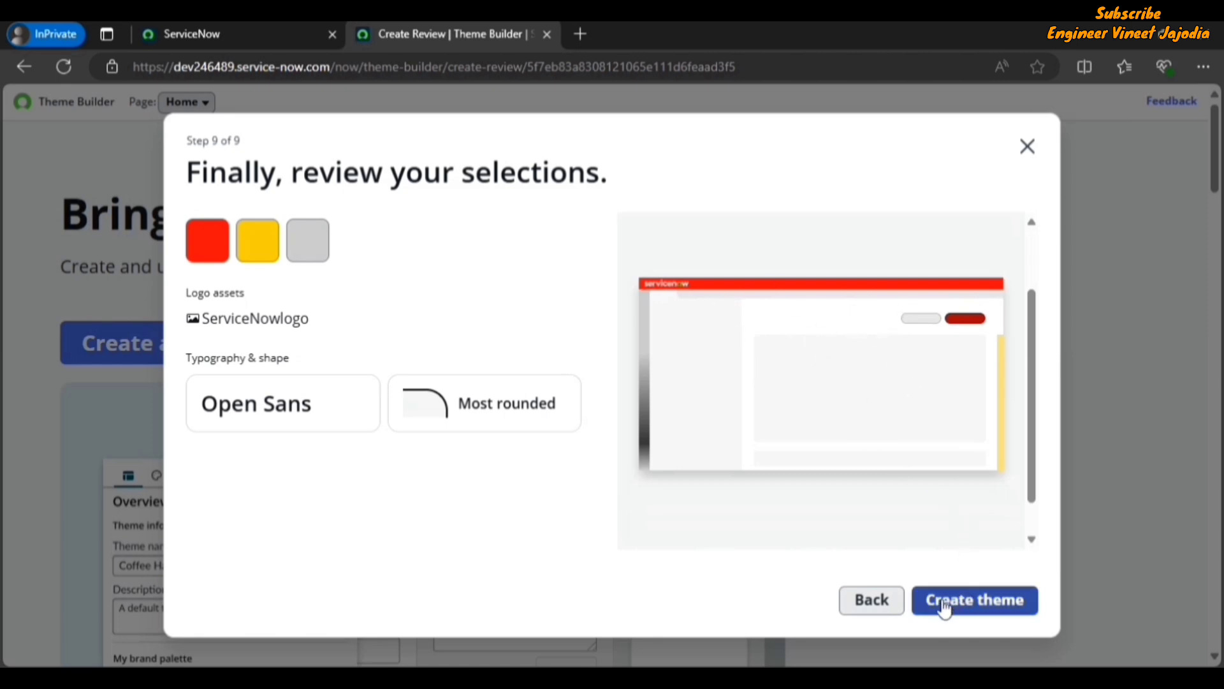
{"action": "left_click", "coordinate": [979, 614]}
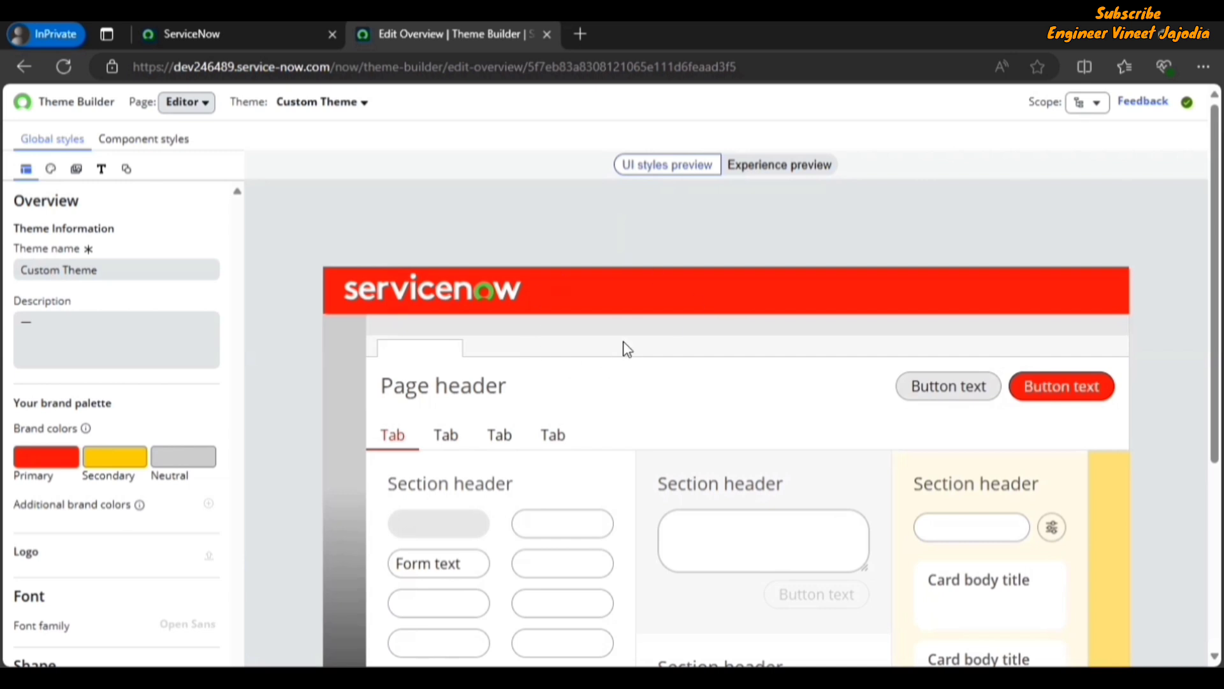
Step: Find Custom Theme among the unpublished themes in the theme manager, check its available actions and open it for editing
{"action": "left_click", "coordinate": [195, 107]}
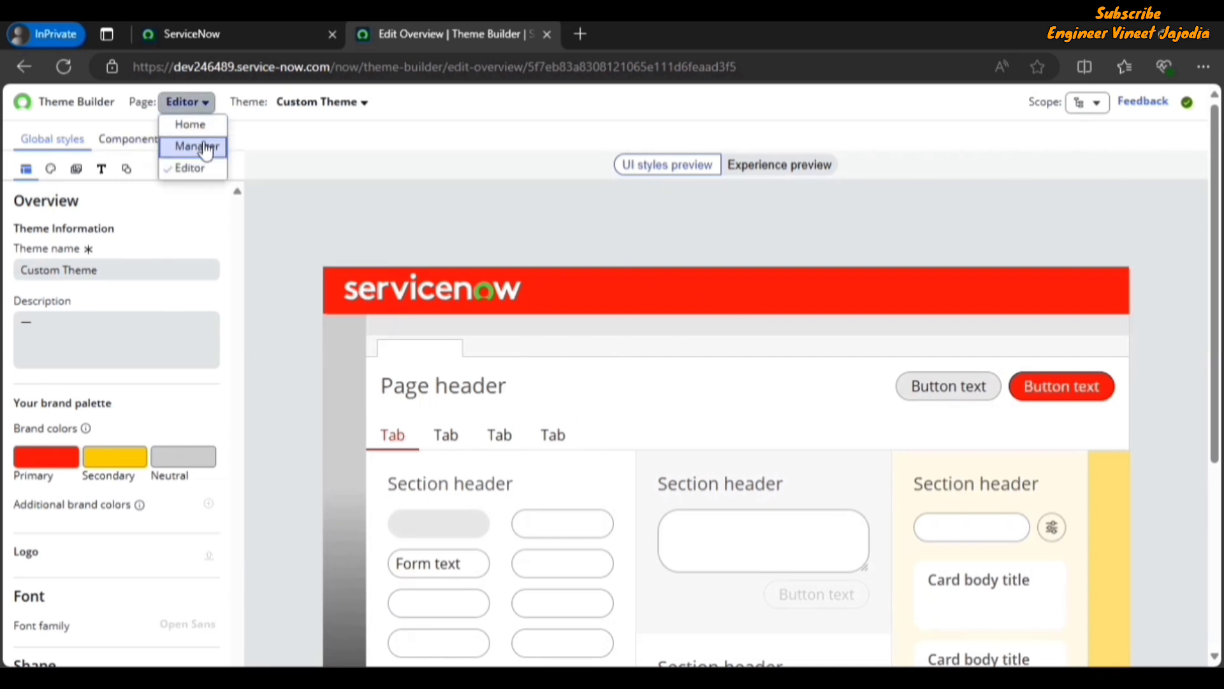
{"action": "left_click", "coordinate": [199, 146]}
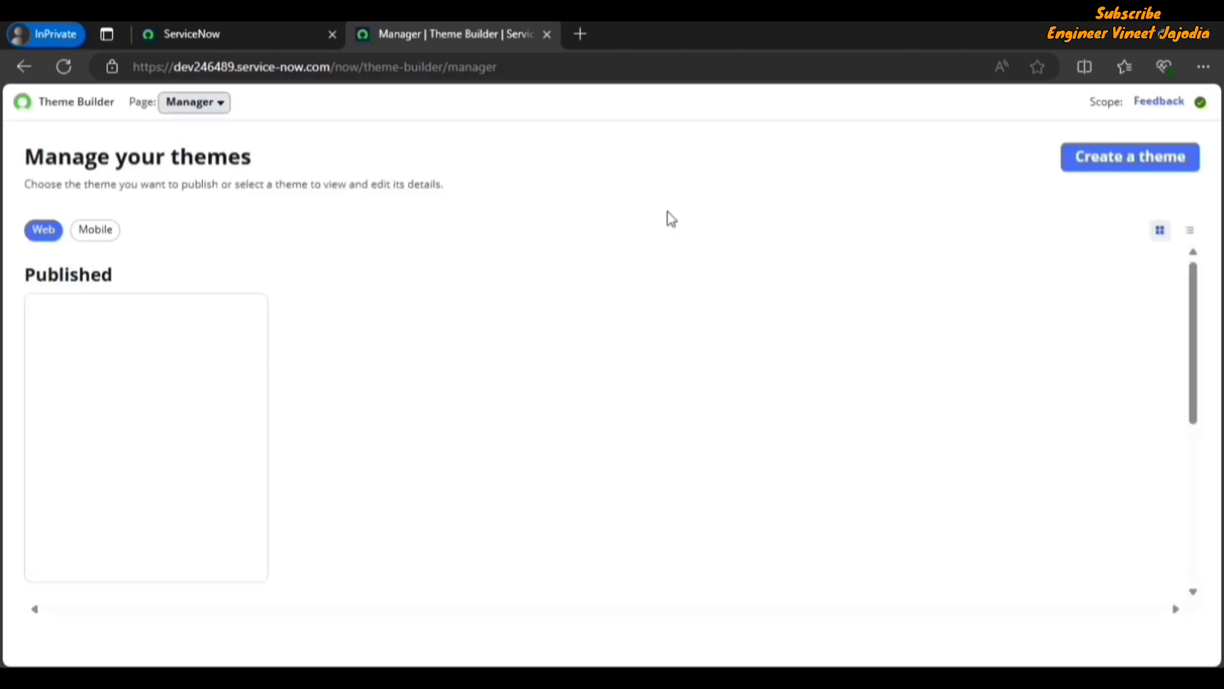
{"action": "scroll", "coordinate": [912, 335], "scroll_direction": "down", "scroll_amount": 5}
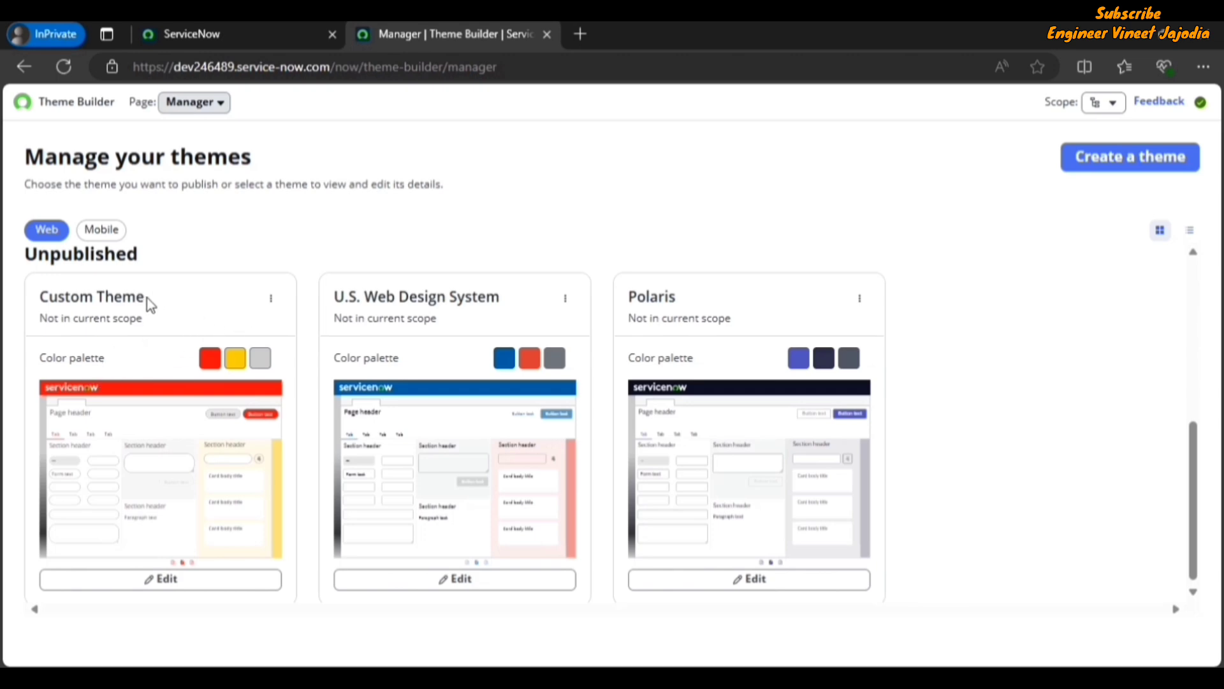
{"action": "left_click", "coordinate": [271, 300]}
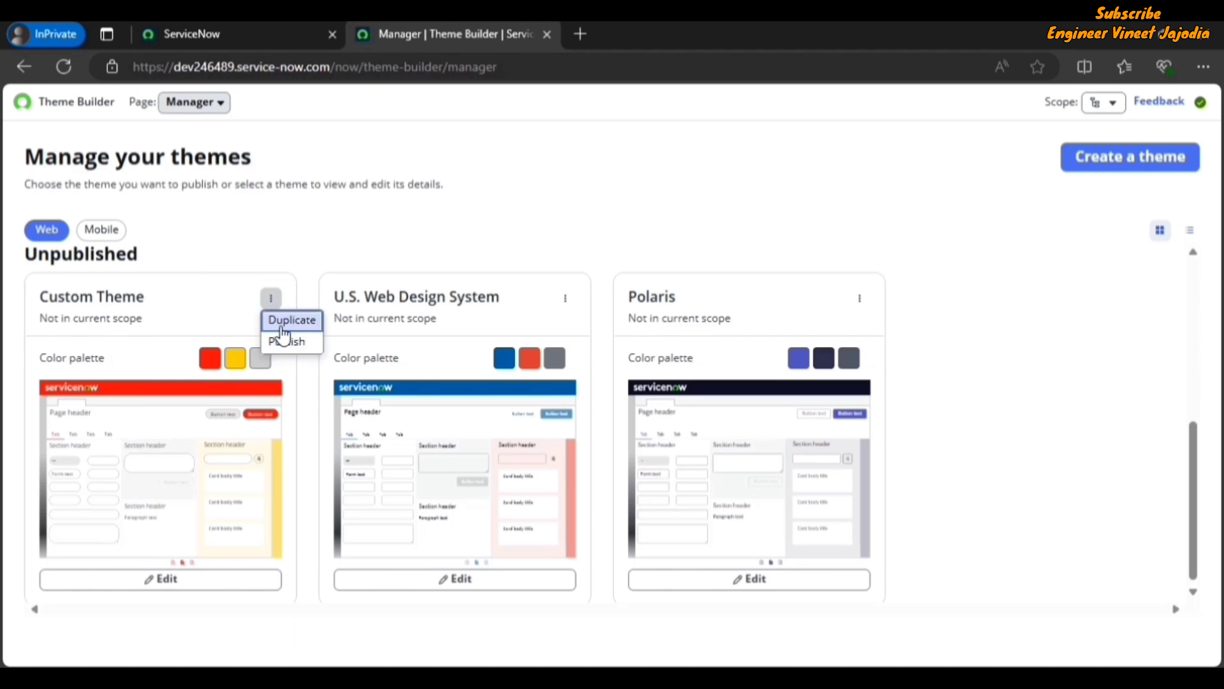
{"action": "left_click", "coordinate": [305, 291]}
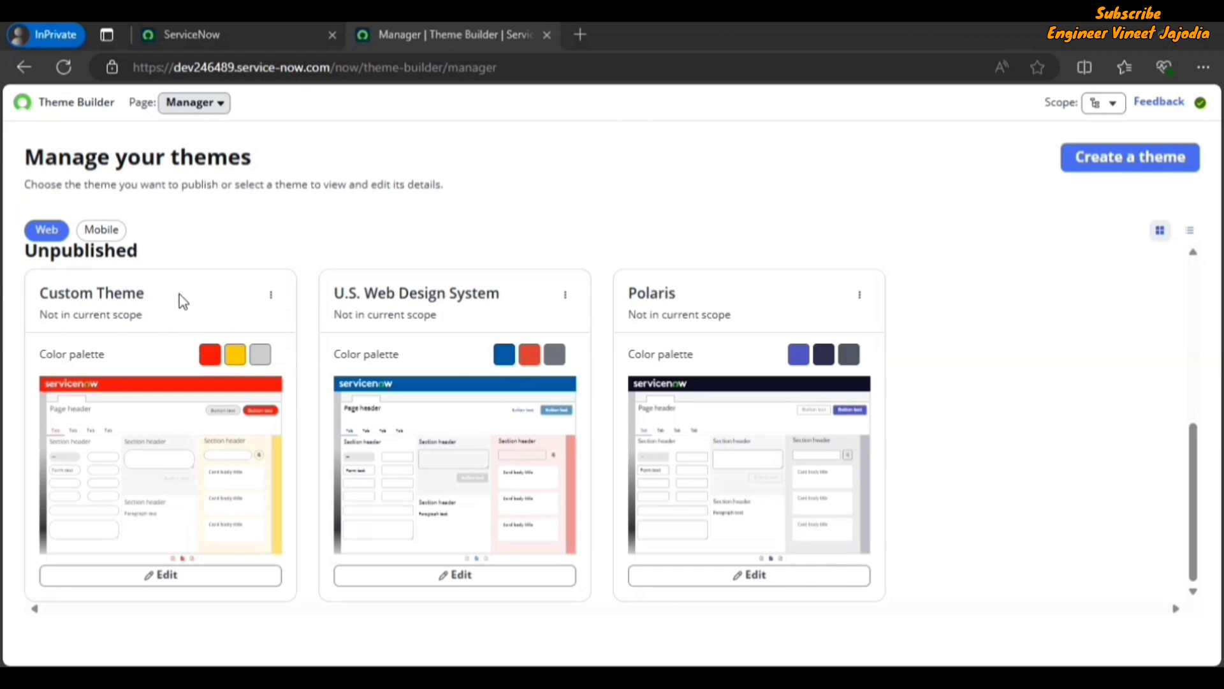
{"action": "left_click", "coordinate": [176, 576]}
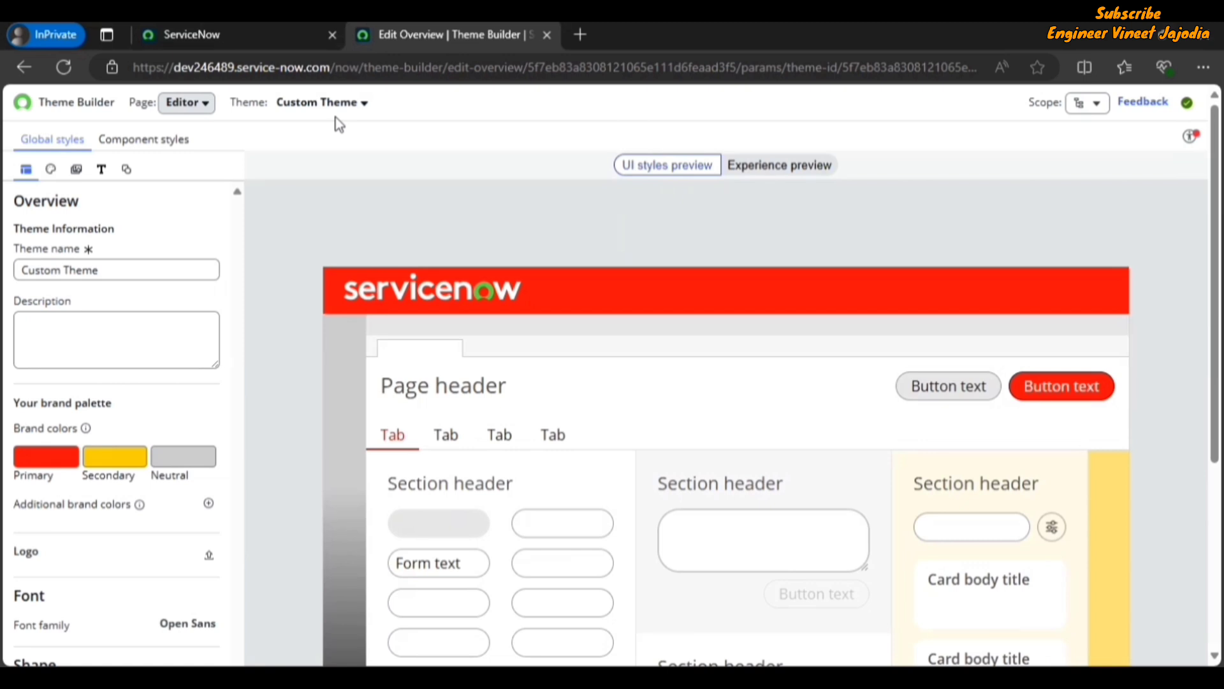
Step: Check which themes the editor can switch to and examine Custom Theme on all five UI styles preview pages
{"action": "left_click", "coordinate": [327, 102]}
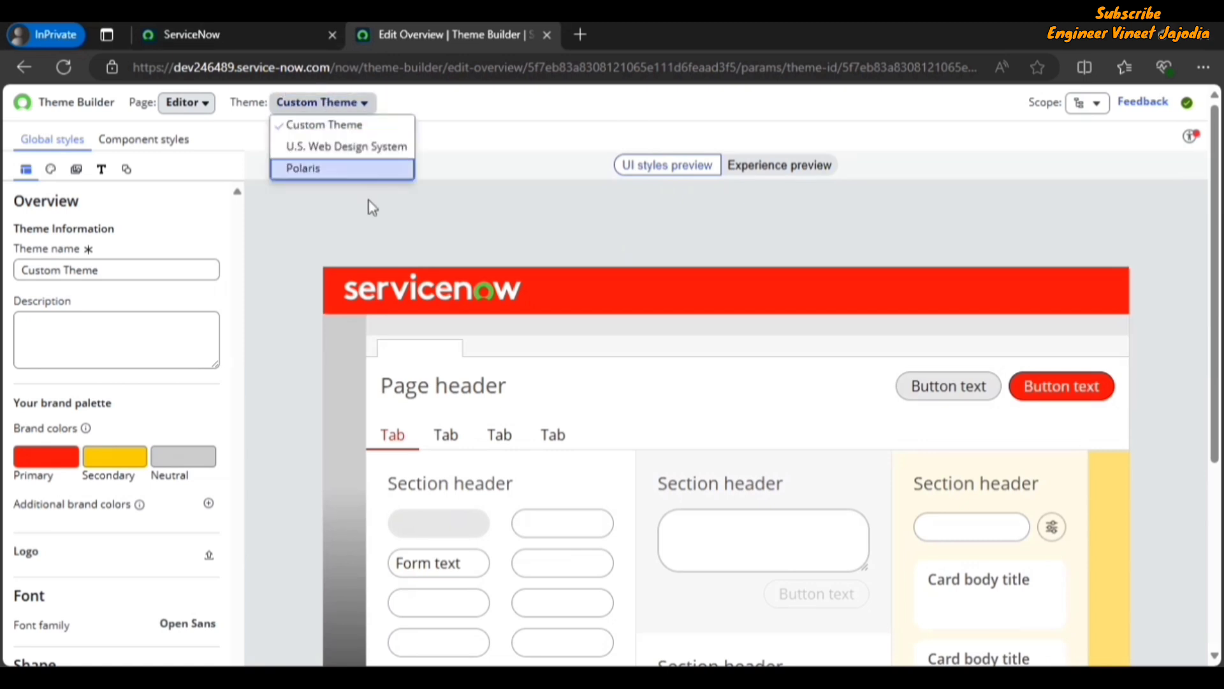
{"action": "left_click", "coordinate": [500, 109]}
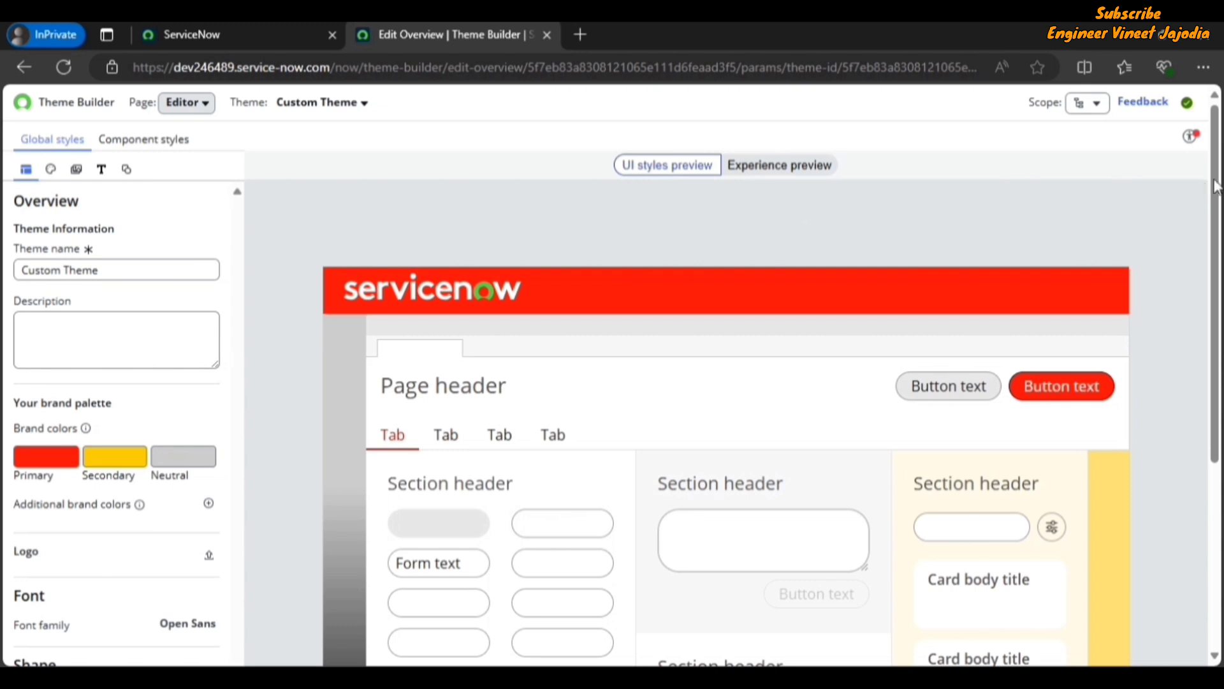
{"action": "left_click_drag", "start_coordinate": [1215, 185], "coordinate": [1215, 282]}
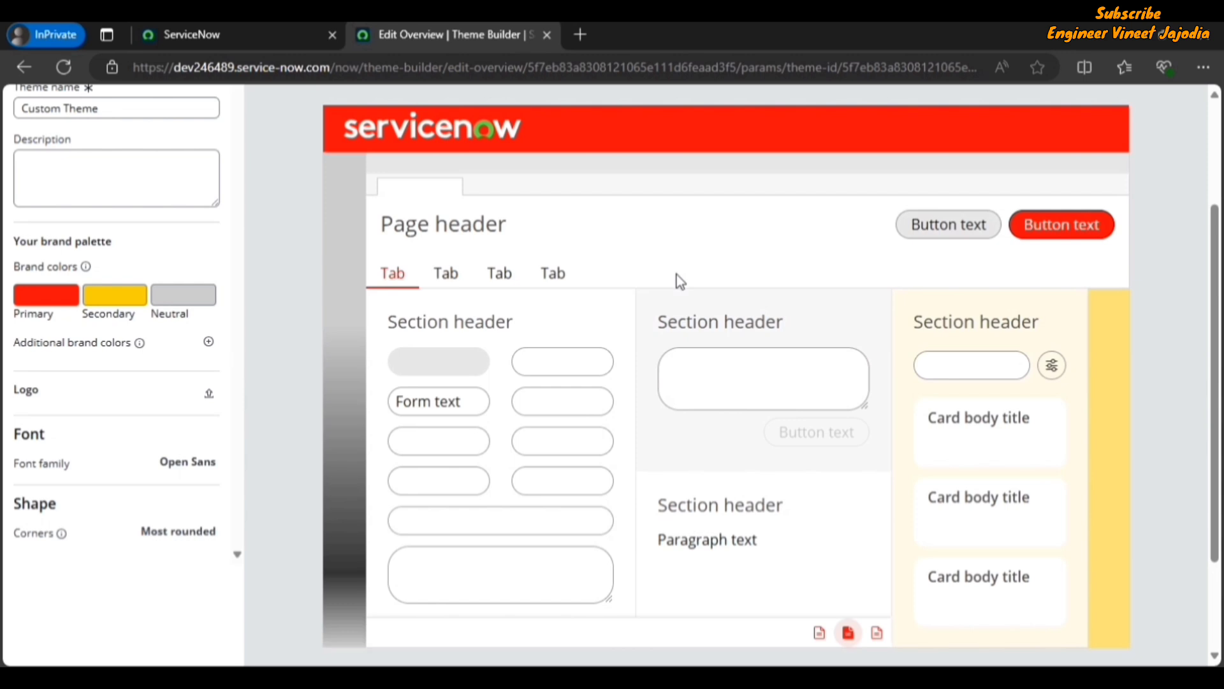
{"action": "left_click_drag", "start_coordinate": [1213, 233], "coordinate": [1215, 247]}
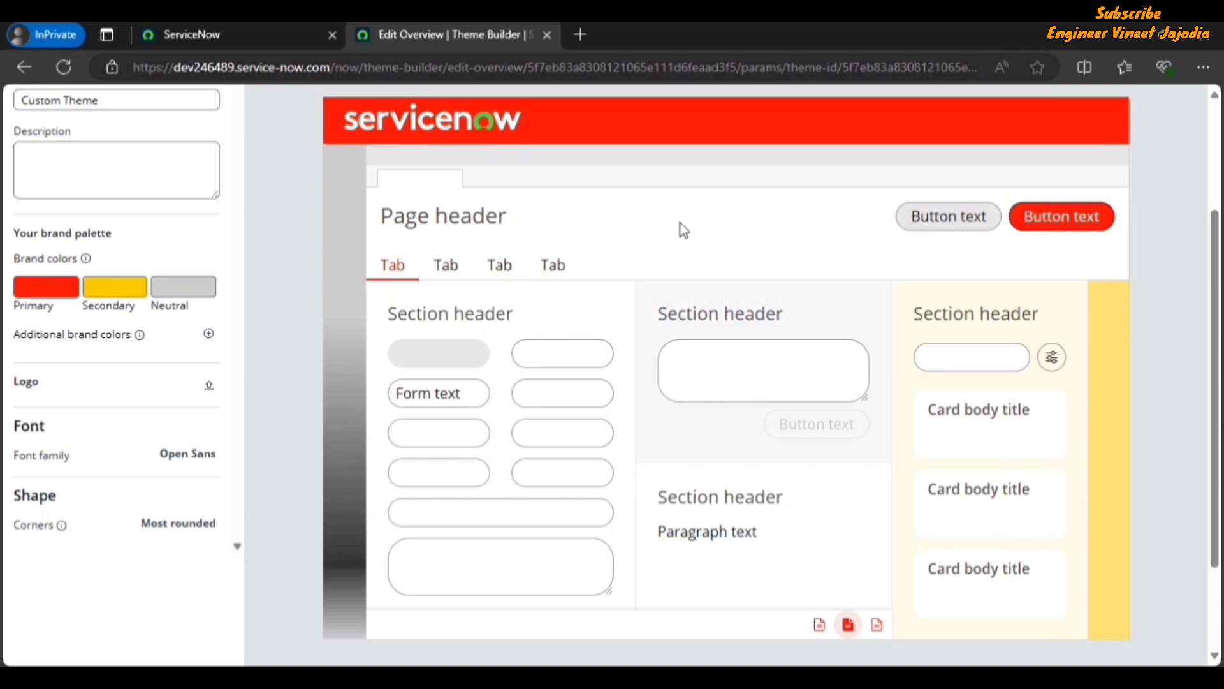
{"action": "scroll", "coordinate": [1177, 282], "scroll_direction": "down", "scroll_amount": 2}
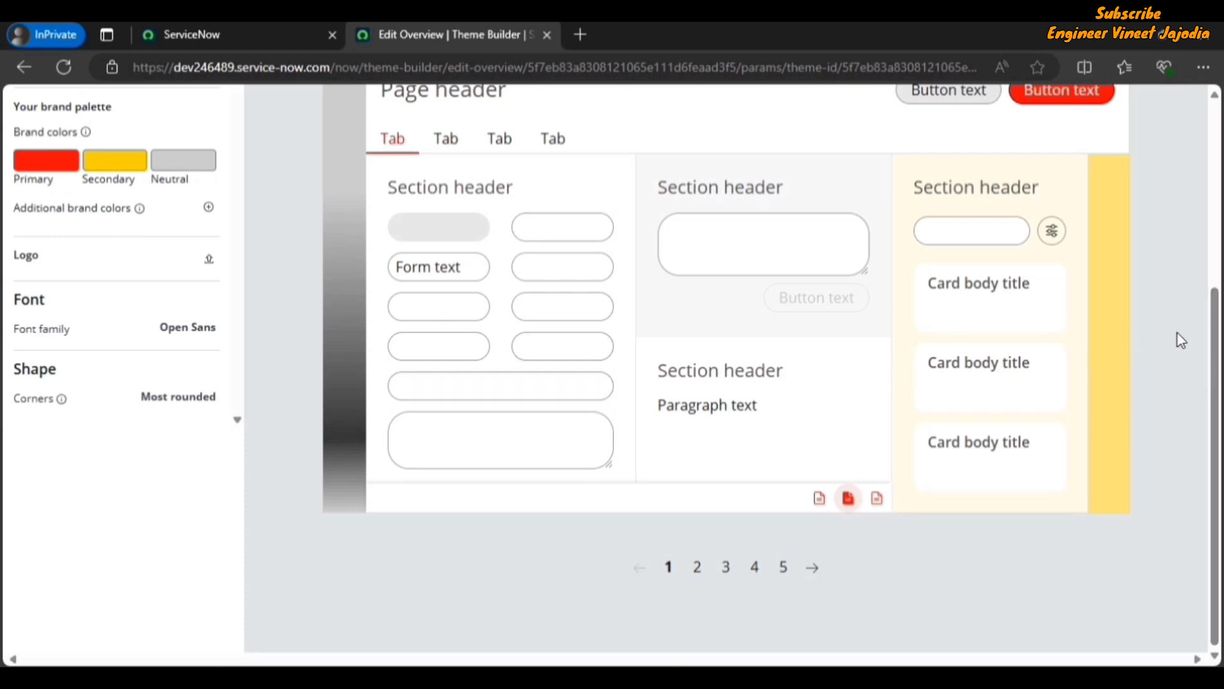
{"action": "scroll", "coordinate": [1219, 325], "scroll_direction": "up", "scroll_amount": 2}
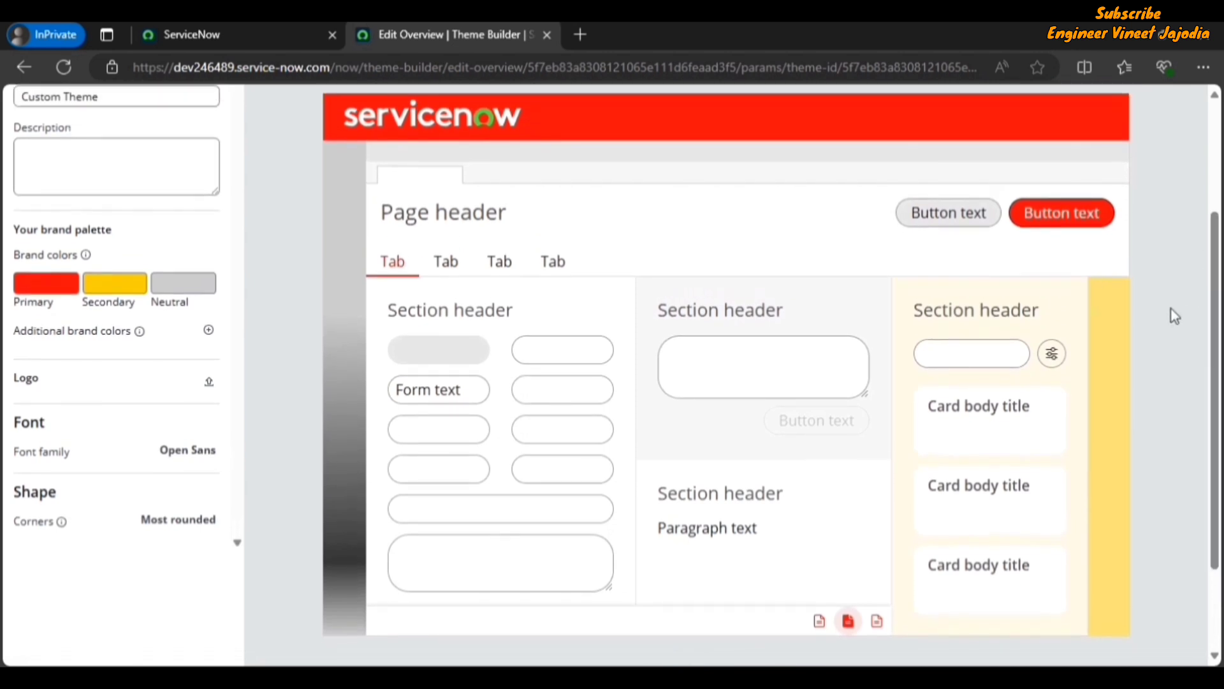
{"action": "key", "text": "ctrl+minus"}
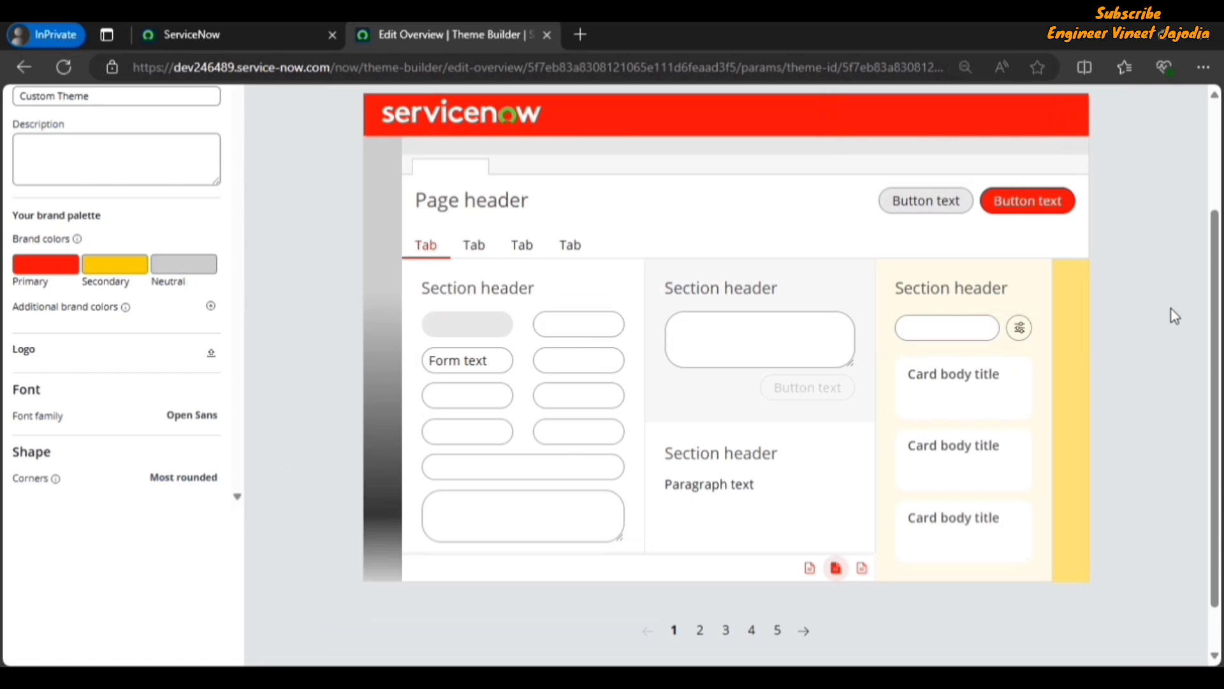
{"action": "left_click", "coordinate": [703, 635]}
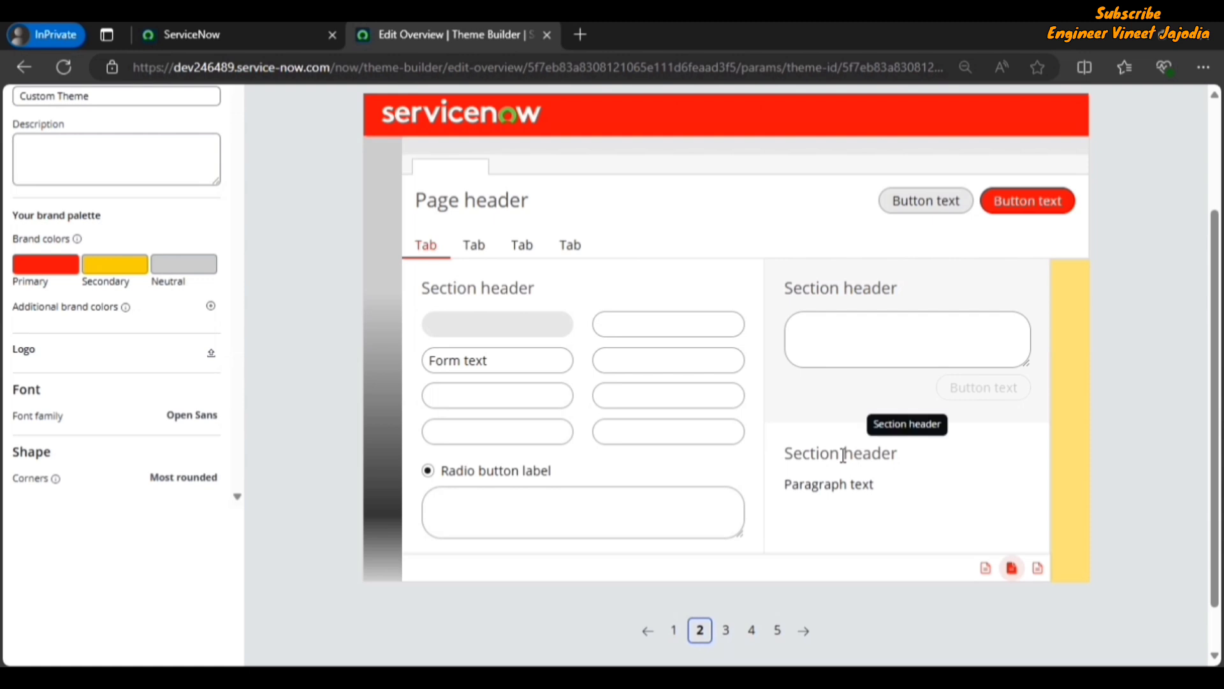
{"action": "left_click", "coordinate": [724, 634]}
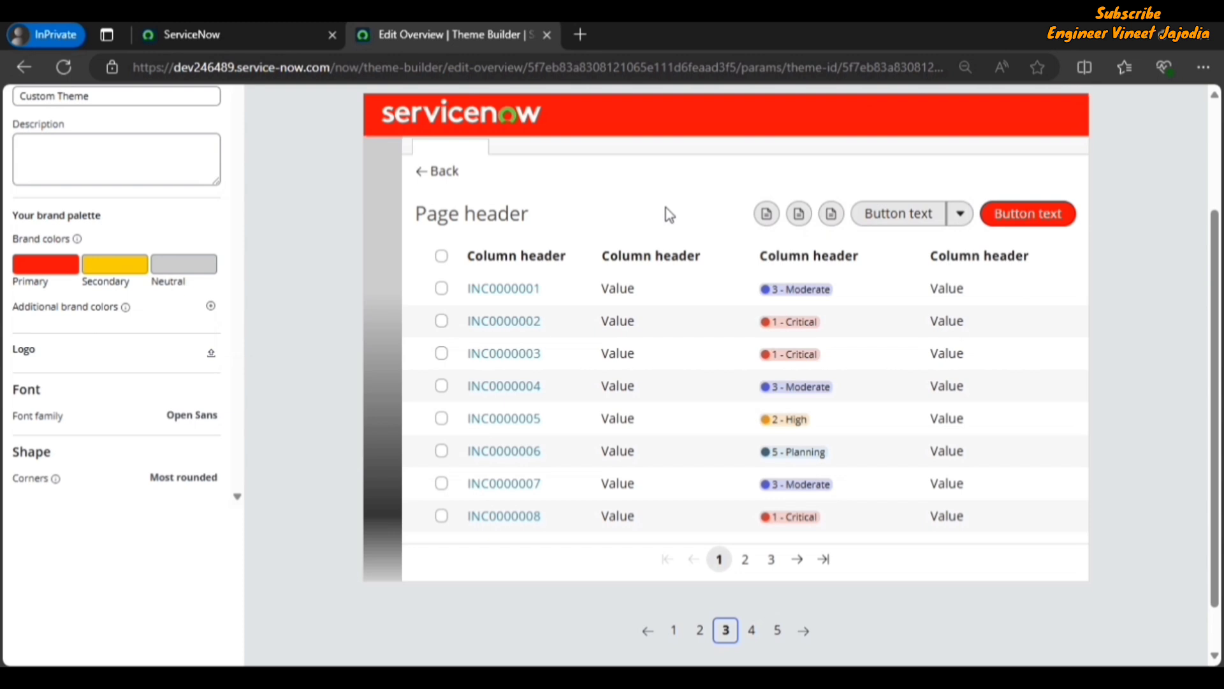
{"action": "left_click", "coordinate": [752, 632]}
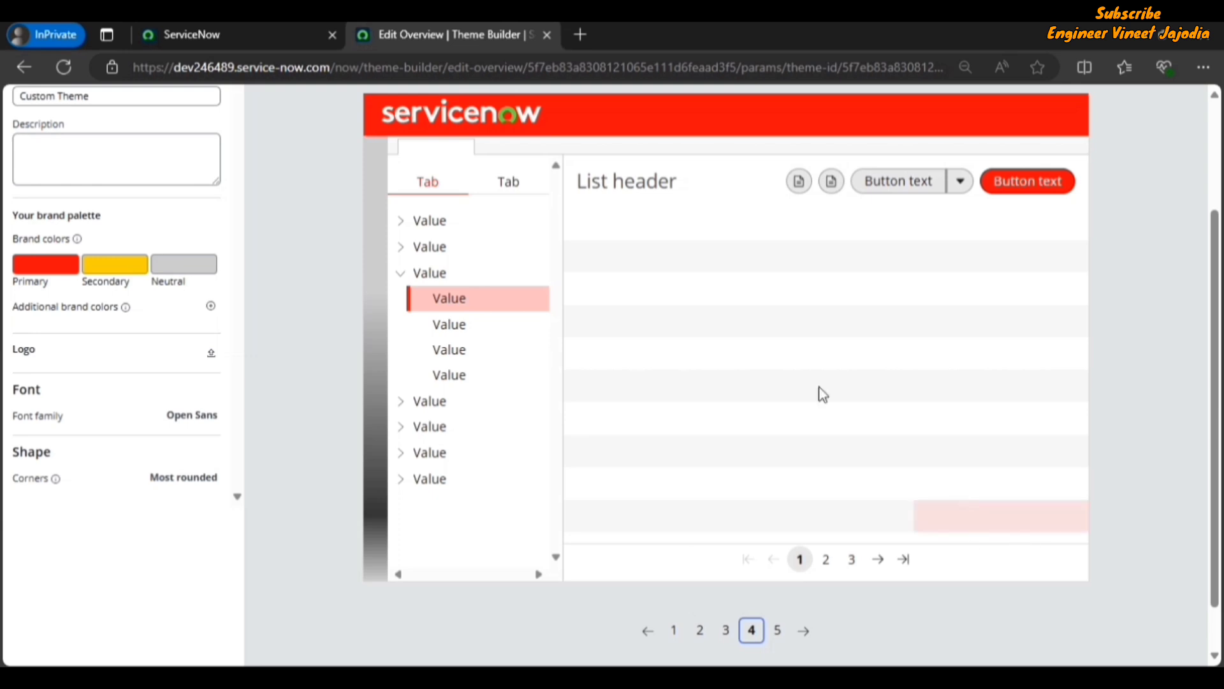
{"action": "left_click", "coordinate": [777, 630]}
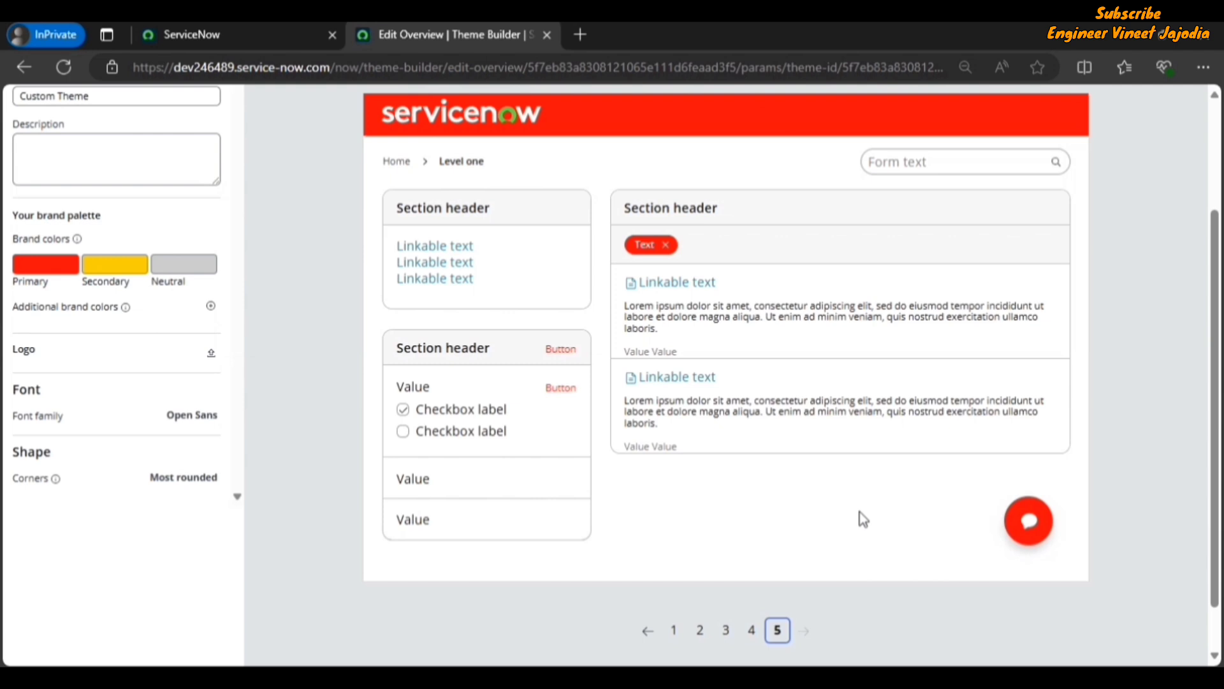
Step: Restore the page zoom and switch the theme editor to the experience preview
{"action": "scroll", "coordinate": [880, 477], "scroll_direction": "up", "scroll_amount": 3}
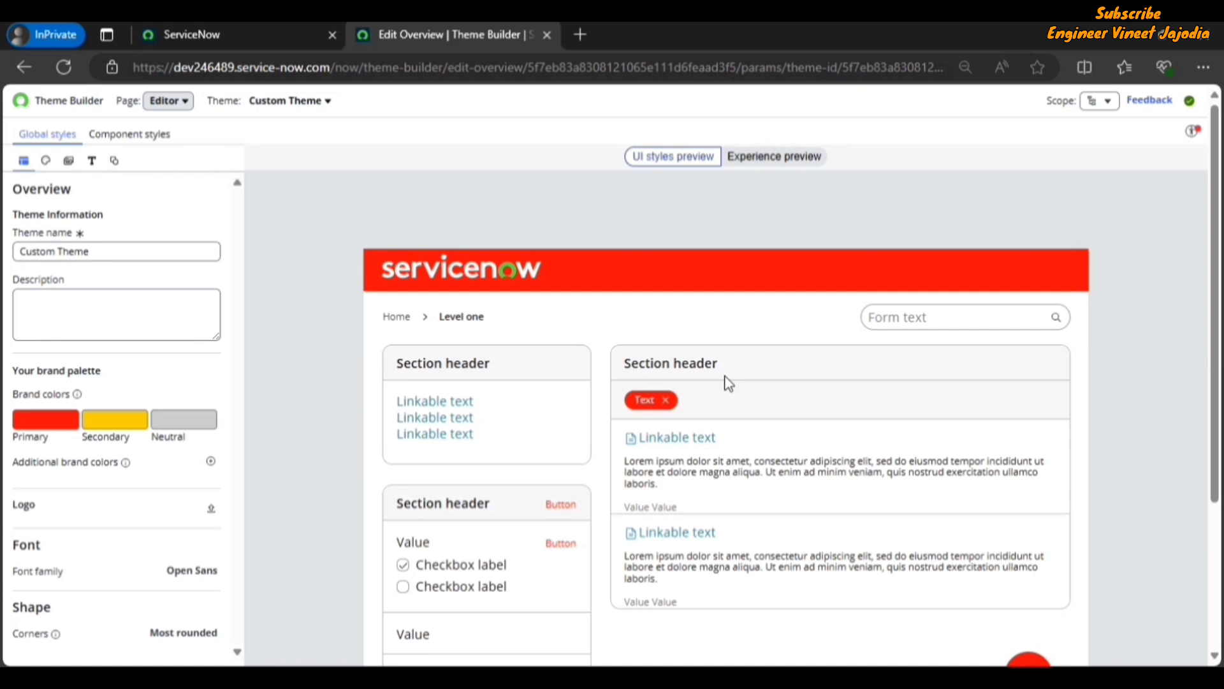
{"action": "key", "text": "ctrl+plus"}
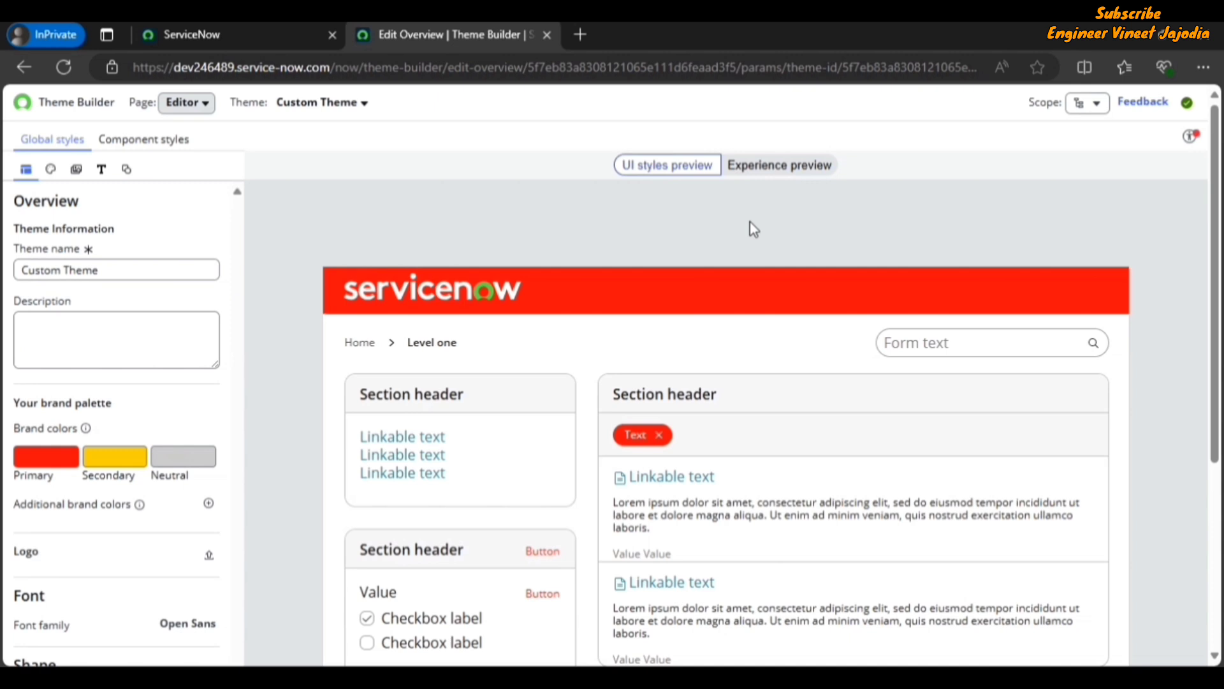
{"action": "left_click", "coordinate": [780, 168]}
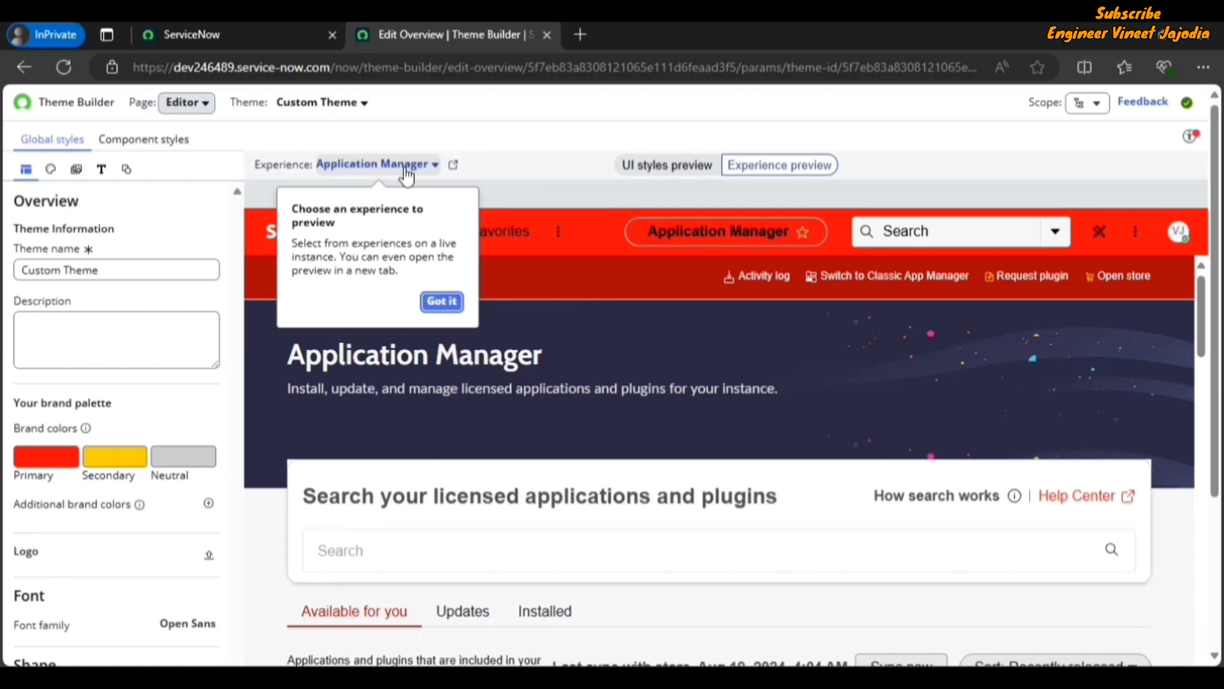
Step: Dismiss the experience tip, switch to the ServiceNow tab and open Plugins to examine the Application Manager page in the live theme
{"action": "left_click", "coordinate": [442, 301]}
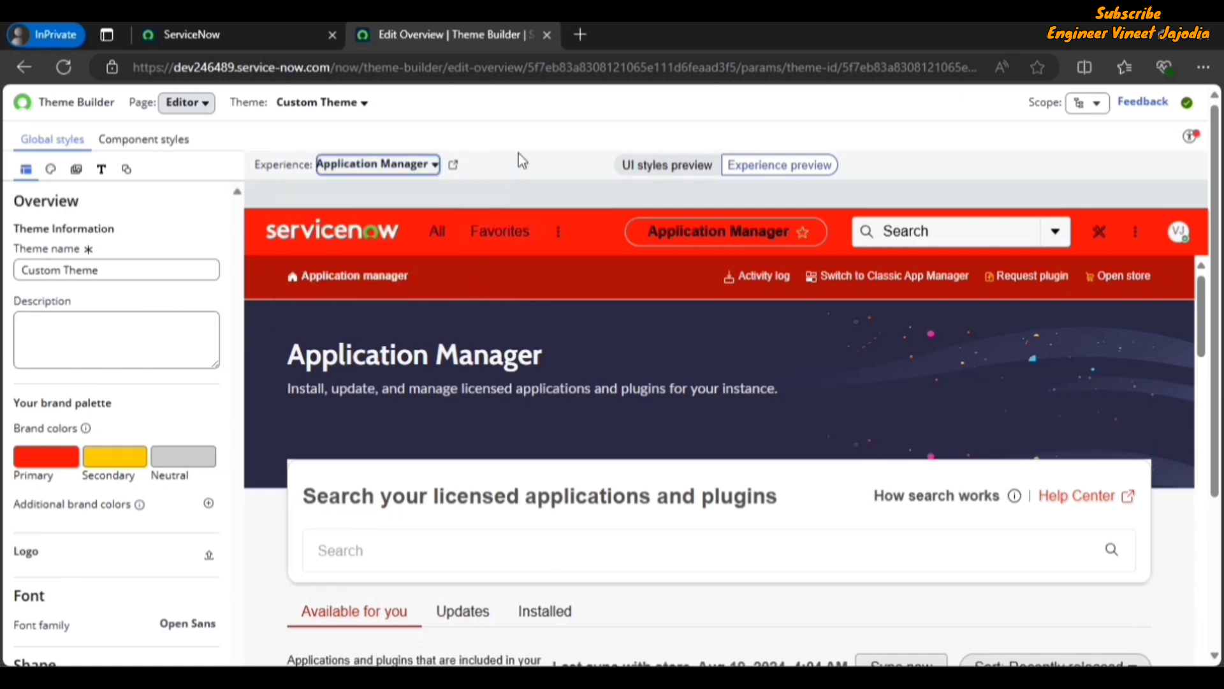
{"action": "left_click", "coordinate": [530, 170]}
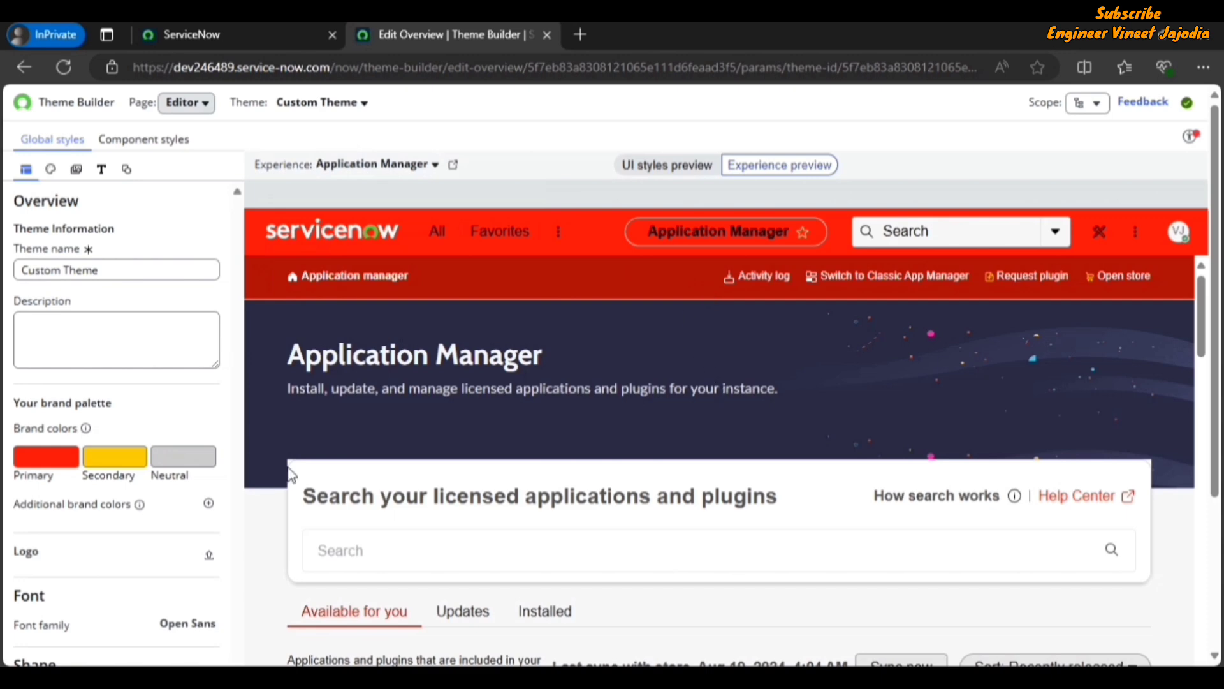
{"action": "left_click", "coordinate": [217, 33]}
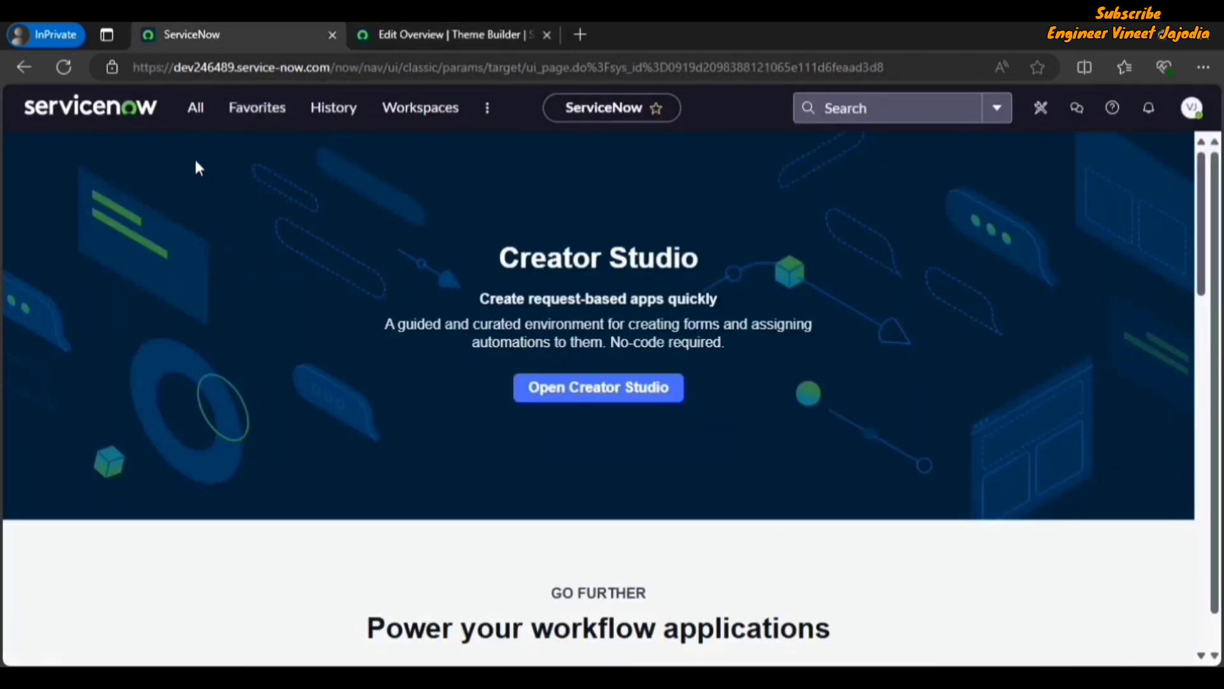
{"action": "left_click", "coordinate": [201, 113]}
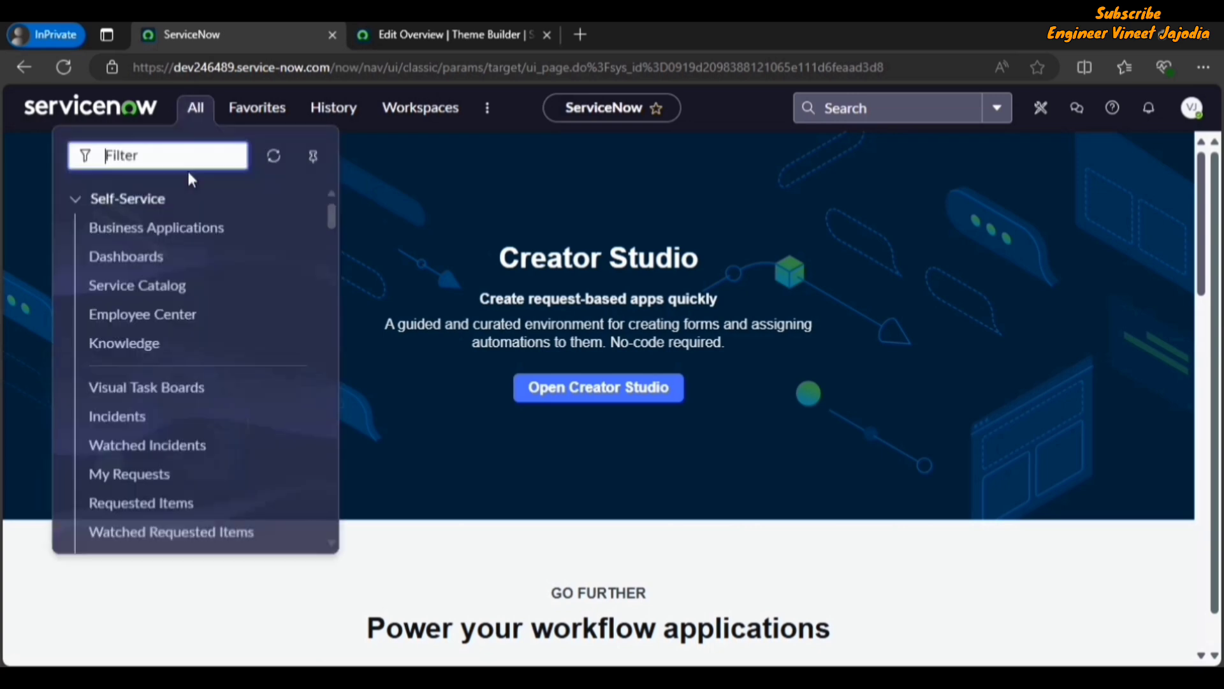
{"action": "type", "text": "Plugins"}
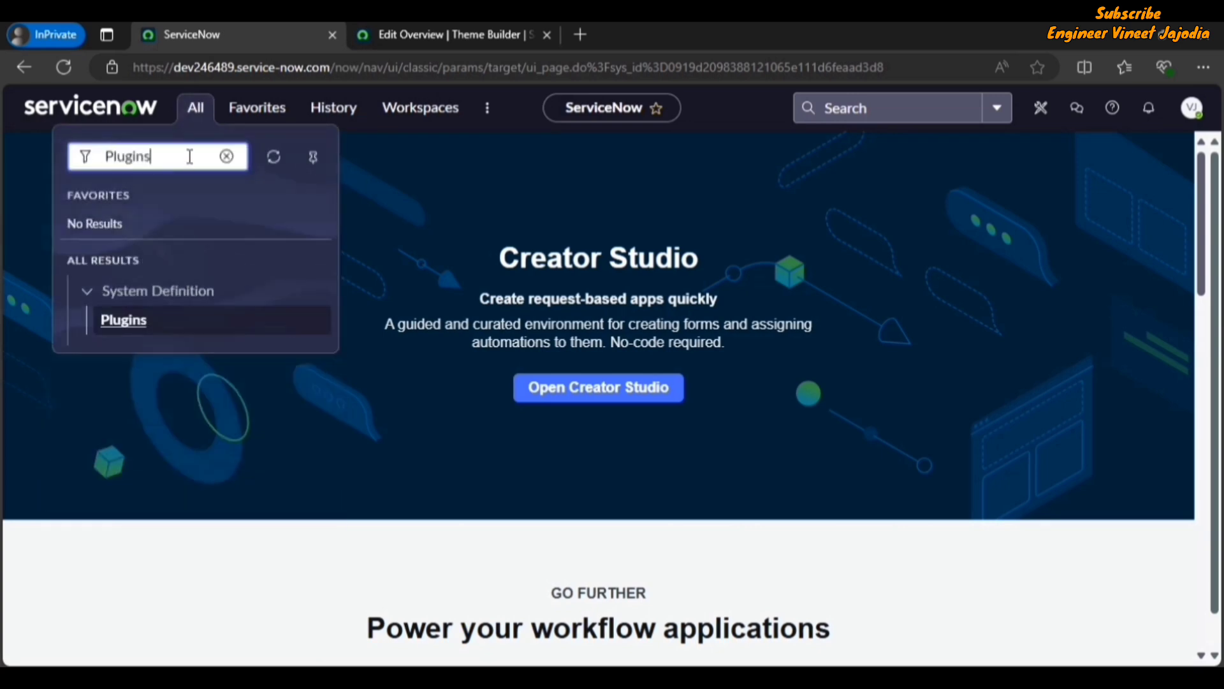
{"action": "left_click", "coordinate": [158, 320]}
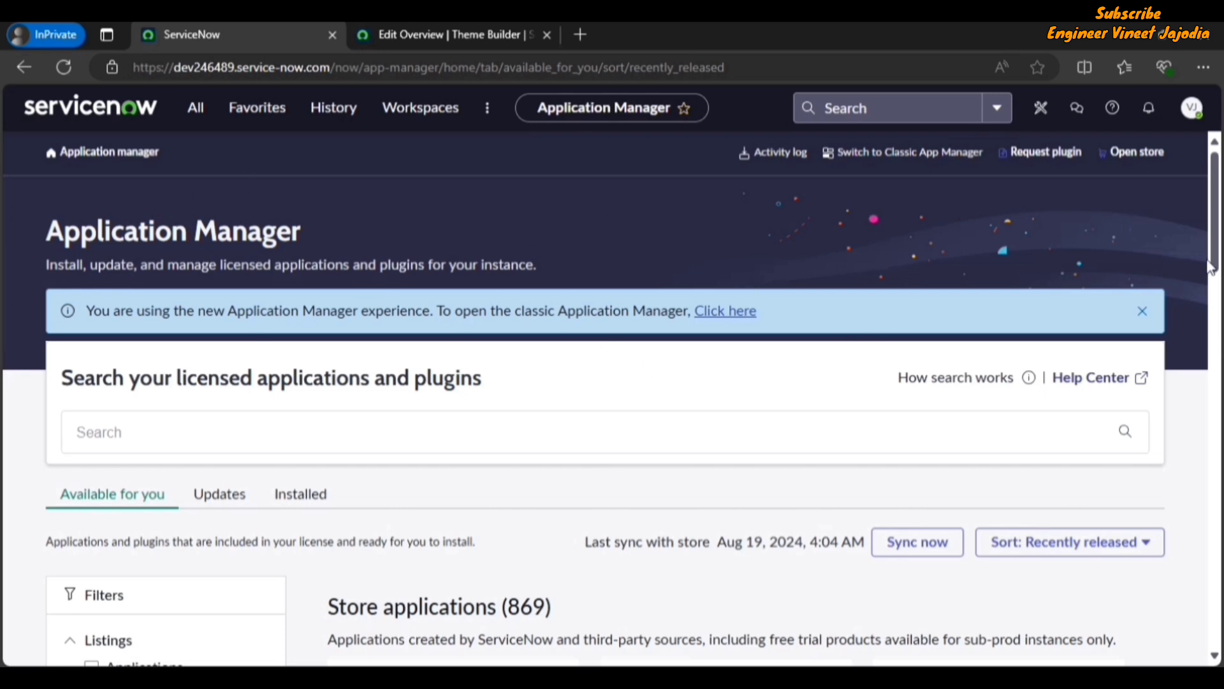
{"action": "scroll", "coordinate": [652, 478], "scroll_direction": "down", "scroll_amount": 8}
{"action": "scroll", "coordinate": [666, 522], "scroll_direction": "up", "scroll_amount": 5}
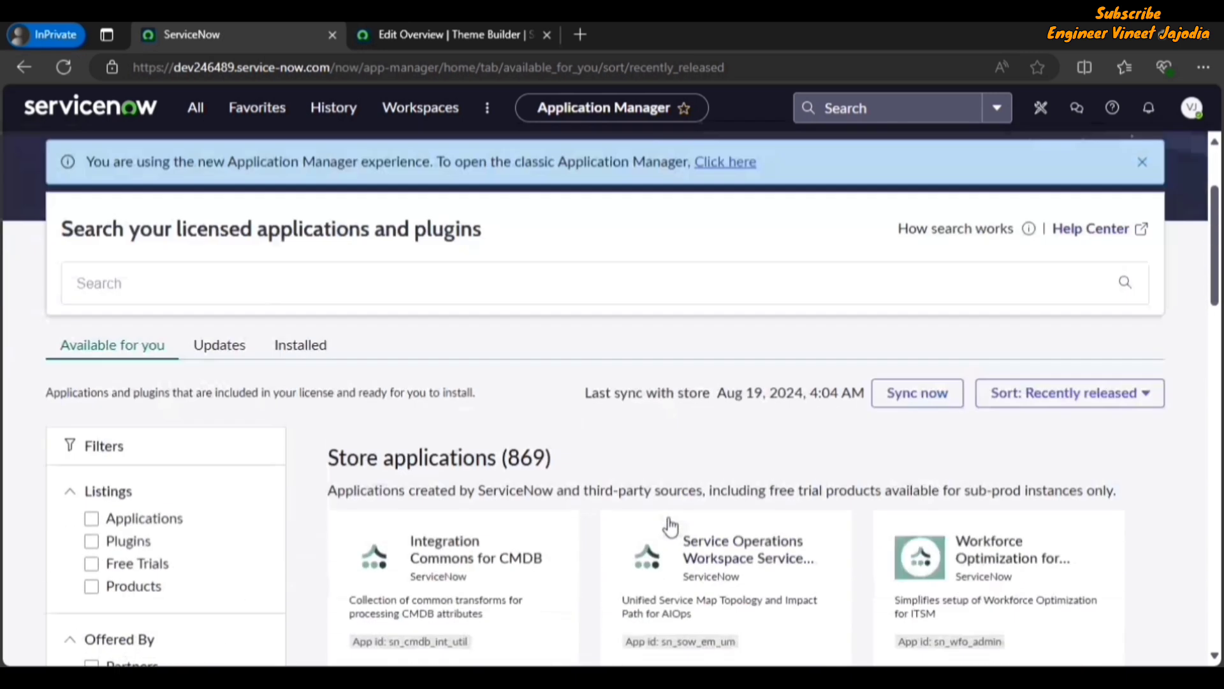
{"action": "scroll", "coordinate": [669, 526], "scroll_direction": "up", "scroll_amount": 3}
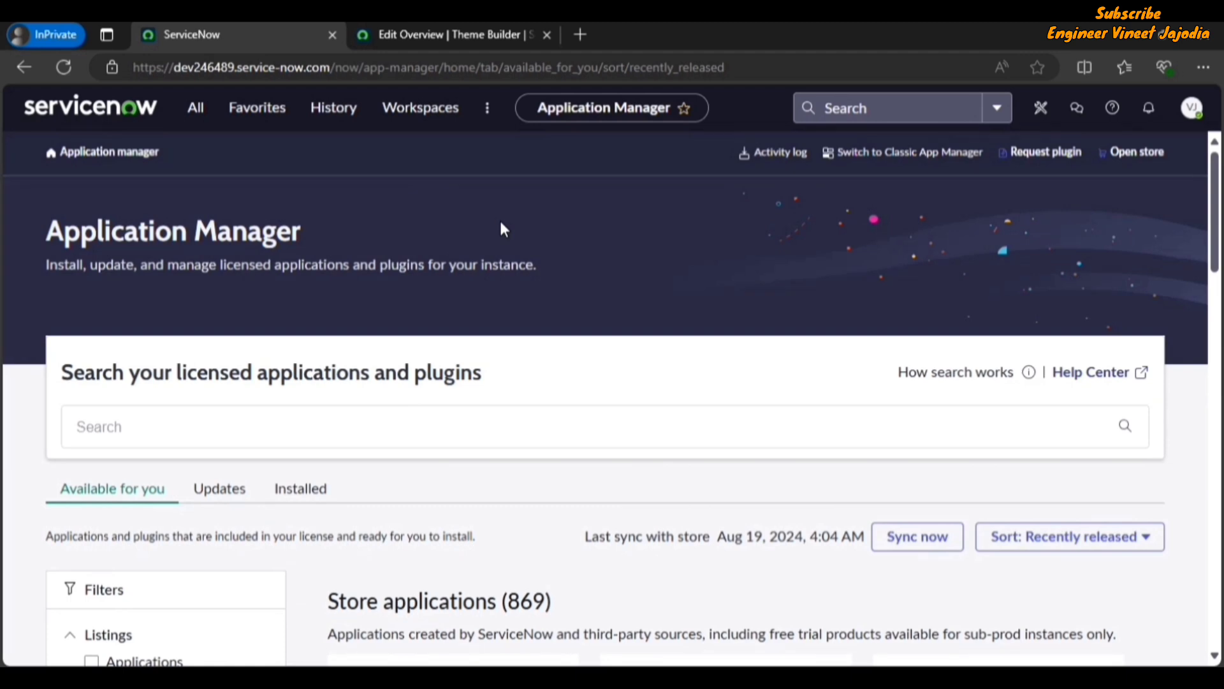
Step: Open the Custom Theme preview of Application Manager in its own browser tab and compare it with the live ServiceNow pages
{"action": "left_click", "coordinate": [443, 34]}
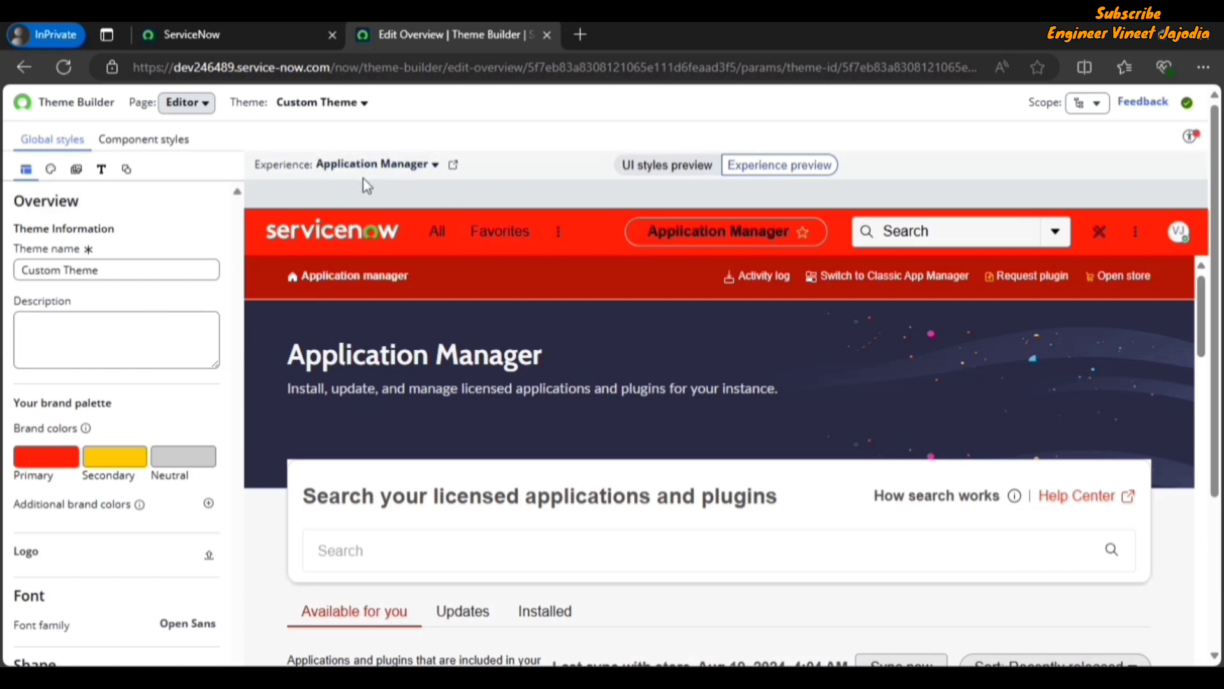
{"action": "left_click", "coordinate": [454, 167]}
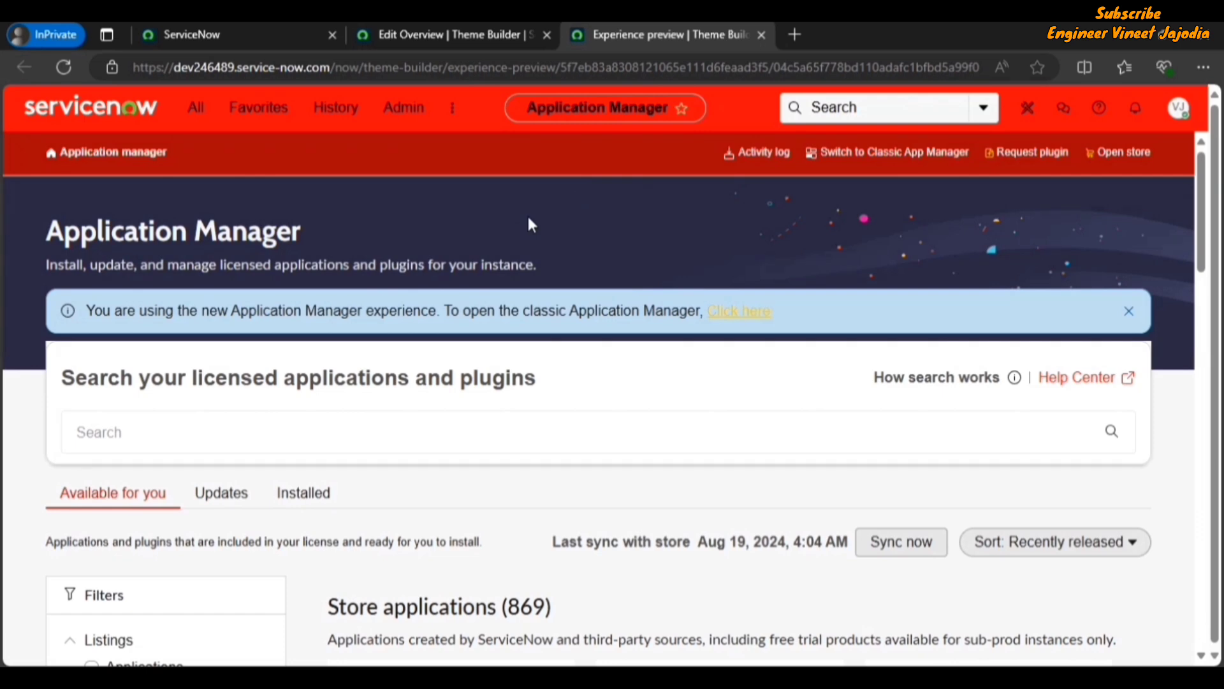
{"action": "left_click", "coordinate": [205, 32]}
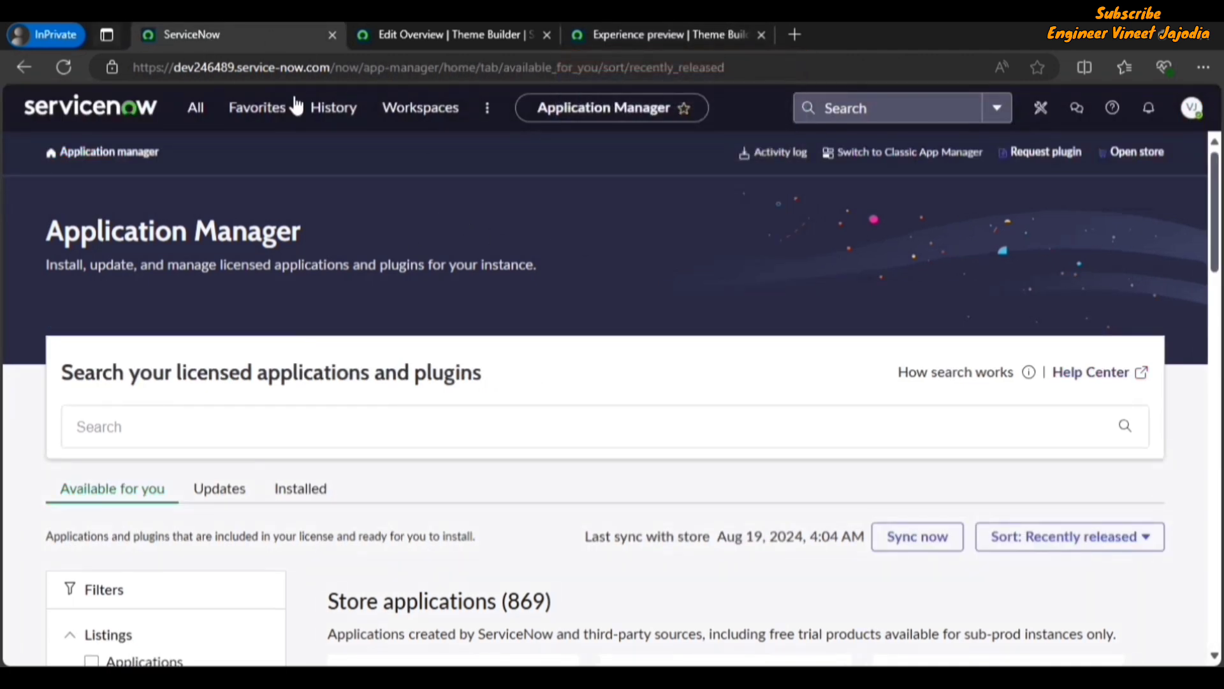
{"action": "left_click", "coordinate": [86, 119]}
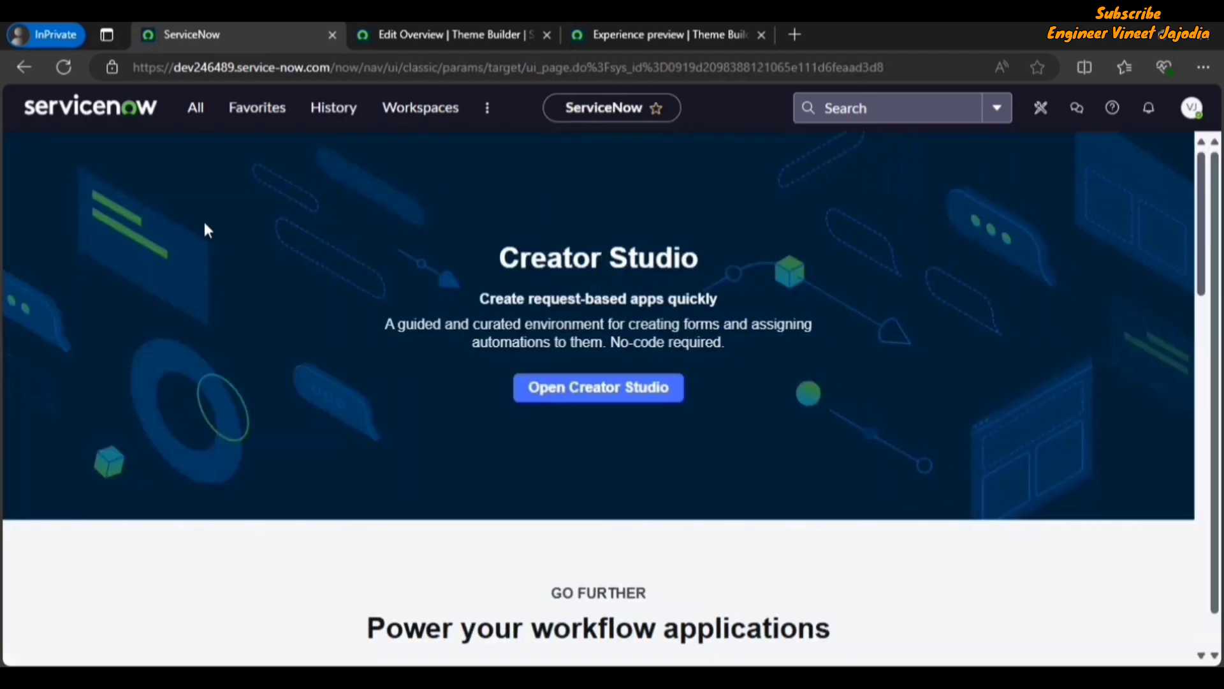
{"action": "left_click", "coordinate": [641, 24]}
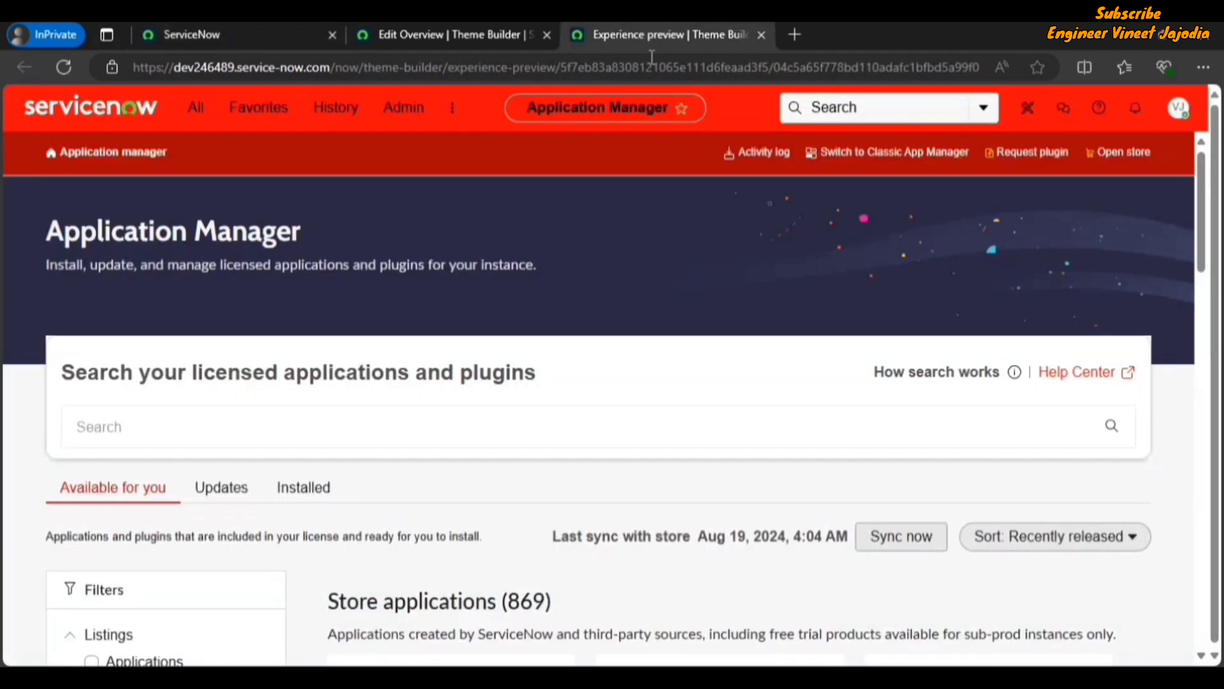
Step: Return to the theme editor and choose Unified Navigation App as the experience to preview
{"action": "left_click", "coordinate": [472, 36]}
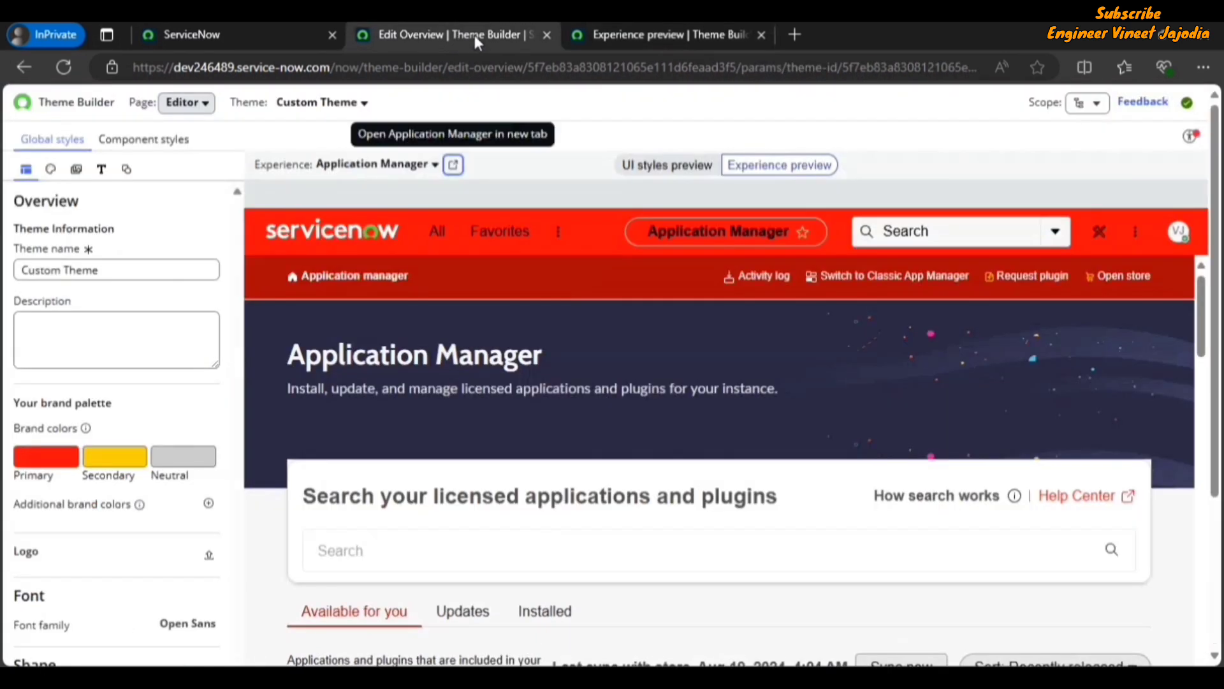
{"action": "left_click", "coordinate": [367, 166]}
{"action": "scroll", "coordinate": [499, 293], "scroll_direction": "down", "scroll_amount": 5}
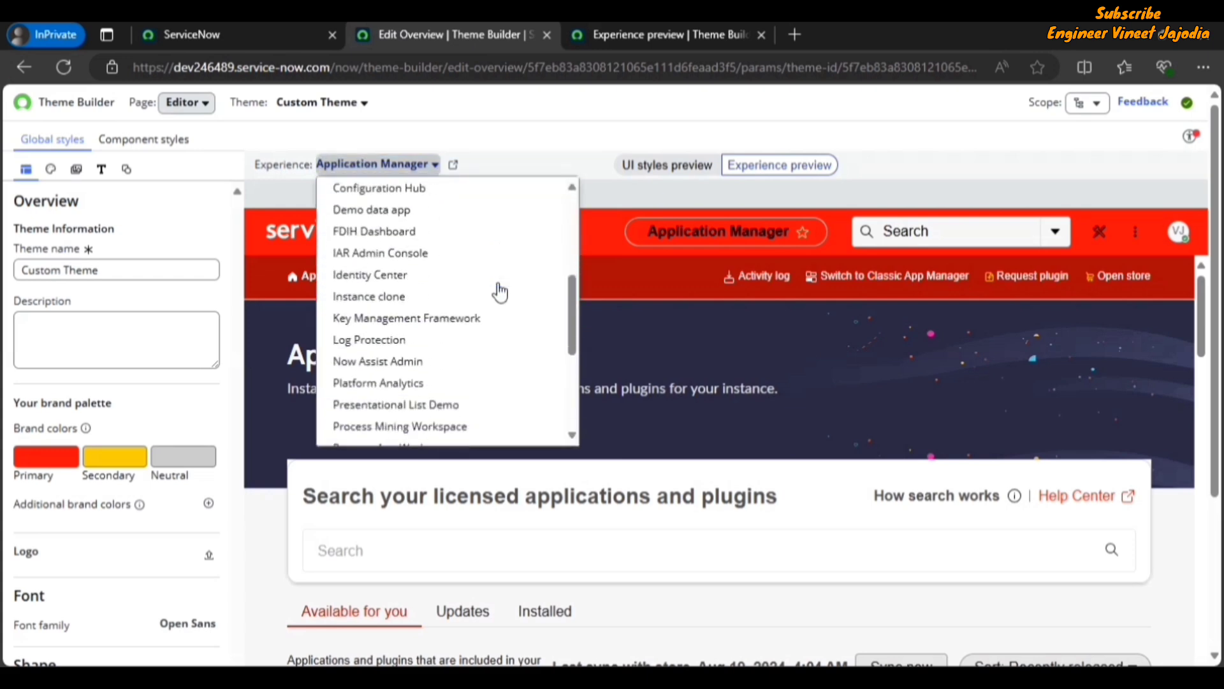
{"action": "scroll", "coordinate": [499, 293], "scroll_direction": "down", "scroll_amount": 4}
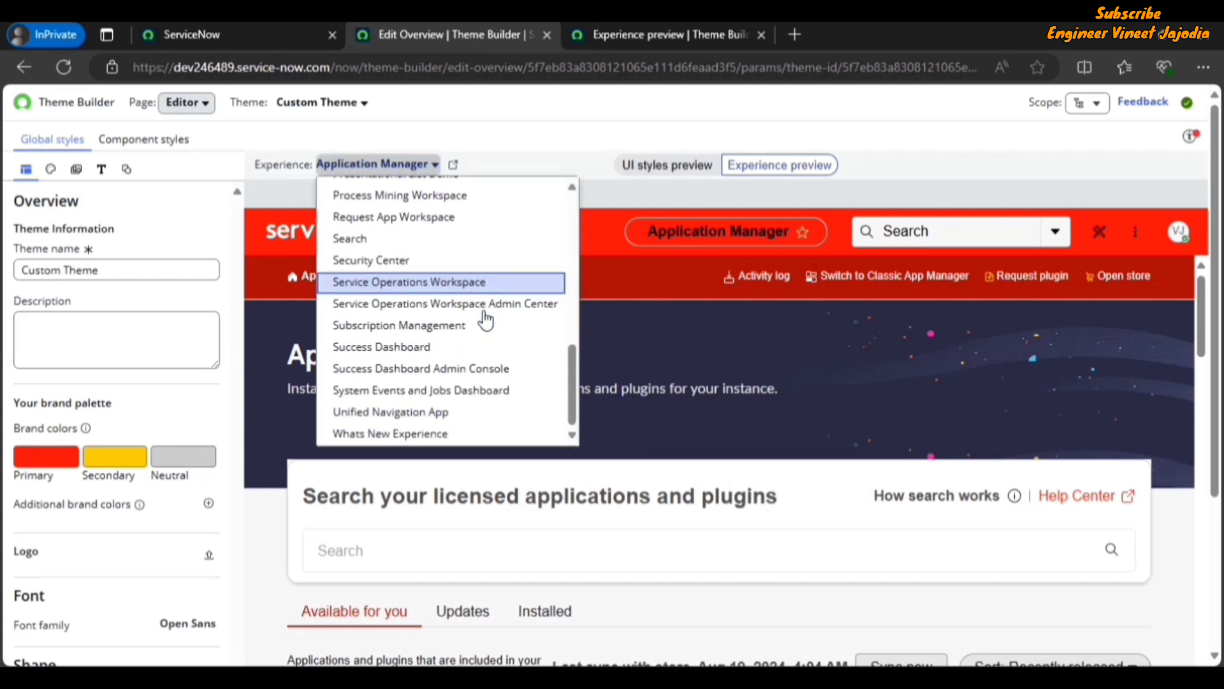
{"action": "left_click", "coordinate": [397, 418]}
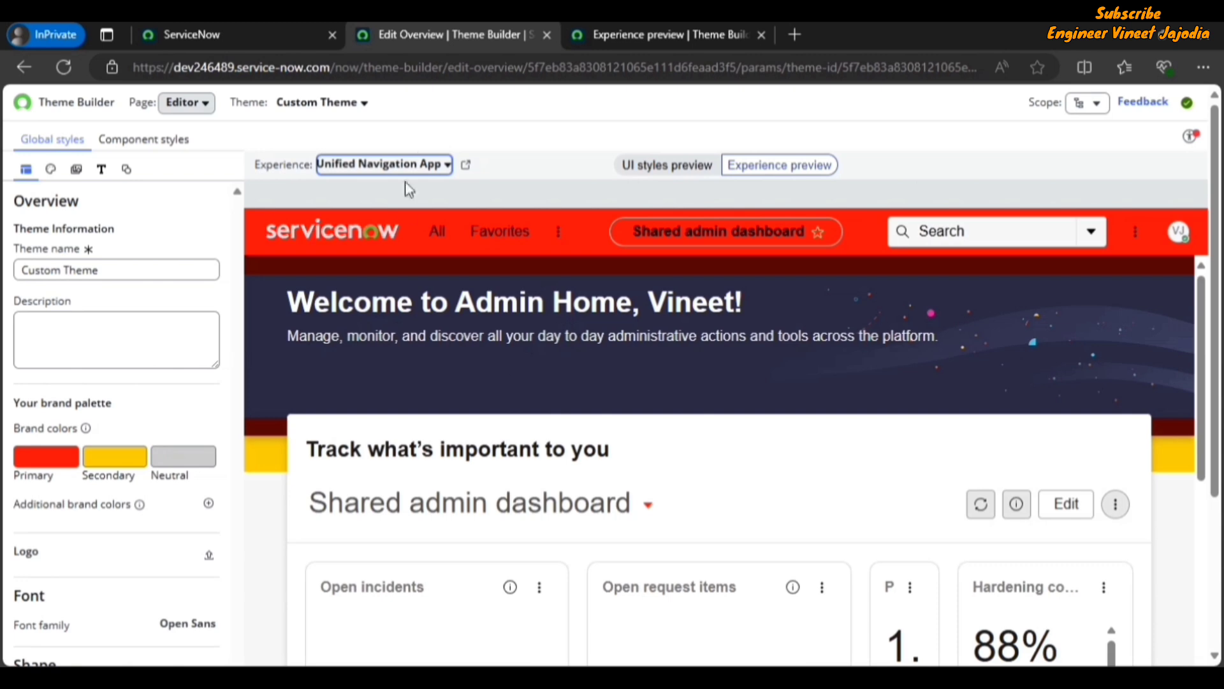
Step: View the Unified Navigation App preview in a separate browser tab, return to the theme editor and close the preview tab
{"action": "left_click", "coordinate": [467, 165]}
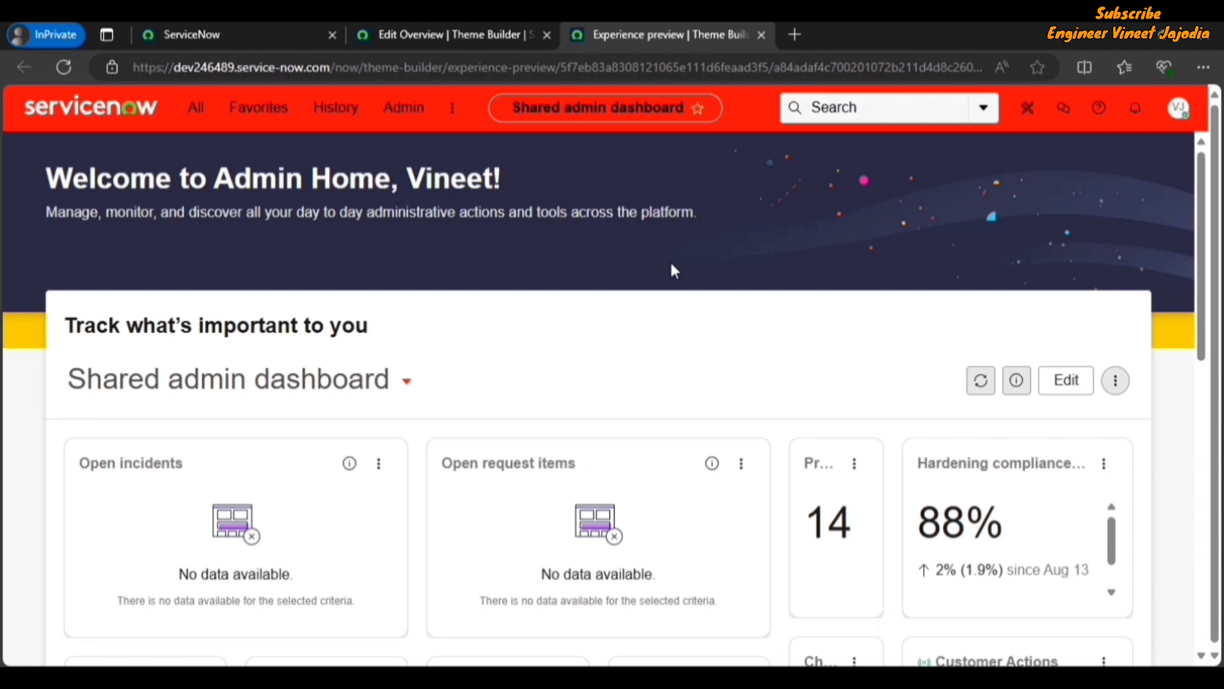
{"action": "left_click", "coordinate": [487, 39]}
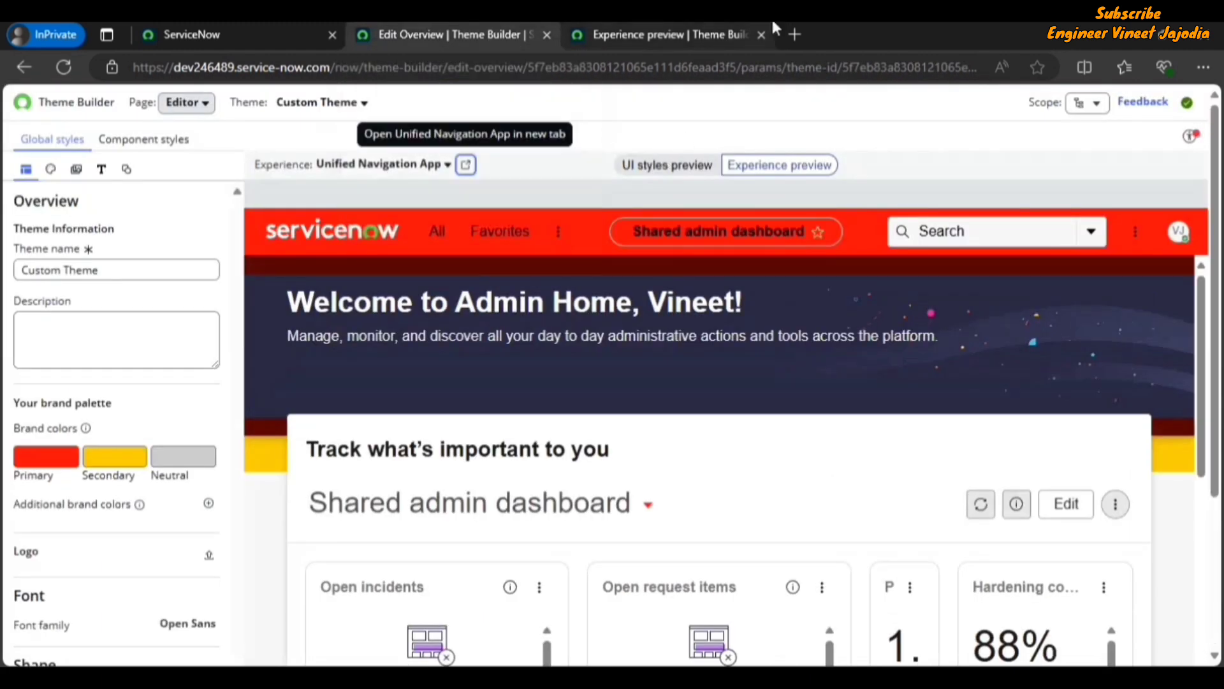
{"action": "left_click", "coordinate": [761, 34]}
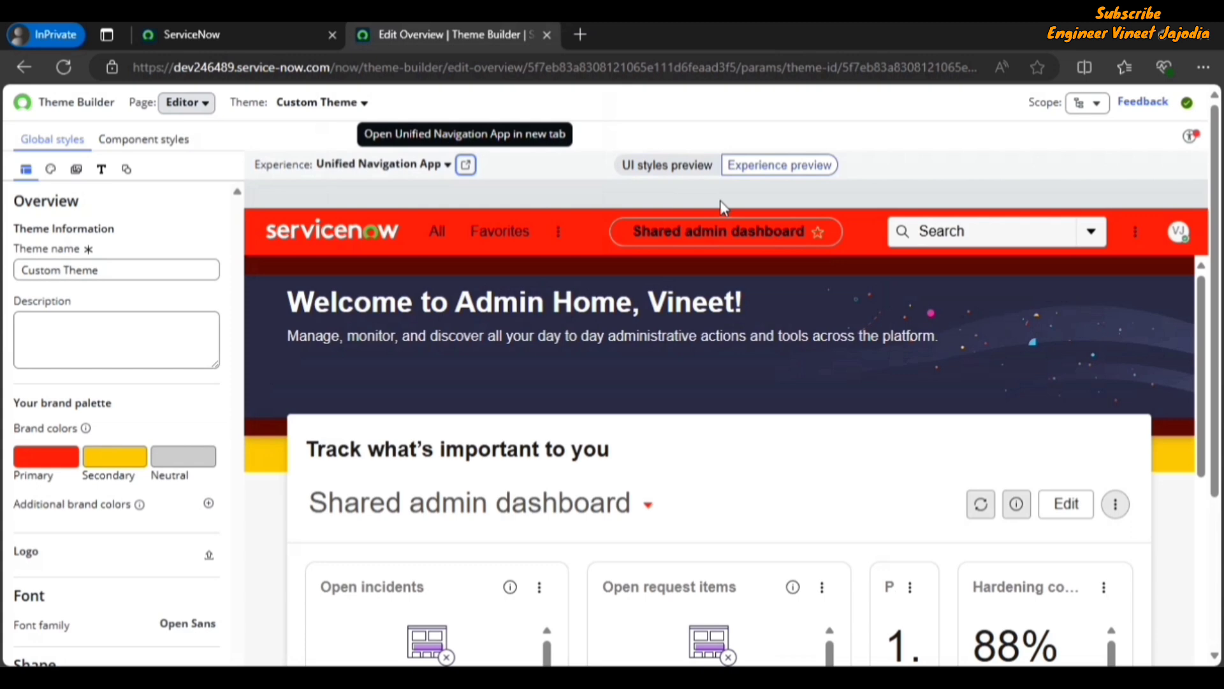
Step: Switch the theme editor back to the UI styles preview and show a different sample page
{"action": "left_click", "coordinate": [666, 167]}
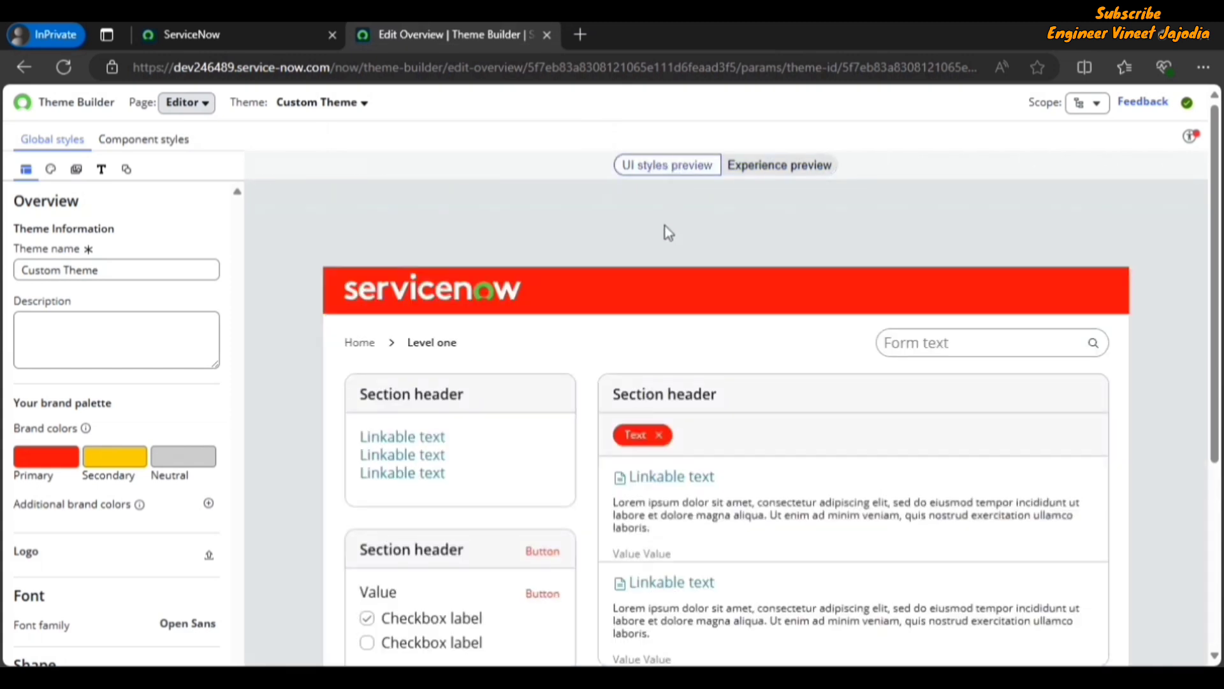
{"action": "scroll", "coordinate": [663, 255], "scroll_direction": "down", "scroll_amount": 5}
{"action": "scroll", "coordinate": [660, 261], "scroll_direction": "up", "scroll_amount": 3}
{"action": "scroll", "coordinate": [661, 261], "scroll_direction": "down", "scroll_amount": 3}
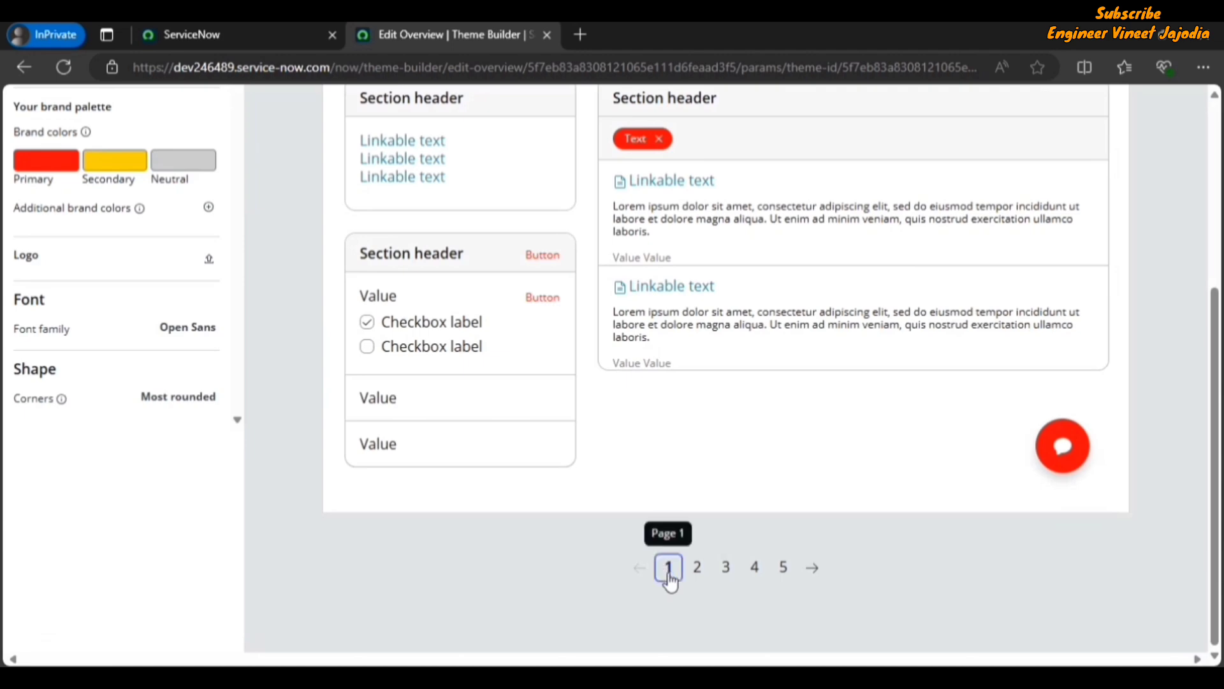
{"action": "scroll", "coordinate": [621, 429], "scroll_direction": "up", "scroll_amount": 8}
{"action": "scroll", "coordinate": [607, 402], "scroll_direction": "up", "scroll_amount": 1}
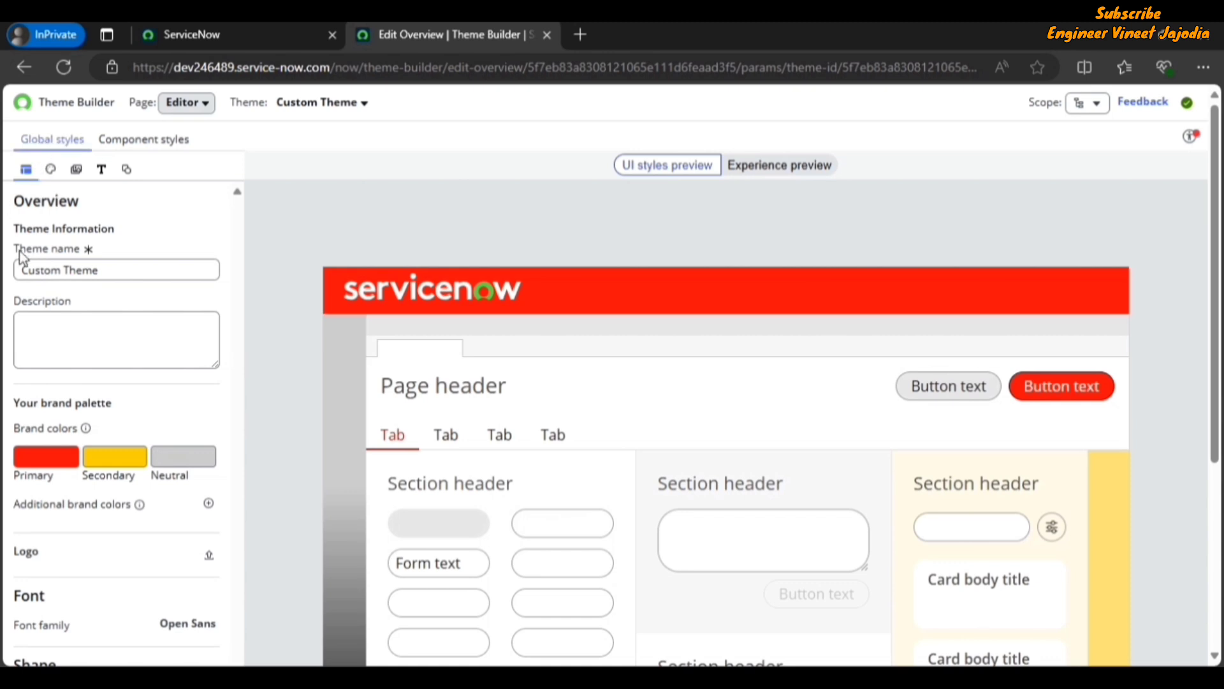
Step: Examine the theme's overview settings, from name and description through brand palette and logo to font and shape
{"action": "scroll", "coordinate": [112, 360], "scroll_direction": "down", "scroll_amount": 2}
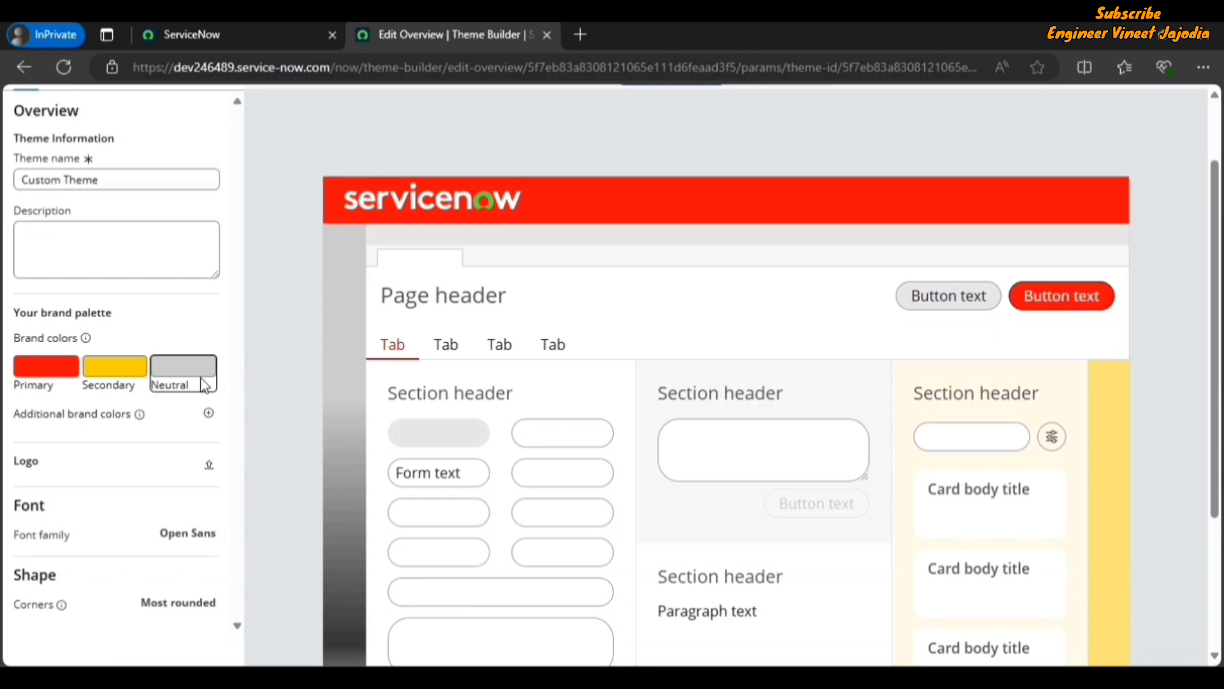
{"action": "scroll", "coordinate": [159, 403], "scroll_direction": "down", "scroll_amount": 2}
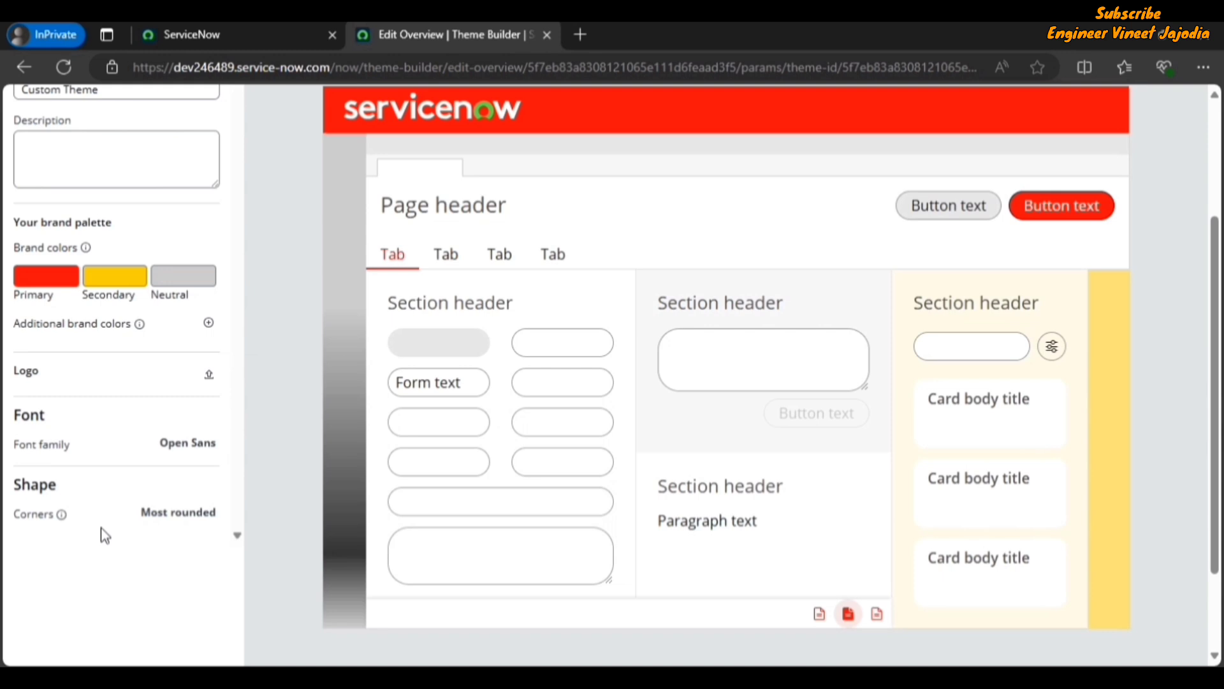
{"action": "scroll", "coordinate": [100, 527], "scroll_direction": "up", "scroll_amount": 3}
{"action": "scroll", "coordinate": [104, 552], "scroll_direction": "down", "scroll_amount": 3}
{"action": "scroll", "coordinate": [156, 374], "scroll_direction": "up", "scroll_amount": 3}
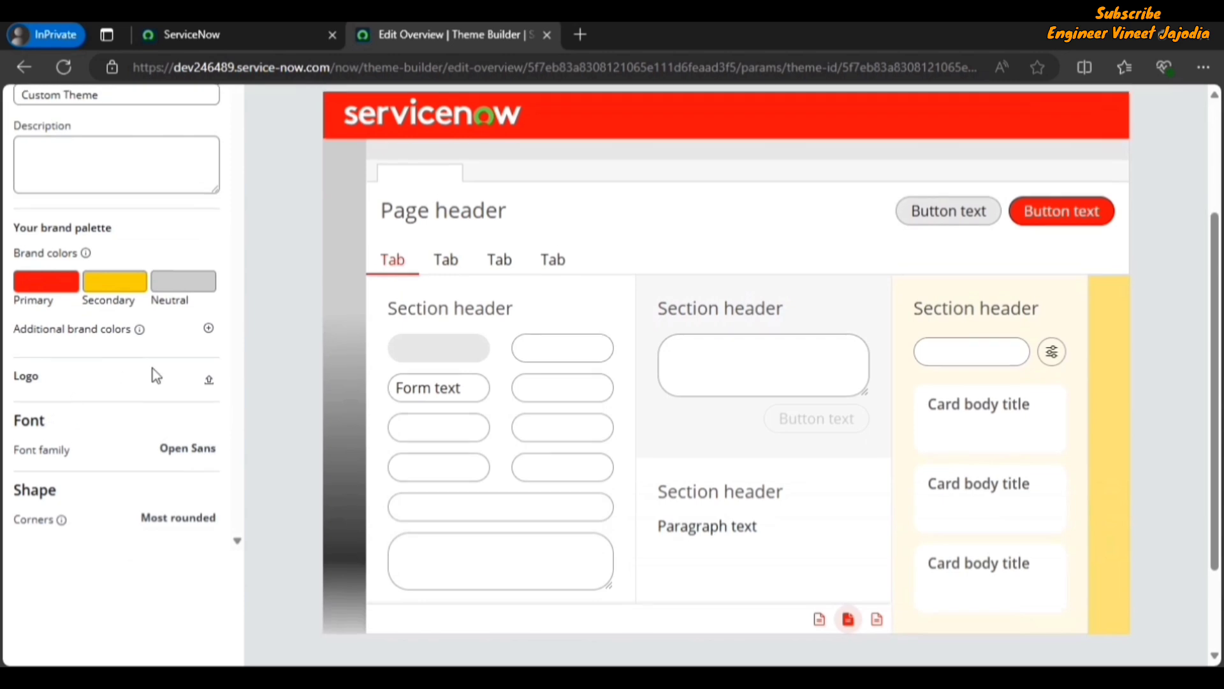
{"action": "scroll", "coordinate": [98, 292], "scroll_direction": "down", "scroll_amount": 2}
{"action": "scroll", "coordinate": [96, 420], "scroll_direction": "down", "scroll_amount": 1}
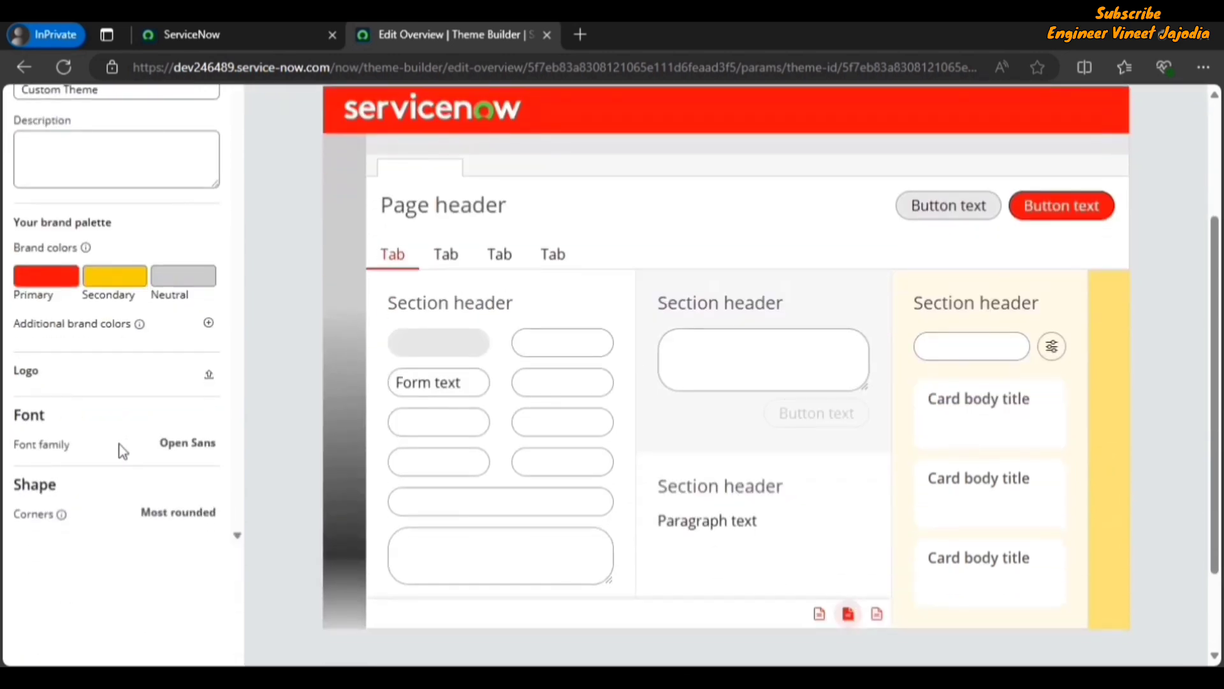
Step: Check the available font families and corner shapes in the theme overview without changing either setting
{"action": "left_click", "coordinate": [198, 445]}
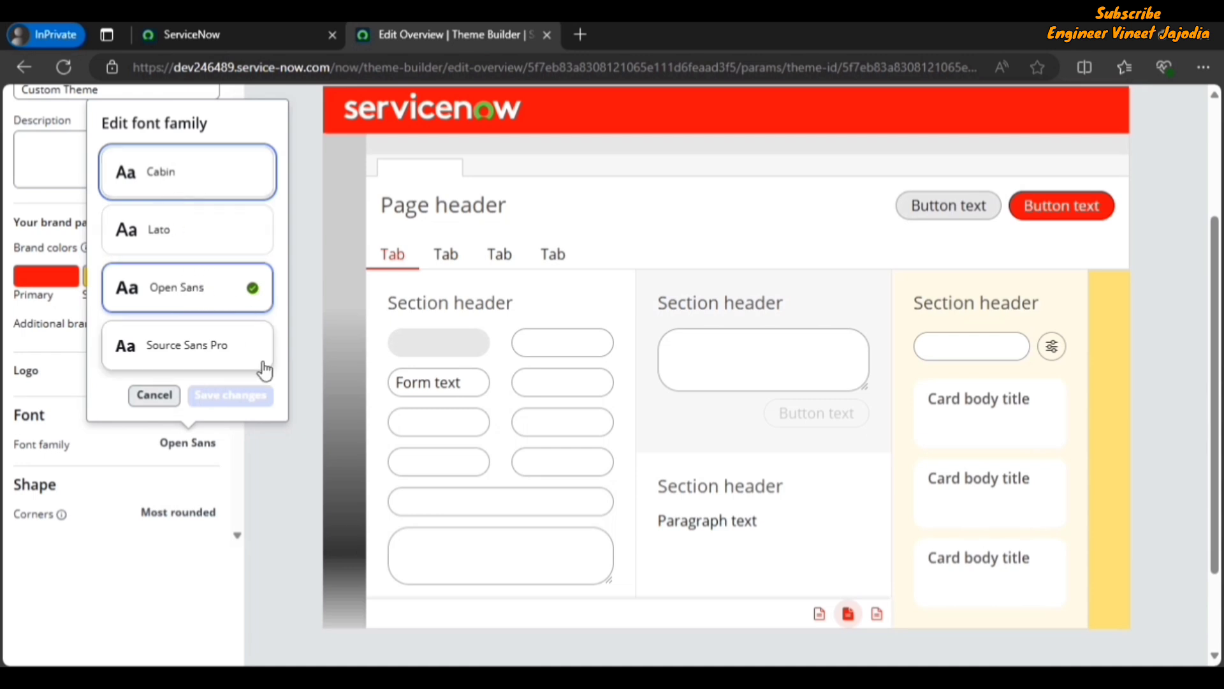
{"action": "left_click", "coordinate": [104, 570]}
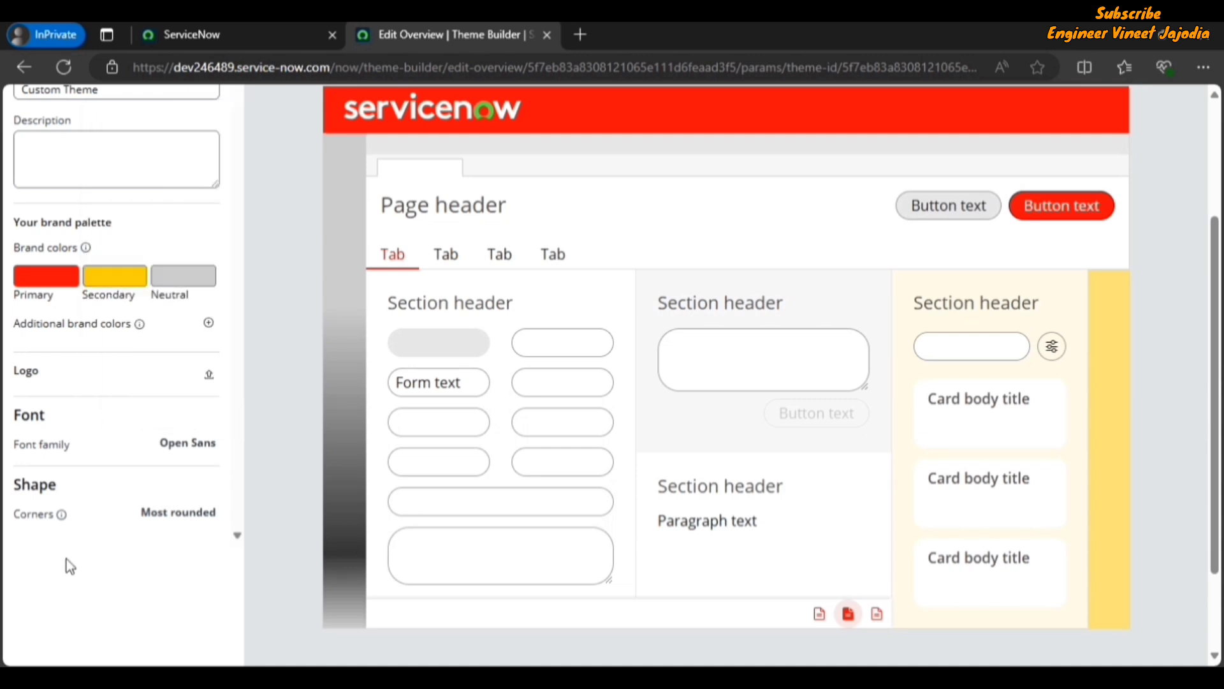
{"action": "left_click", "coordinate": [181, 514]}
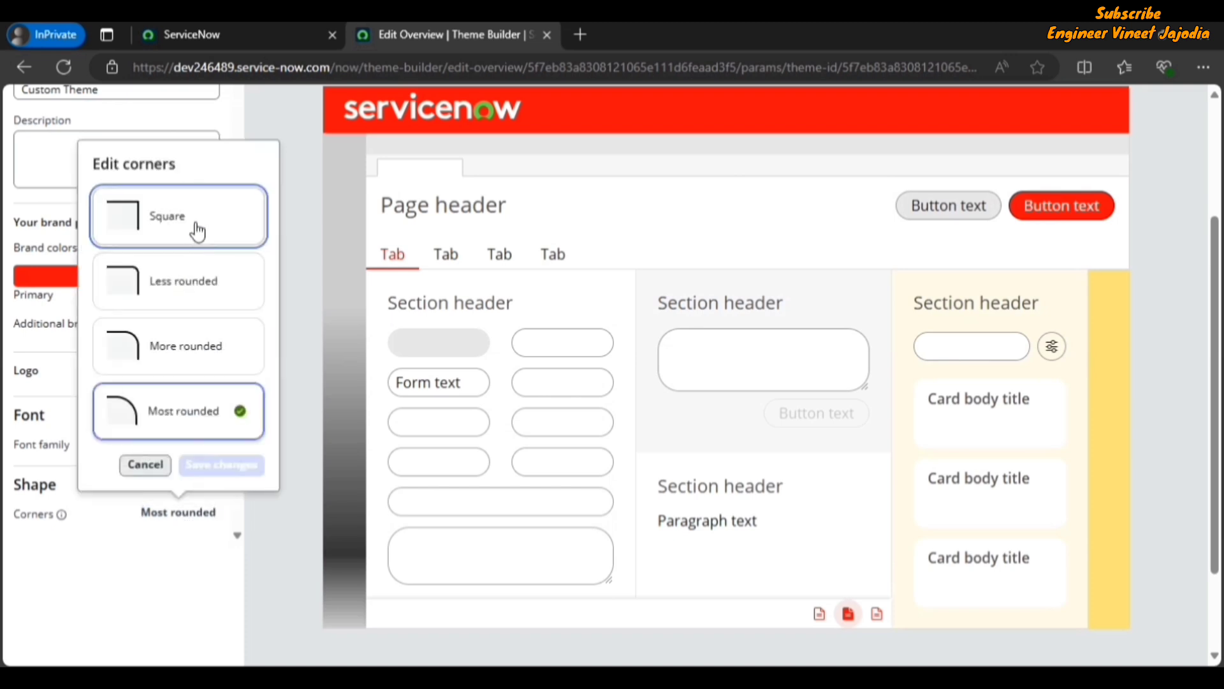
{"action": "left_click", "coordinate": [123, 589]}
{"action": "scroll", "coordinate": [169, 332], "scroll_direction": "up", "scroll_amount": 3}
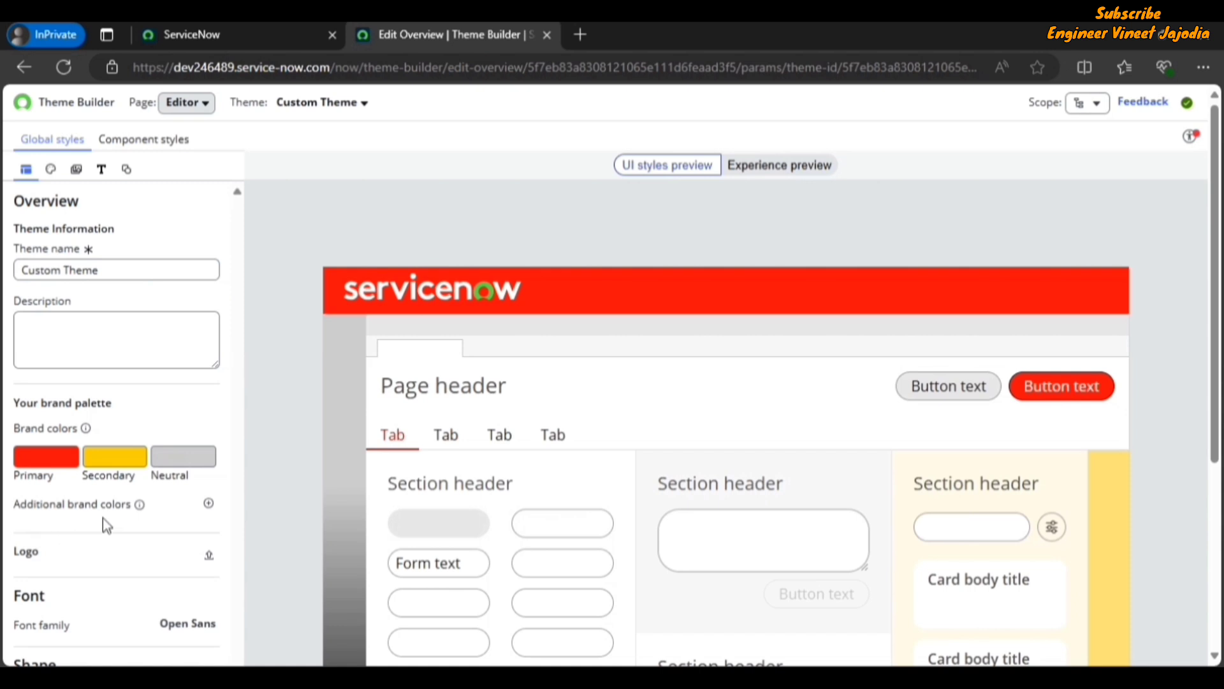
Step: Open the theme's color settings and examine the brand palette and the UI color categories
{"action": "scroll", "coordinate": [69, 579], "scroll_direction": "down", "scroll_amount": 2}
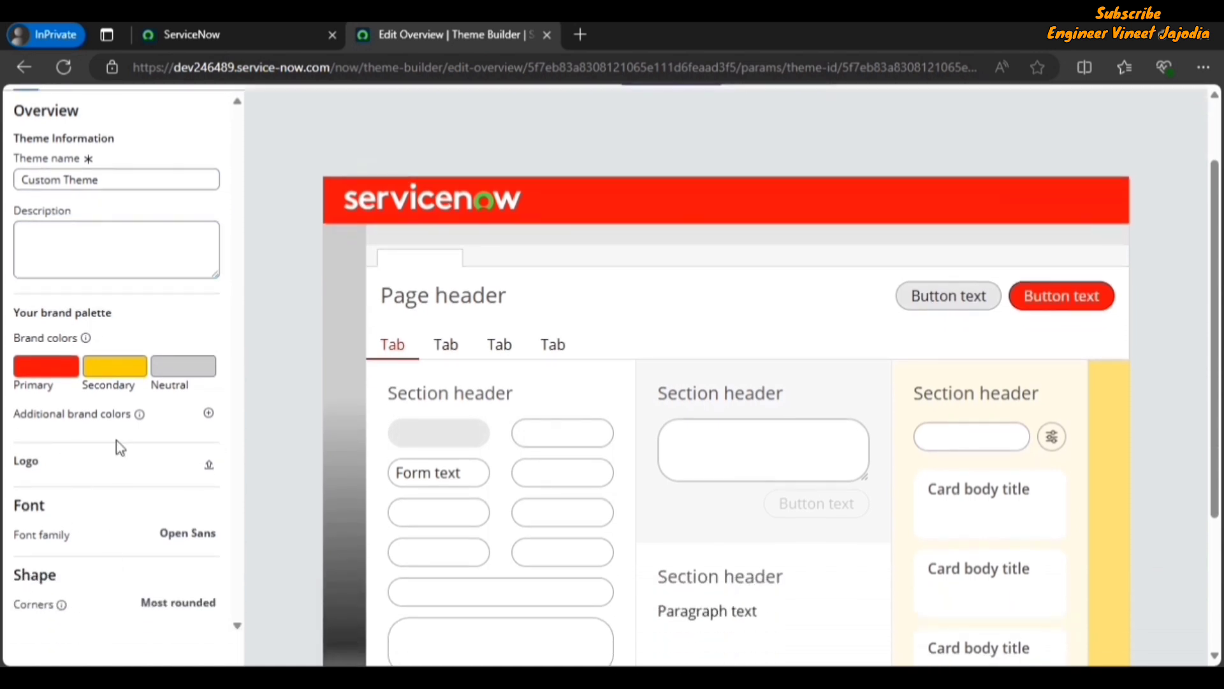
{"action": "scroll", "coordinate": [136, 408], "scroll_direction": "up", "scroll_amount": 2}
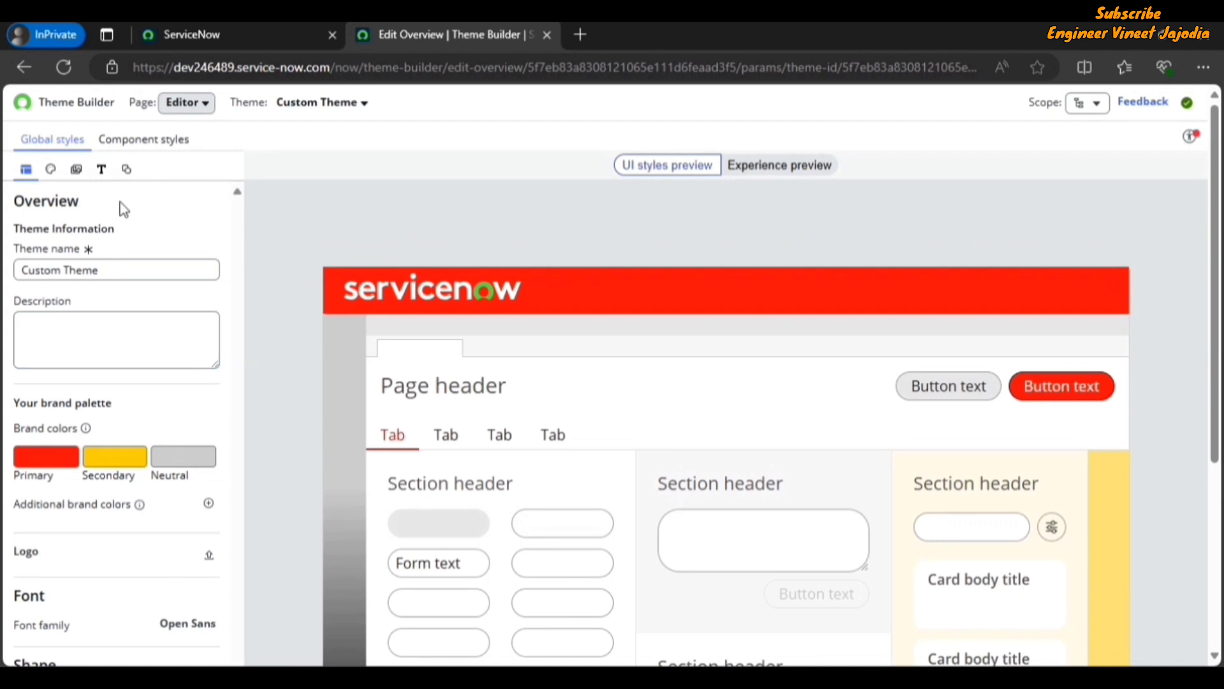
{"action": "left_click", "coordinate": [50, 169]}
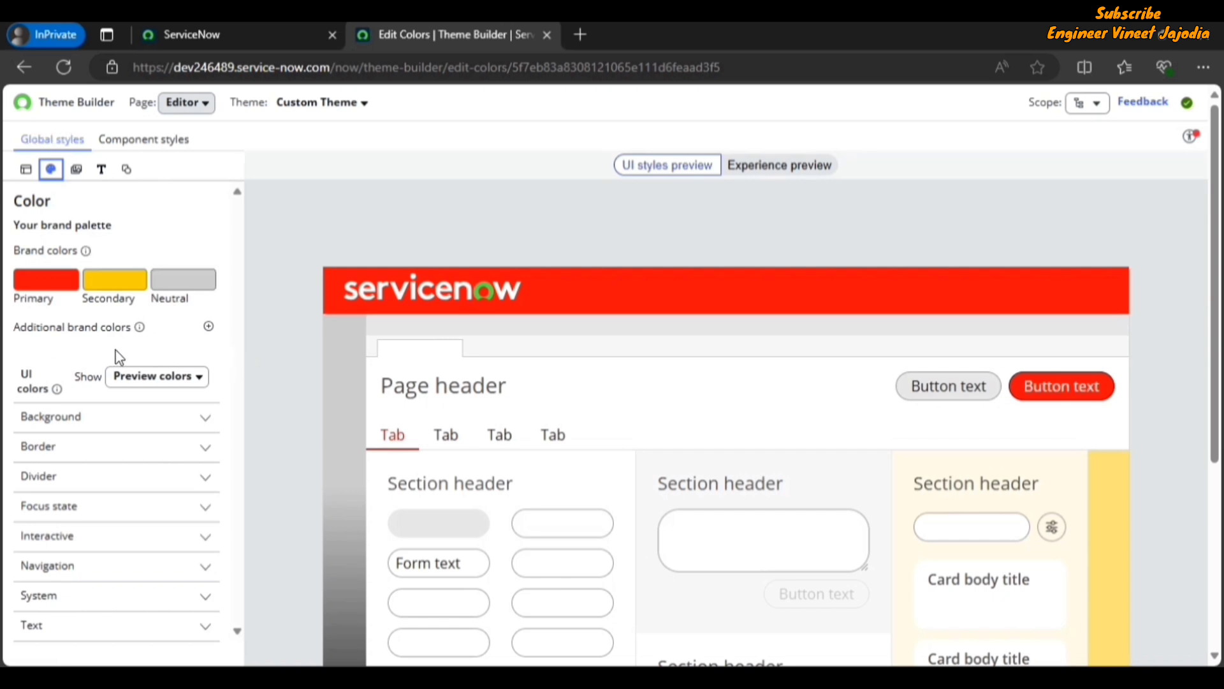
{"action": "scroll", "coordinate": [97, 431], "scroll_direction": "down", "scroll_amount": 1}
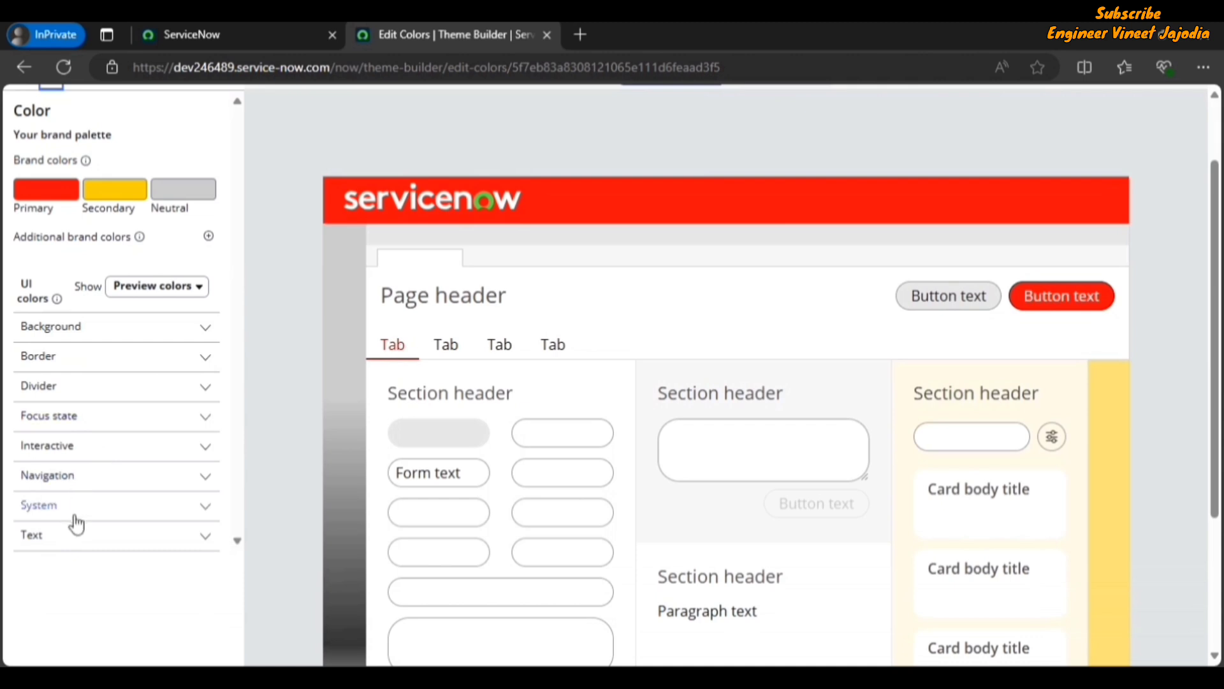
Step: Examine the Background and Border categories of the theme's UI colors
{"action": "left_click", "coordinate": [205, 328]}
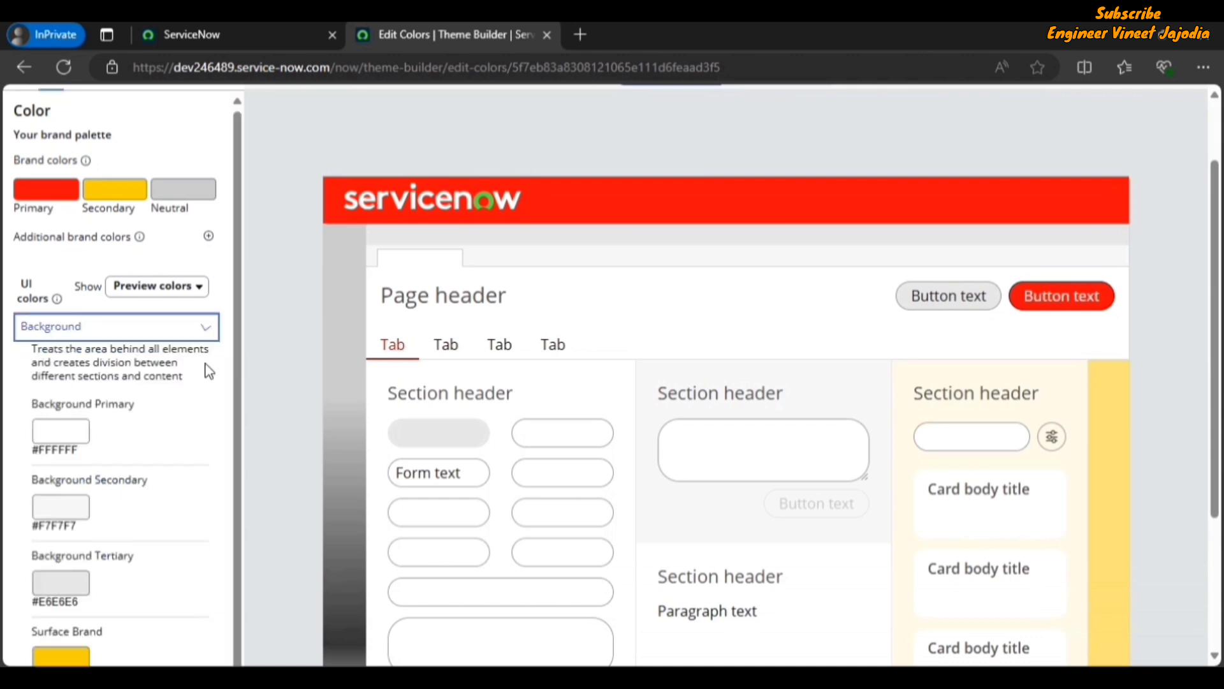
{"action": "scroll", "coordinate": [175, 434], "scroll_direction": "down", "scroll_amount": 5}
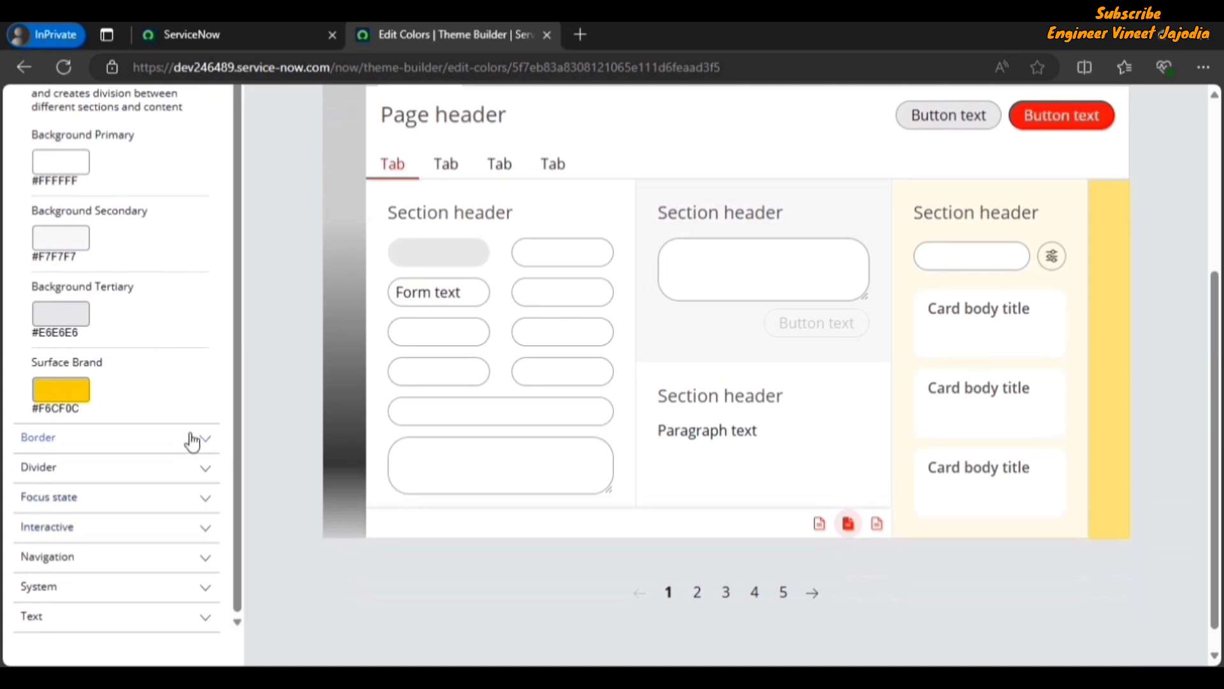
{"action": "left_click", "coordinate": [191, 440]}
{"action": "scroll", "coordinate": [173, 408], "scroll_direction": "down", "scroll_amount": 2}
{"action": "scroll", "coordinate": [183, 450], "scroll_direction": "up", "scroll_amount": 4}
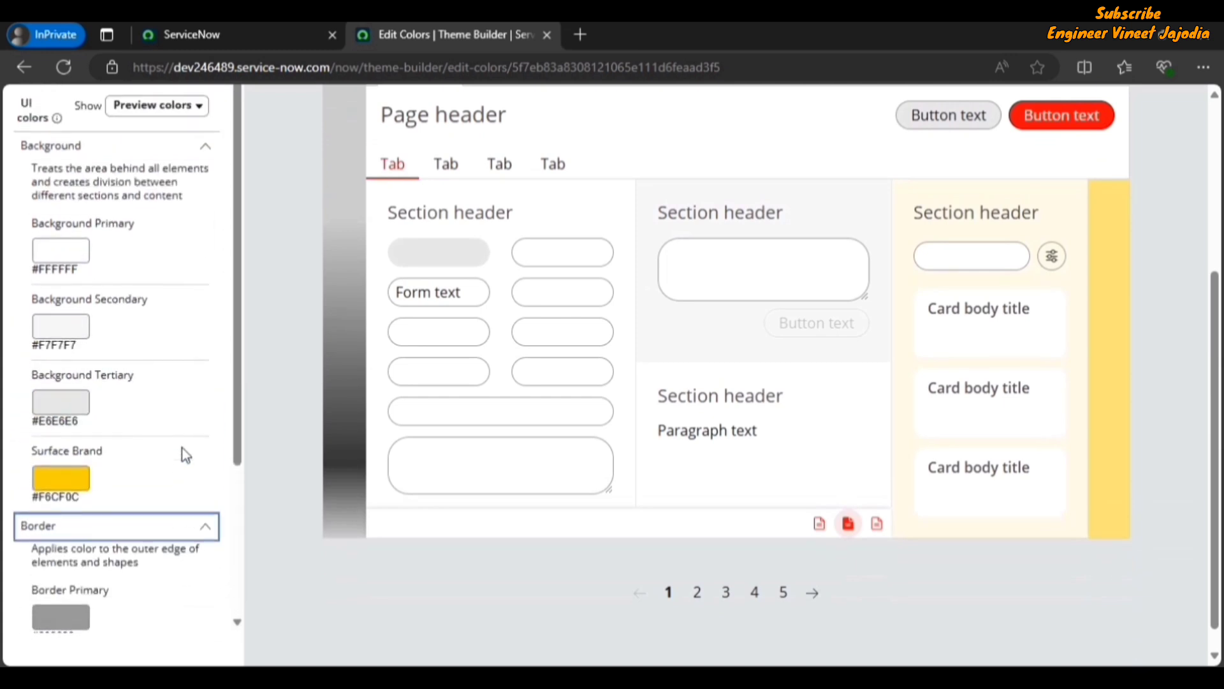
{"action": "scroll", "coordinate": [175, 306], "scroll_direction": "up", "scroll_amount": 4}
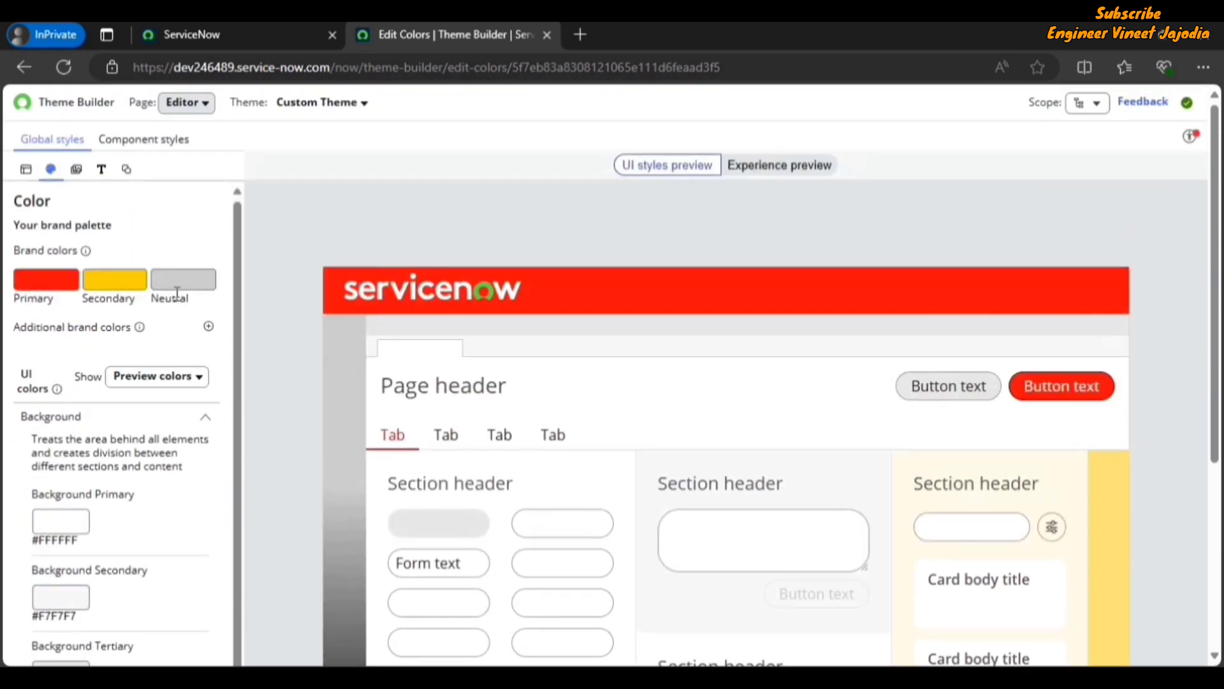
Step: Check the theme's logo upload settings and the available font families without changing either
{"action": "left_click", "coordinate": [78, 170]}
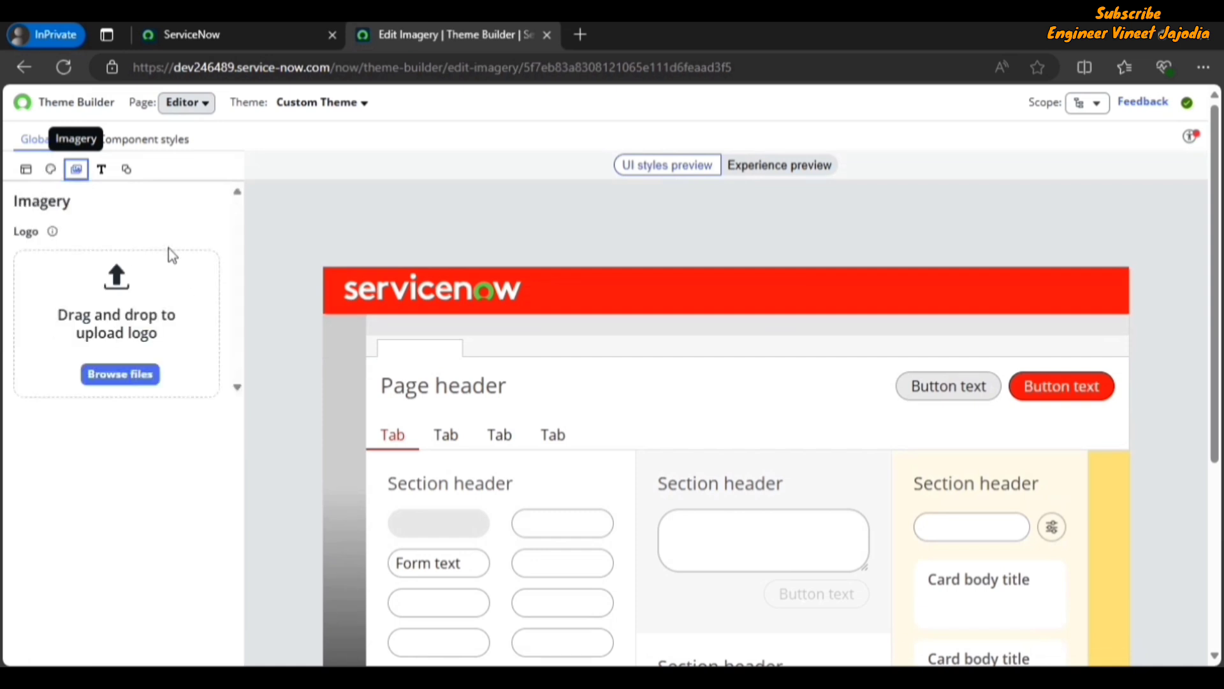
{"action": "left_click", "coordinate": [102, 169]}
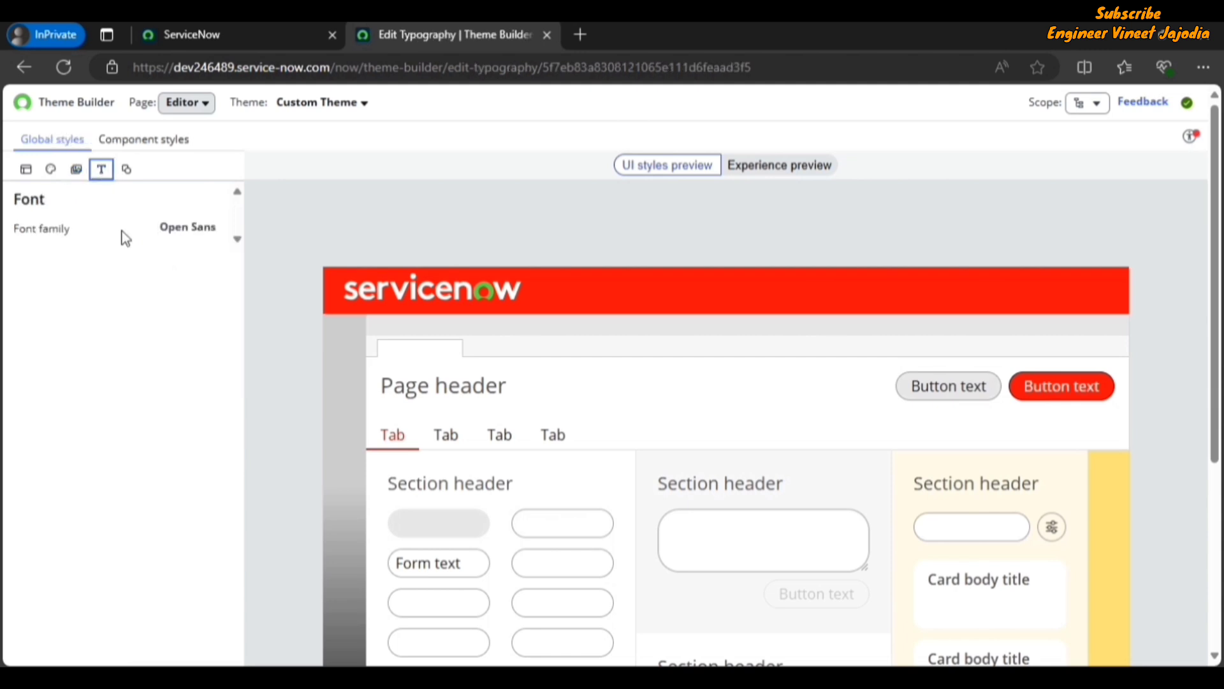
{"action": "left_click", "coordinate": [187, 230]}
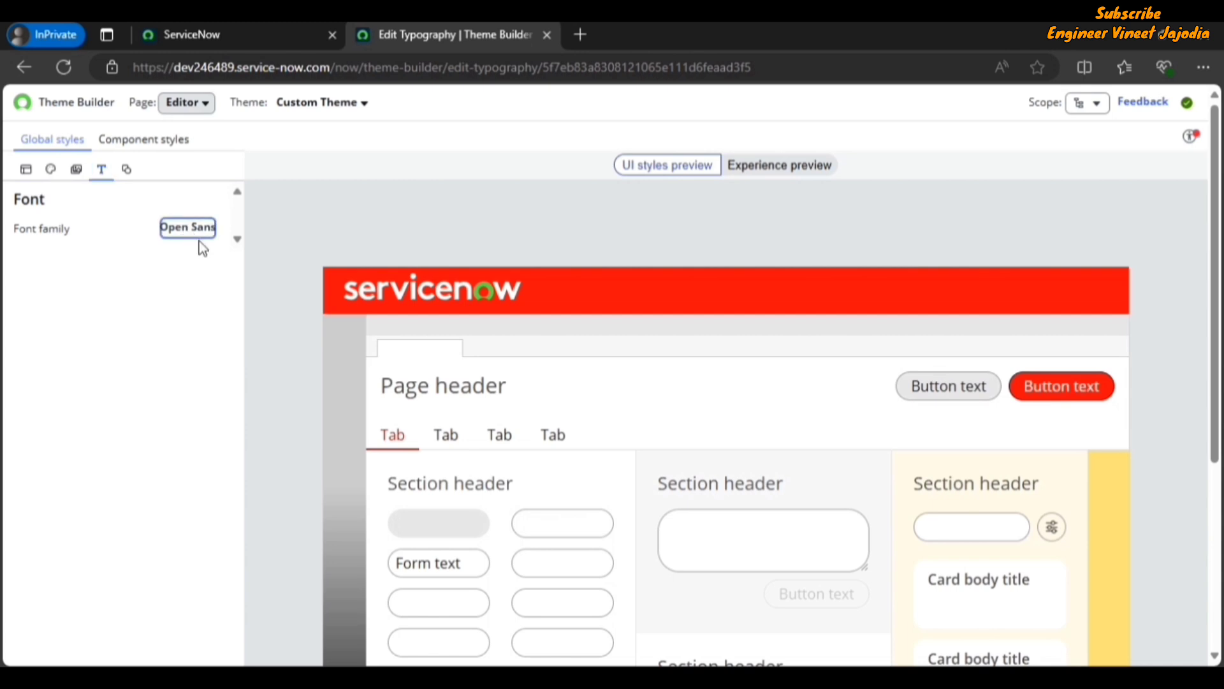
{"action": "left_click", "coordinate": [178, 233]}
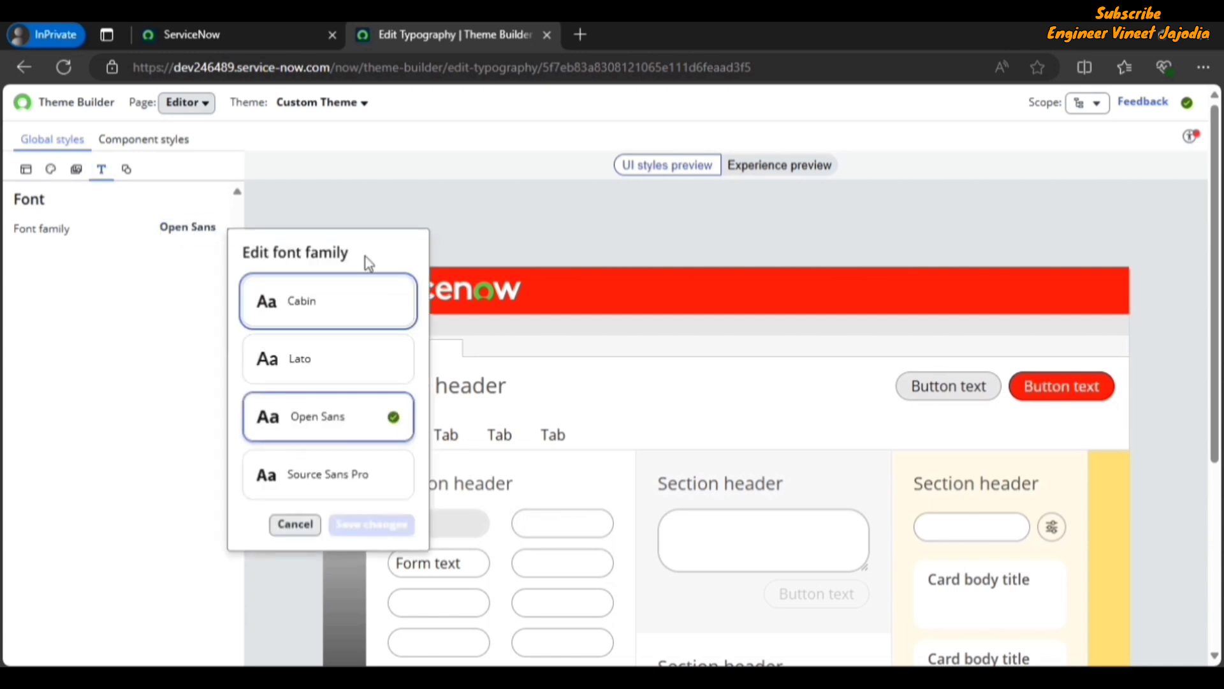
{"action": "left_click", "coordinate": [158, 313]}
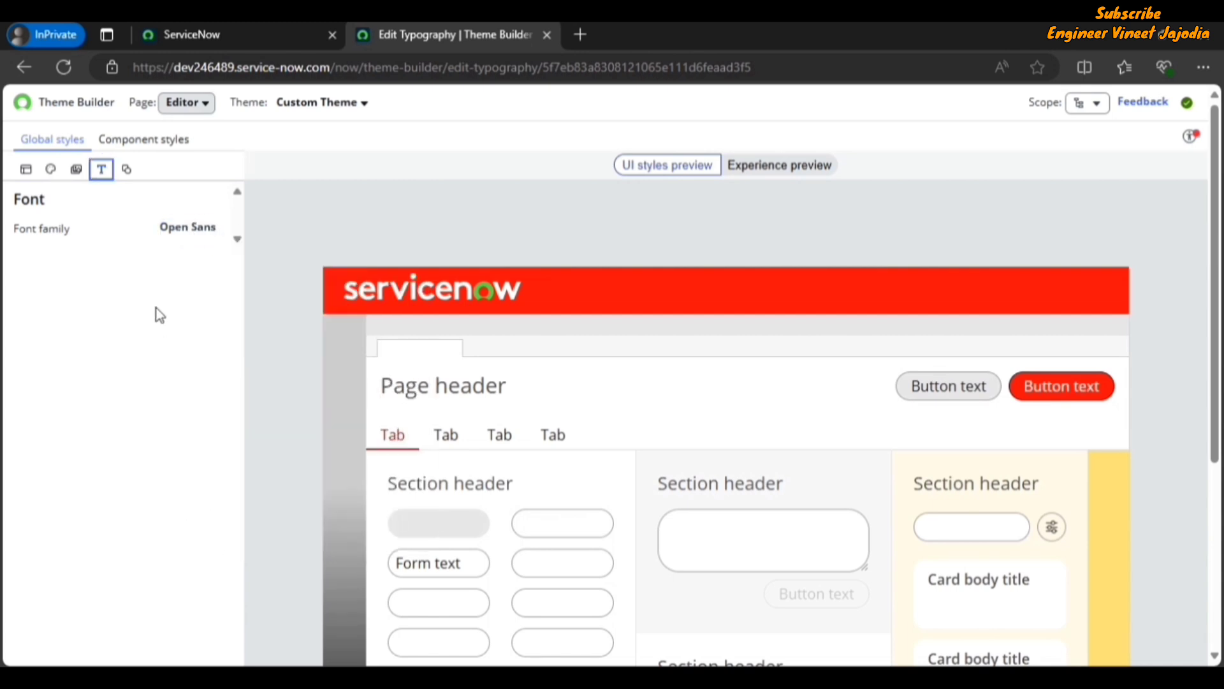
Step: Check the available corner shapes without changing the setting, and return to the theme overview
{"action": "left_click", "coordinate": [126, 171]}
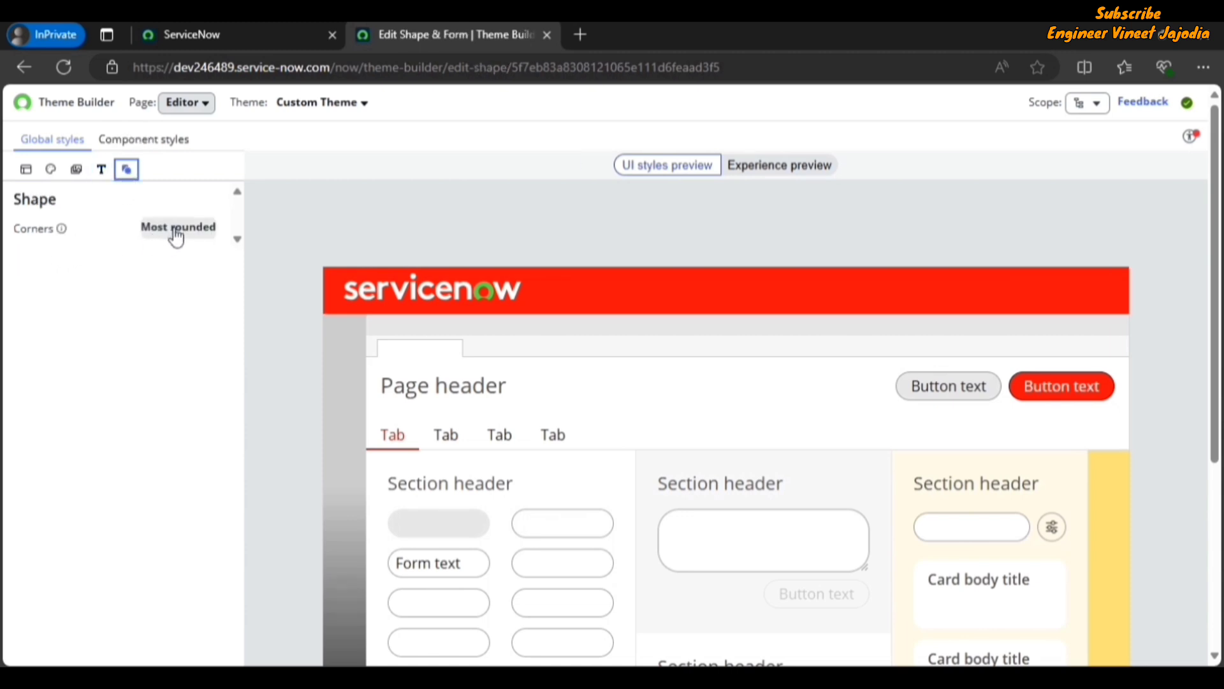
{"action": "left_click", "coordinate": [177, 235]}
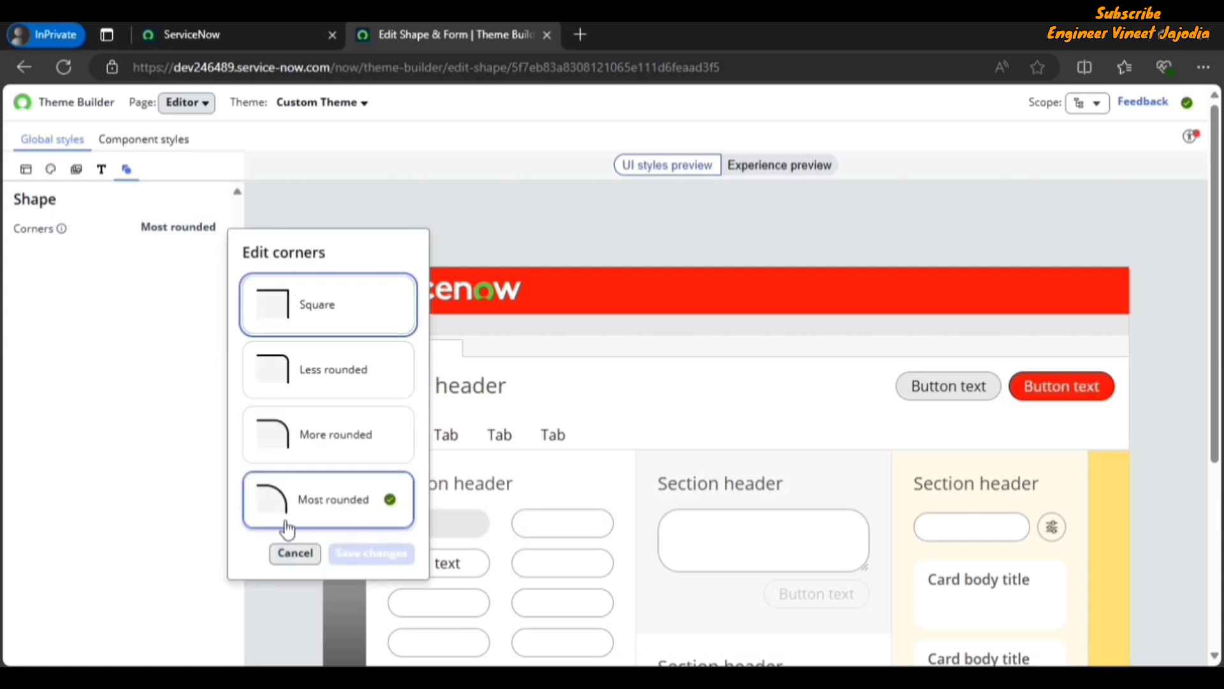
{"action": "left_click", "coordinate": [105, 389]}
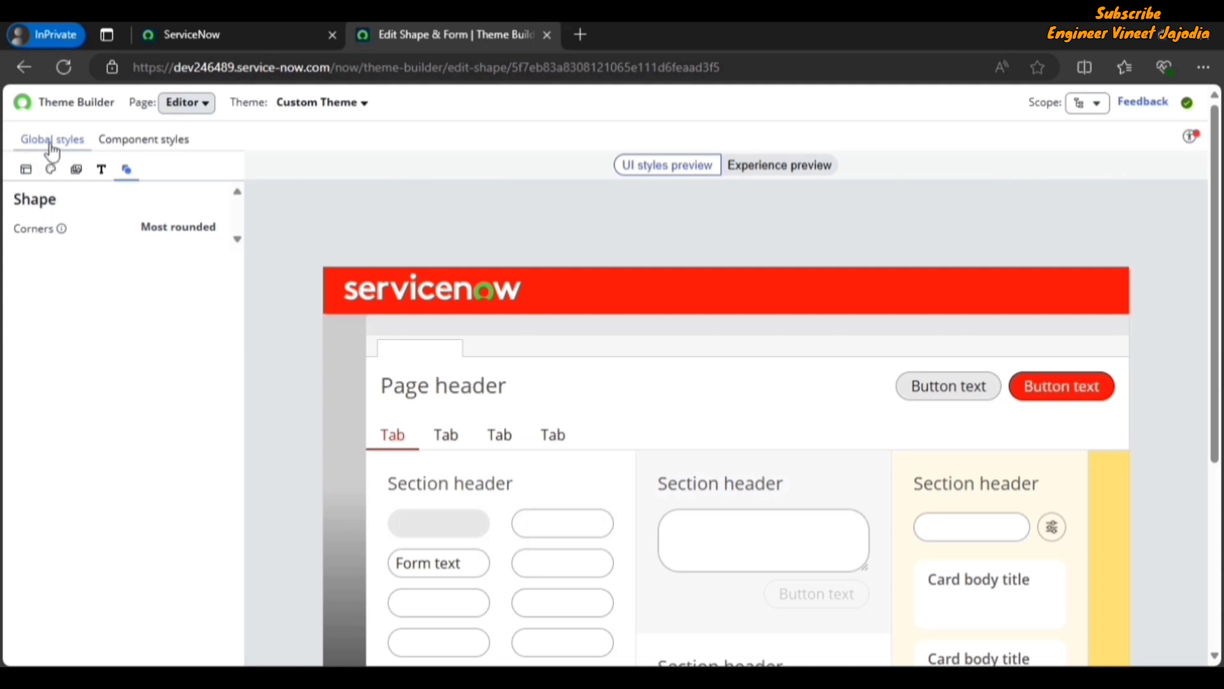
{"action": "left_click", "coordinate": [25, 171]}
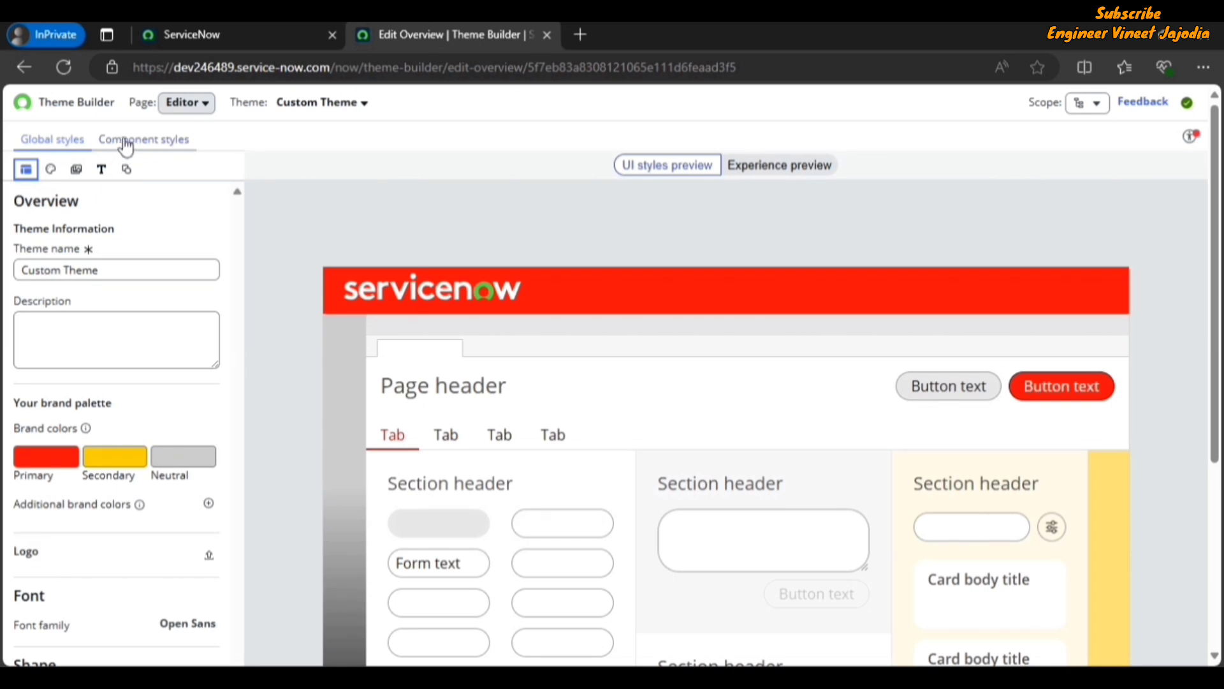
Step: Open the component styles and examine the preview from actionable components through display type to form controls
{"action": "left_click", "coordinate": [125, 145]}
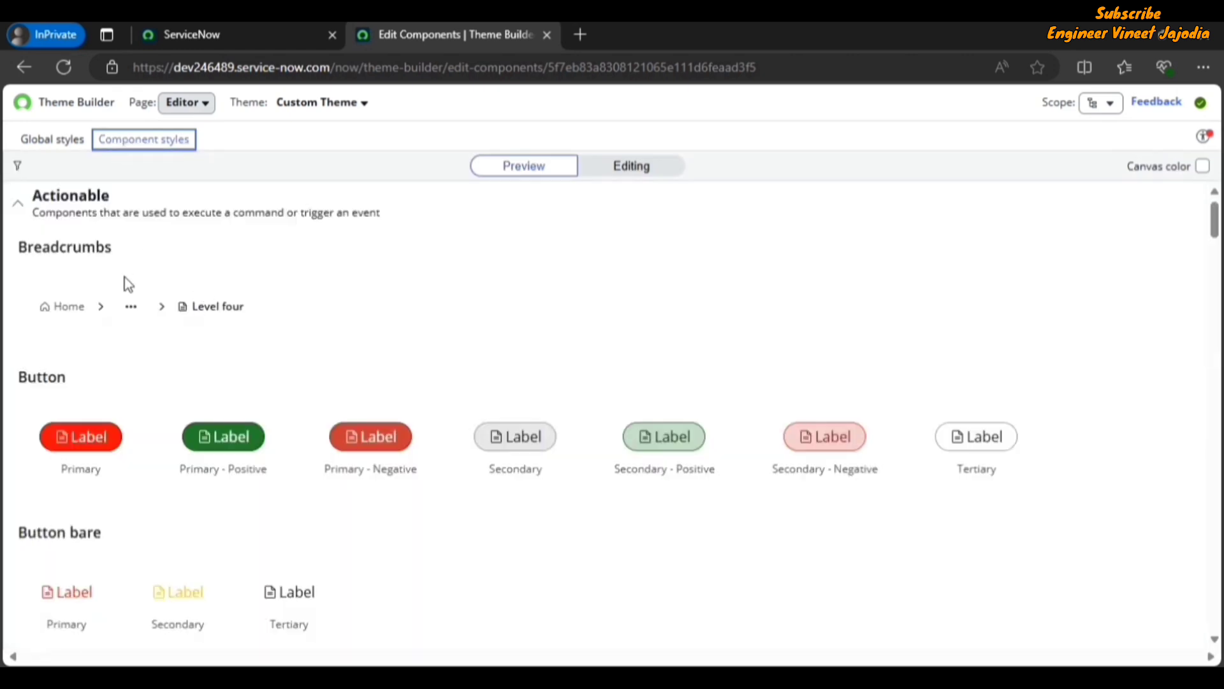
{"action": "scroll", "coordinate": [451, 374], "scroll_direction": "down", "scroll_amount": 3}
{"action": "scroll", "coordinate": [235, 449], "scroll_direction": "down", "scroll_amount": 3}
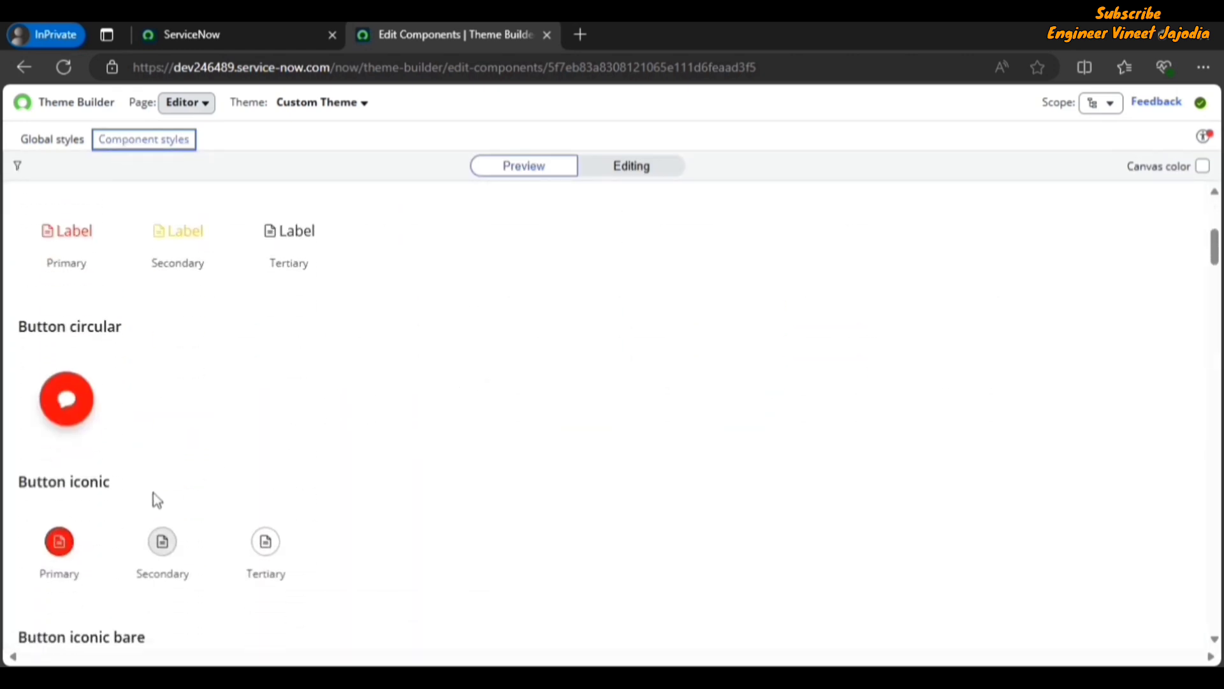
{"action": "scroll", "coordinate": [595, 414], "scroll_direction": "up", "scroll_amount": 6}
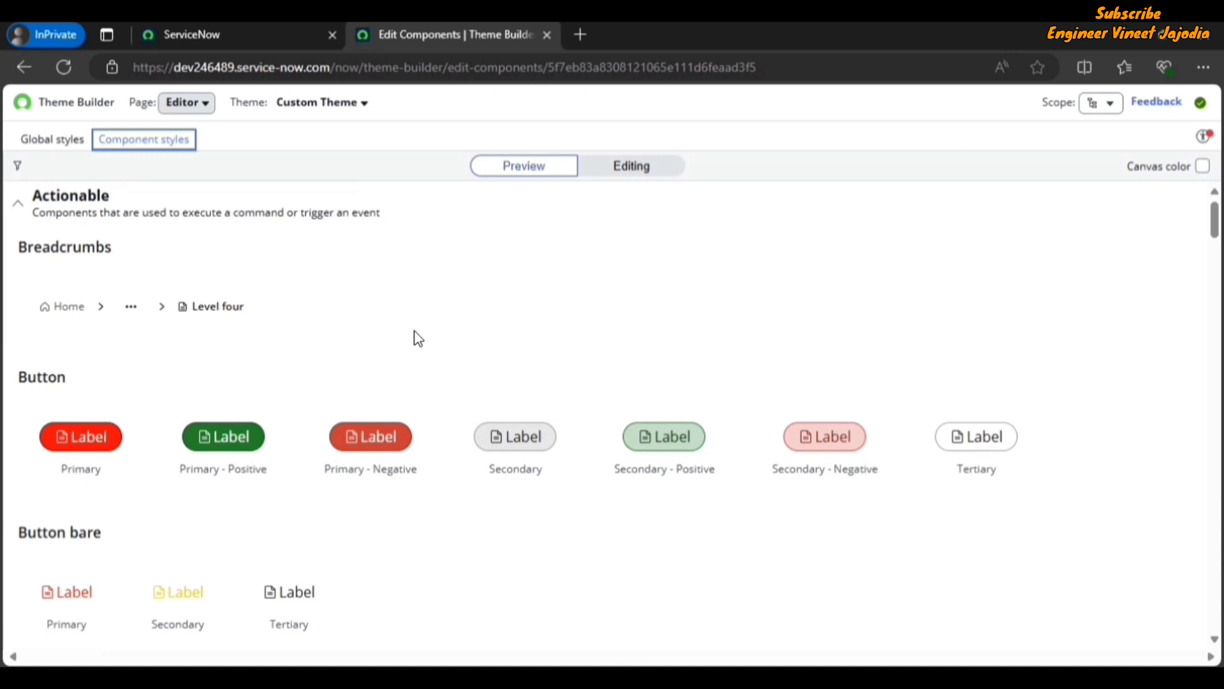
{"action": "scroll", "coordinate": [424, 342], "scroll_direction": "down", "scroll_amount": 10}
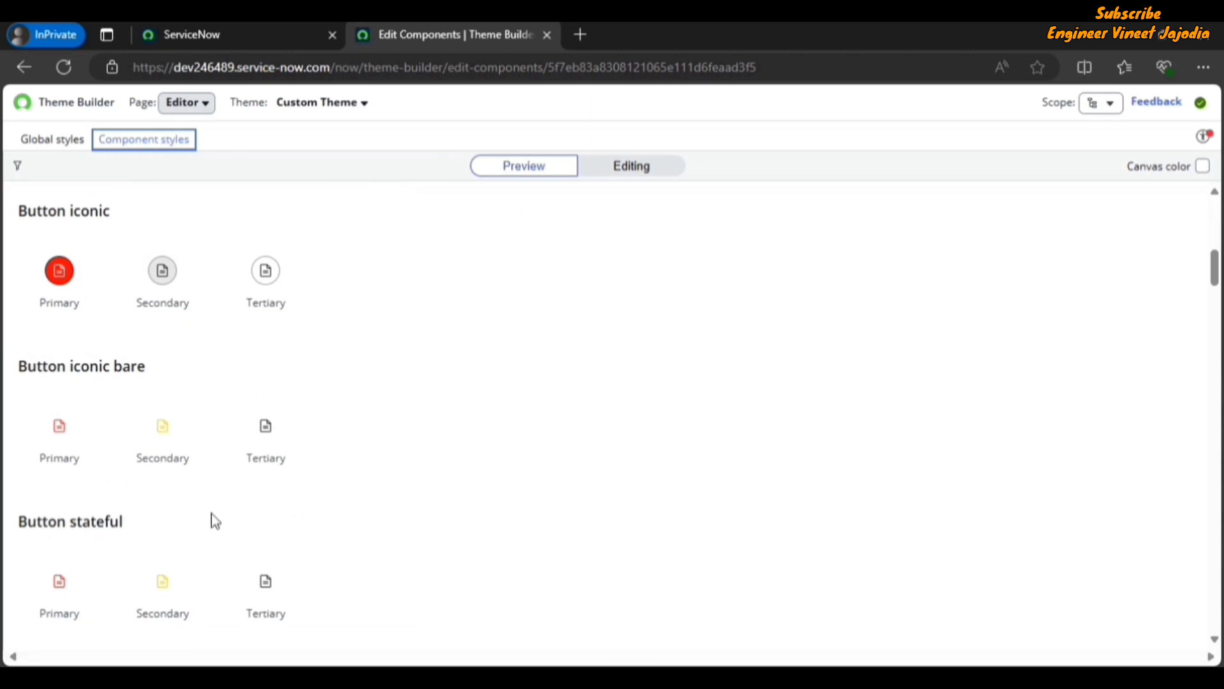
{"action": "scroll", "coordinate": [656, 459], "scroll_direction": "down", "scroll_amount": 3}
{"action": "scroll", "coordinate": [453, 420], "scroll_direction": "down", "scroll_amount": 7}
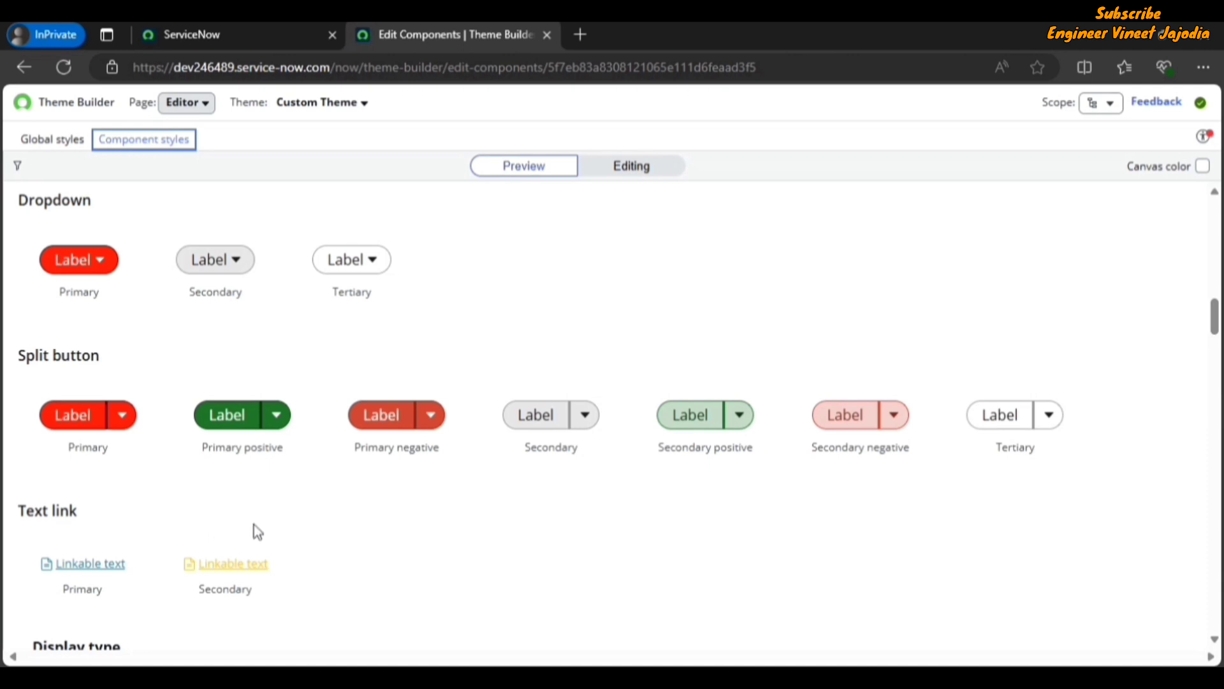
{"action": "scroll", "coordinate": [258, 531], "scroll_direction": "down", "scroll_amount": 4}
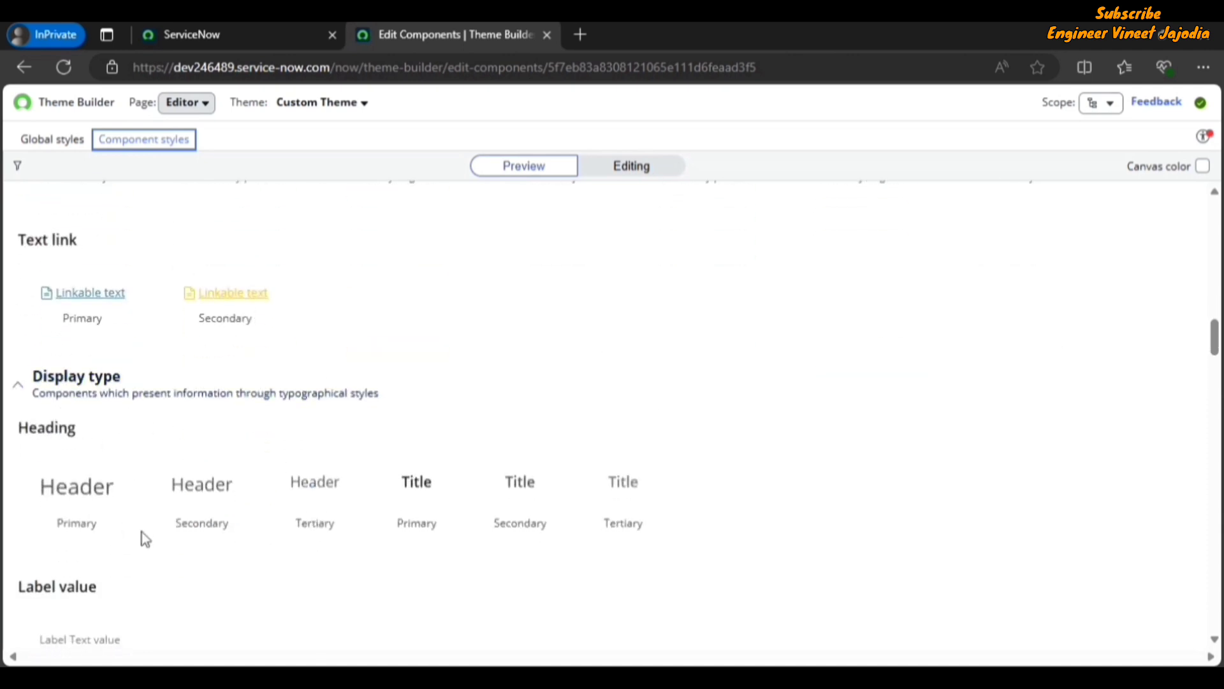
{"action": "scroll", "coordinate": [142, 531], "scroll_direction": "down", "scroll_amount": 3}
{"action": "scroll", "coordinate": [274, 531], "scroll_direction": "down", "scroll_amount": 5}
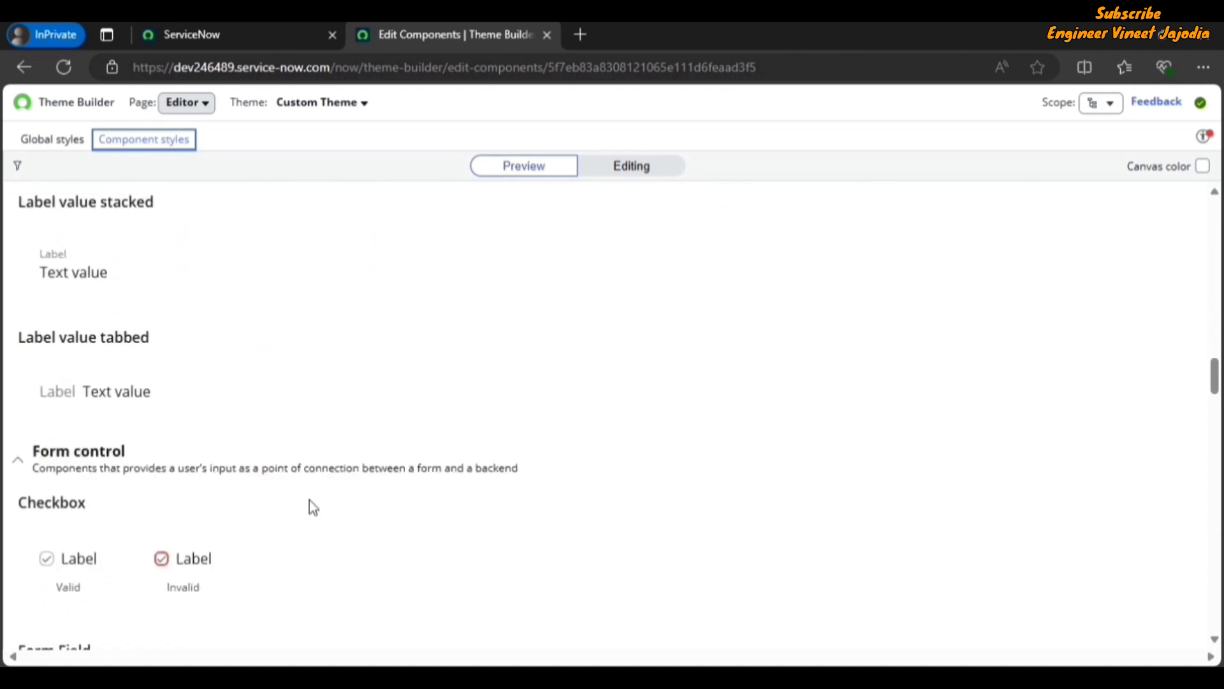
{"action": "scroll", "coordinate": [310, 499], "scroll_direction": "down", "scroll_amount": 8}
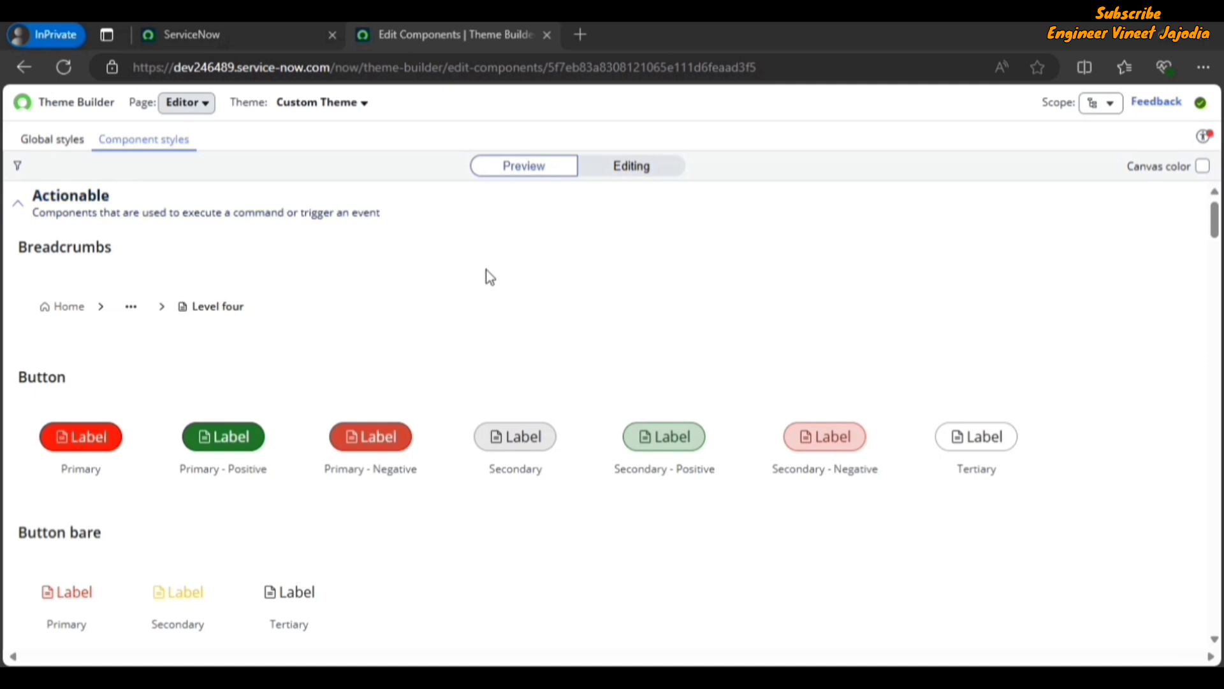
Step: Review the button and dropdown variants among the actionable components once more in the component preview
{"action": "scroll", "coordinate": [545, 327], "scroll_direction": "down", "scroll_amount": 5}
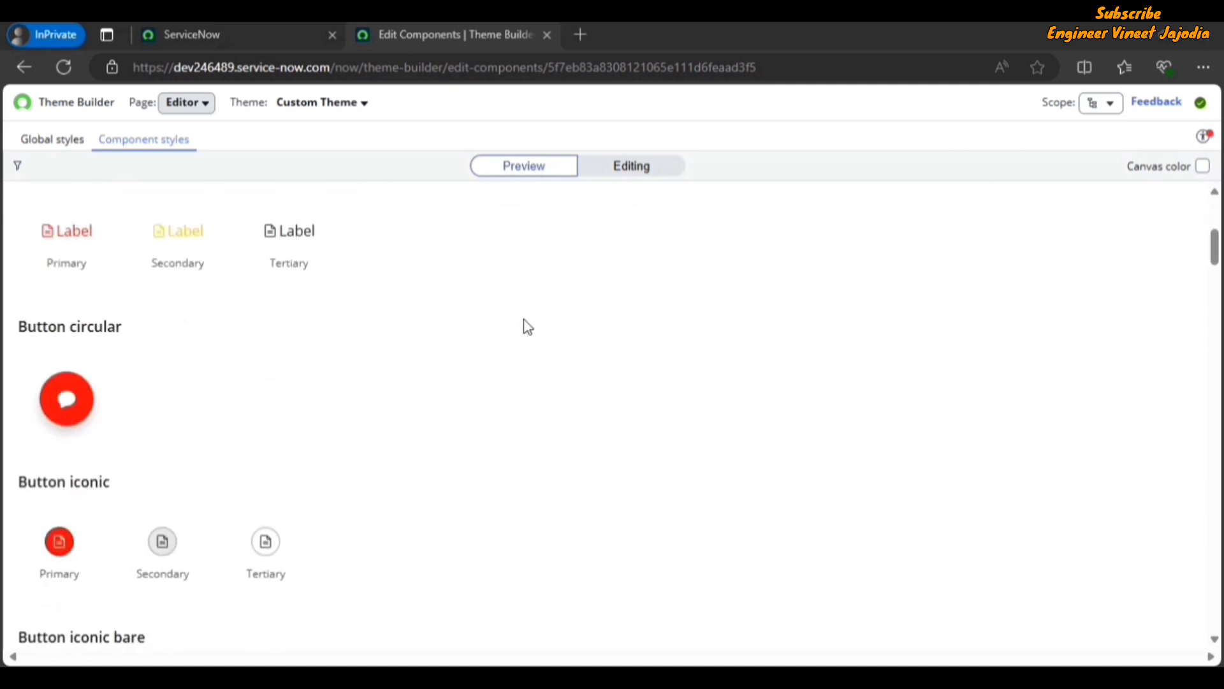
{"action": "scroll", "coordinate": [523, 335], "scroll_direction": "down", "scroll_amount": 7}
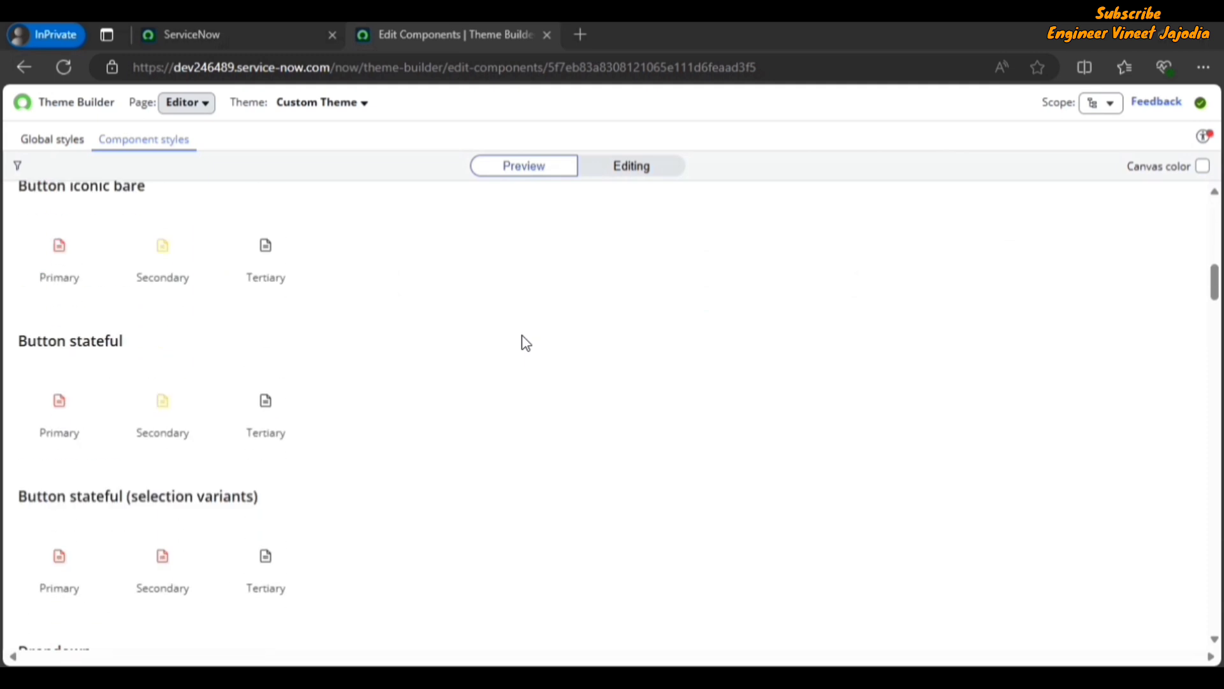
{"action": "scroll", "coordinate": [525, 343], "scroll_direction": "down", "scroll_amount": 3}
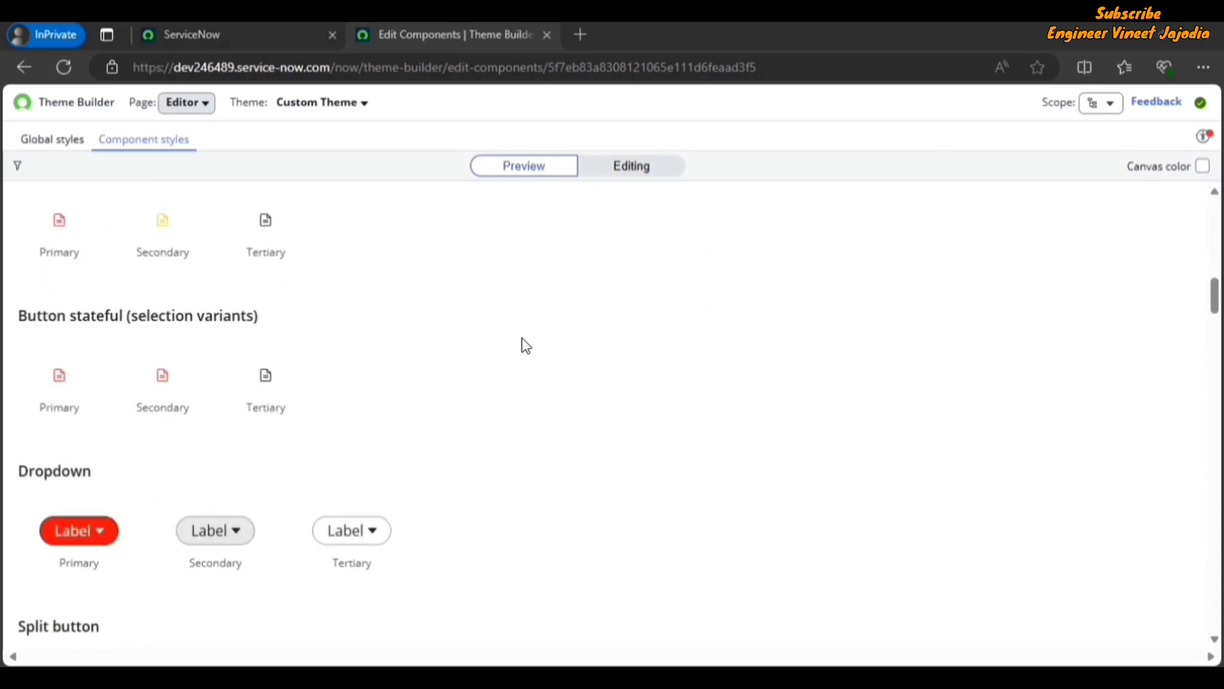
{"action": "scroll", "coordinate": [525, 344], "scroll_direction": "up", "scroll_amount": 15}
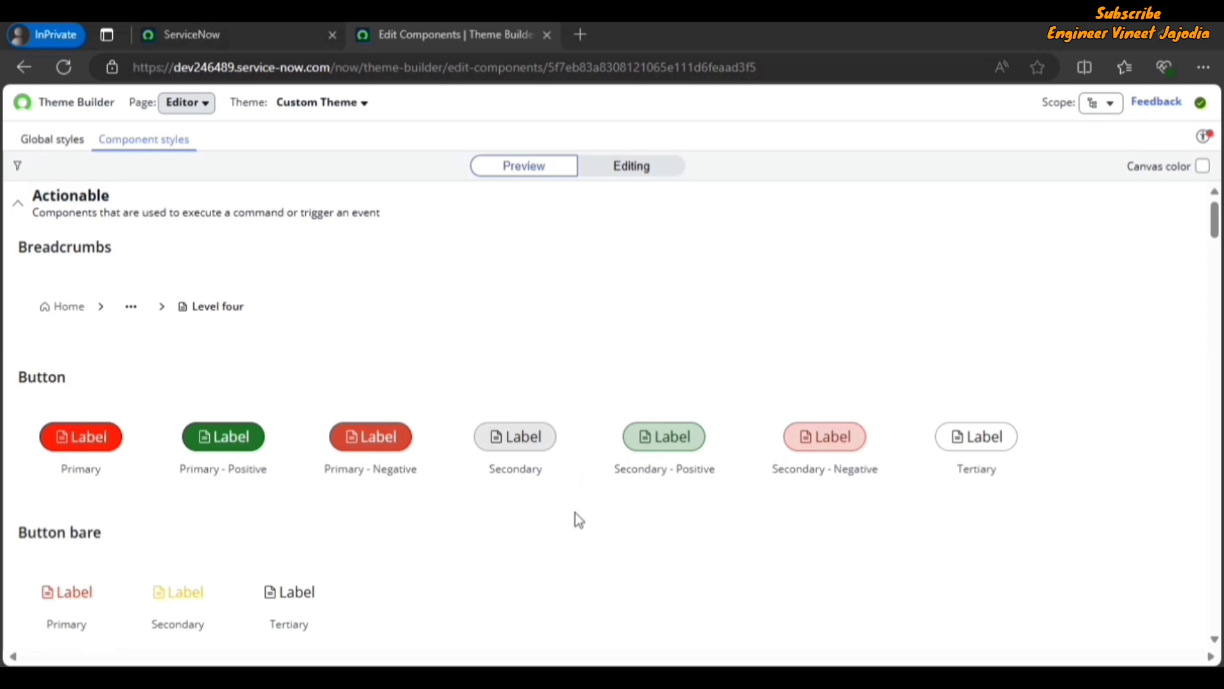
Step: Switch the component styles to editing mode and open the settings of the Button circular component
{"action": "left_click", "coordinate": [618, 168]}
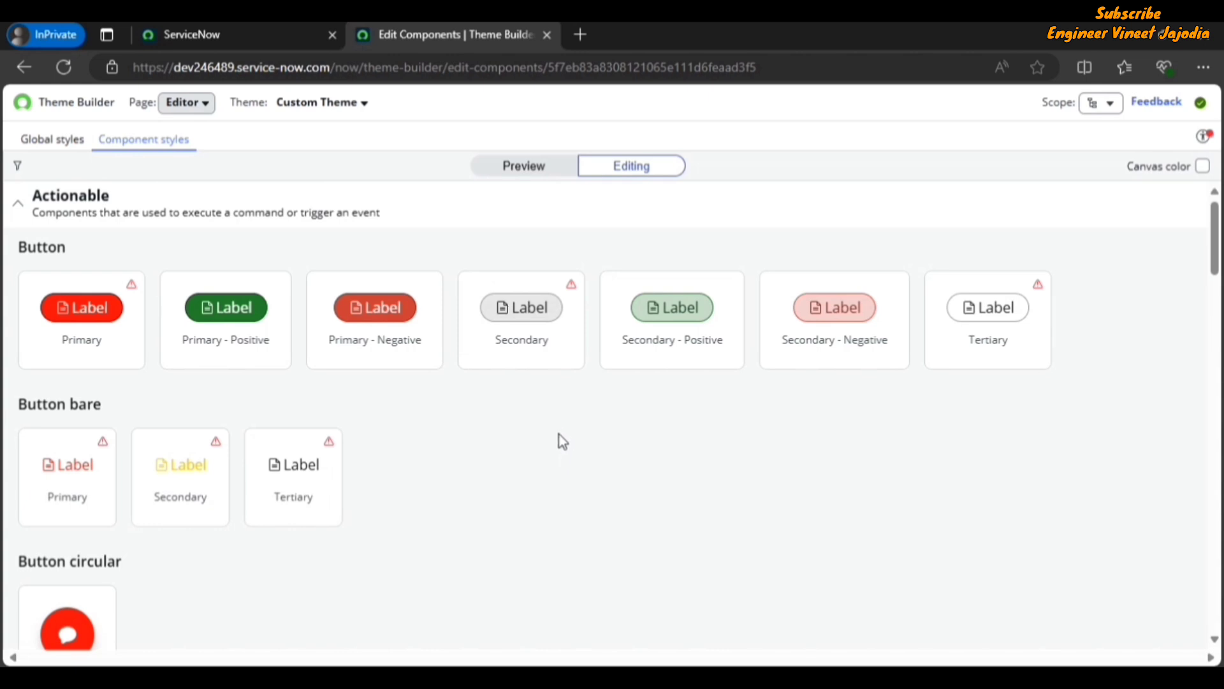
{"action": "scroll", "coordinate": [560, 434], "scroll_direction": "down", "scroll_amount": 3}
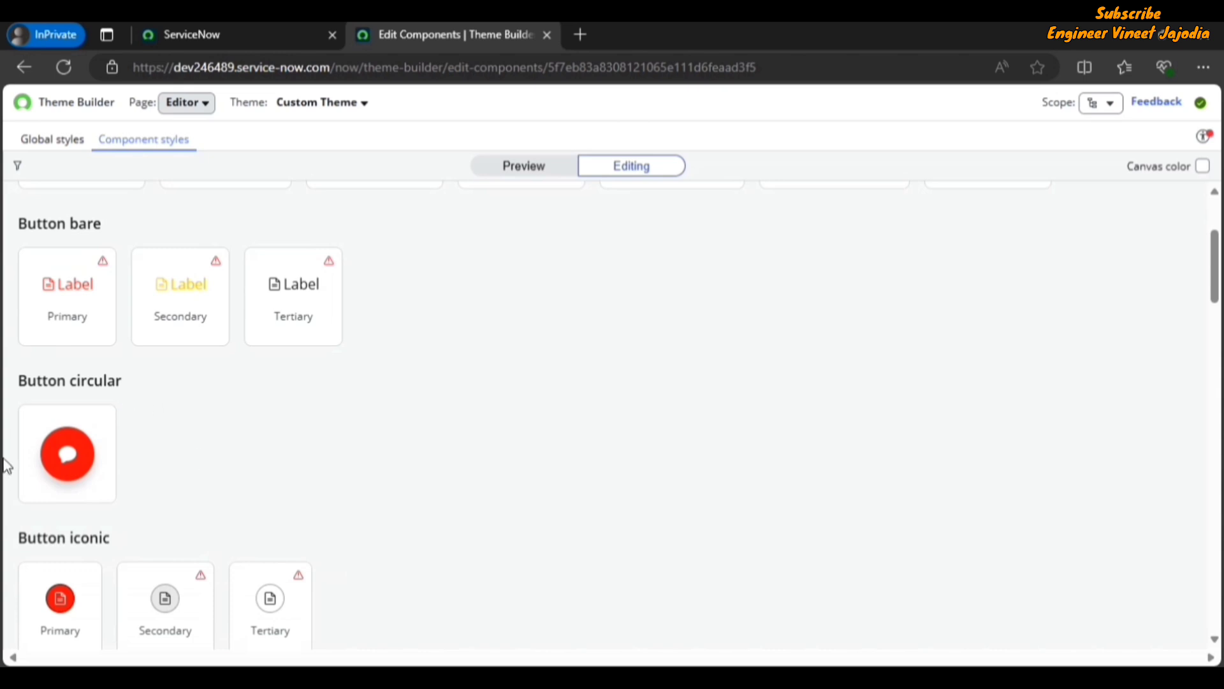
{"action": "left_click", "coordinate": [72, 444]}
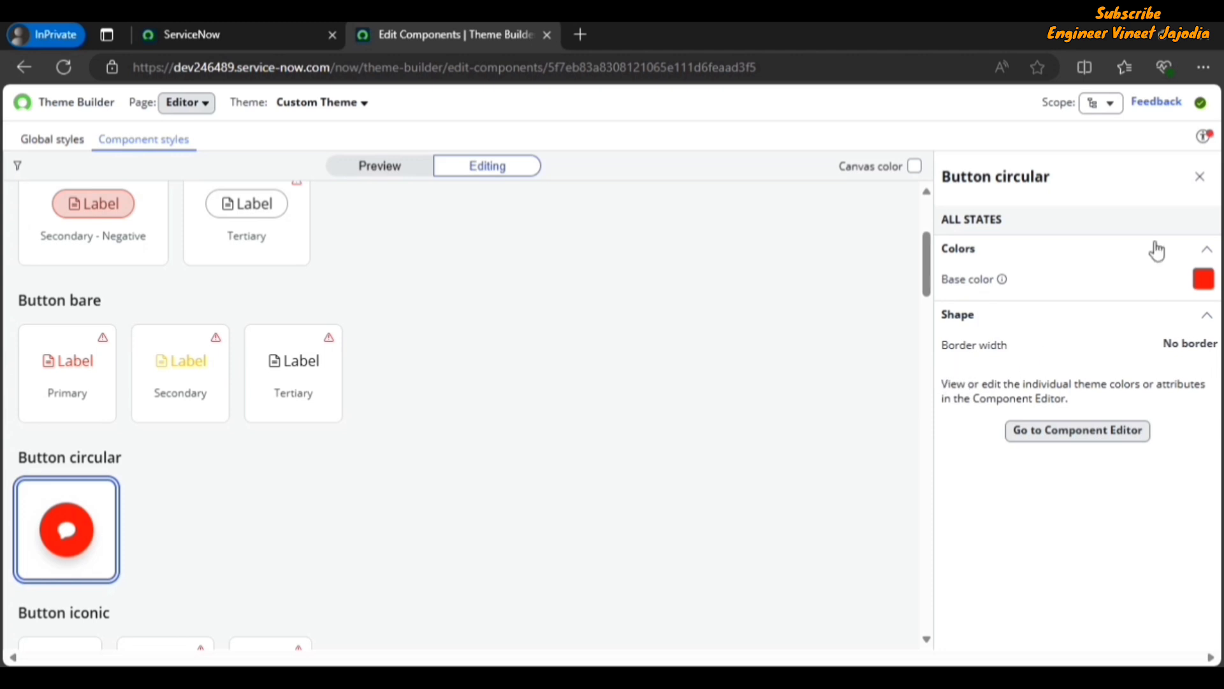
Step: Try the secondary brand color as the circular button's base color, saving it and resetting the override
{"action": "left_click", "coordinate": [1204, 280]}
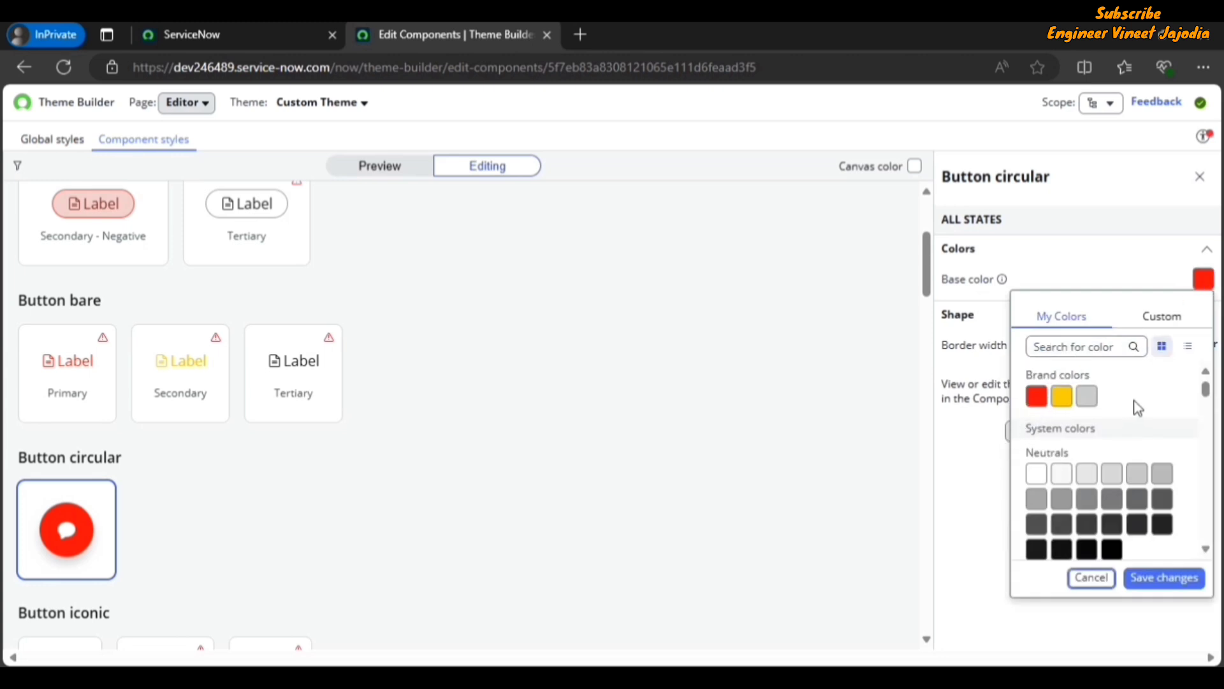
{"action": "left_click", "coordinate": [1061, 397]}
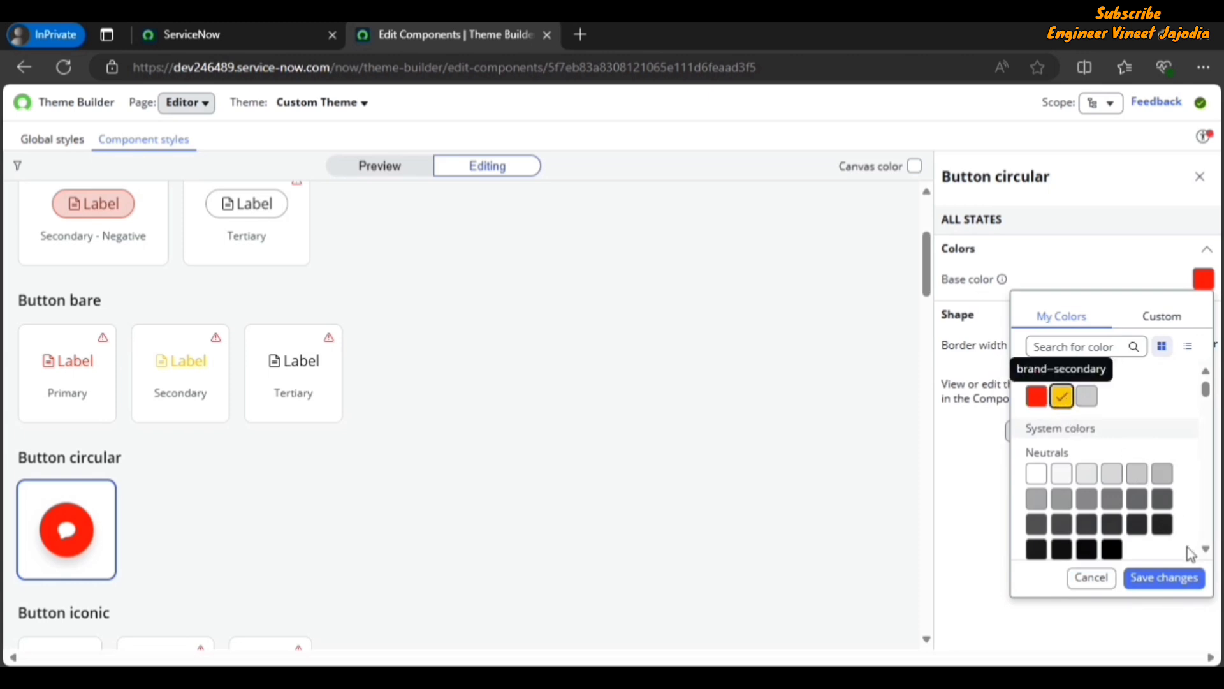
{"action": "left_click", "coordinate": [1172, 580]}
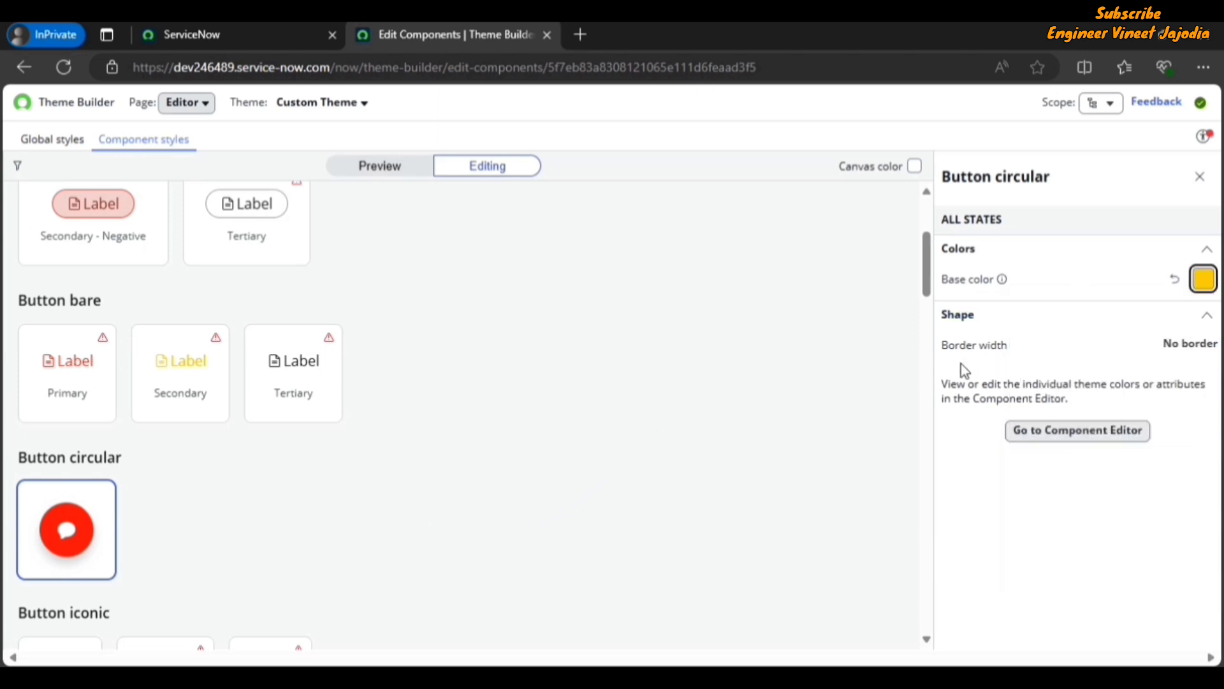
{"action": "scroll", "coordinate": [628, 404], "scroll_direction": "down", "scroll_amount": 2}
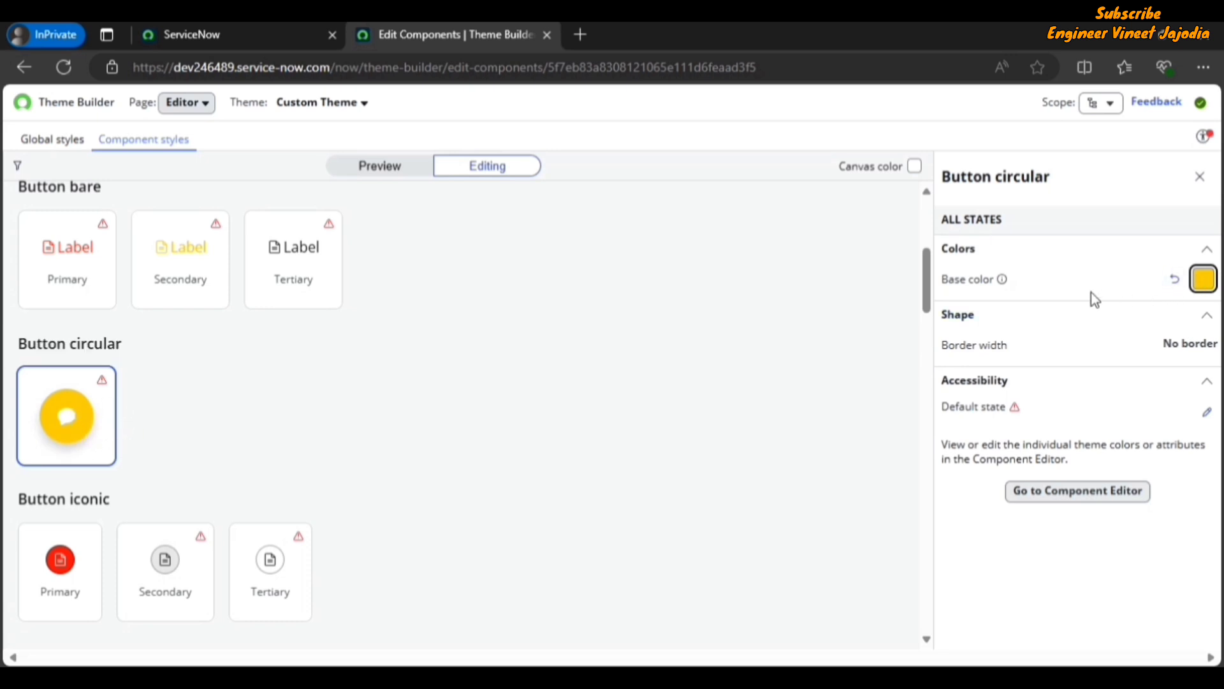
{"action": "left_click", "coordinate": [1175, 281]}
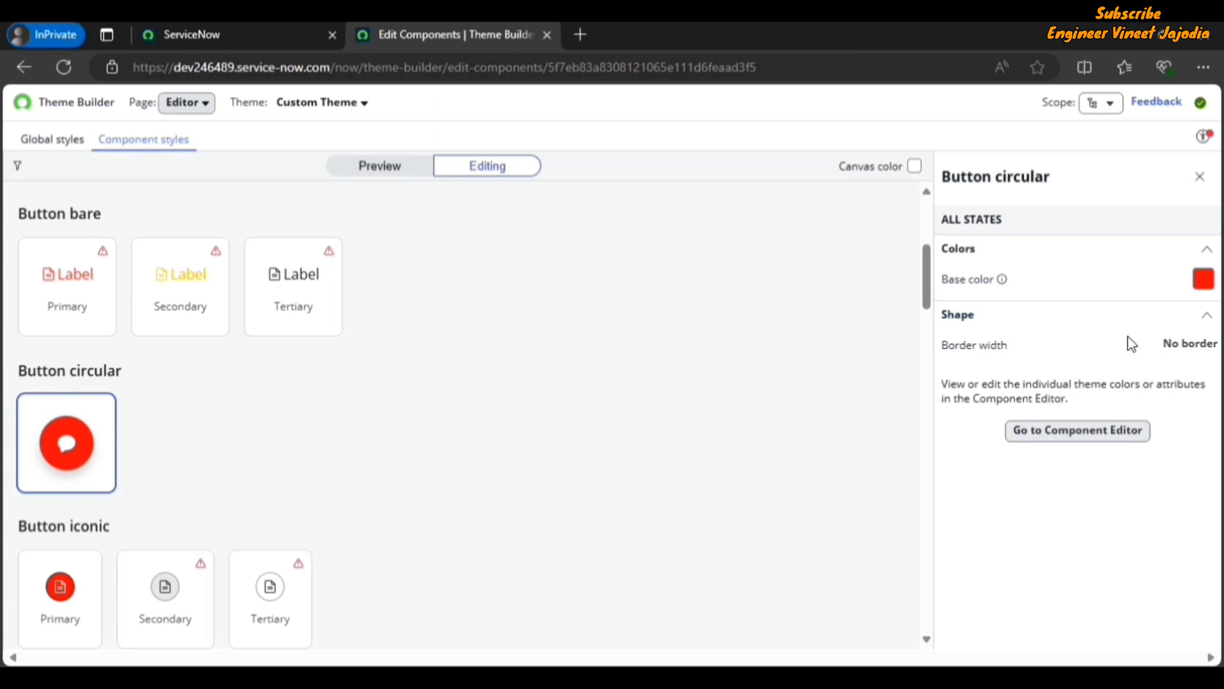
Step: Check the border width options for the circular button without changing the setting
{"action": "left_click", "coordinate": [1184, 352]}
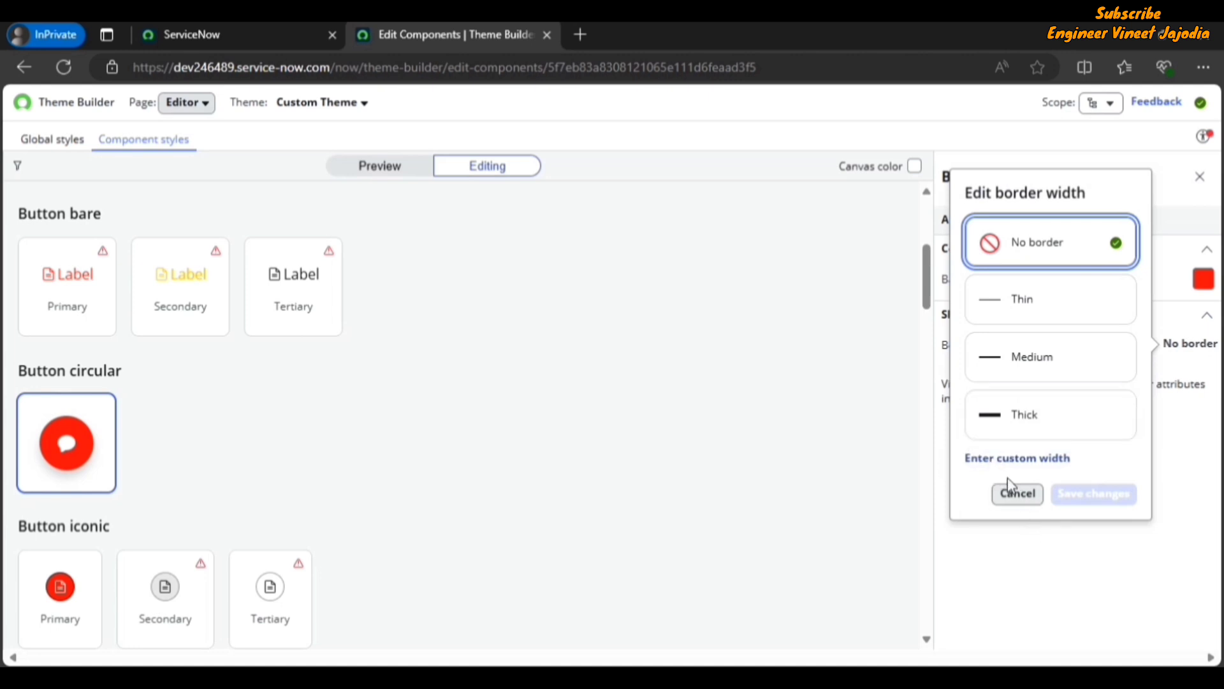
{"action": "left_click", "coordinate": [1017, 494]}
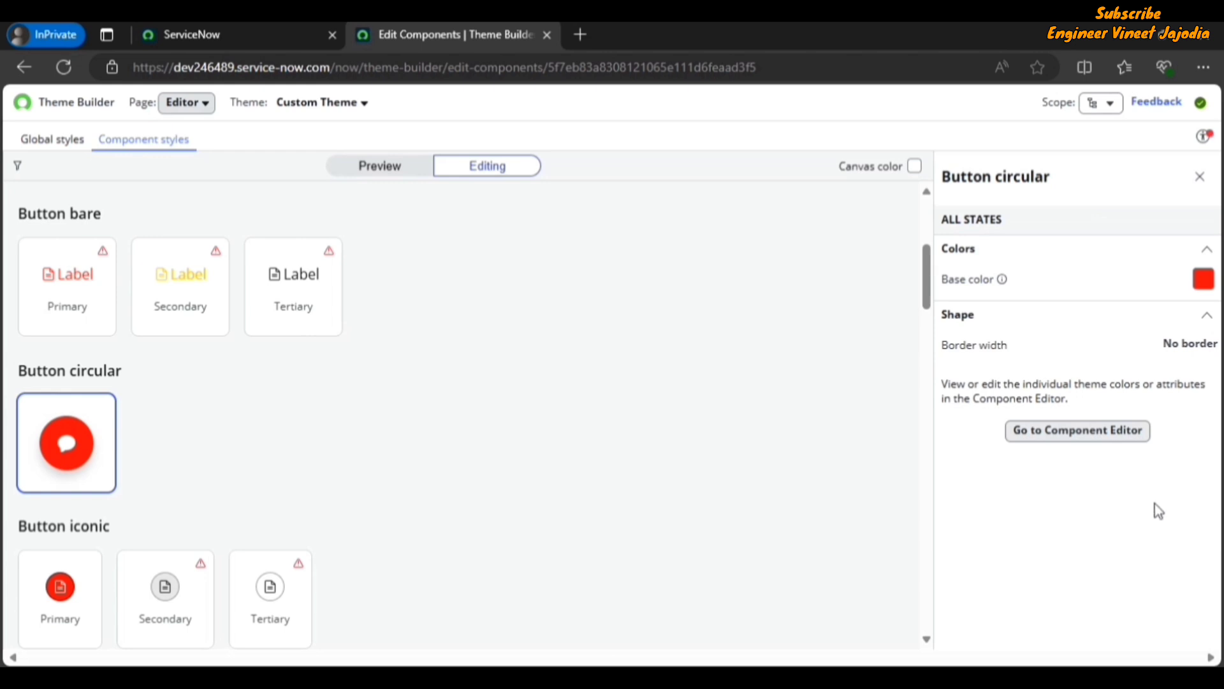
Step: View the circular button's interactive preview and interaction states in the Component Editor, and return to the component overview
{"action": "left_click", "coordinate": [1096, 437]}
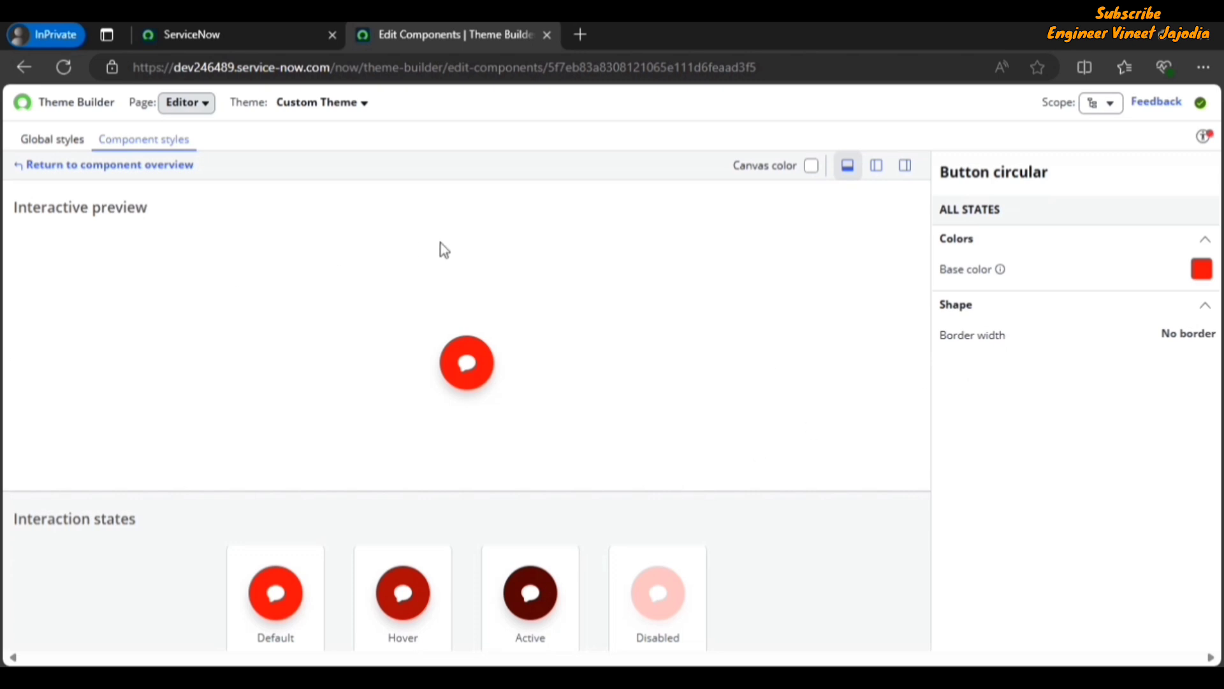
{"action": "left_click", "coordinate": [86, 171]}
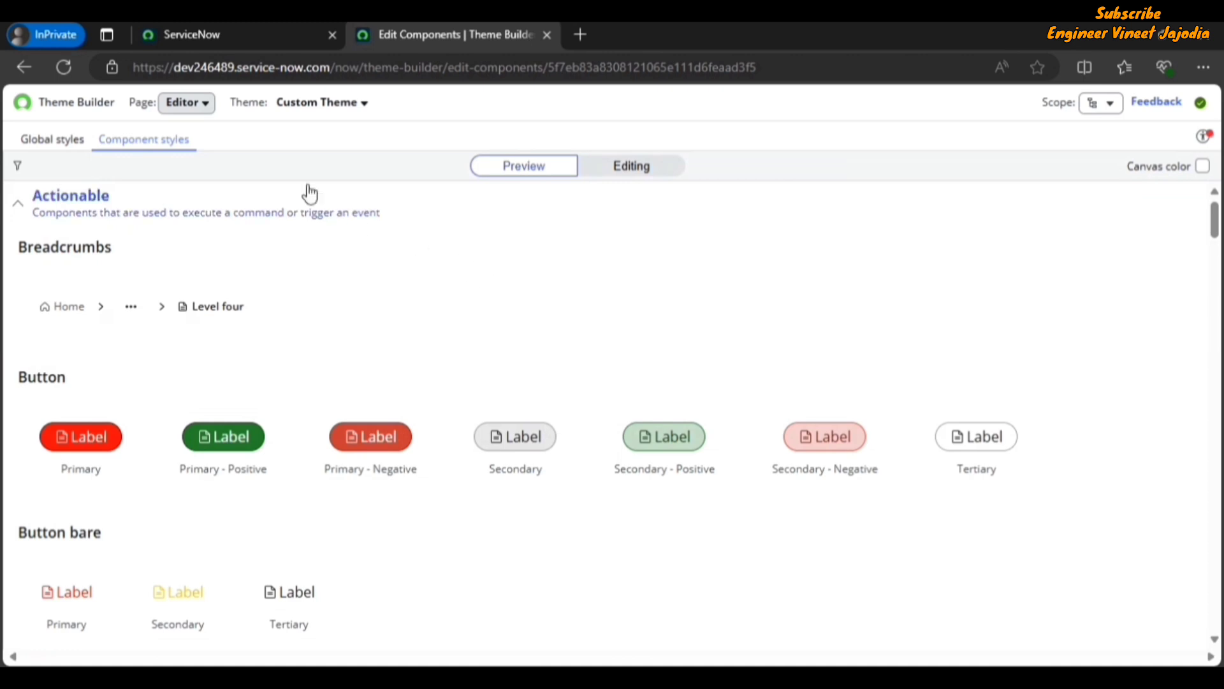
Step: Filter the component preview by the Loader in the Loading category, and deselect it after viewing
{"action": "left_click", "coordinate": [18, 174]}
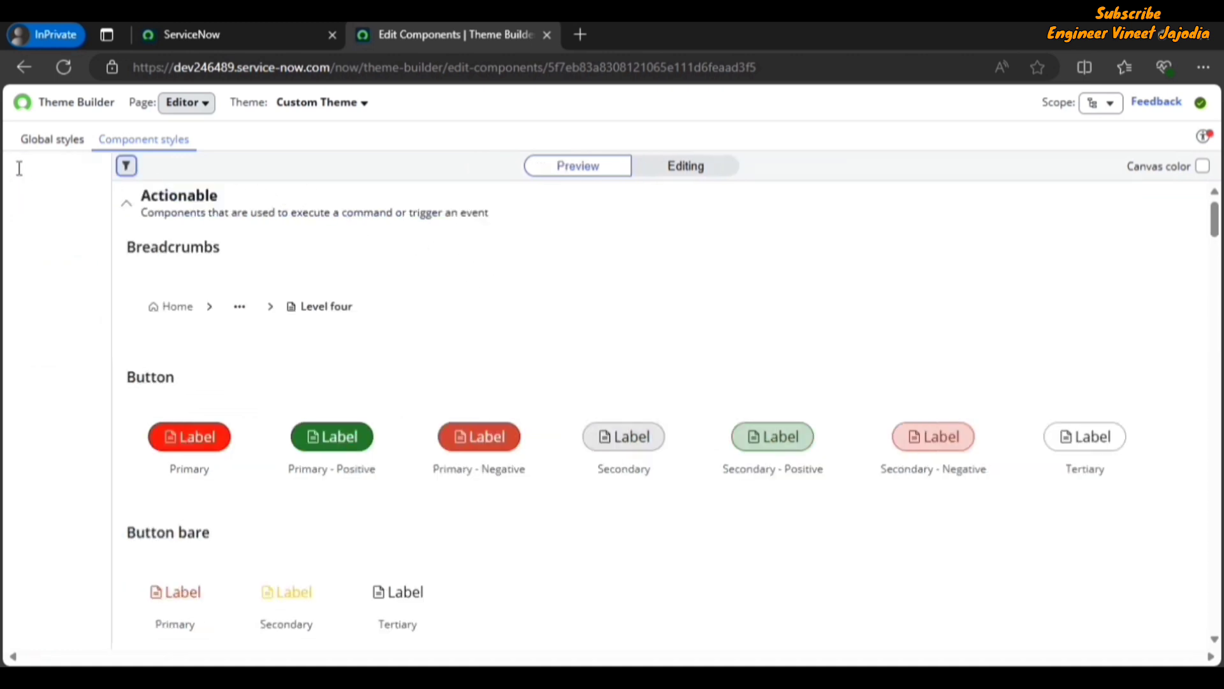
{"action": "left_click", "coordinate": [144, 201]}
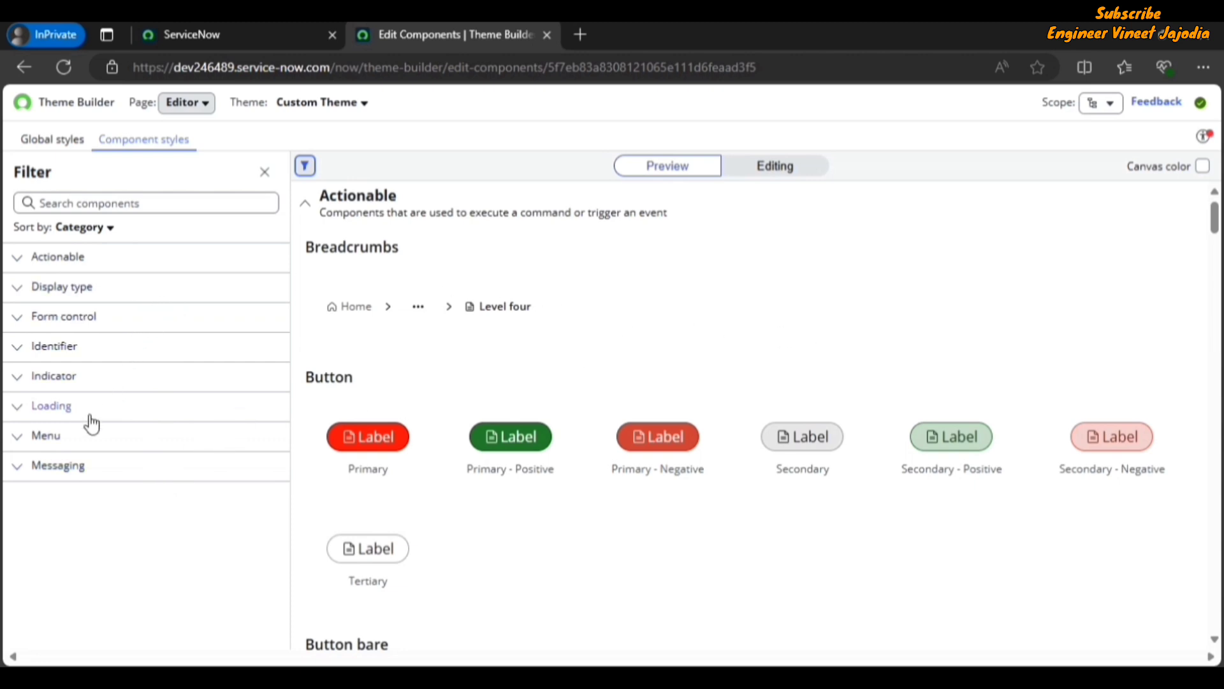
{"action": "left_click", "coordinate": [51, 417]}
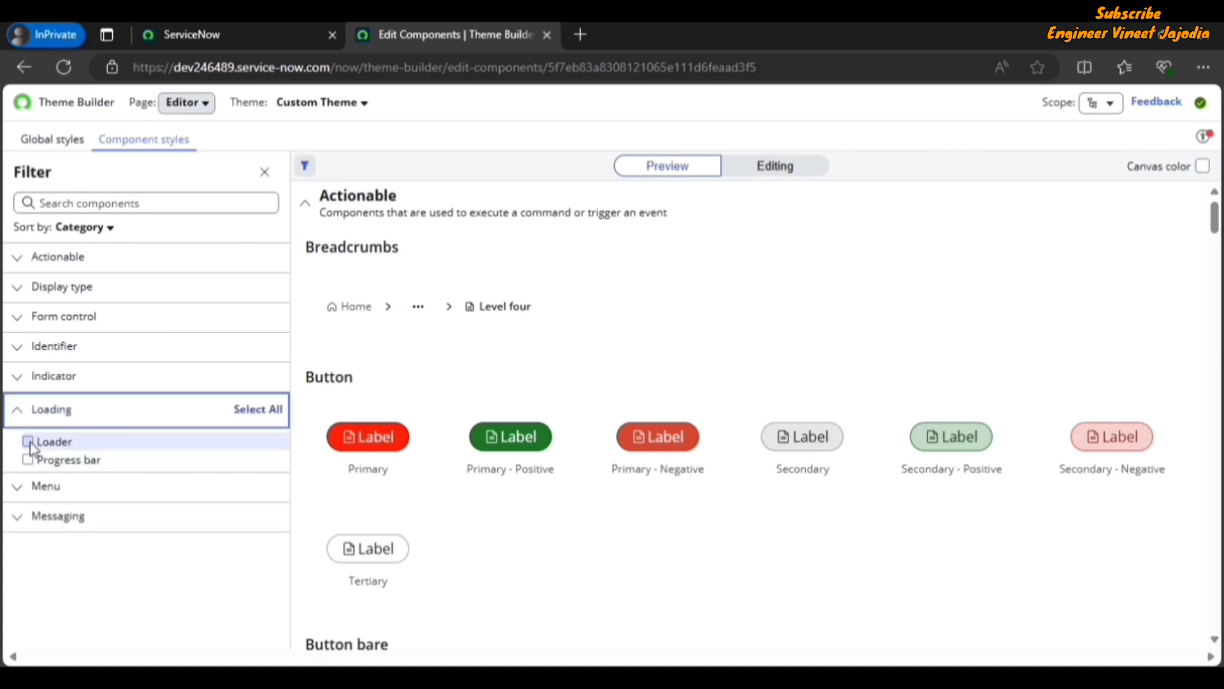
{"action": "left_click", "coordinate": [29, 443]}
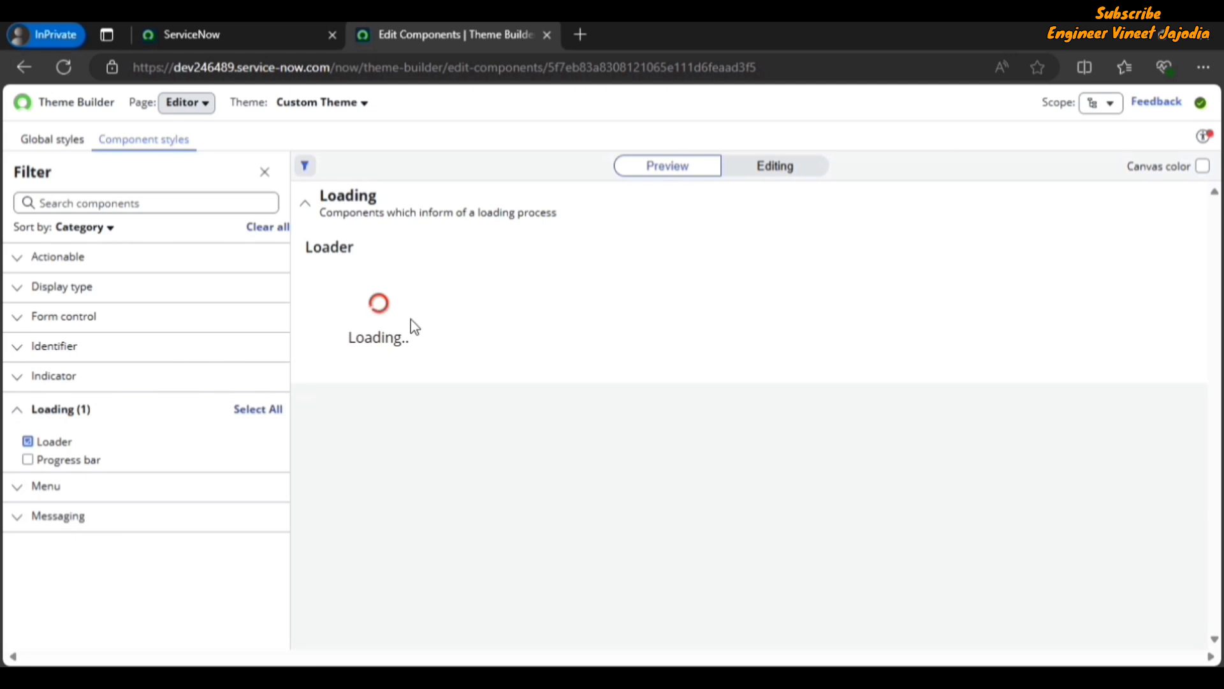
{"action": "left_click", "coordinate": [28, 441]}
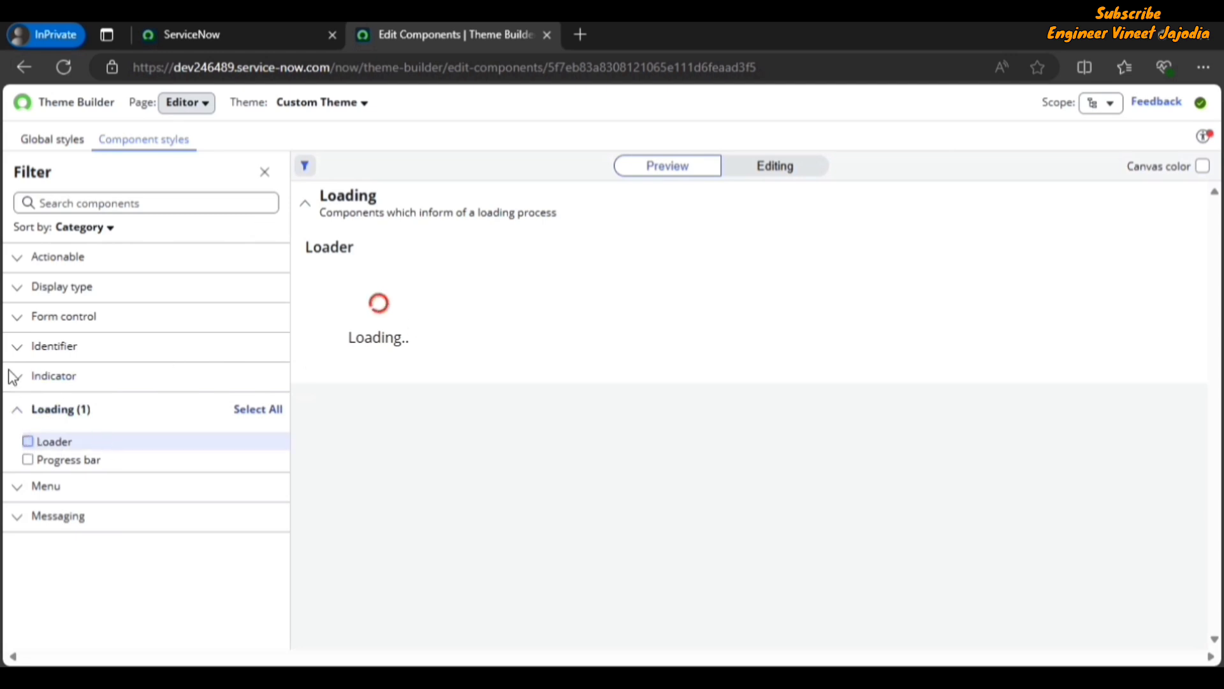
Step: Filter the component preview by Badge from the Indicator category plus Button and Split button from the Actionable category
{"action": "left_click", "coordinate": [20, 388]}
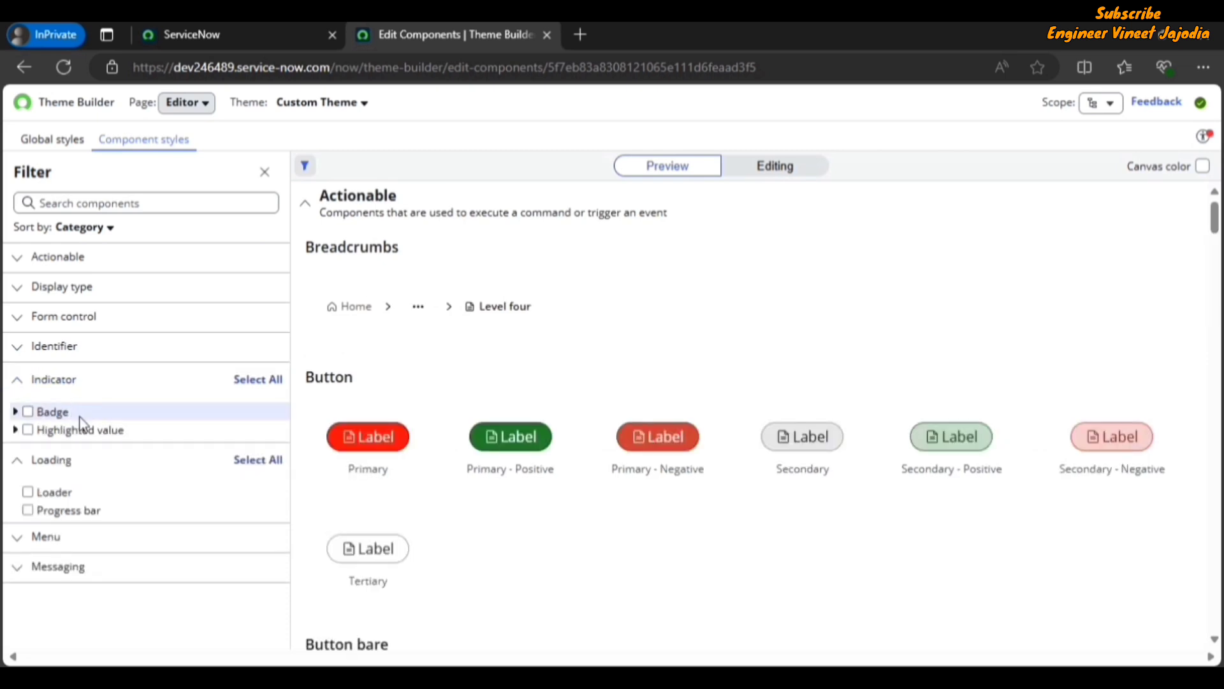
{"action": "left_click", "coordinate": [27, 412]}
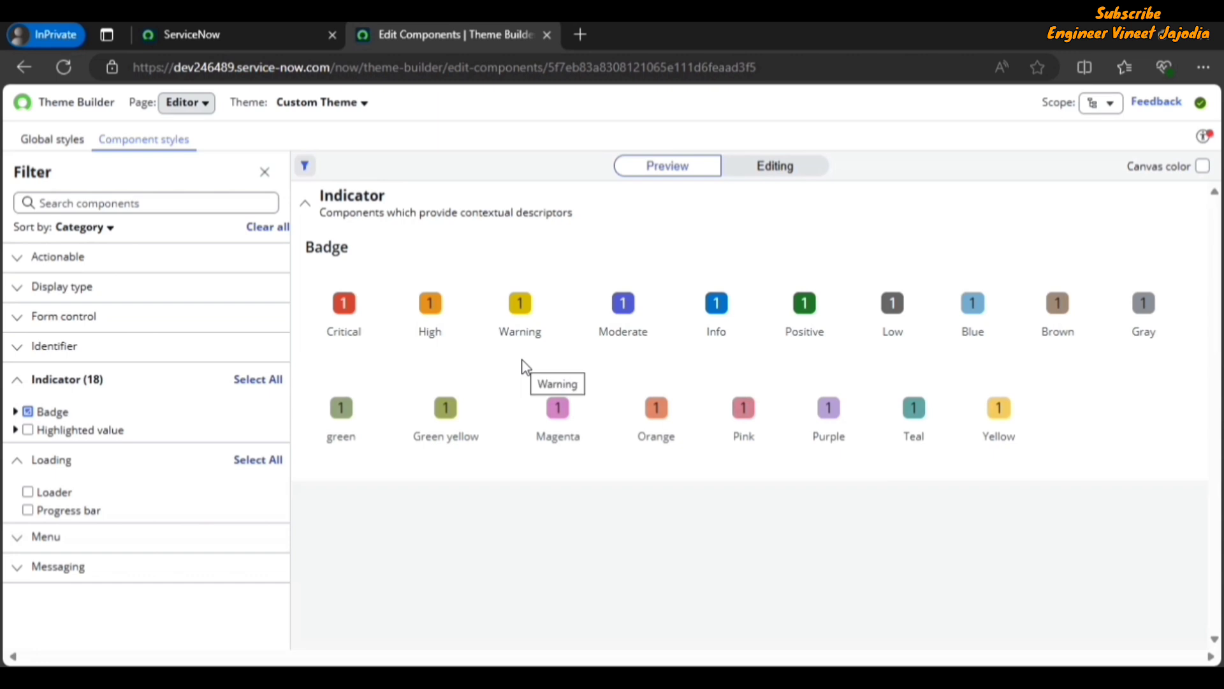
{"action": "left_click", "coordinate": [16, 324]}
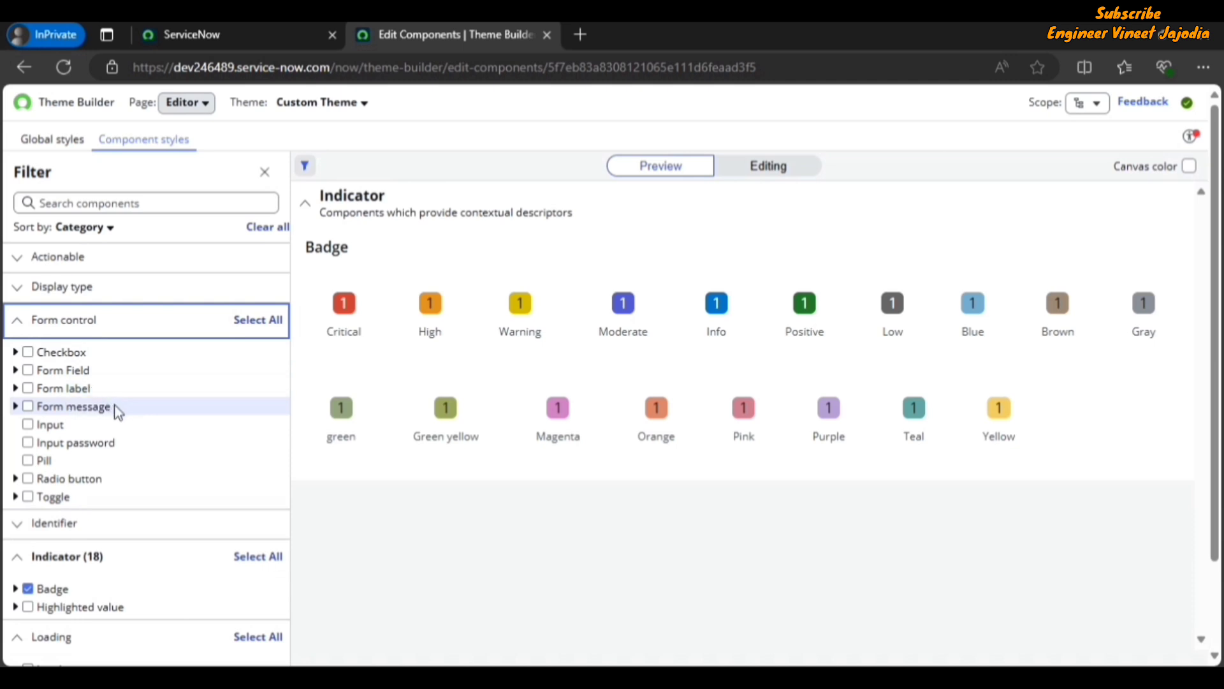
{"action": "left_click", "coordinate": [25, 261]}
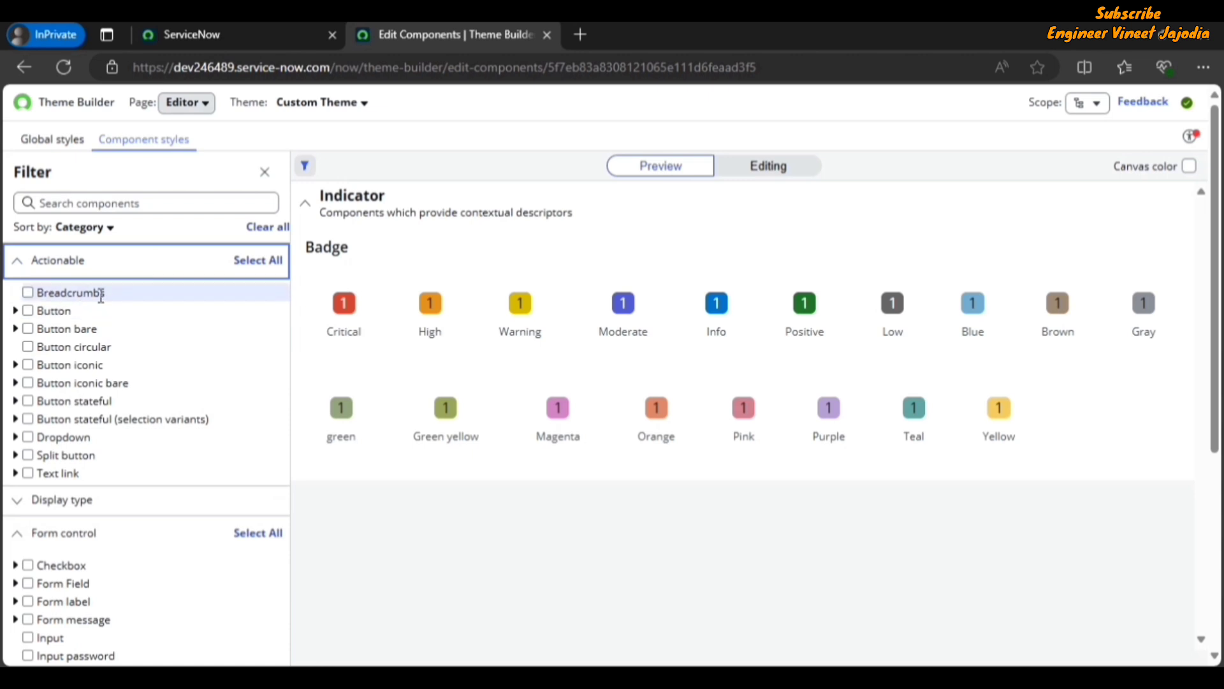
{"action": "left_click", "coordinate": [28, 311]}
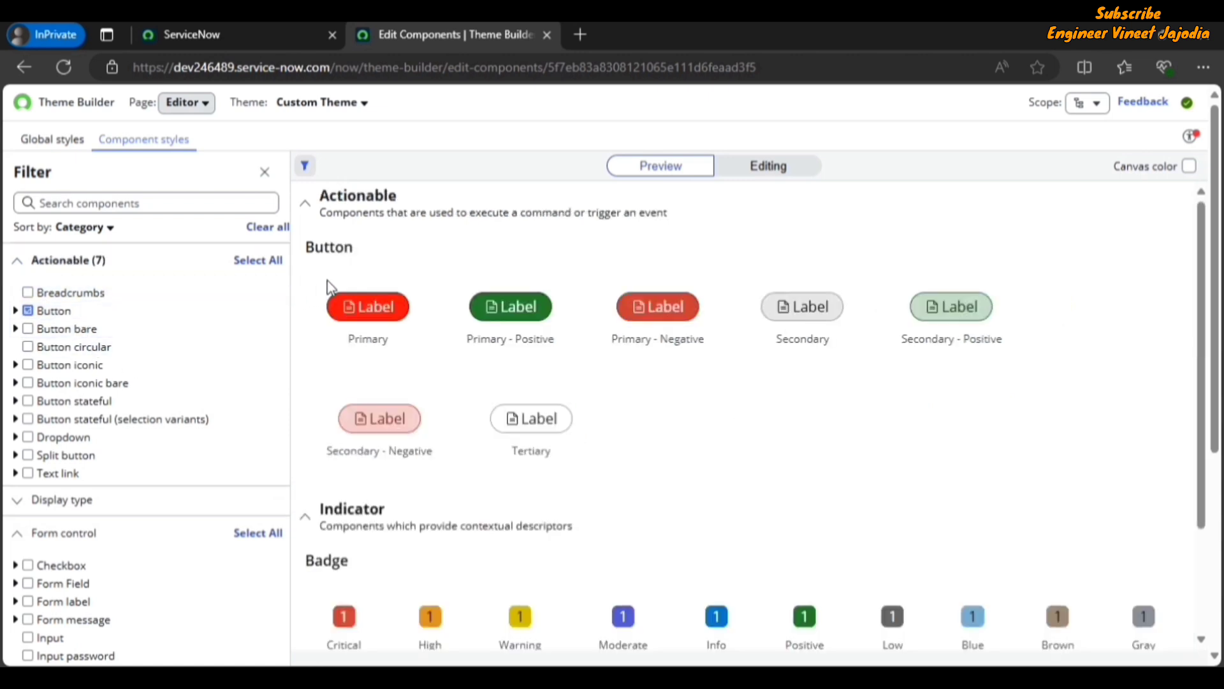
{"action": "scroll", "coordinate": [70, 402], "scroll_direction": "down", "scroll_amount": 2}
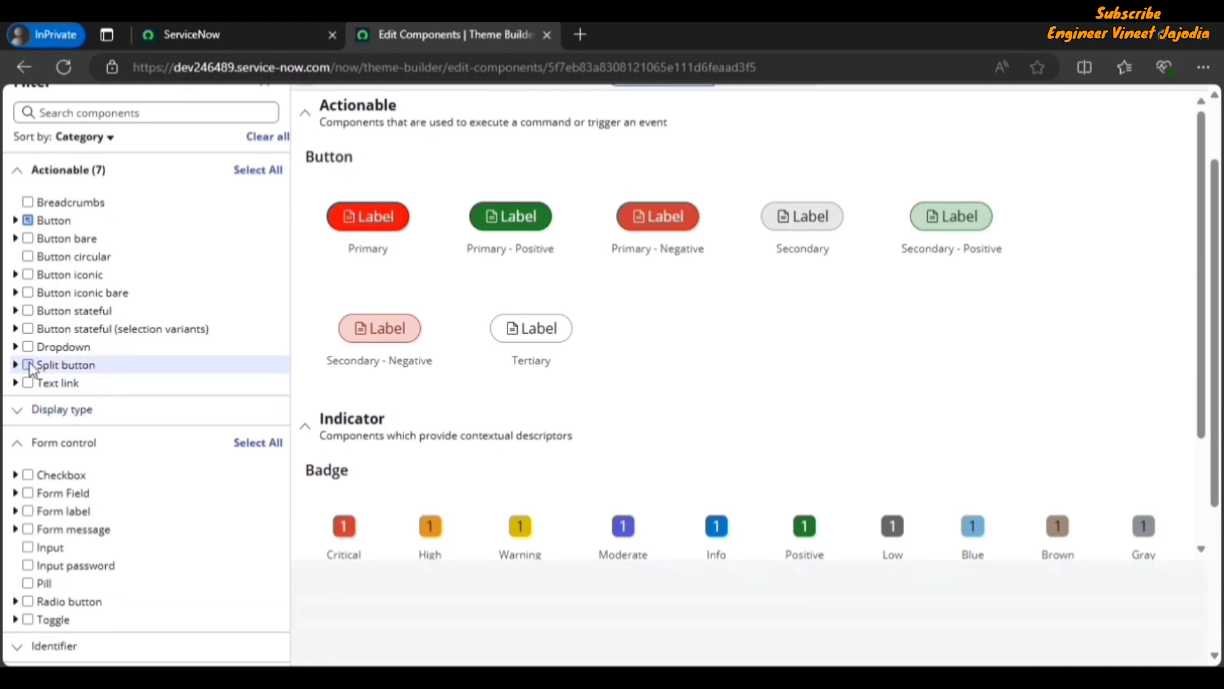
{"action": "left_click", "coordinate": [66, 366]}
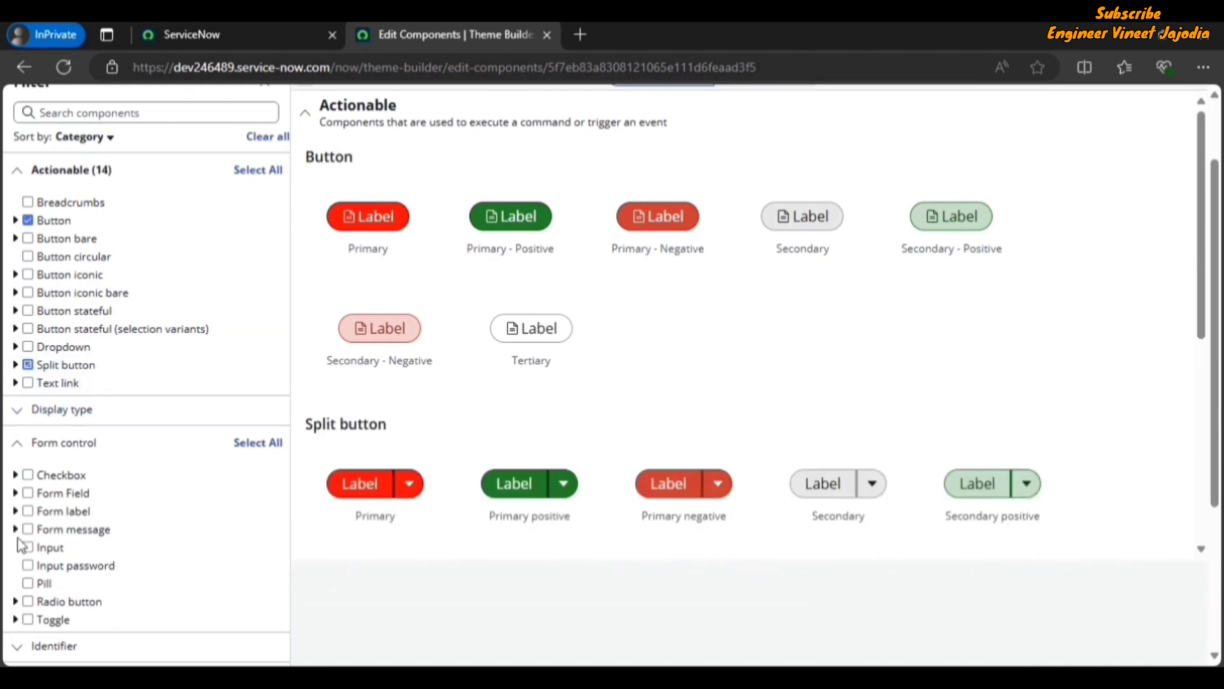
Step: Add the form controls Checkbox and Form message to the component filter and review their previews
{"action": "left_click", "coordinate": [28, 475]}
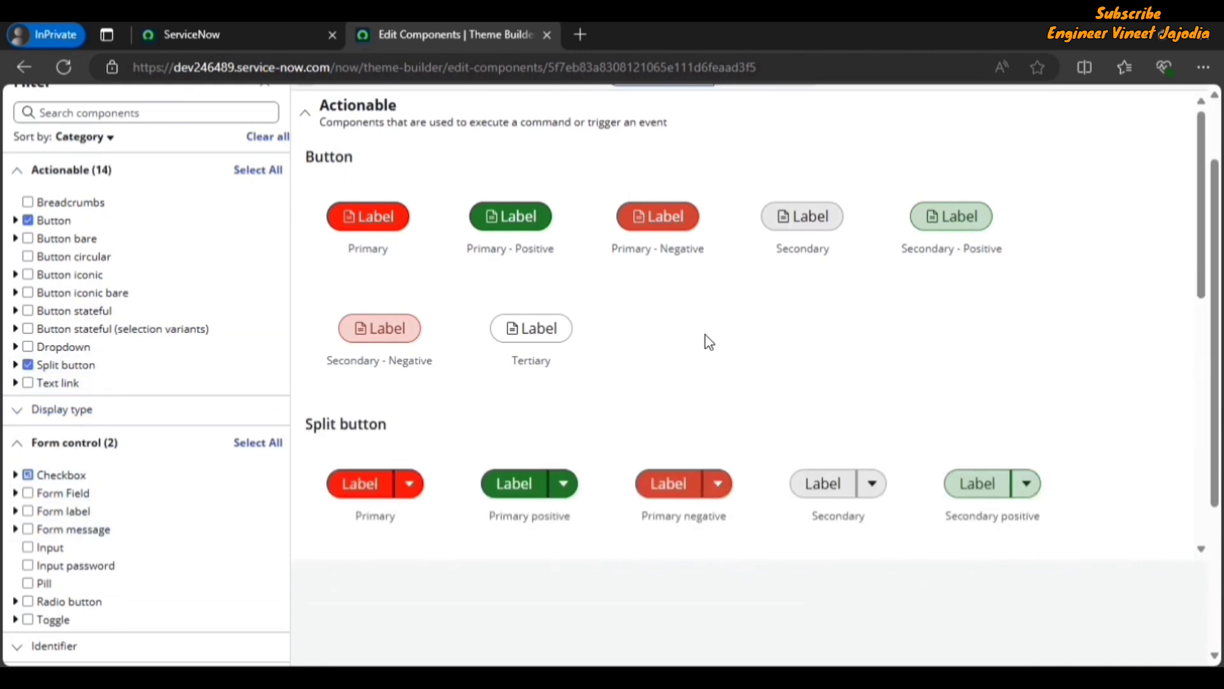
{"action": "scroll", "coordinate": [707, 344], "scroll_direction": "down", "scroll_amount": 3}
{"action": "scroll", "coordinate": [574, 408], "scroll_direction": "down", "scroll_amount": 5}
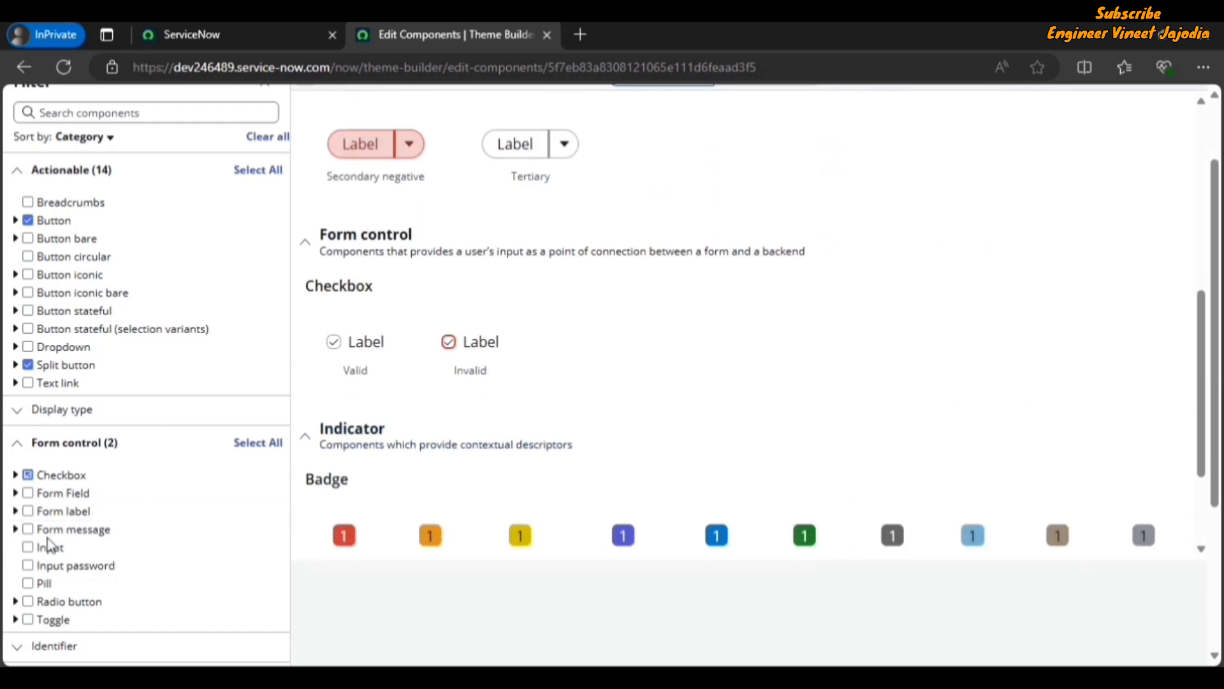
{"action": "left_click", "coordinate": [27, 529]}
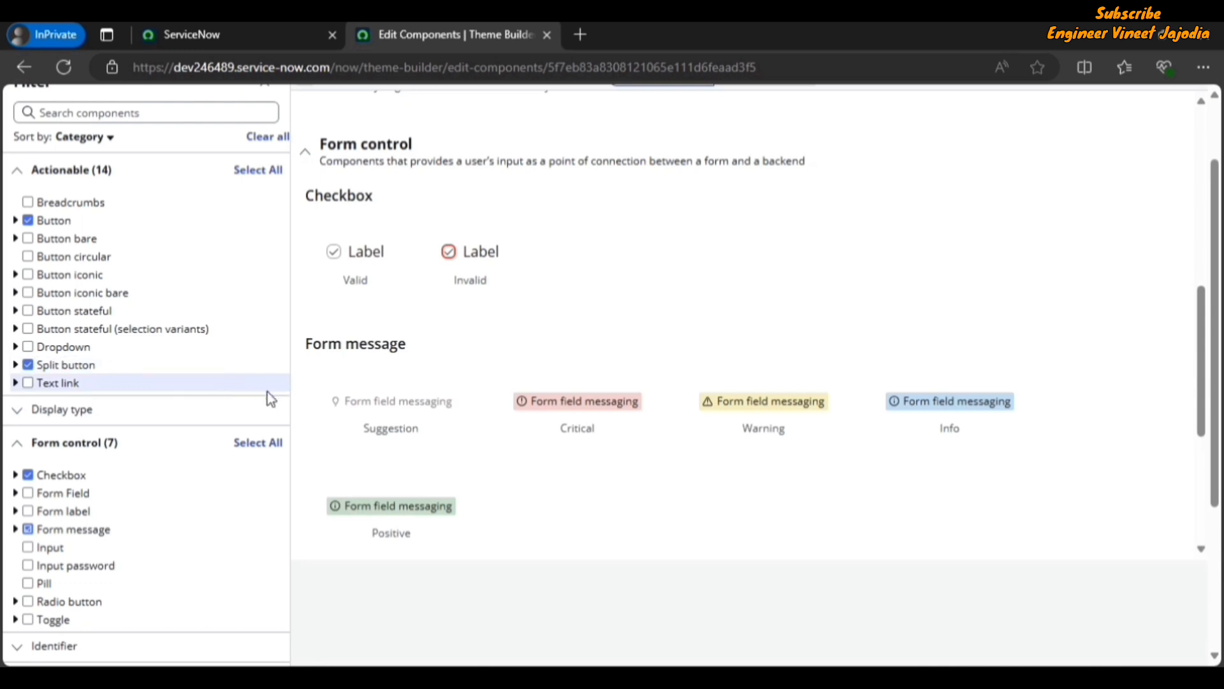
Step: Clear all selected component filters and close the filter pane
{"action": "scroll", "coordinate": [683, 446], "scroll_direction": "up", "scroll_amount": 10}
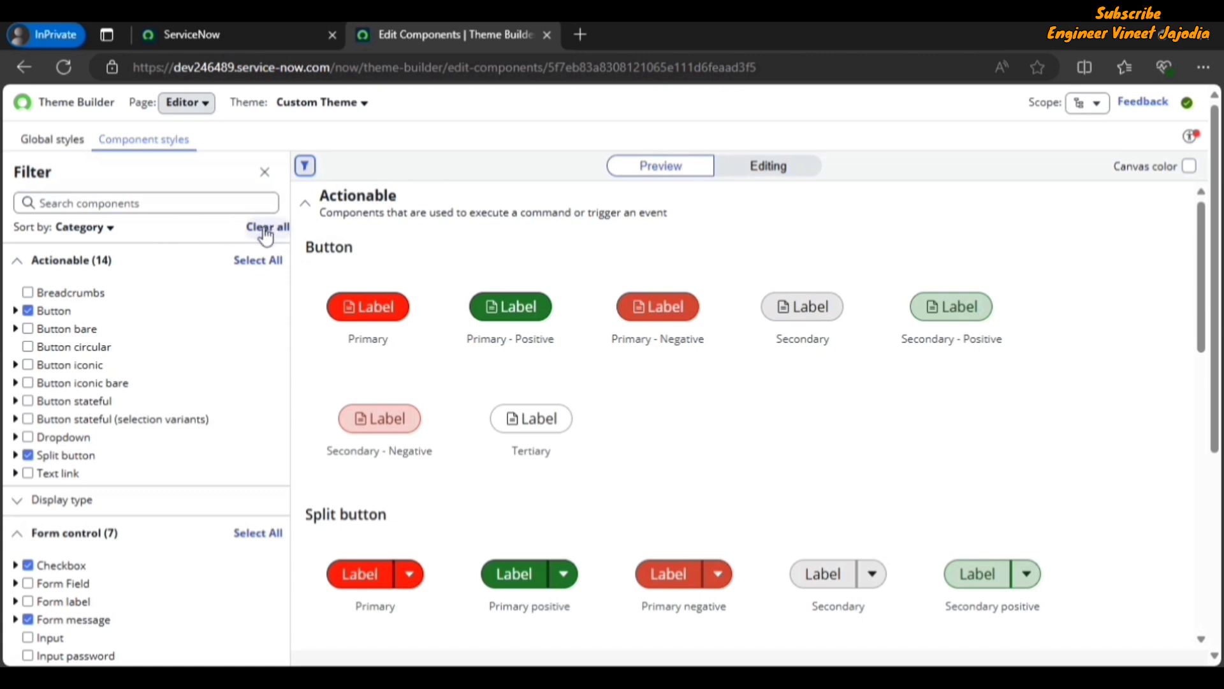
{"action": "left_click", "coordinate": [266, 231]}
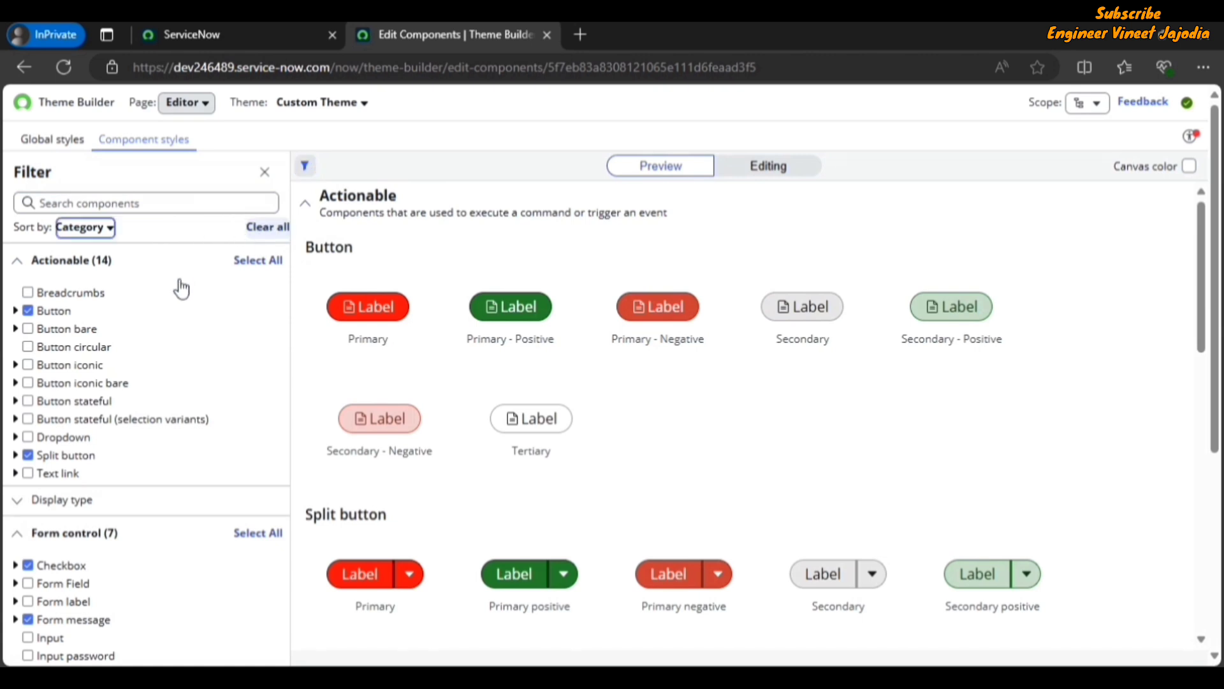
{"action": "left_click", "coordinate": [264, 182]}
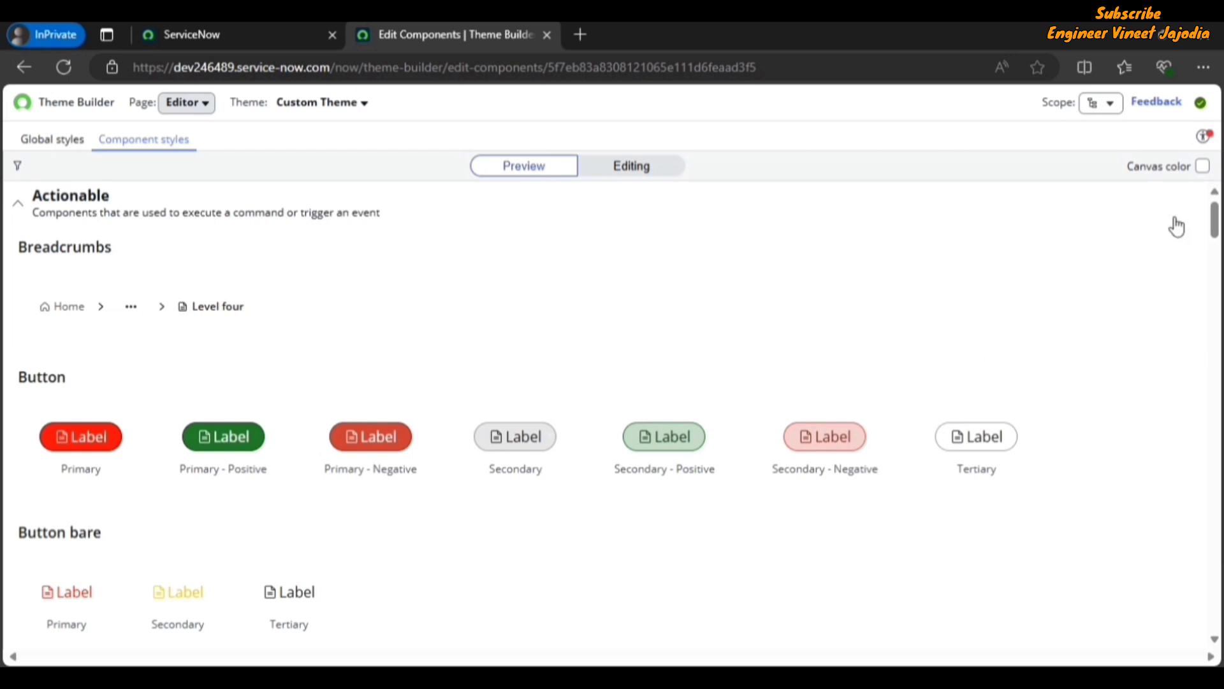
Step: Try the background--tertiary color #E6E6E6 as the preview's canvas color and inspect the components against it
{"action": "left_click", "coordinate": [1203, 169]}
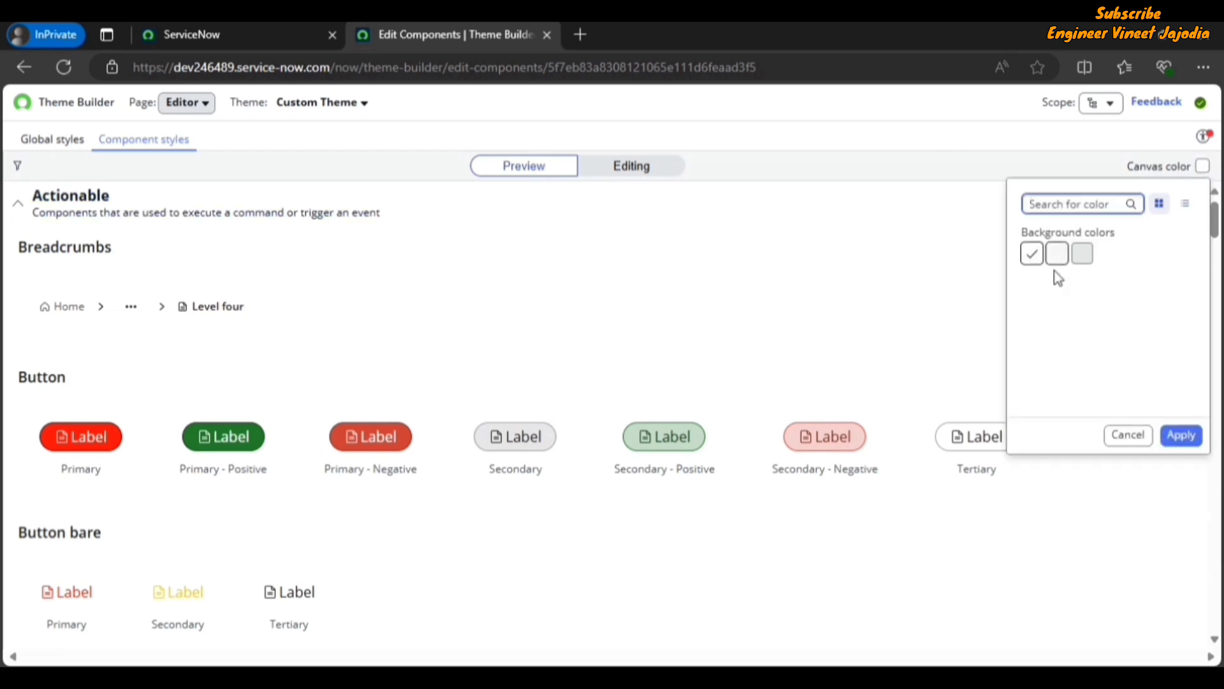
{"action": "left_click", "coordinate": [1083, 253]}
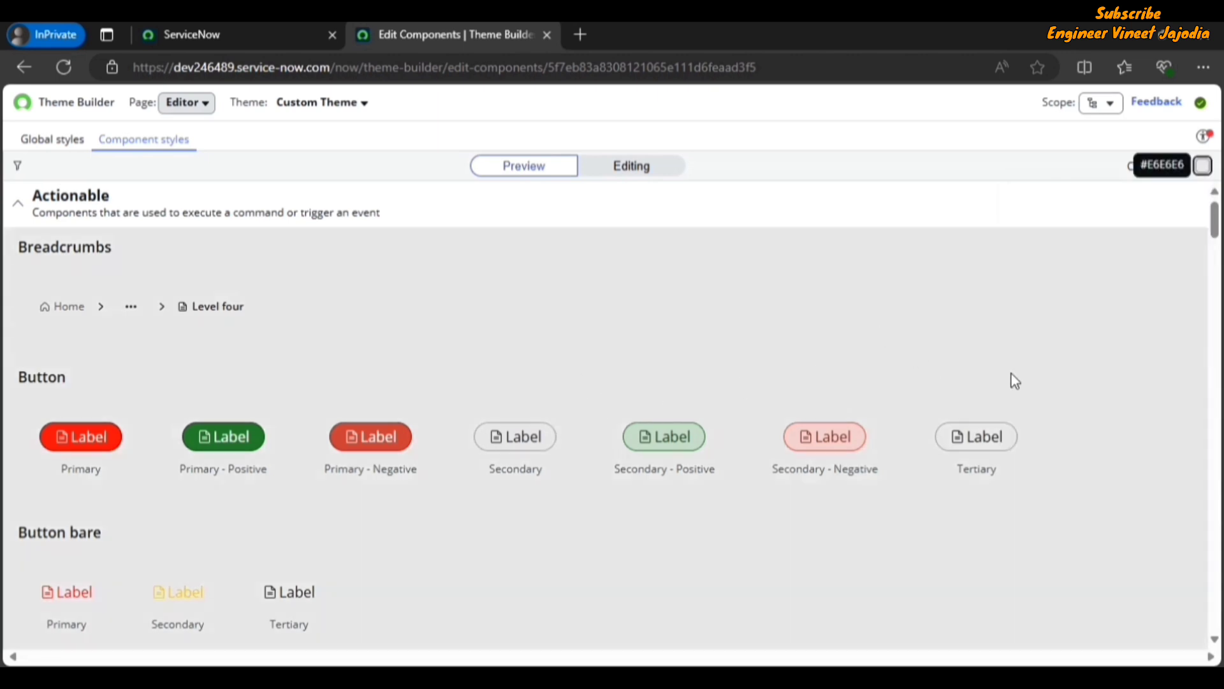
{"action": "scroll", "coordinate": [1004, 389], "scroll_direction": "down", "scroll_amount": 6}
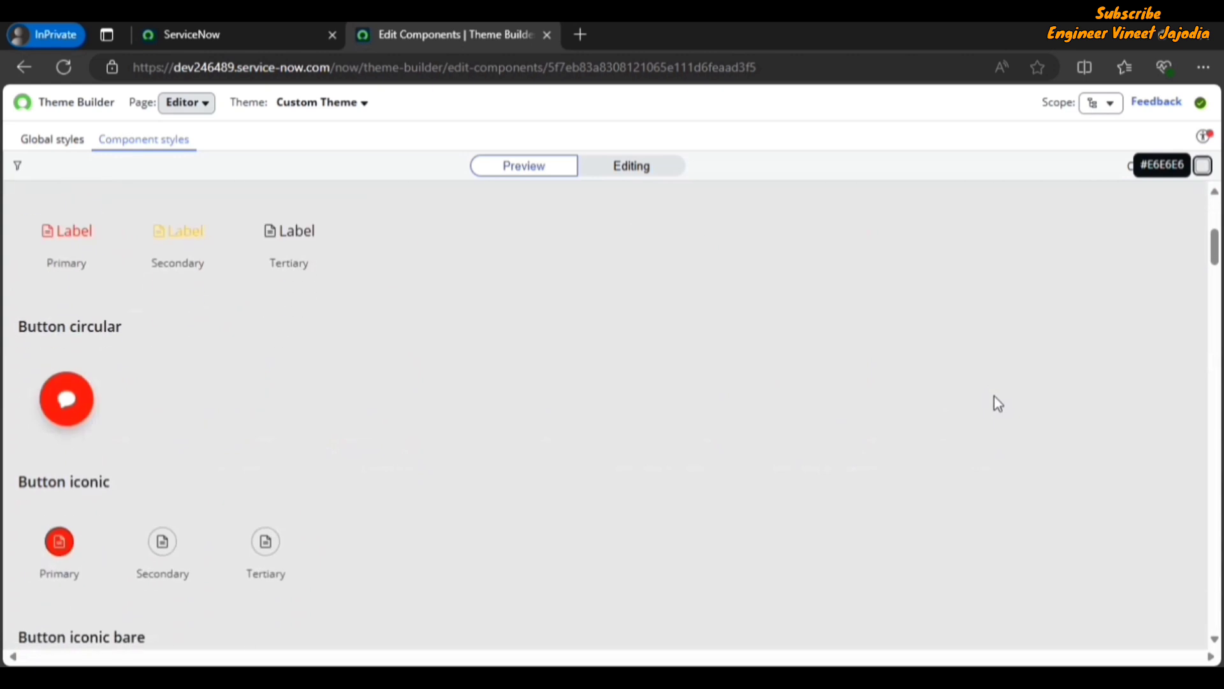
{"action": "scroll", "coordinate": [994, 396], "scroll_direction": "up", "scroll_amount": 6}
Step: Look at the canvas colors in list and grid form, and set the canvas back to background--primary
{"action": "left_click", "coordinate": [1202, 166]}
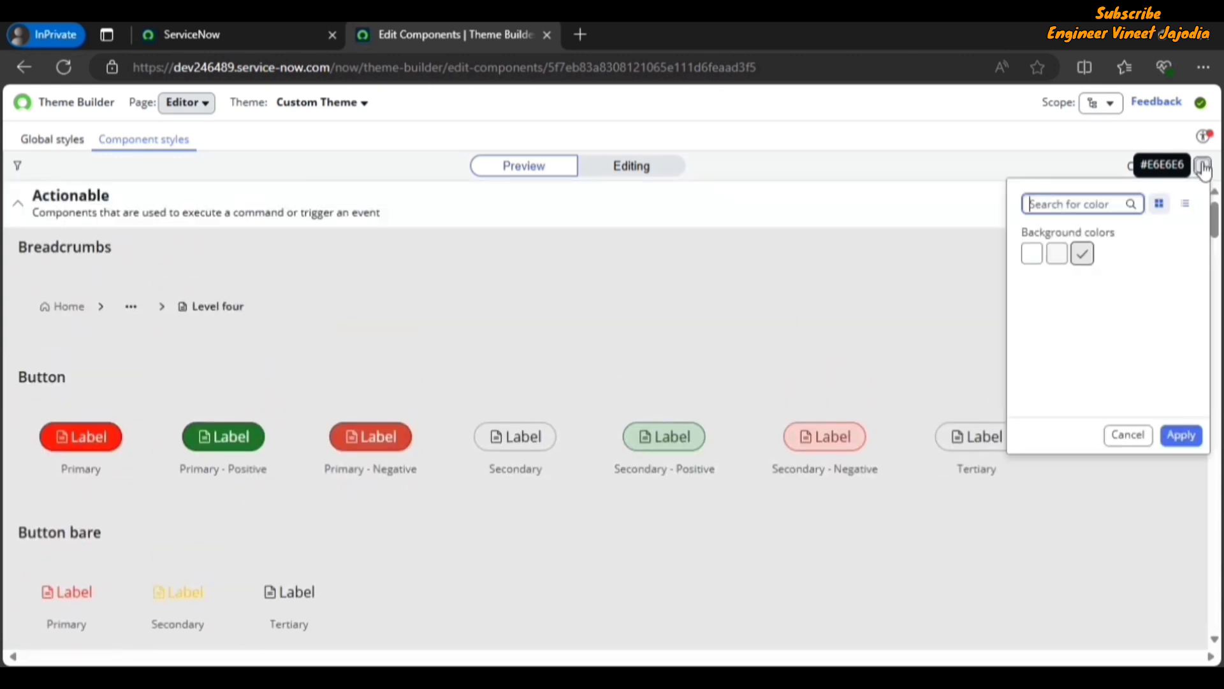
{"action": "left_click", "coordinate": [1186, 213]}
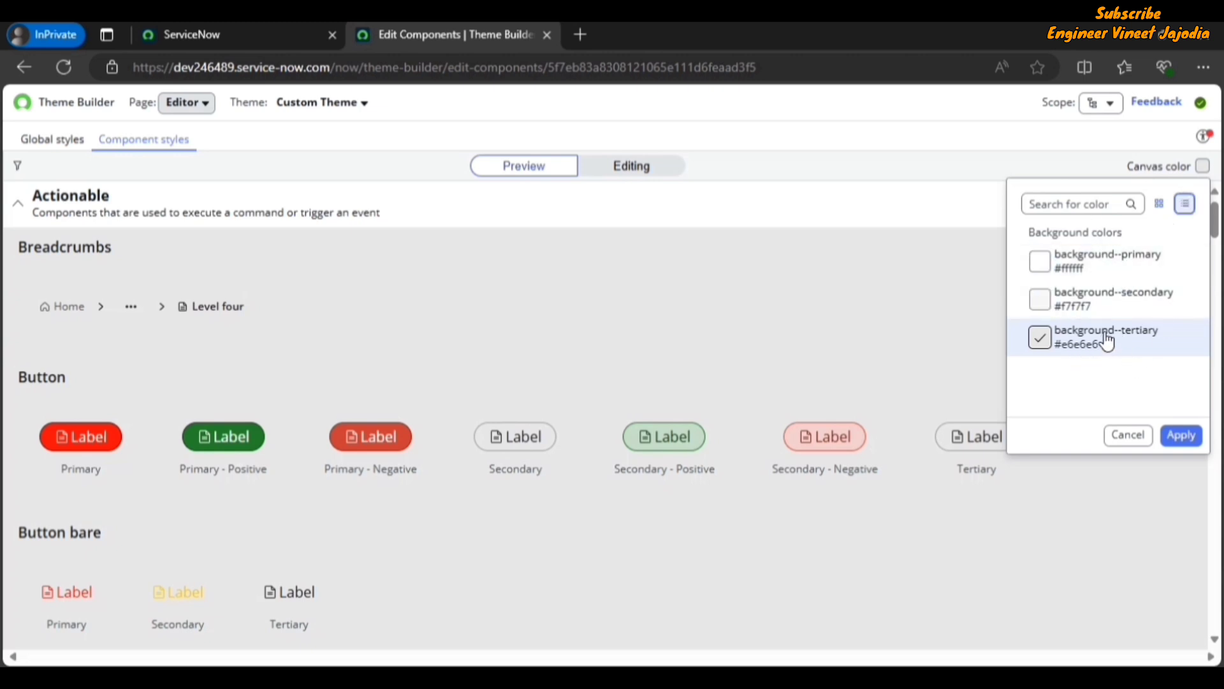
{"action": "left_click", "coordinate": [1160, 205]}
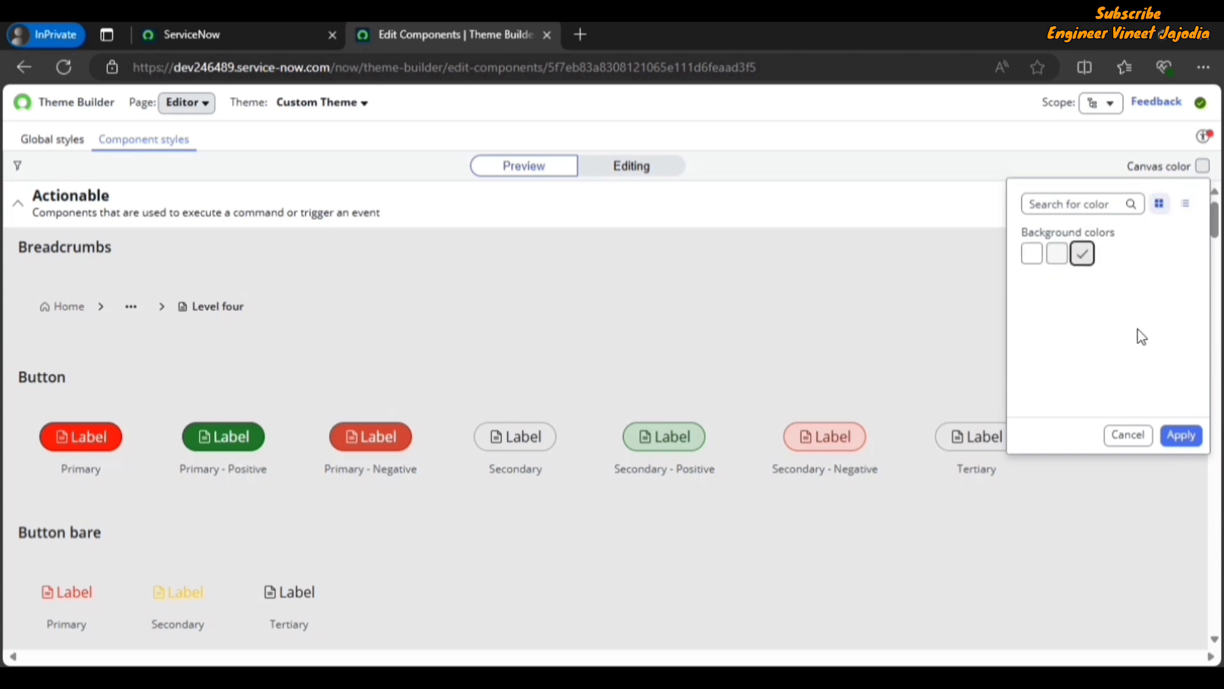
{"action": "left_click", "coordinate": [1031, 255]}
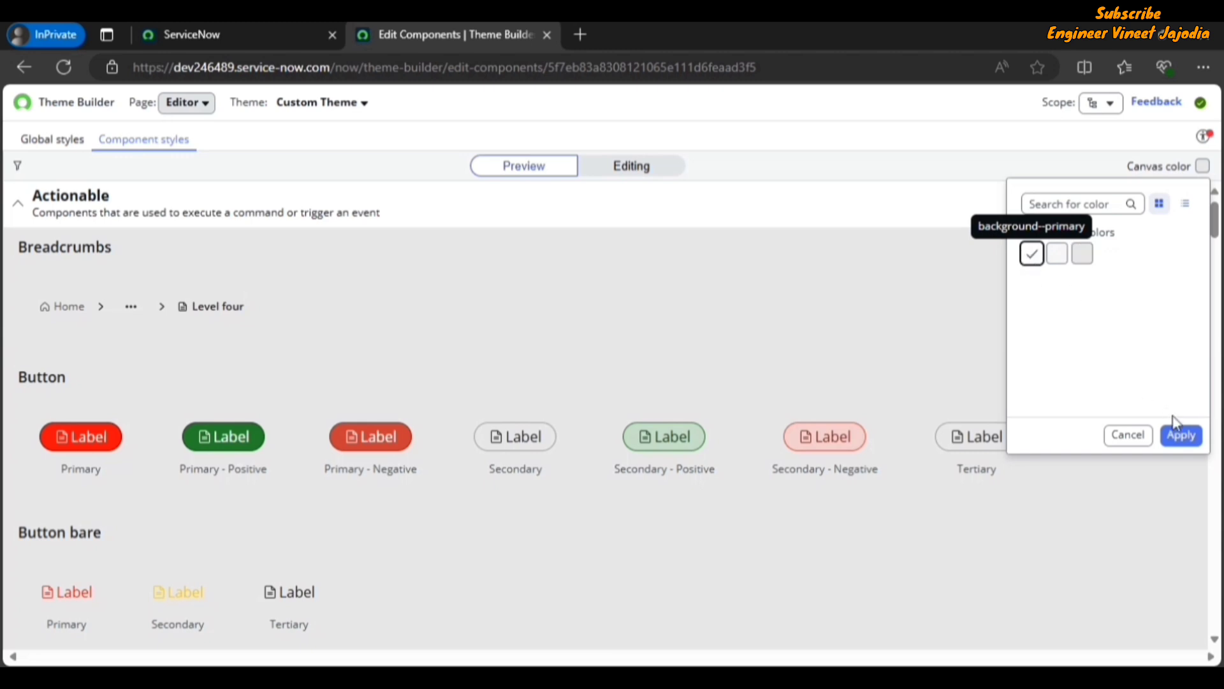
{"action": "left_click", "coordinate": [1170, 442]}
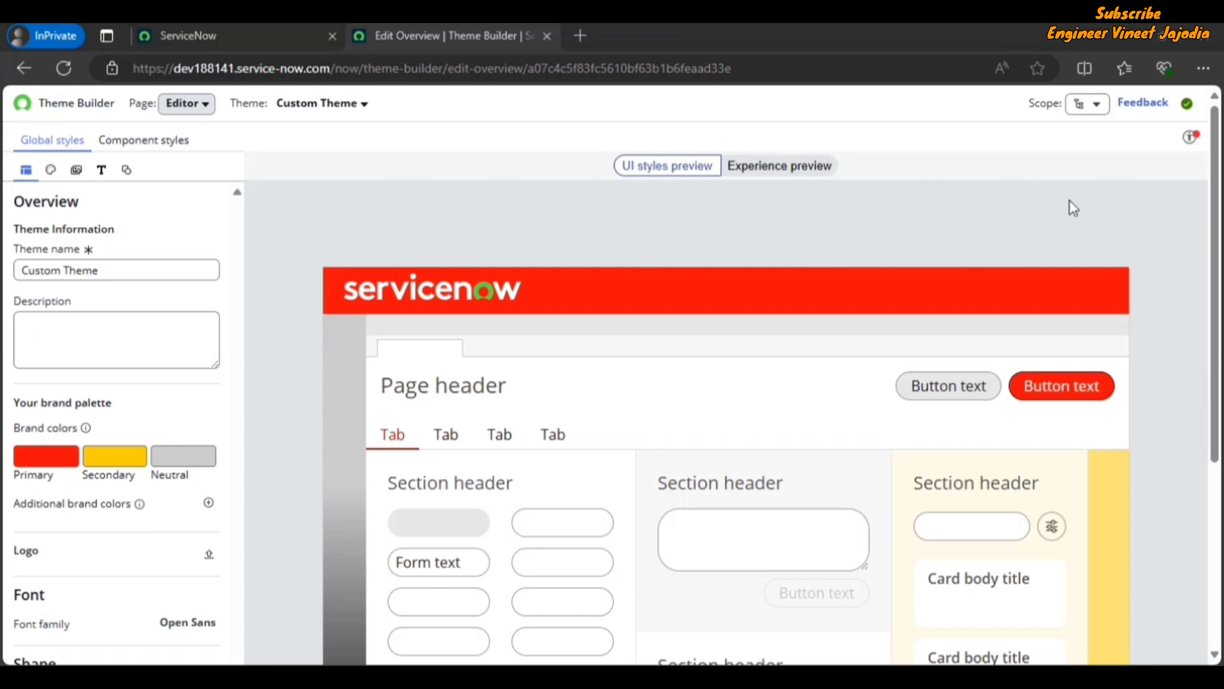
Step: Check the accessibility preferences for contrast issues and go from there to the component styles
{"action": "left_click", "coordinate": [1192, 139]}
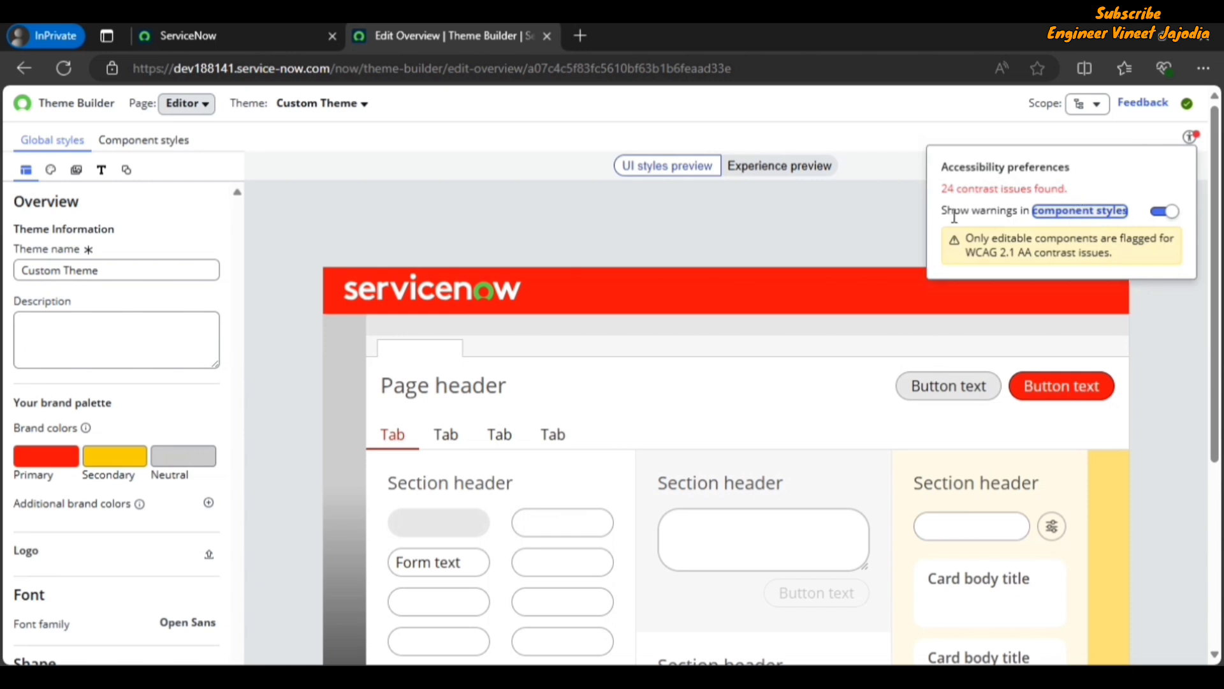
{"action": "left_click", "coordinate": [1084, 213]}
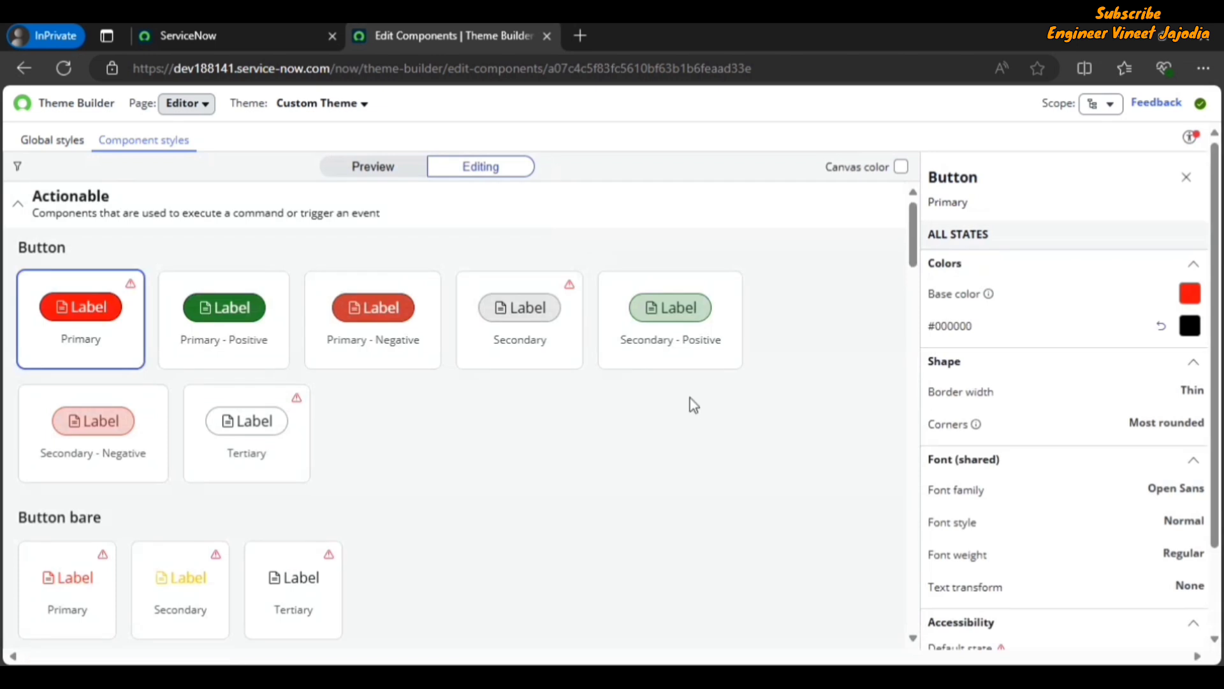
Step: Examine the contrast warnings on the Button variants and the accessibility details for the Primary button's default state
{"action": "mouse_move", "coordinate": [131, 288]}
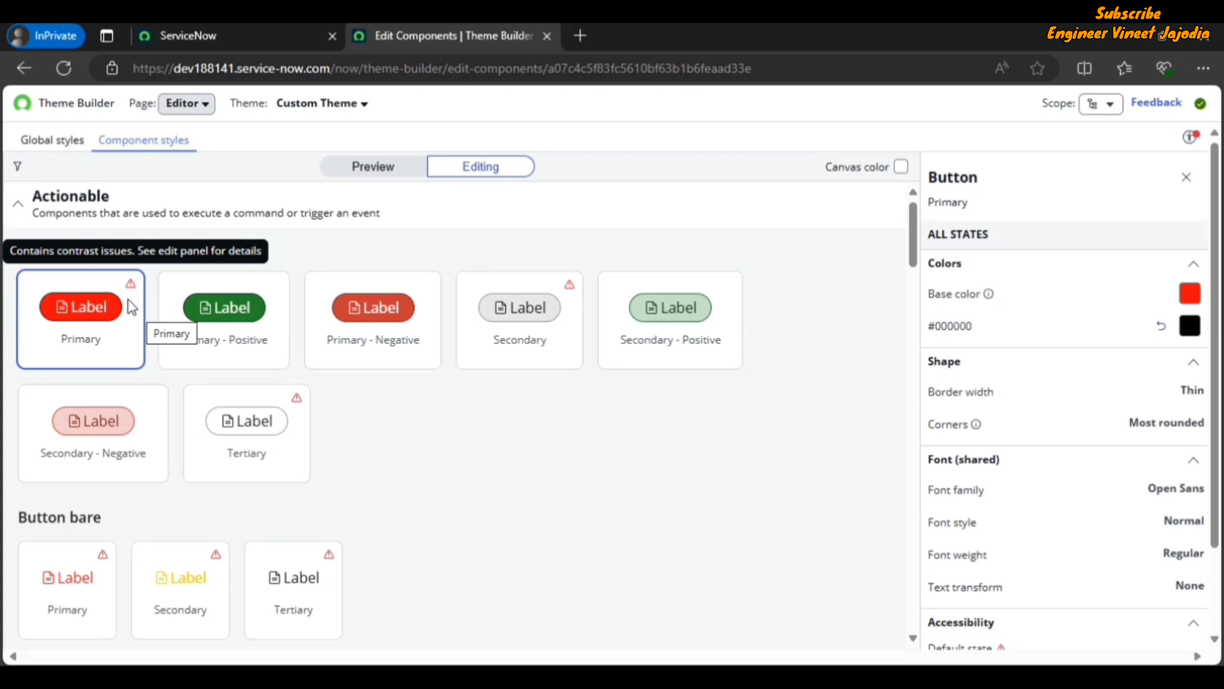
{"action": "mouse_move", "coordinate": [581, 304]}
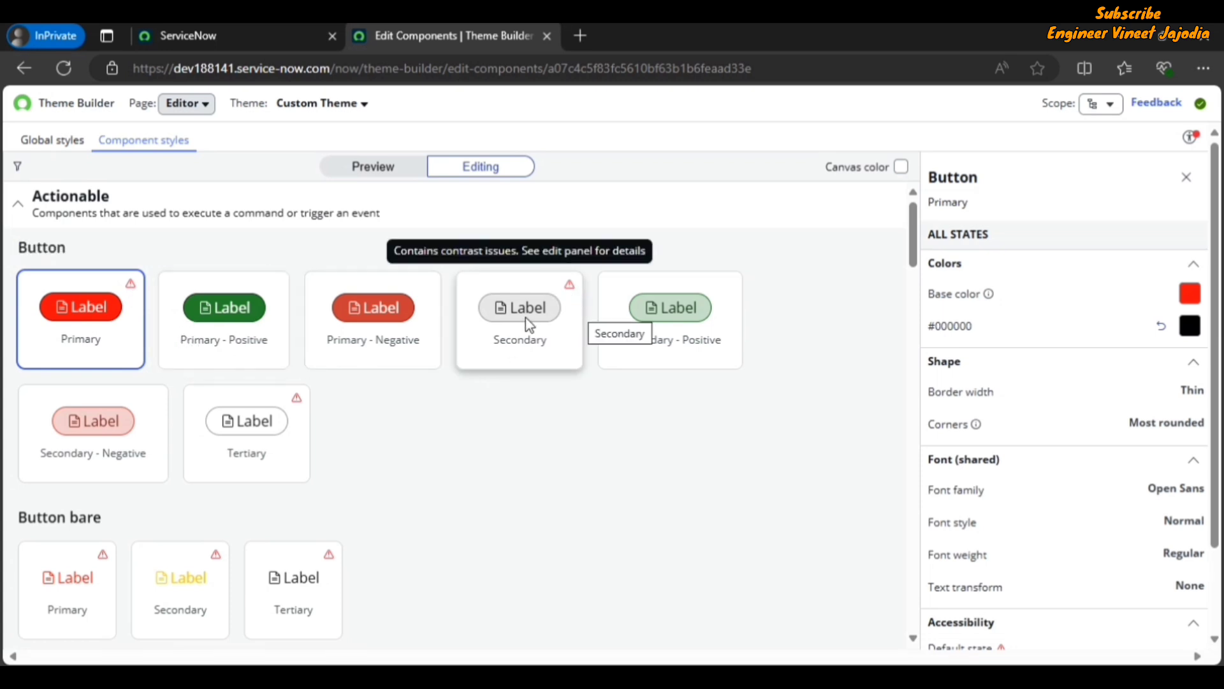
{"action": "mouse_move", "coordinate": [250, 437]}
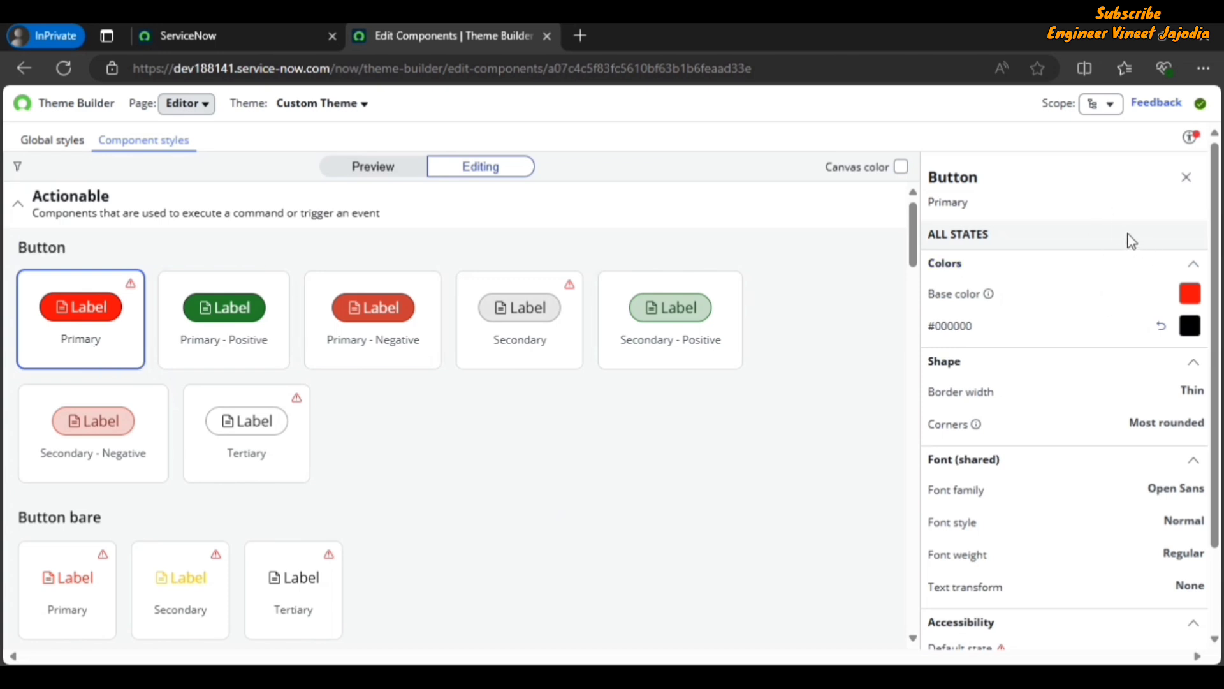
{"action": "scroll", "coordinate": [1120, 344], "scroll_direction": "down", "scroll_amount": 2}
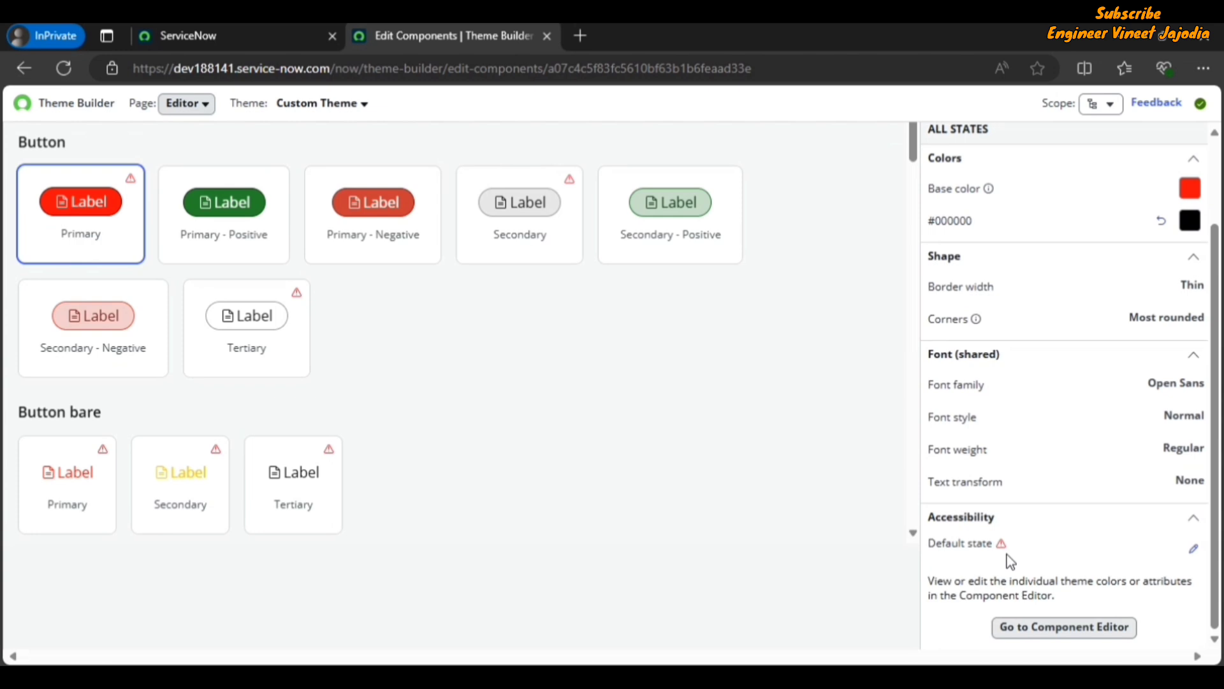
{"action": "mouse_move", "coordinate": [1002, 545]}
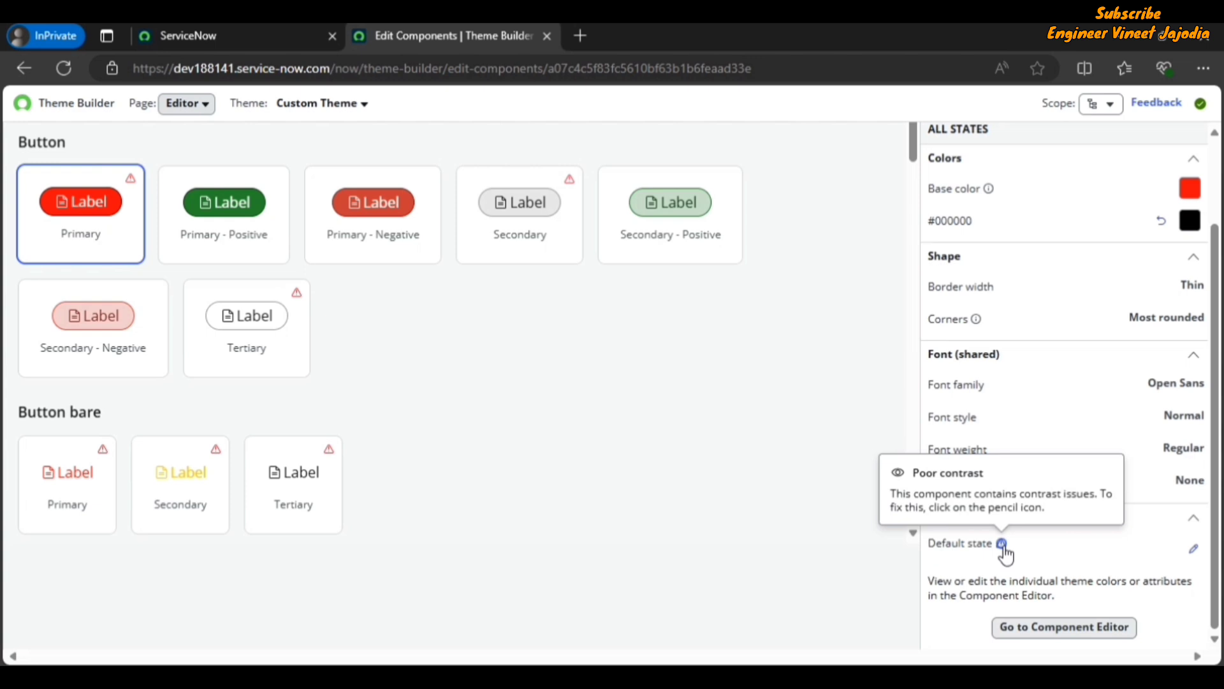
Step: Open the Primary button's default state for editing and inspect its text color contrast warning
{"action": "left_click", "coordinate": [1192, 556]}
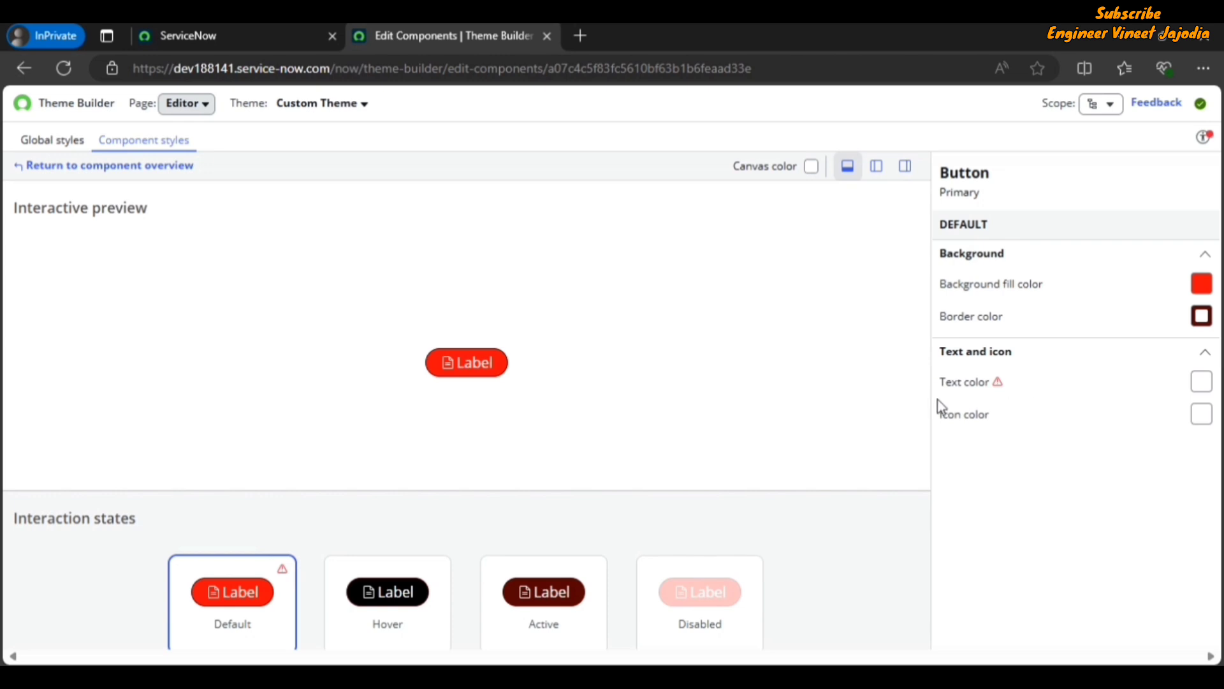
{"action": "left_click", "coordinate": [999, 383]}
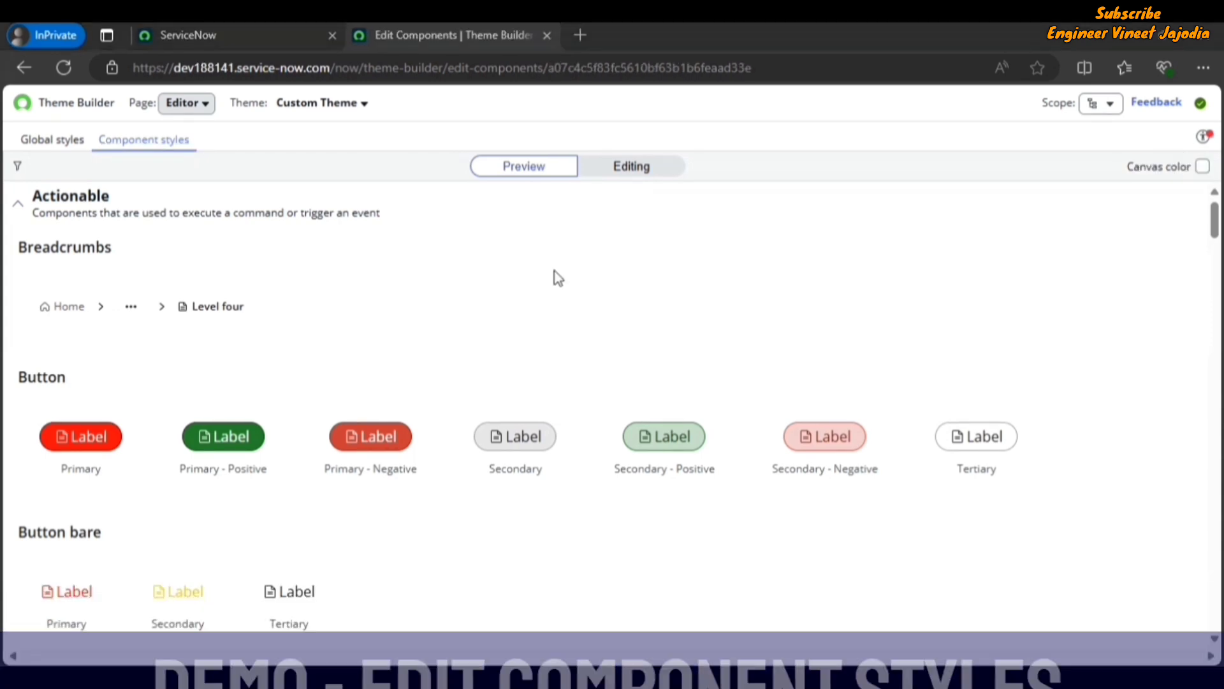
Step: Open the Primary button from the component styles in the Component Editor and select its Hover interaction state
{"action": "left_click", "coordinate": [64, 140]}
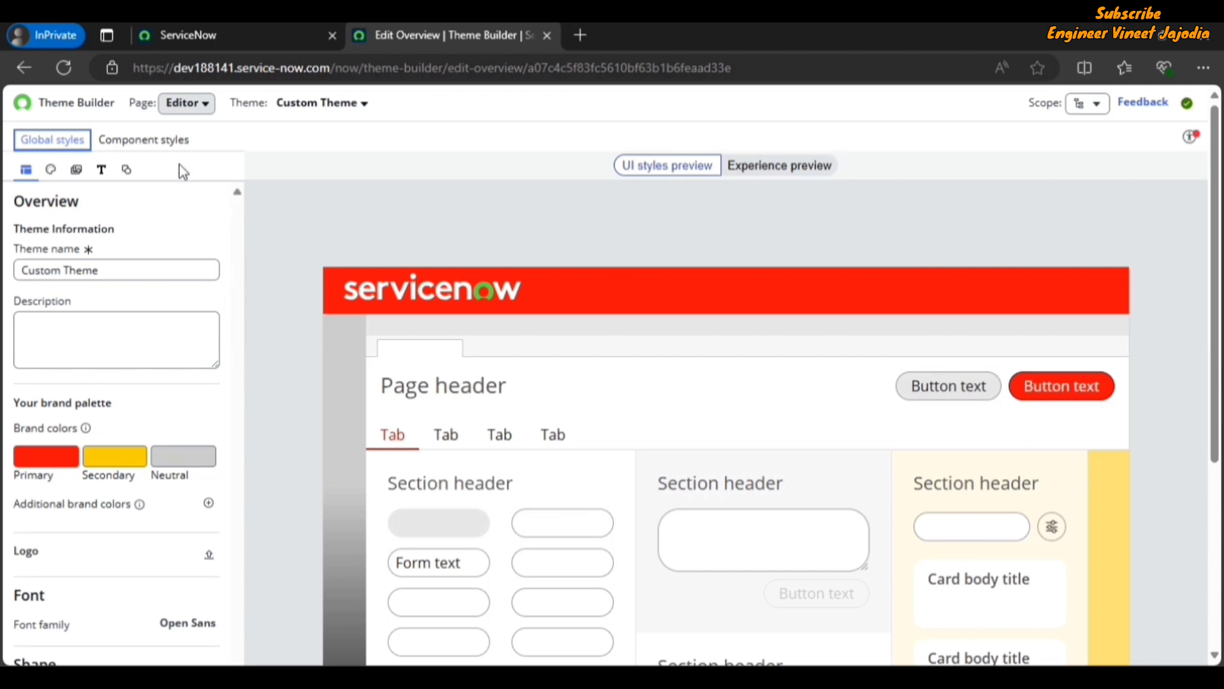
{"action": "left_click", "coordinate": [144, 140]}
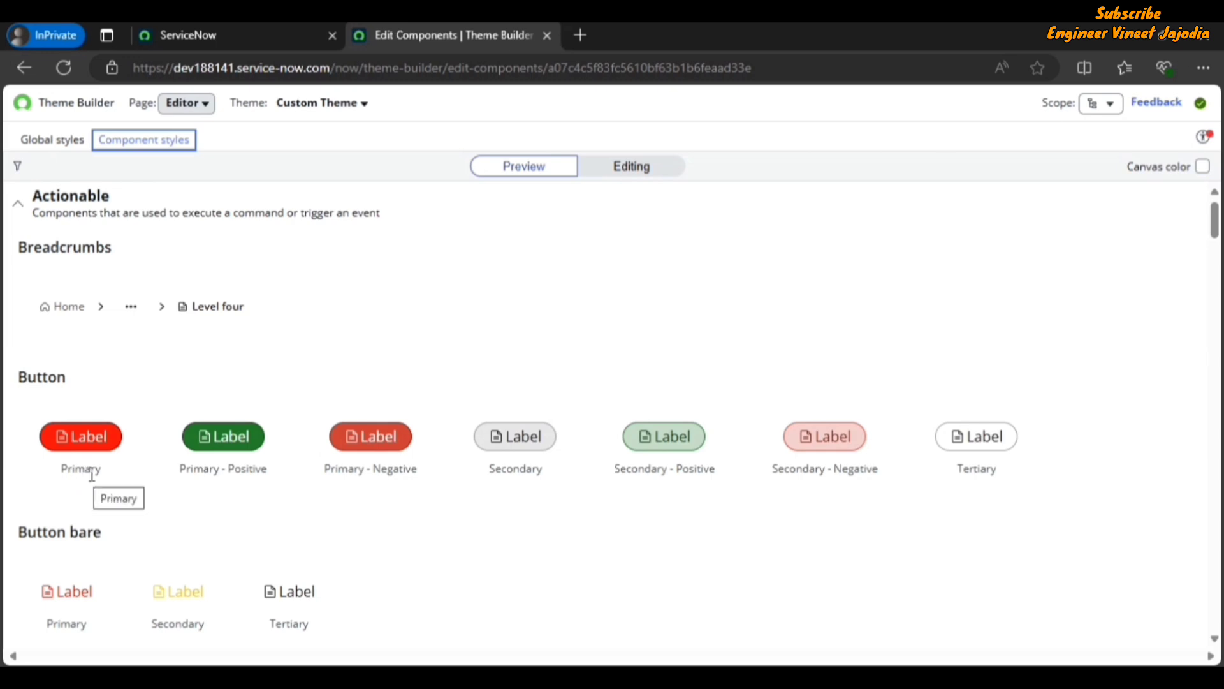
{"action": "left_click", "coordinate": [637, 170]}
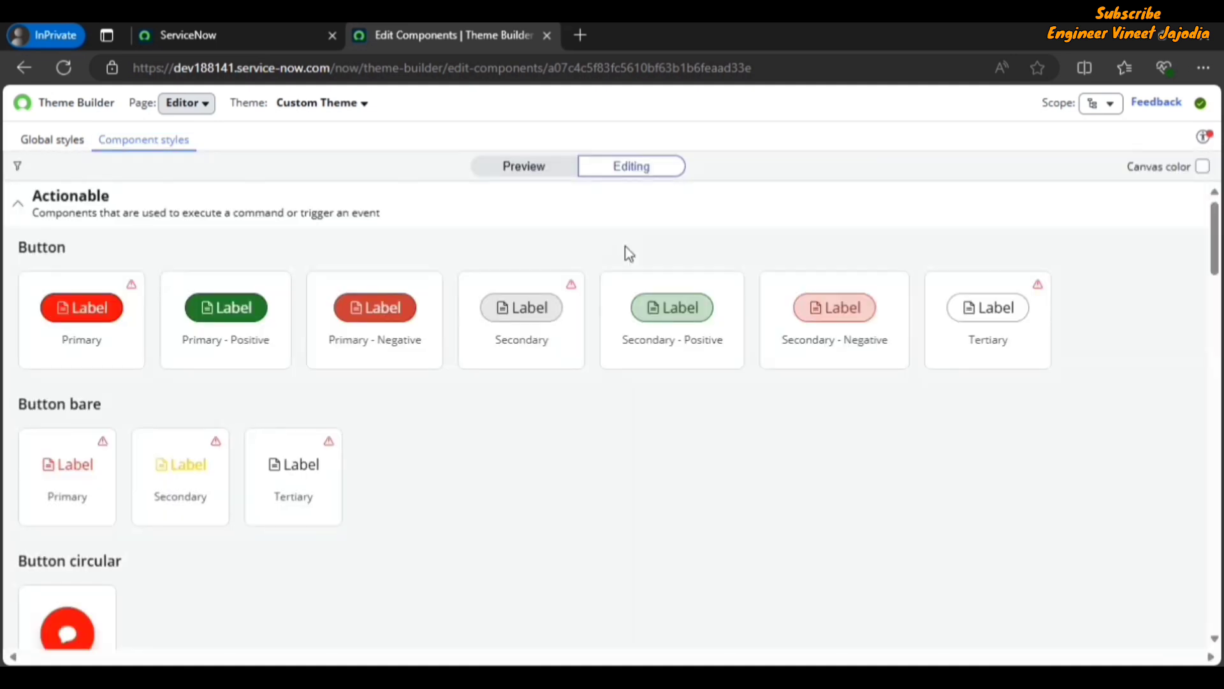
{"action": "left_click", "coordinate": [86, 355]}
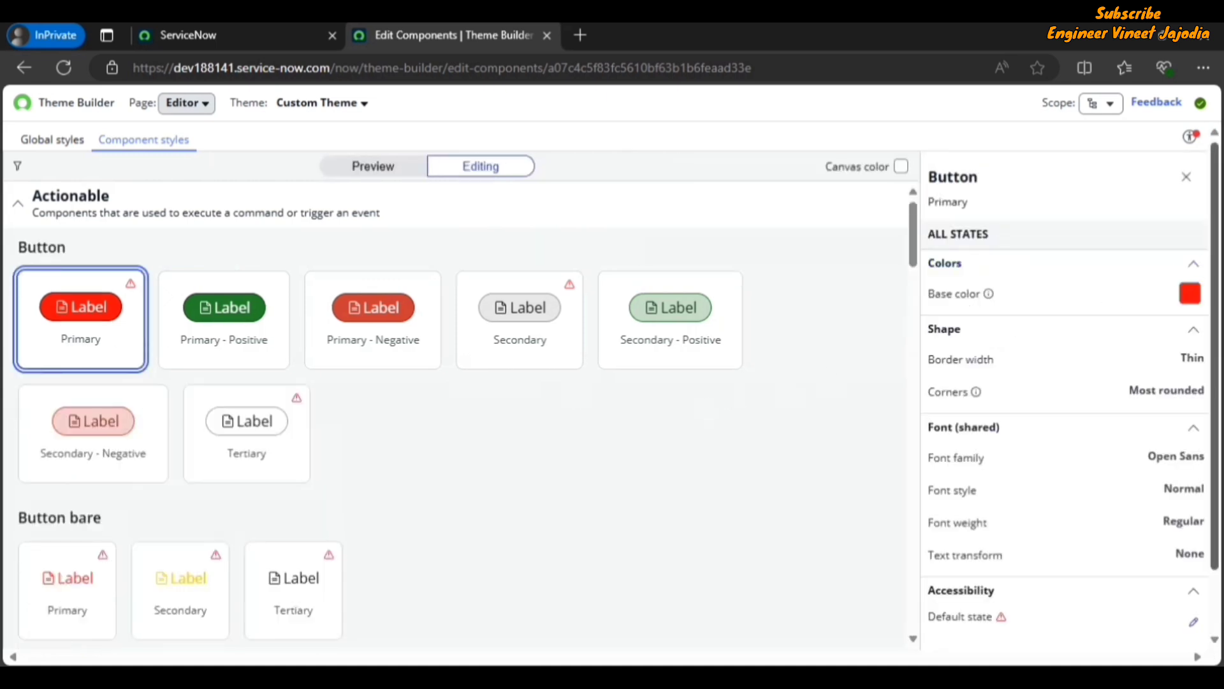
{"action": "scroll", "coordinate": [1186, 280], "scroll_direction": "down", "scroll_amount": 1}
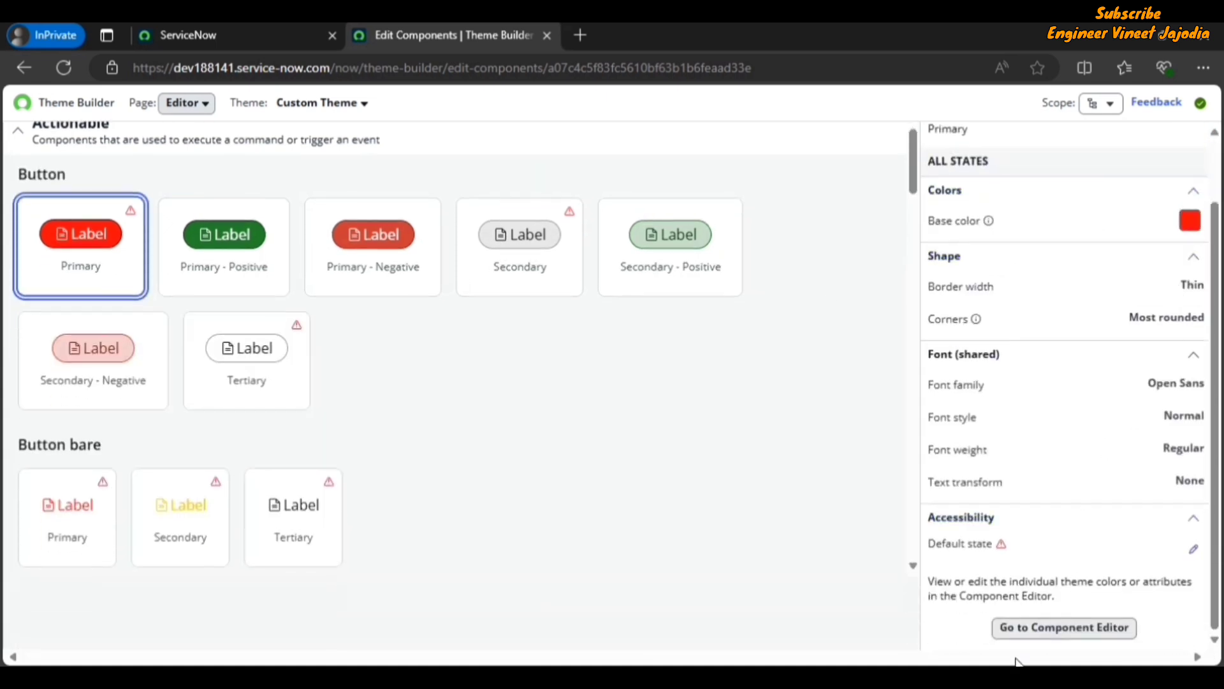
{"action": "left_click", "coordinate": [1041, 629]}
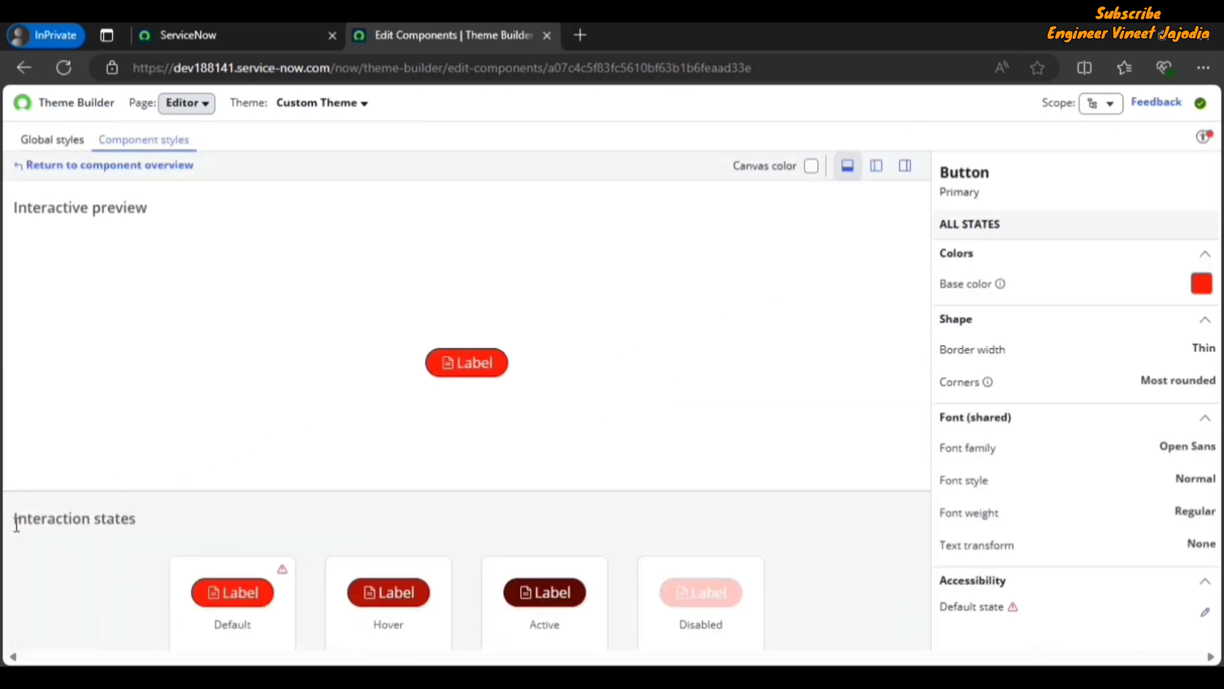
{"action": "left_click_drag", "start_coordinate": [16, 524], "coordinate": [154, 515]}
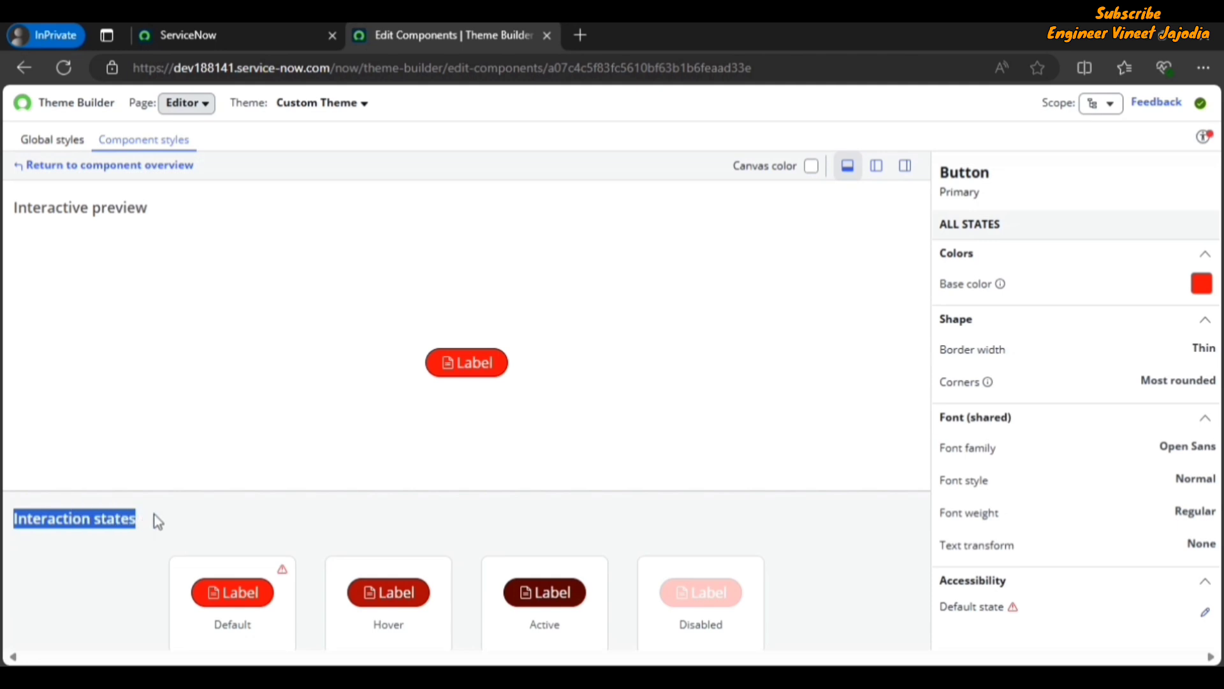
{"action": "left_click", "coordinate": [341, 522]}
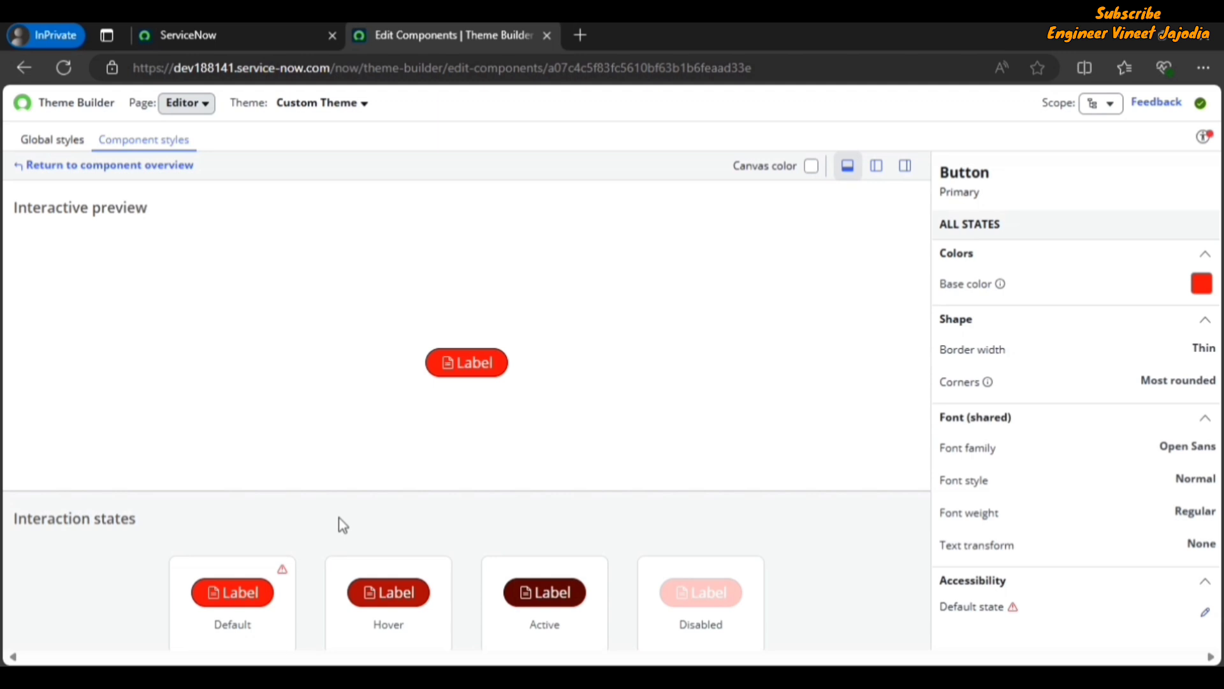
{"action": "left_click", "coordinate": [408, 619]}
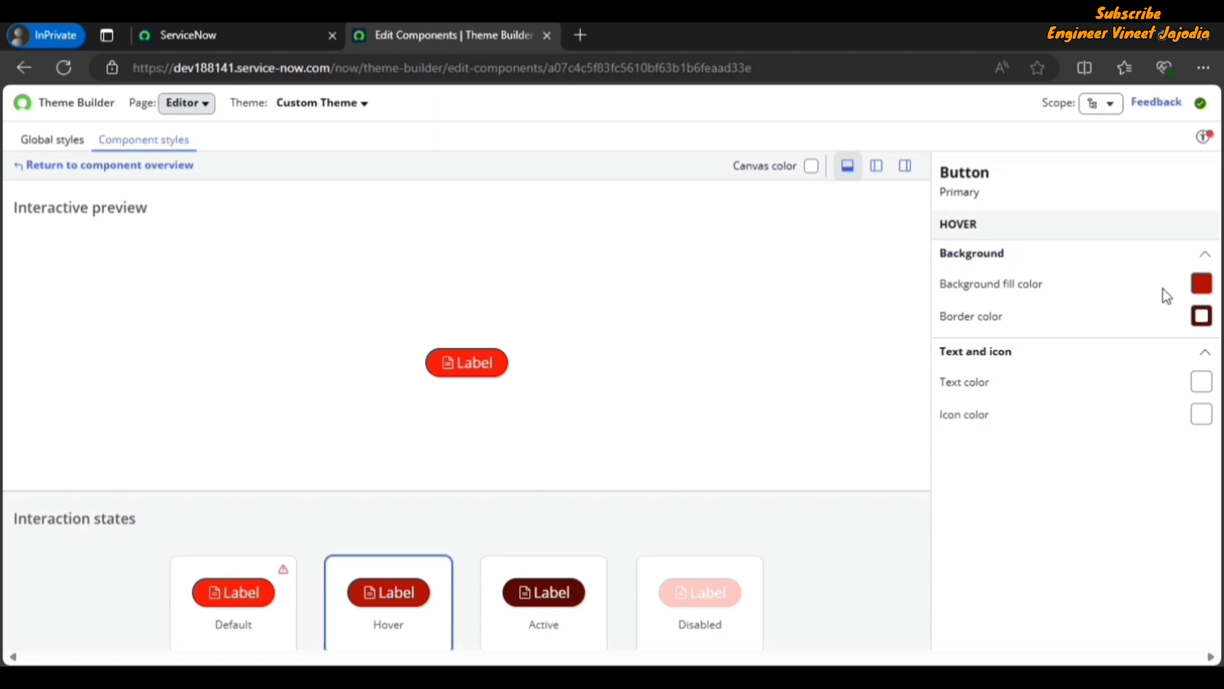
Step: Try neutral-21 as the Hover state's background fill color and revert the fill to its default
{"action": "left_click", "coordinate": [1203, 284]}
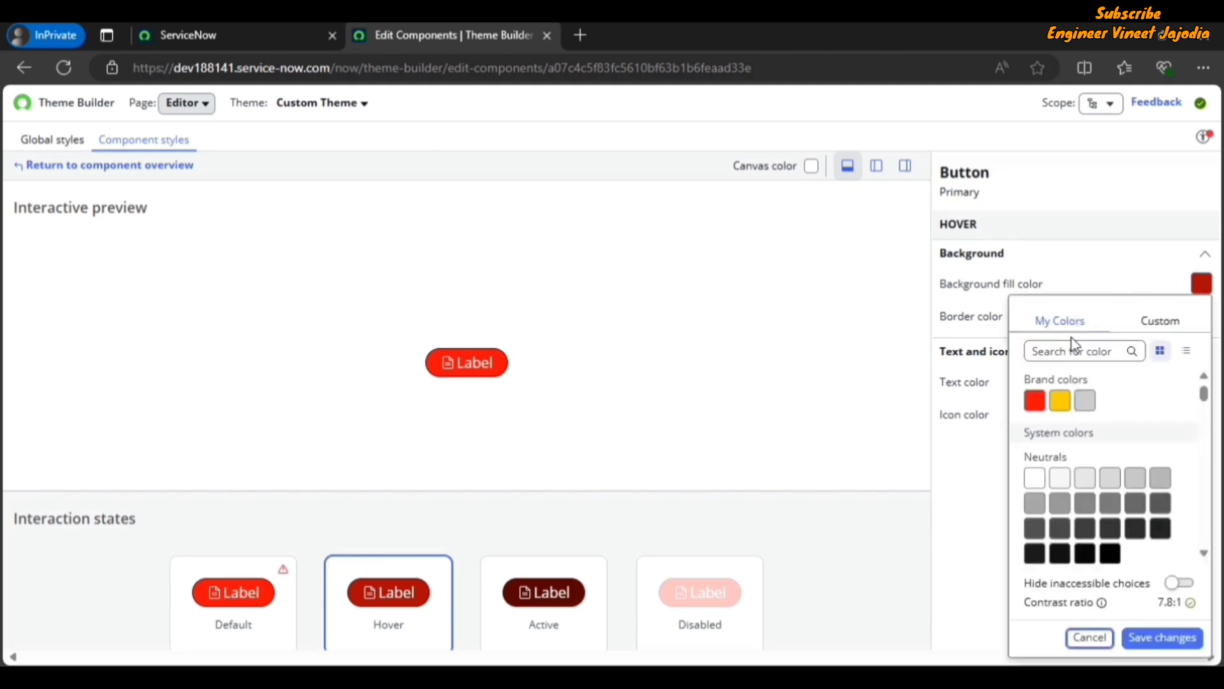
{"action": "left_click", "coordinate": [1110, 553]}
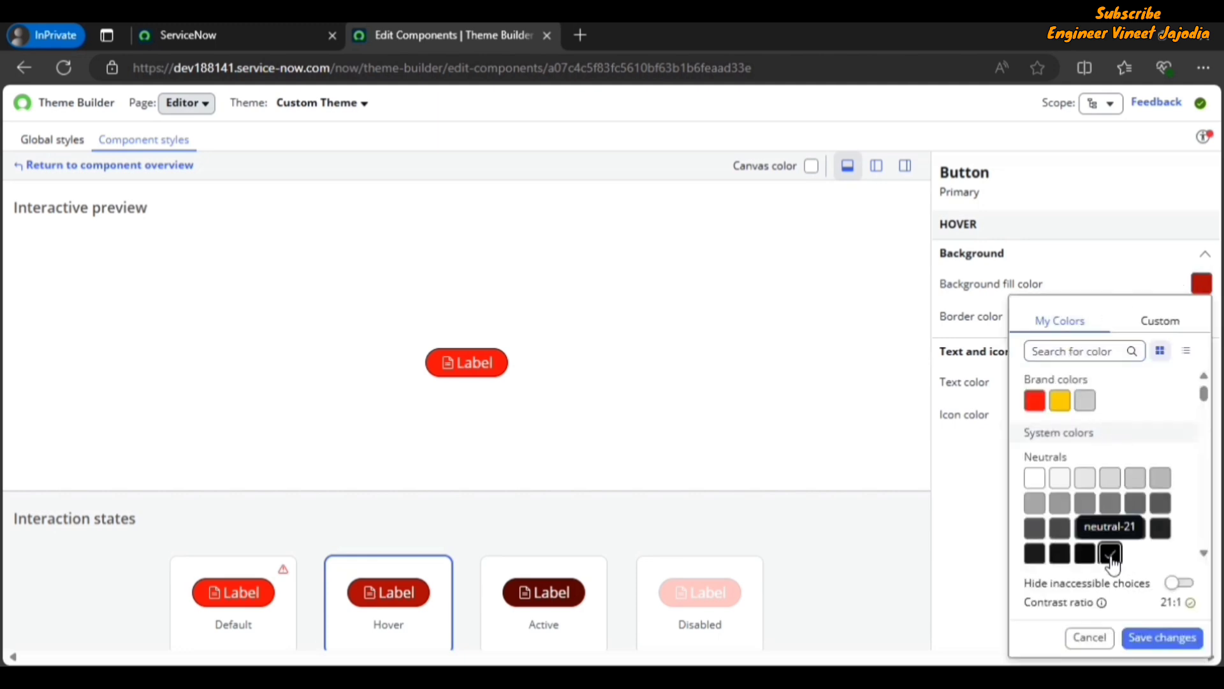
{"action": "left_click", "coordinate": [1152, 639]}
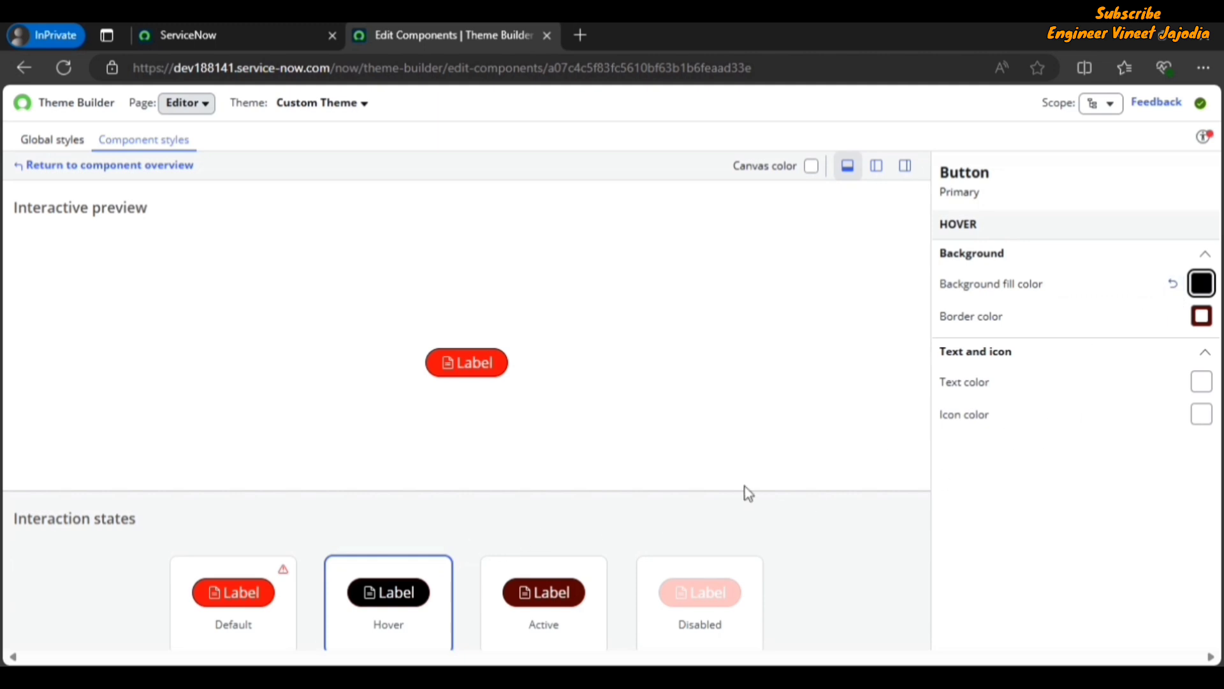
{"action": "left_click", "coordinate": [1173, 285]}
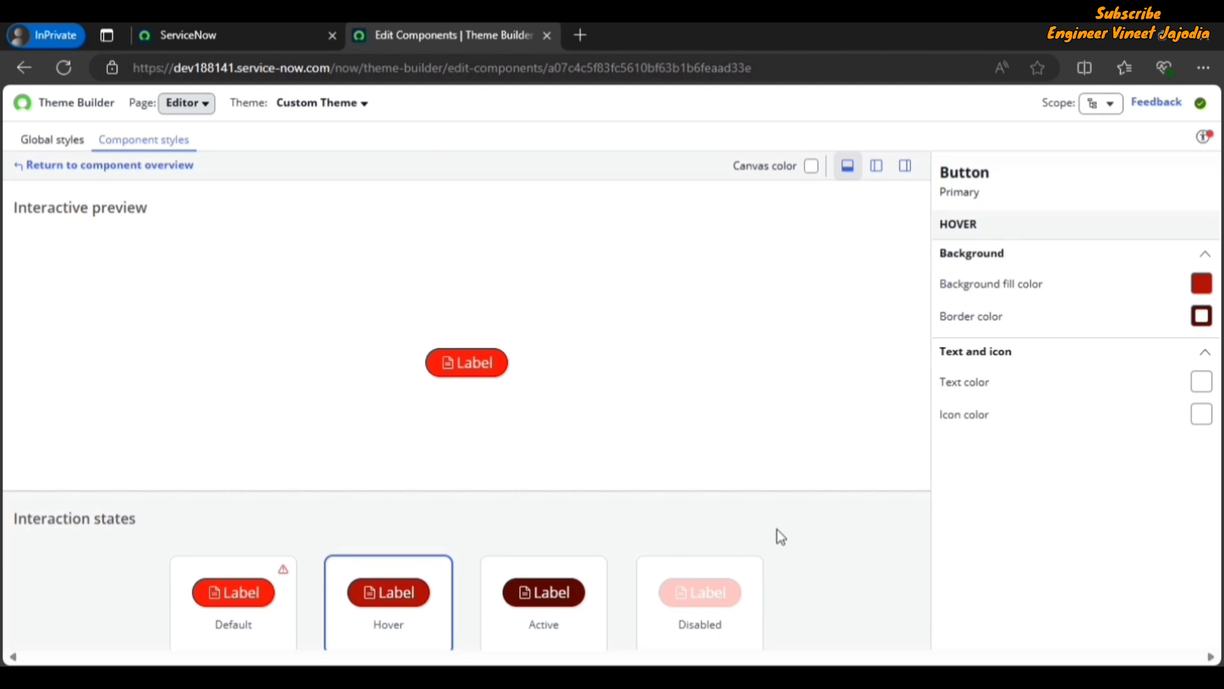
Step: Set the Hover state's background fill color to neutral-21 and save it
{"action": "left_click", "coordinate": [1204, 288]}
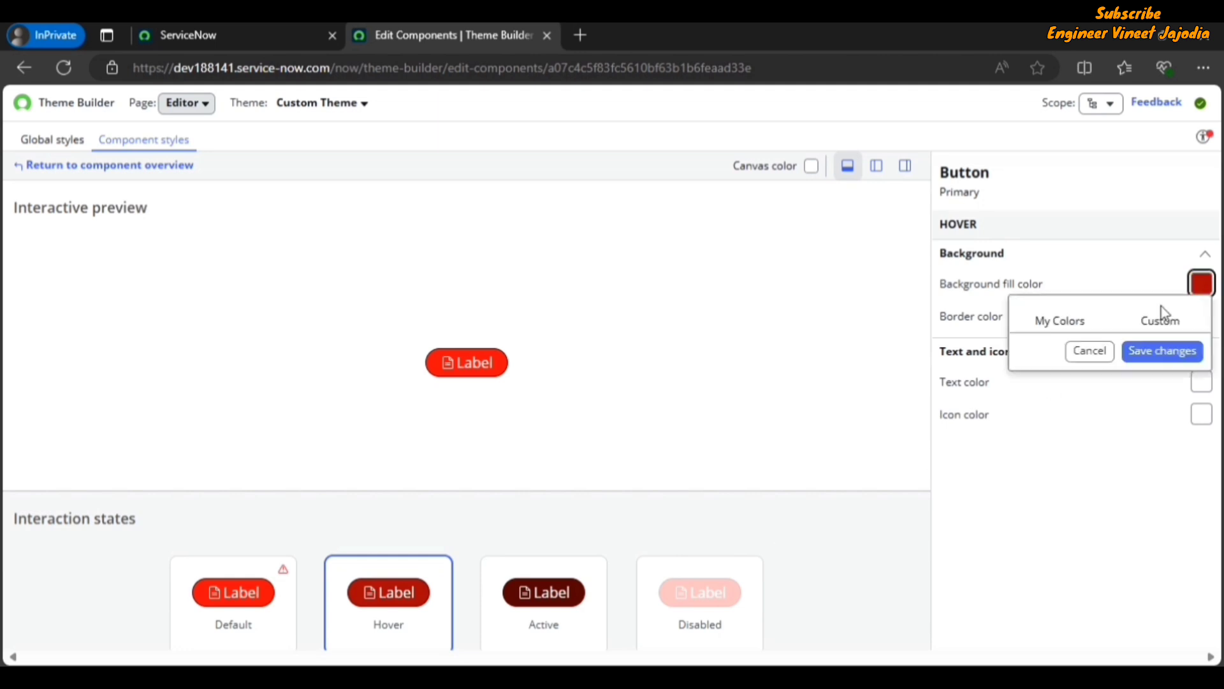
{"action": "left_click", "coordinate": [1110, 553]}
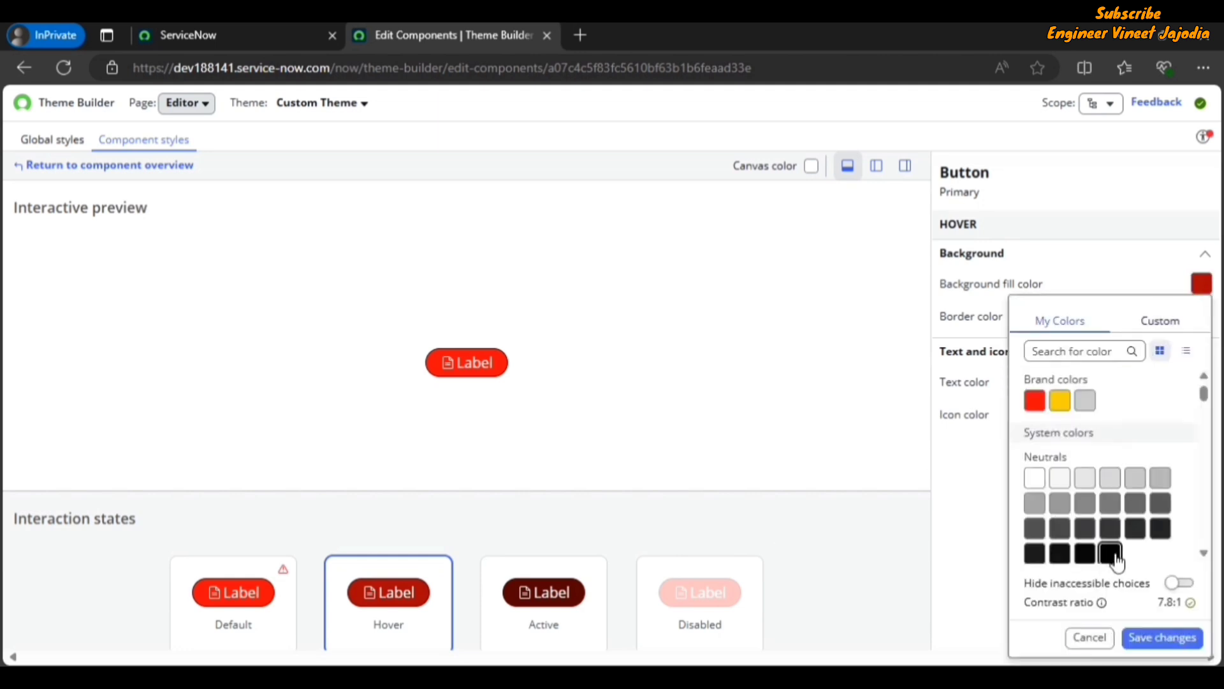
{"action": "left_click", "coordinate": [1163, 637]}
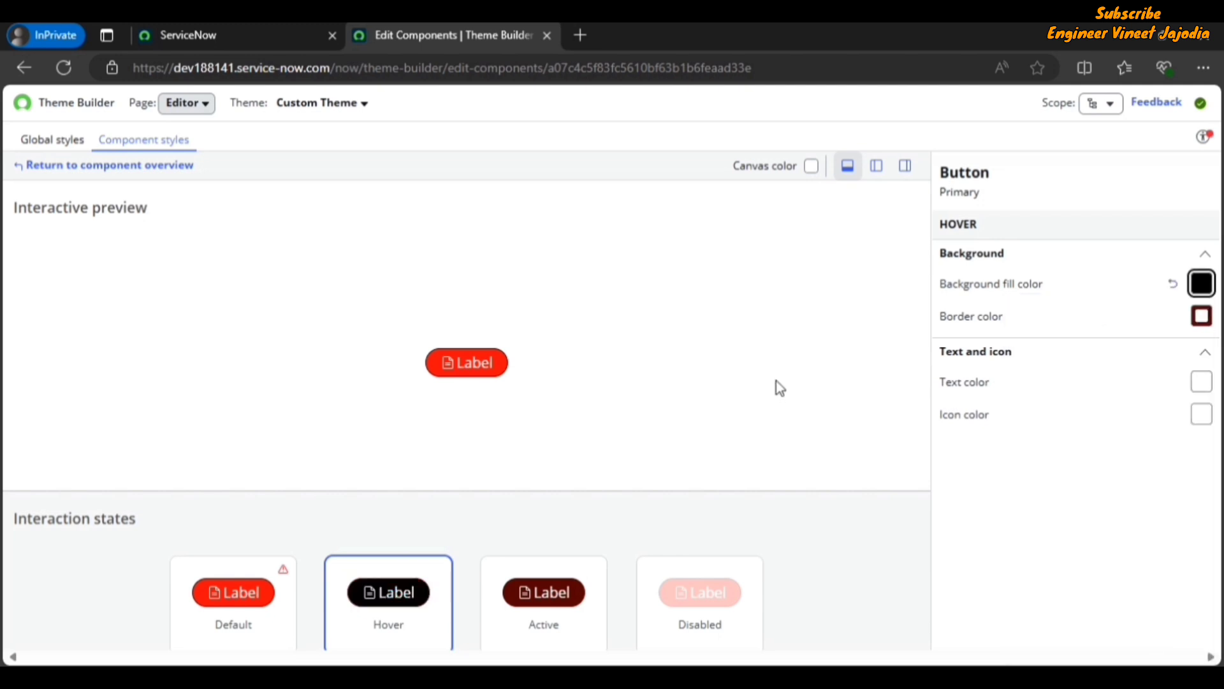
Step: Publish Custom Theme for all web experiences from the theme Manager page and check the published themes
{"action": "left_click", "coordinate": [49, 139]}
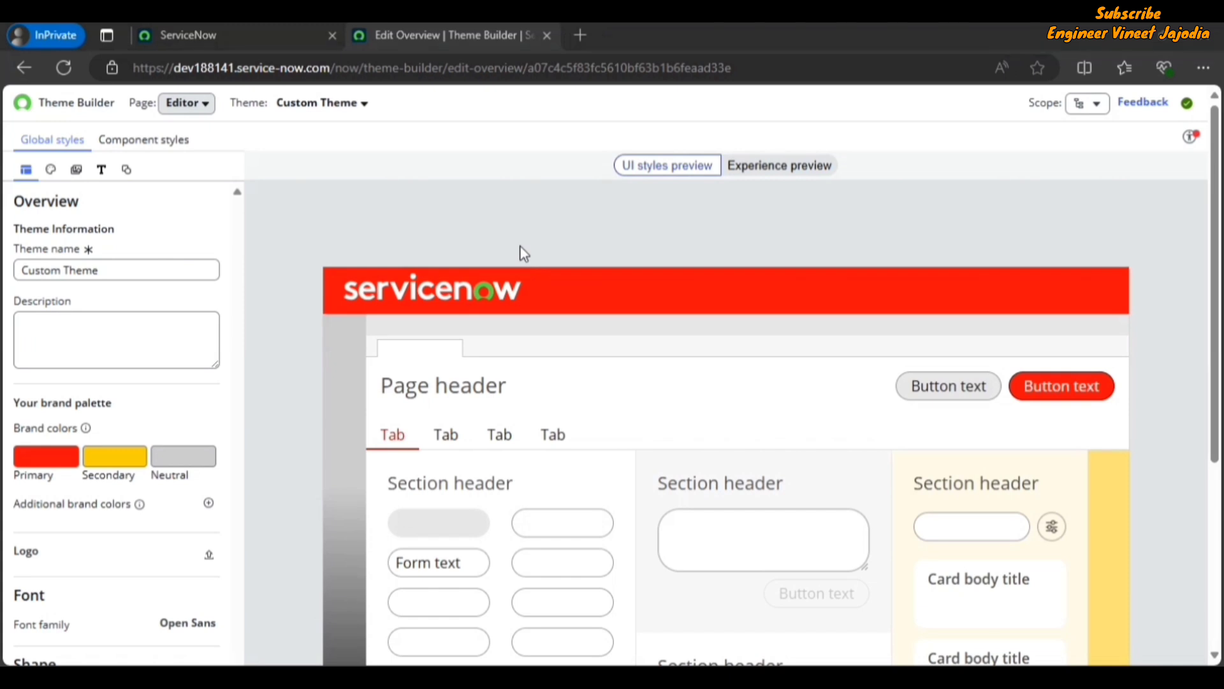
{"action": "left_click", "coordinate": [185, 105]}
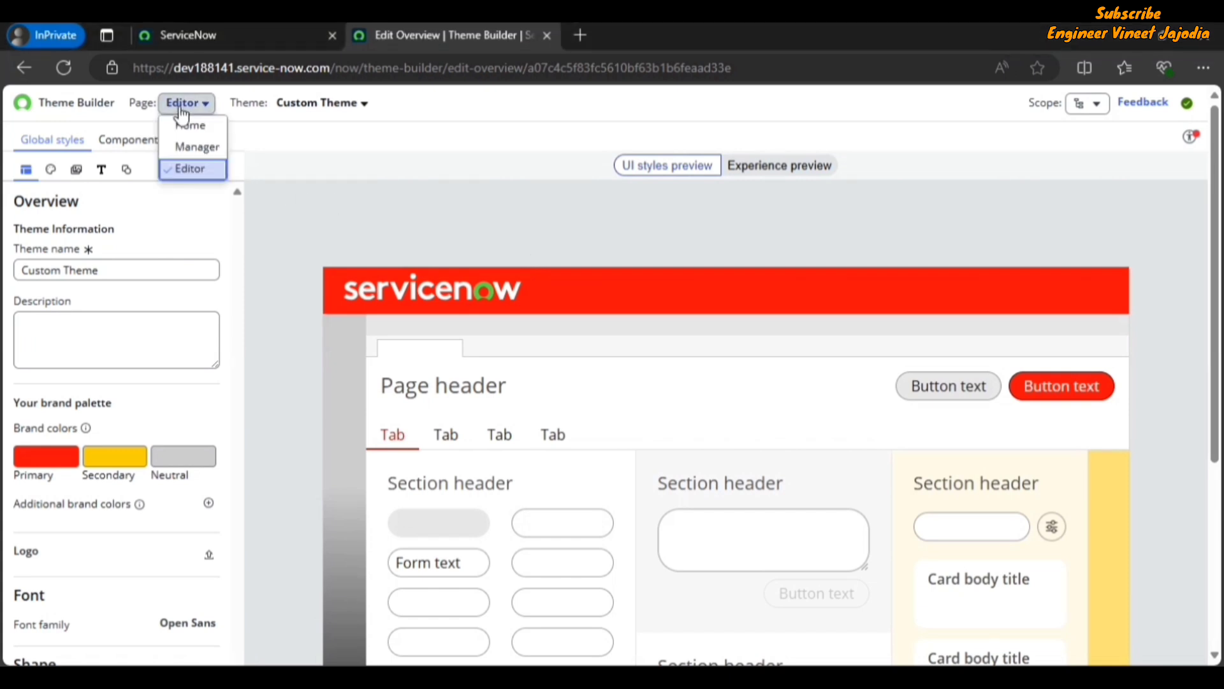
{"action": "left_click", "coordinate": [198, 148]}
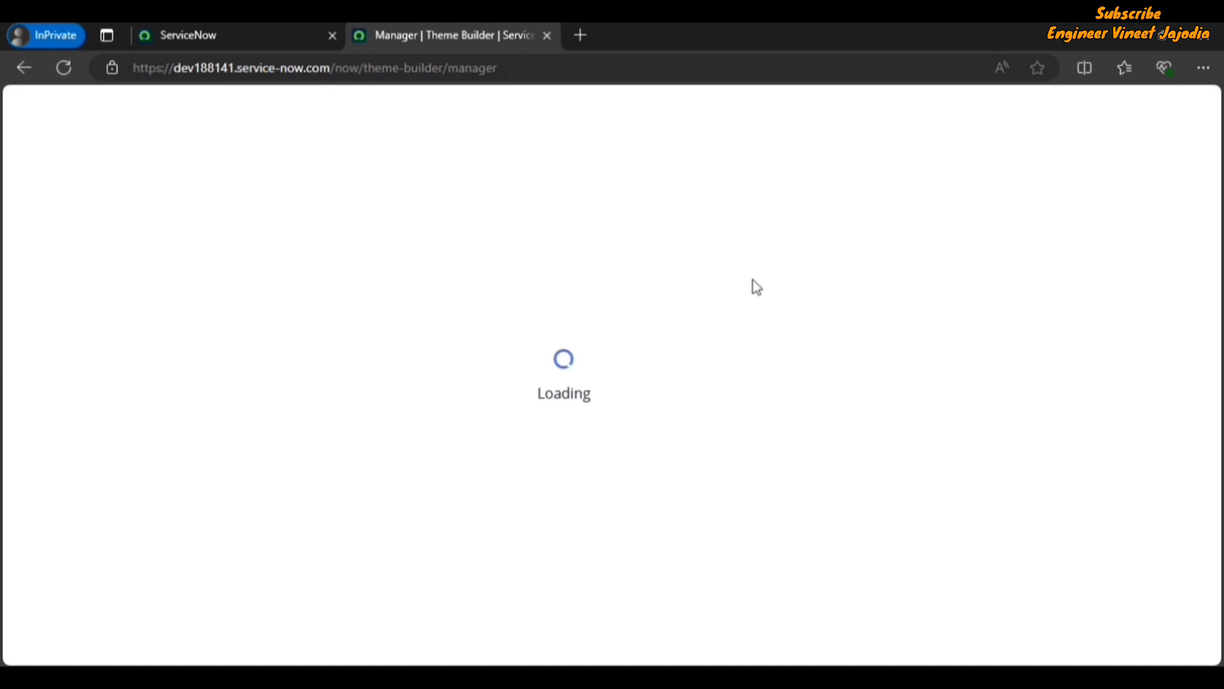
{"action": "scroll", "coordinate": [956, 325], "scroll_direction": "down", "scroll_amount": 5}
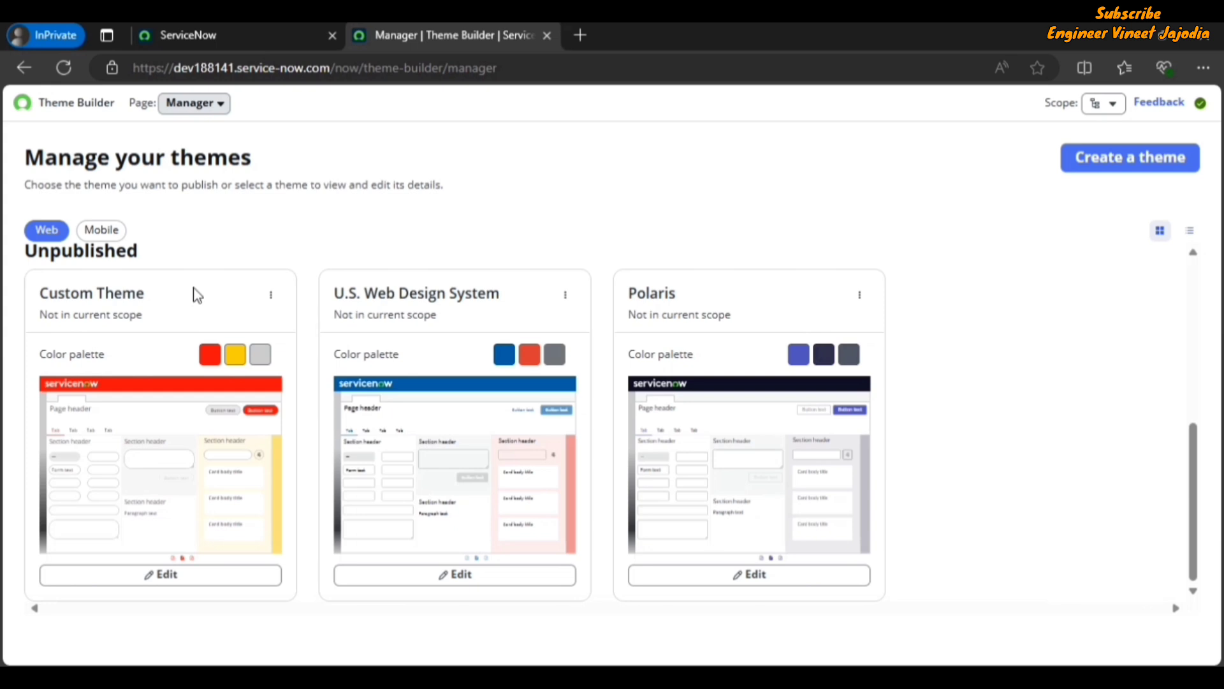
{"action": "left_click", "coordinate": [273, 296]}
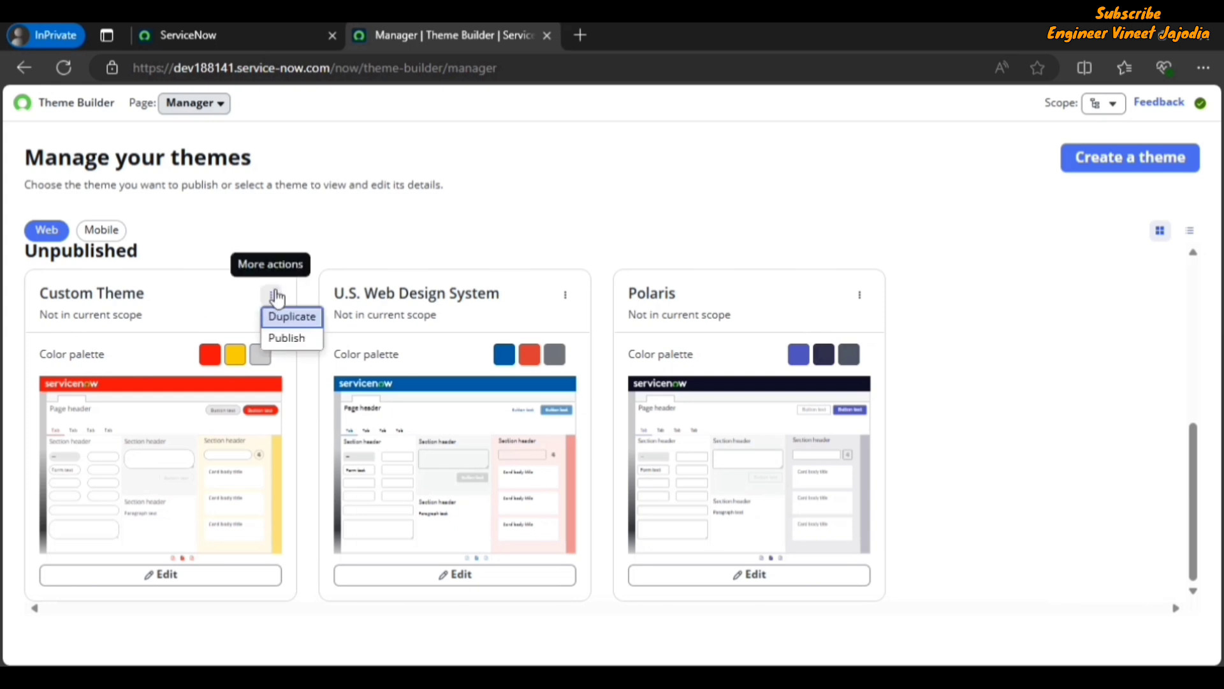
{"action": "left_click", "coordinate": [287, 339]}
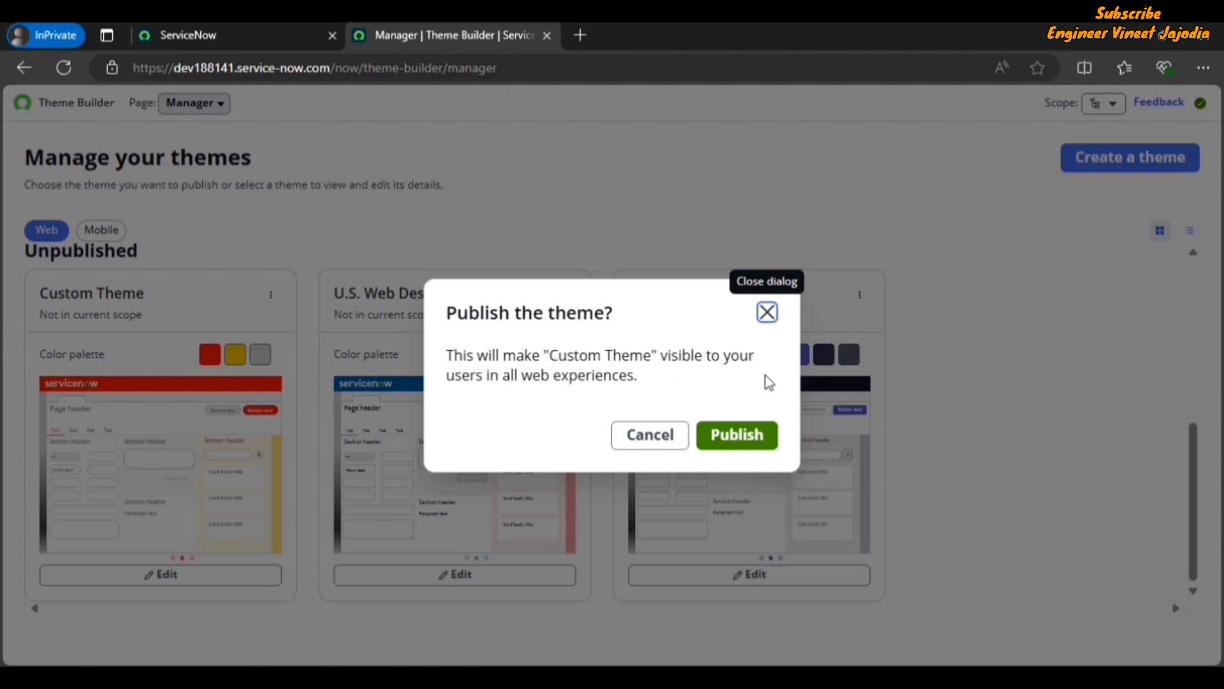
{"action": "left_click", "coordinate": [733, 447]}
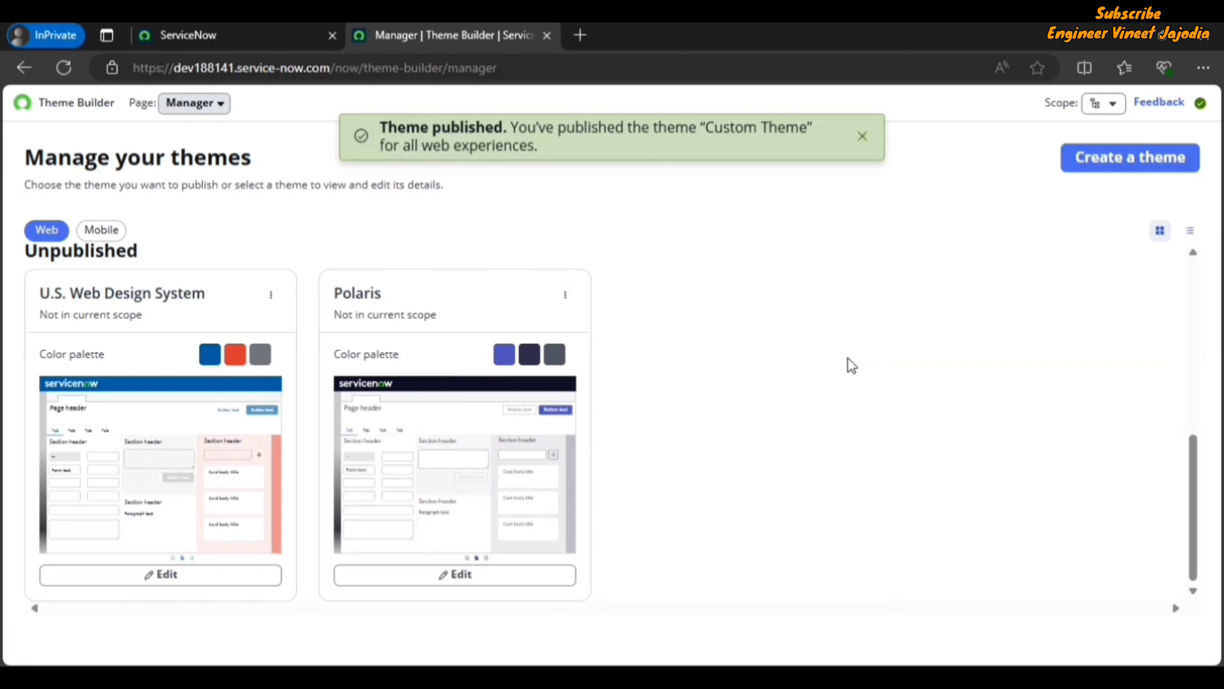
{"action": "scroll", "coordinate": [850, 360], "scroll_direction": "up", "scroll_amount": 5}
{"action": "scroll", "coordinate": [853, 367], "scroll_direction": "up", "scroll_amount": 1}
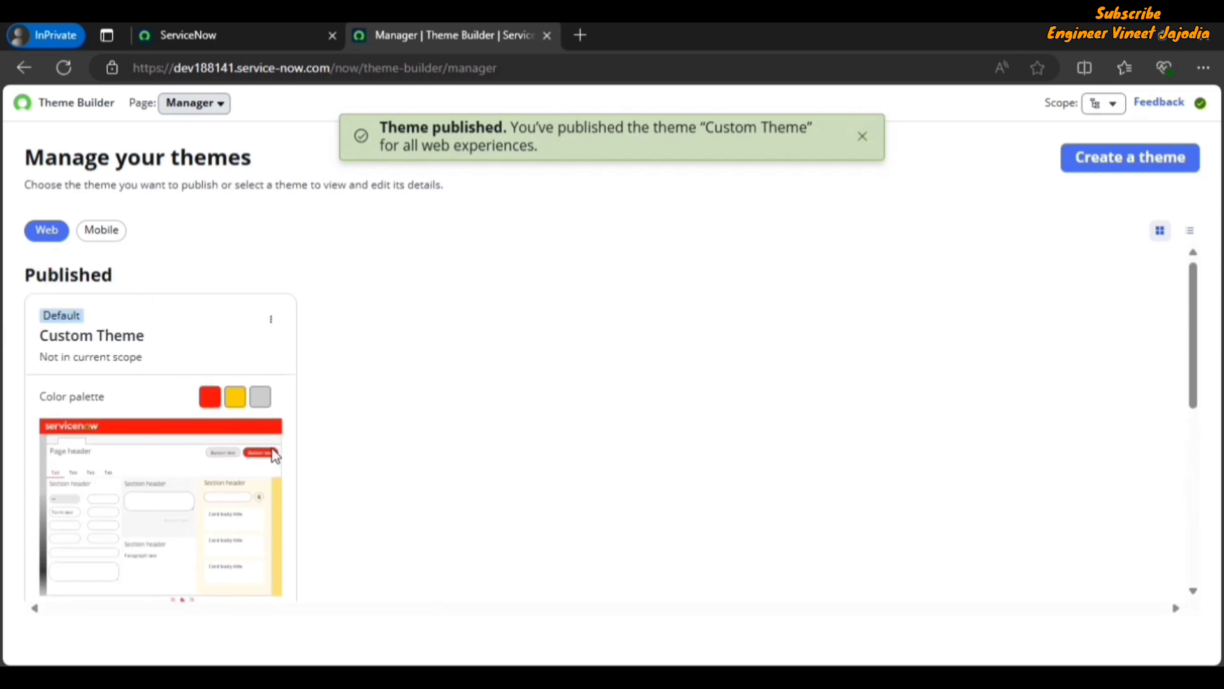
Step: Switch to the main ServiceNow page, reload it to check the published theme, and open the user preferences
{"action": "left_click", "coordinate": [213, 35]}
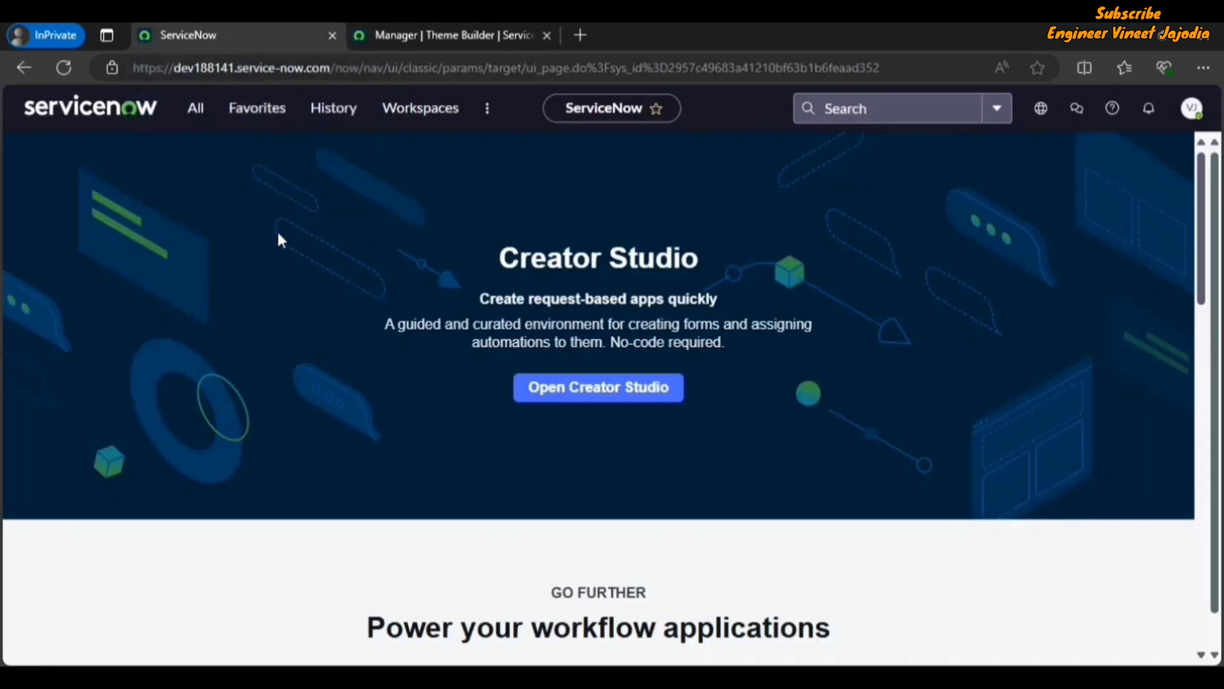
{"action": "left_click", "coordinate": [67, 72]}
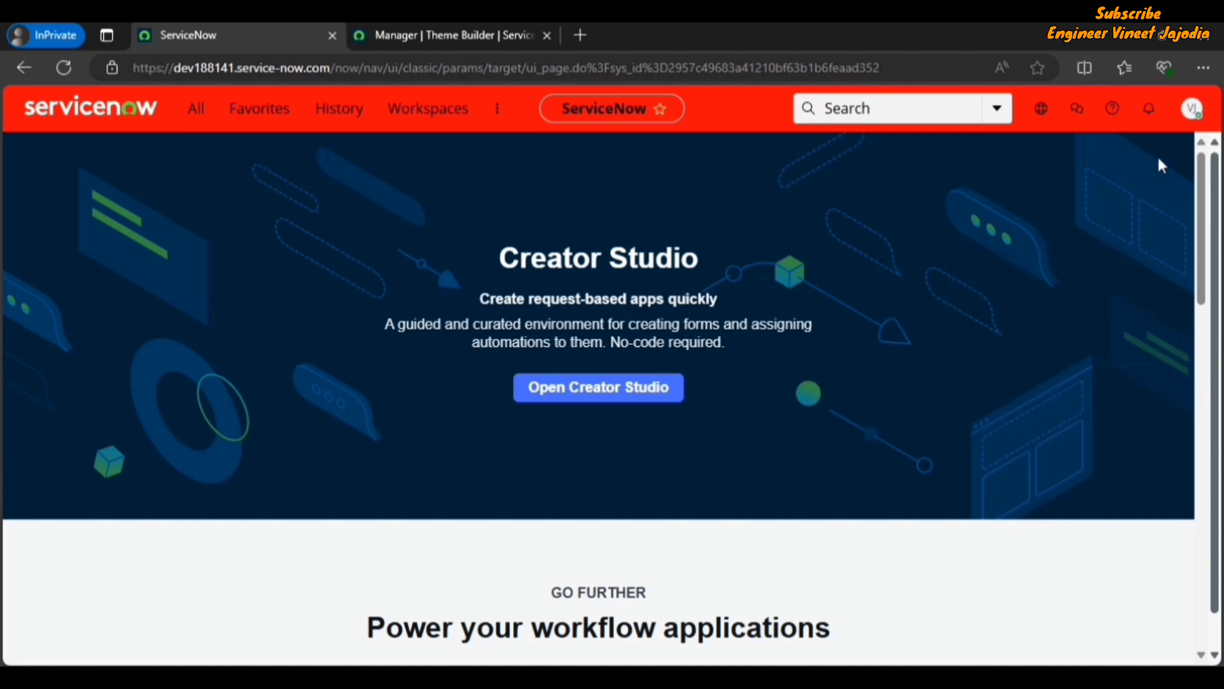
{"action": "left_click", "coordinate": [1192, 109]}
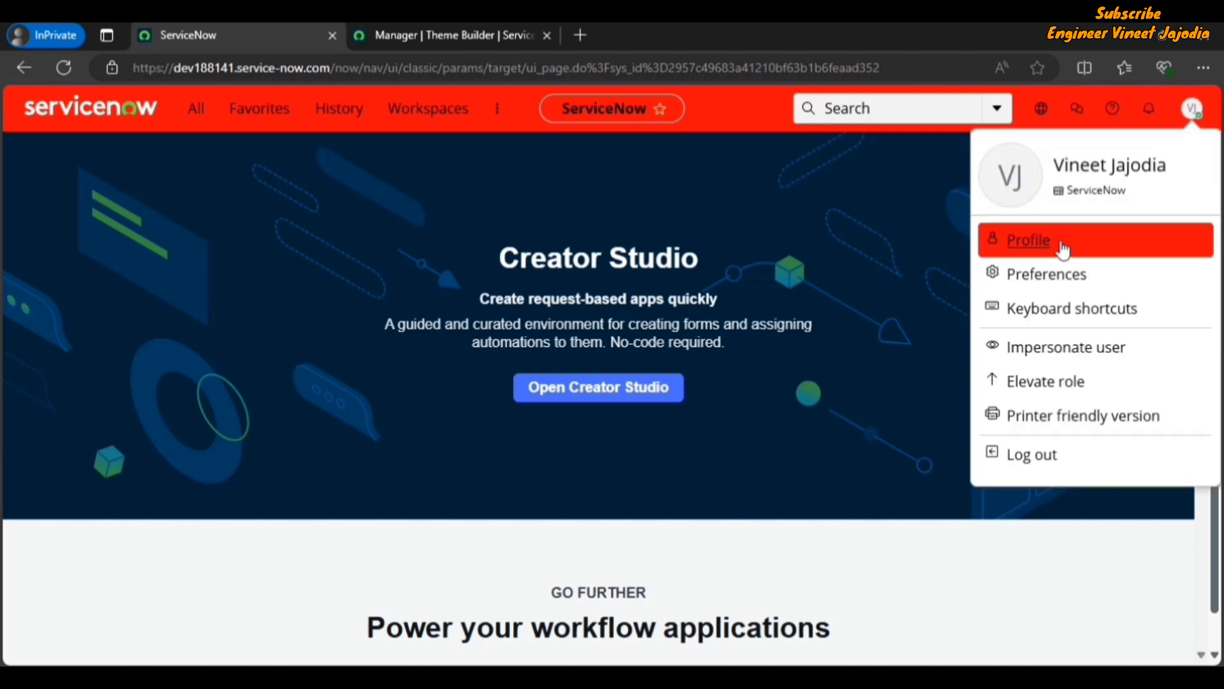
{"action": "left_click", "coordinate": [1054, 289]}
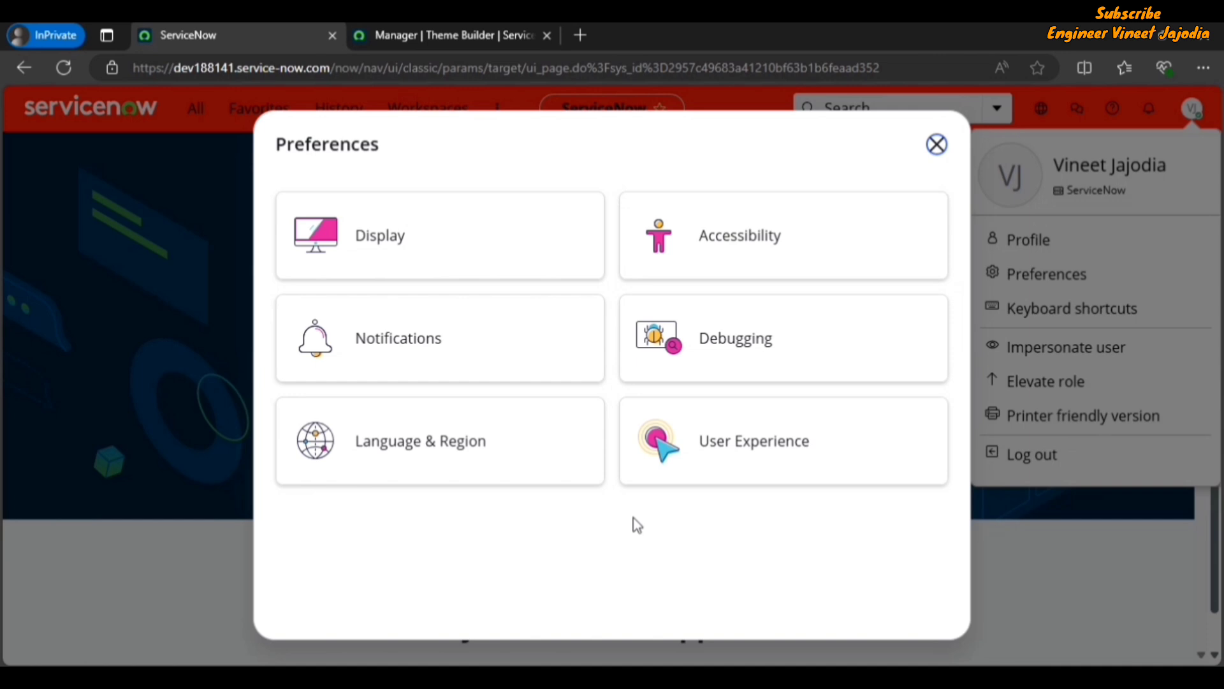
Step: Review the published and unpublished themes in Theme Builder's Manager alongside the preferences categories on the ServiceNow page
{"action": "left_click", "coordinate": [458, 35]}
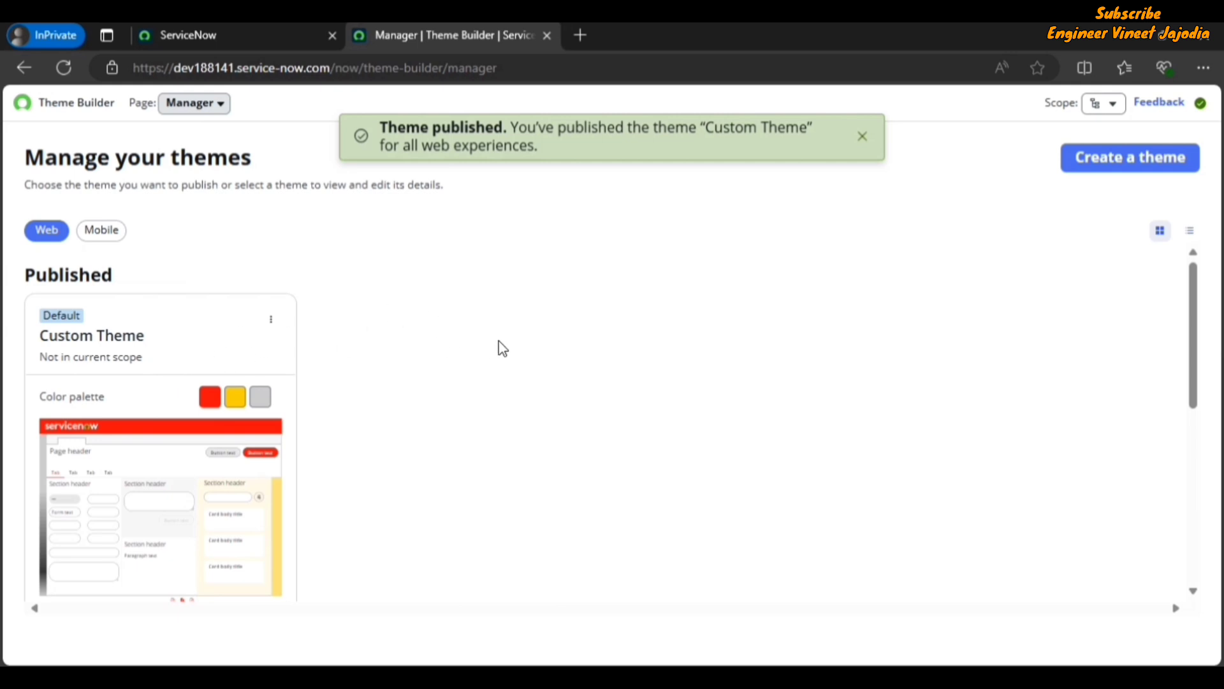
{"action": "scroll", "coordinate": [599, 307], "scroll_direction": "down", "scroll_amount": 5}
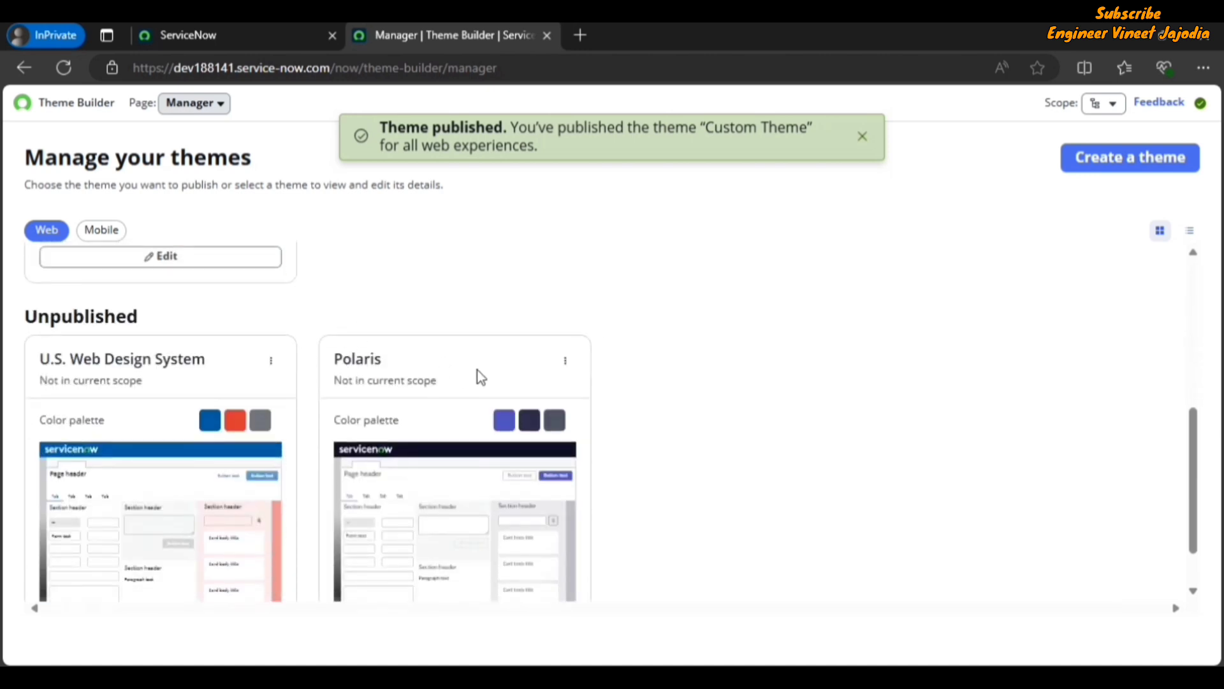
{"action": "scroll", "coordinate": [481, 377], "scroll_direction": "up", "scroll_amount": 5}
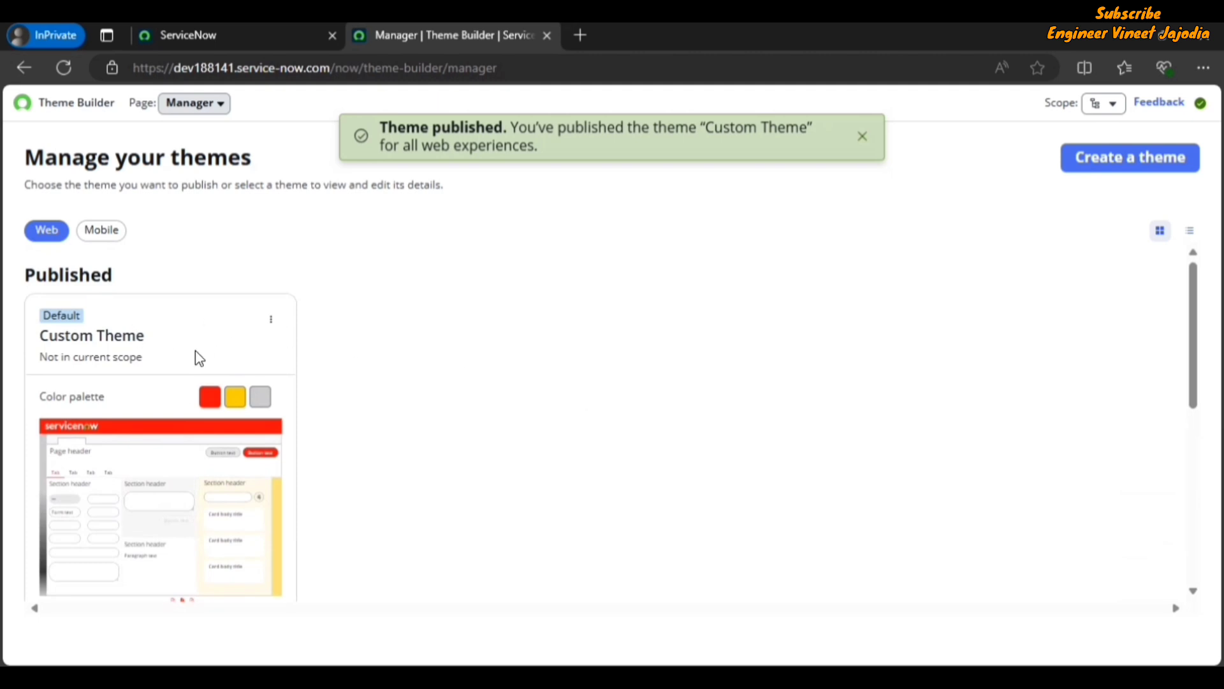
{"action": "left_click", "coordinate": [210, 32]}
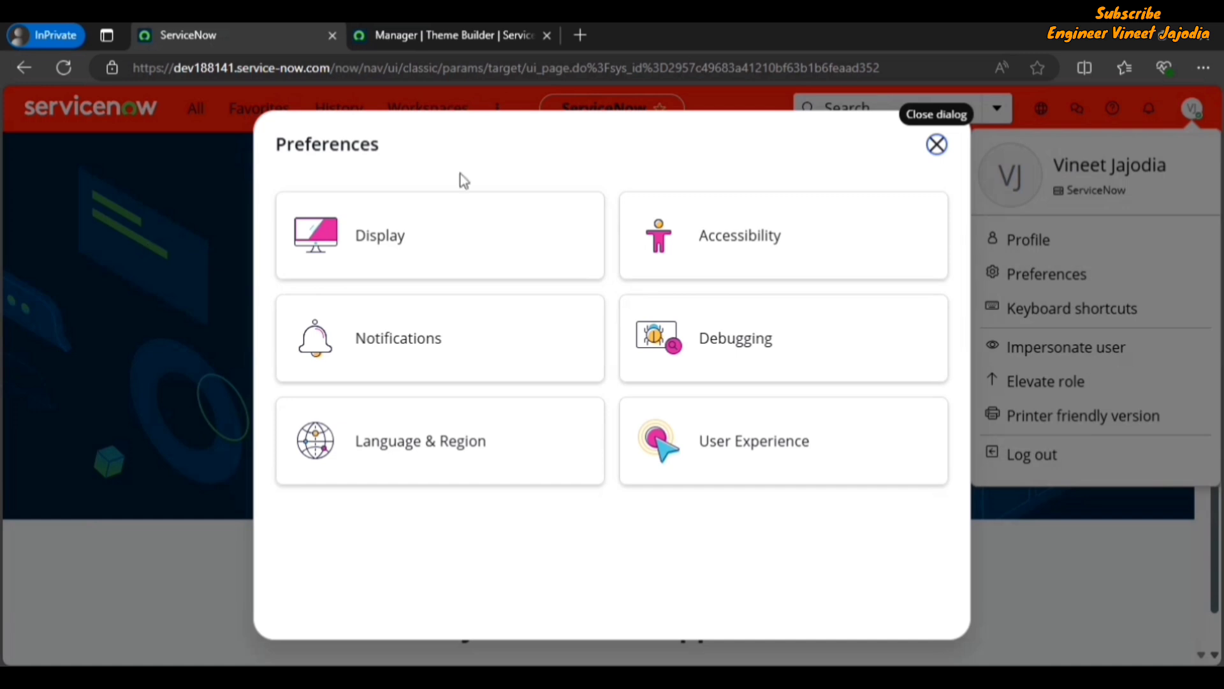
{"action": "left_click", "coordinate": [446, 35]}
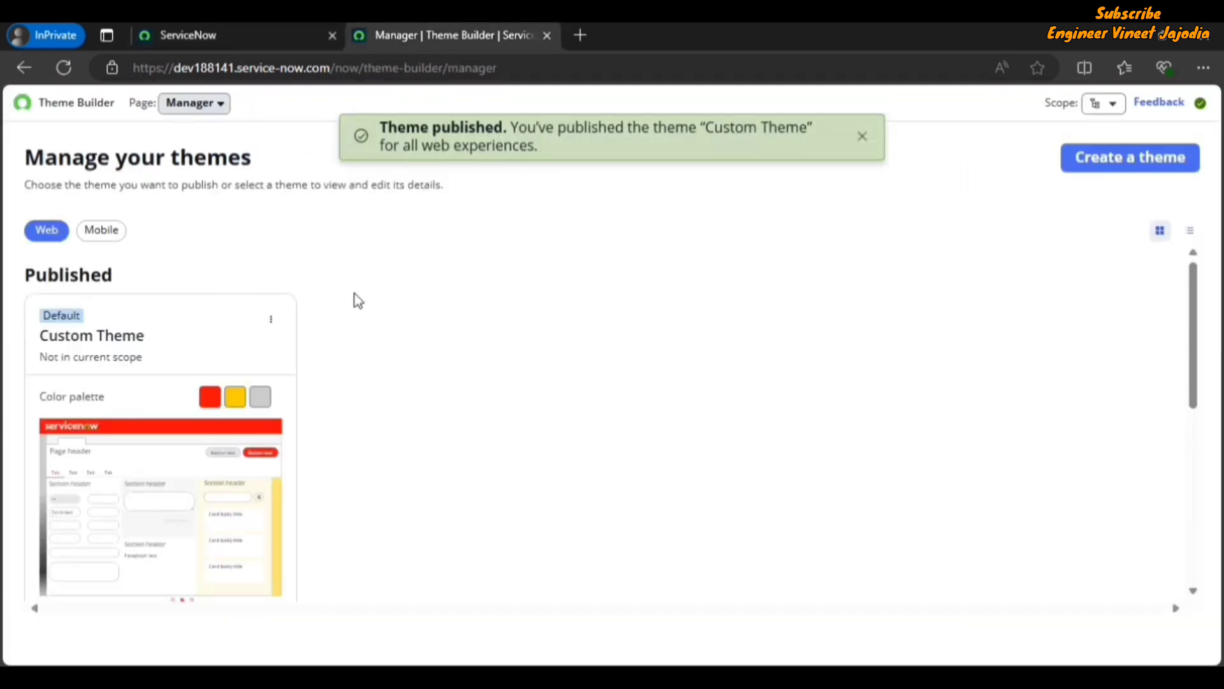
Step: Compare the preferences categories on the ServiceNow page with the published and unpublished web themes listed in Theme Builder's Manager
{"action": "left_click", "coordinate": [251, 27]}
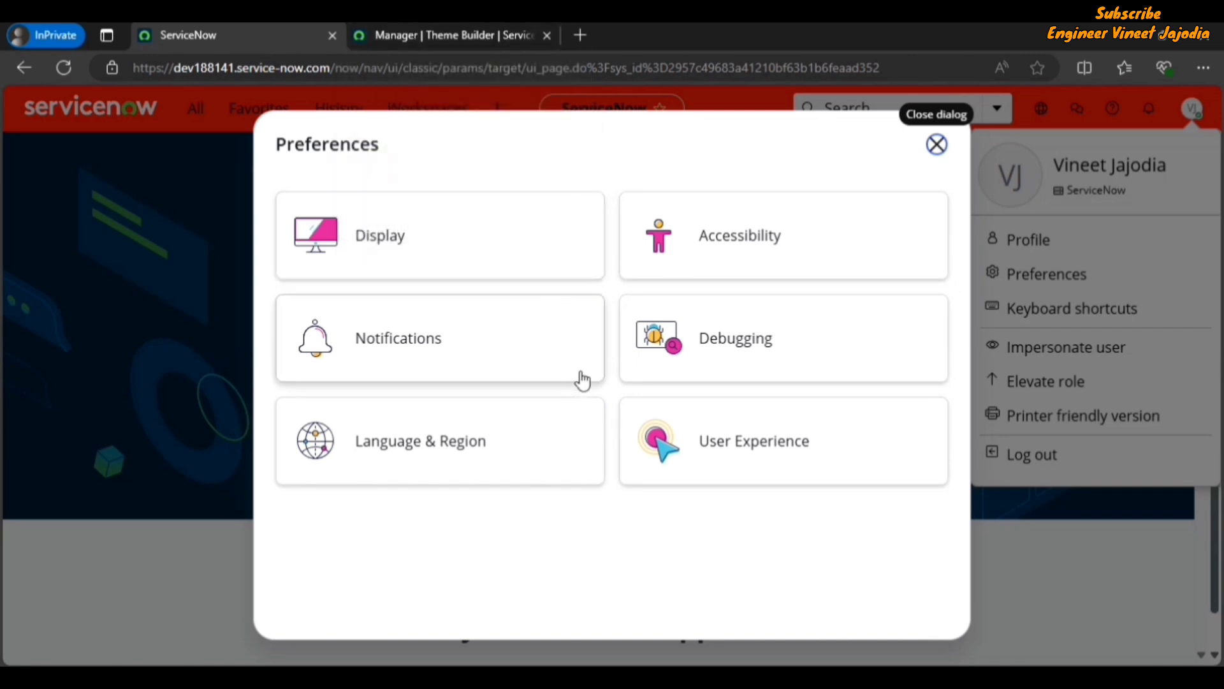
{"action": "left_click", "coordinate": [422, 35]}
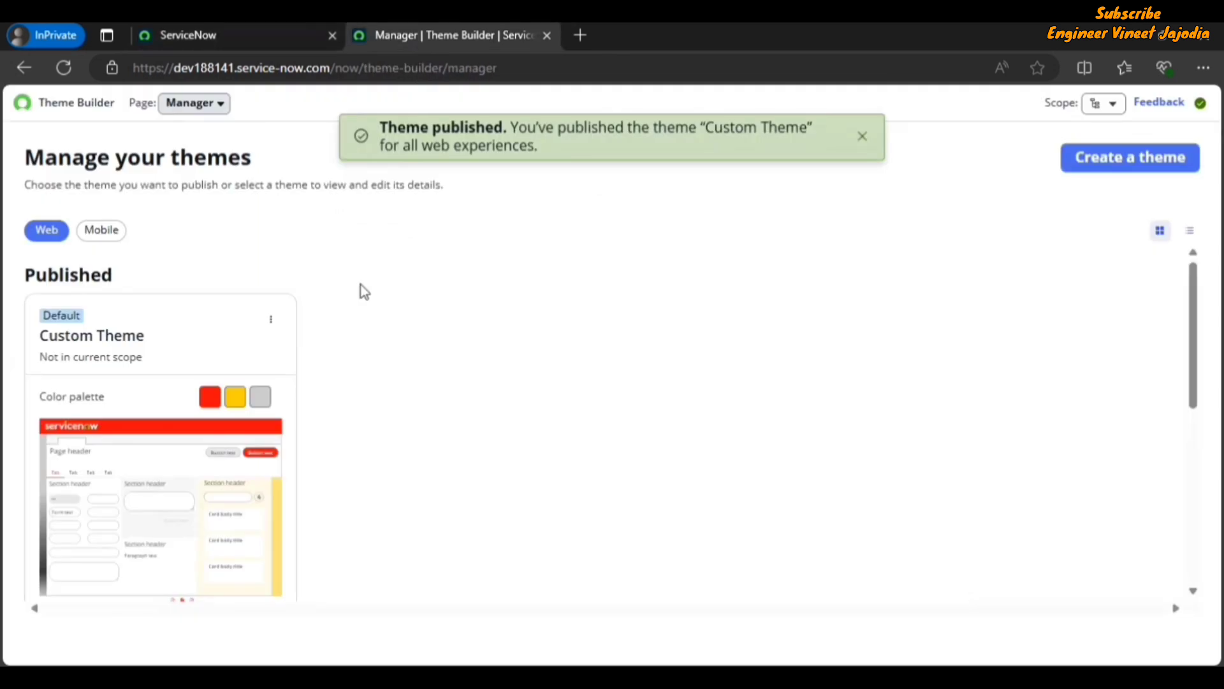
{"action": "scroll", "coordinate": [360, 287], "scroll_direction": "down", "scroll_amount": 5}
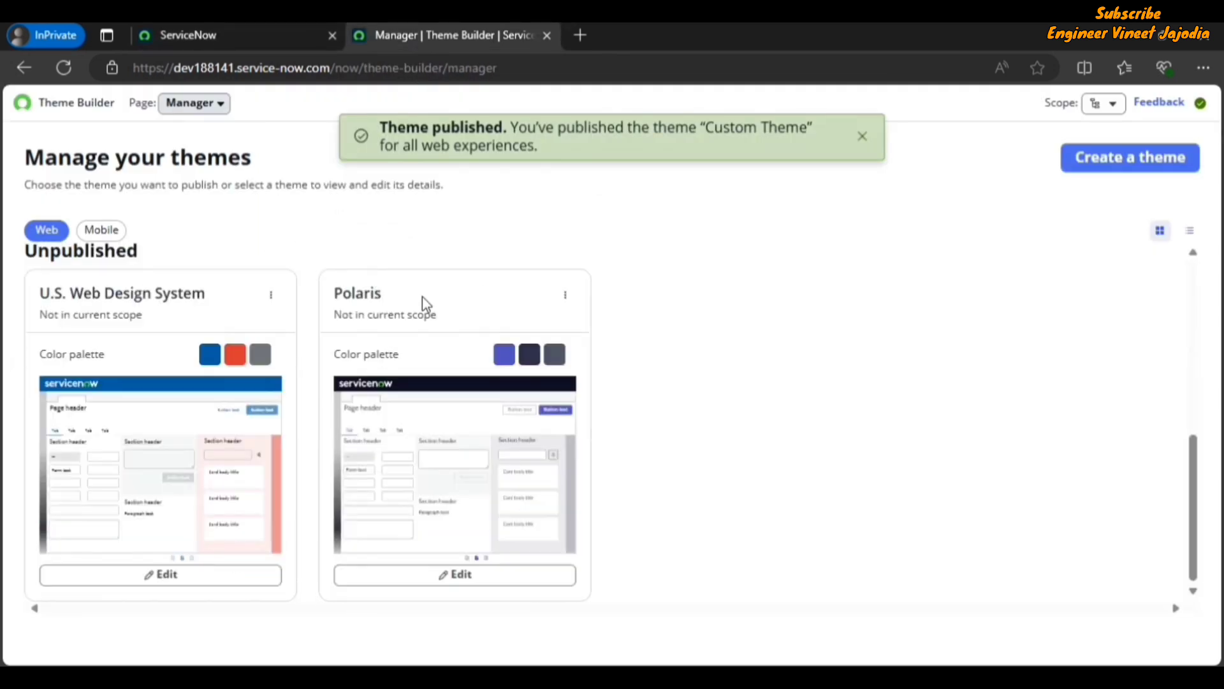
{"action": "scroll", "coordinate": [496, 258], "scroll_direction": "up", "scroll_amount": 5}
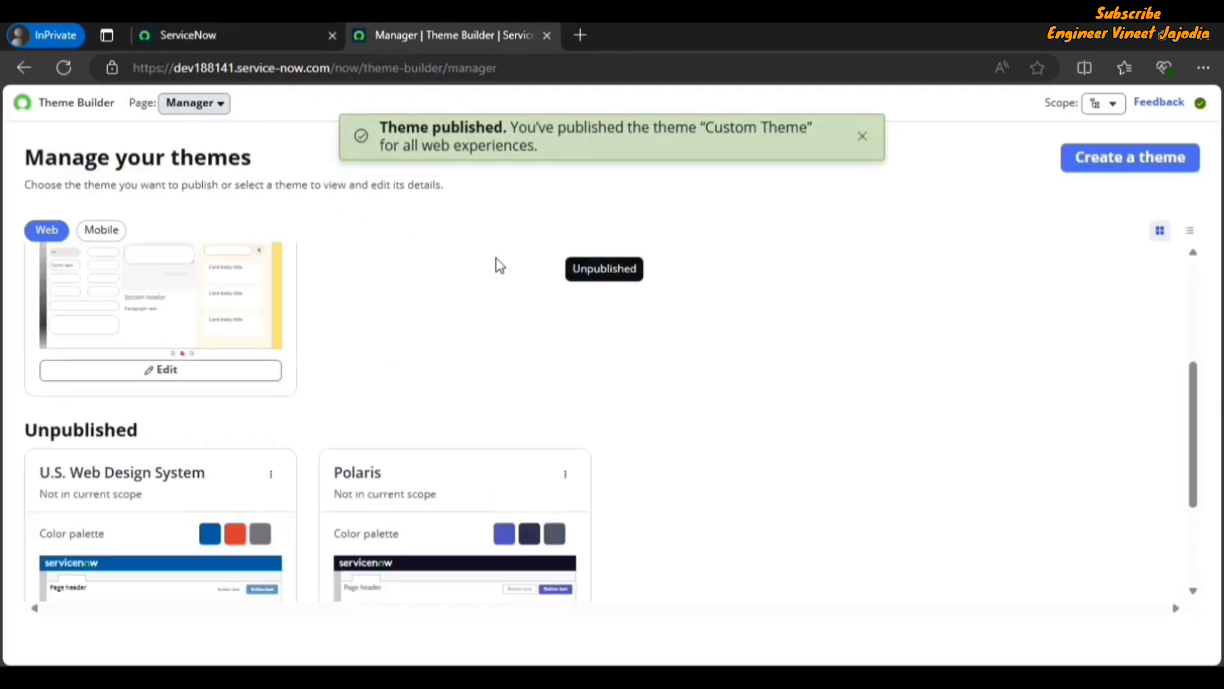
{"action": "scroll", "coordinate": [496, 259], "scroll_direction": "down", "scroll_amount": 5}
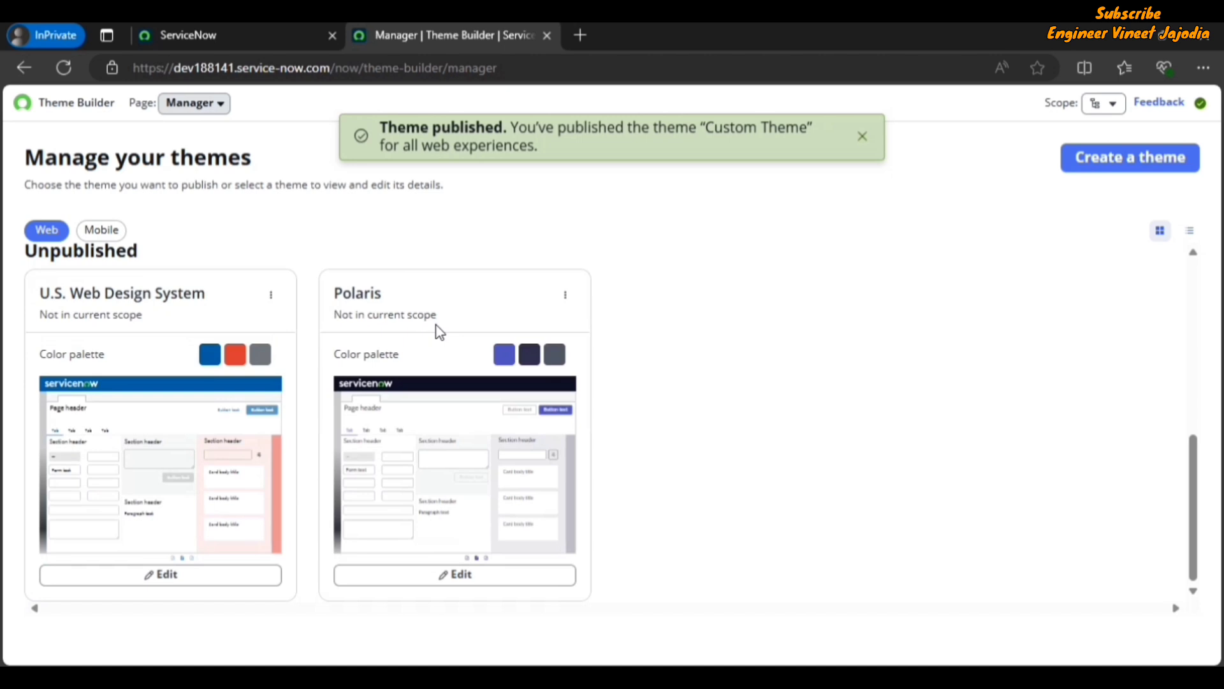
{"action": "scroll", "coordinate": [440, 332], "scroll_direction": "up", "scroll_amount": 5}
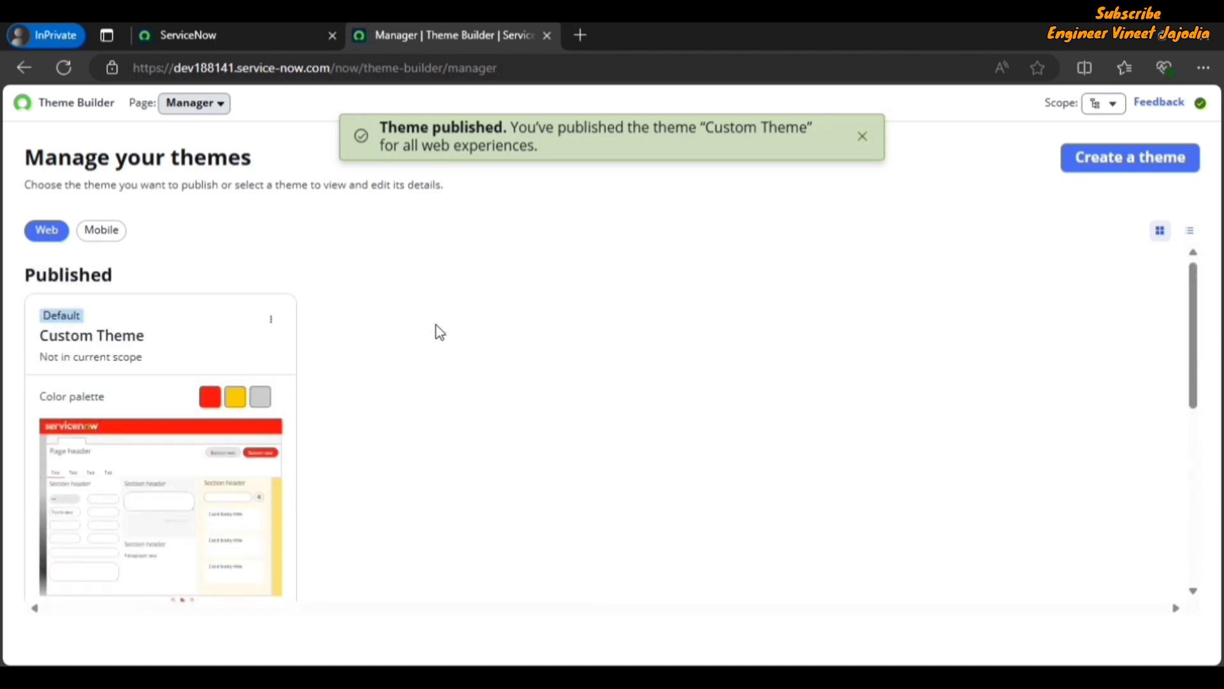
{"action": "left_click", "coordinate": [197, 28]}
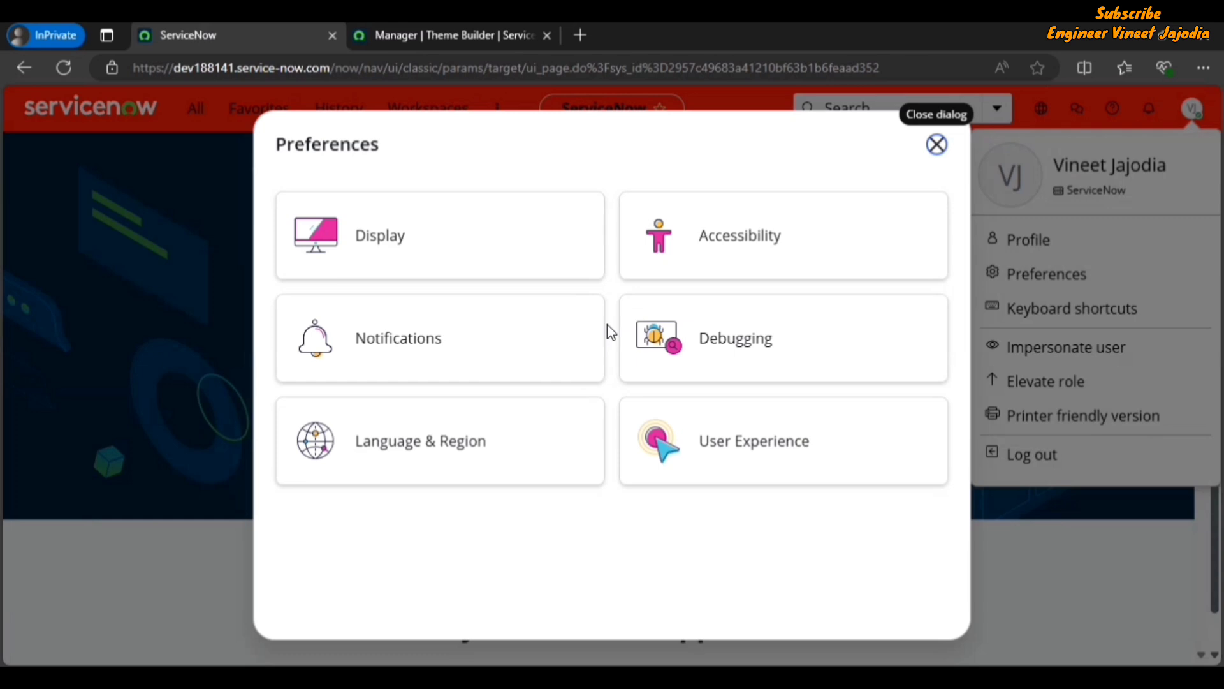
Step: Publish the unpublished Polaris theme for all web experiences from Theme Builder's Manager page
{"action": "left_click", "coordinate": [457, 29]}
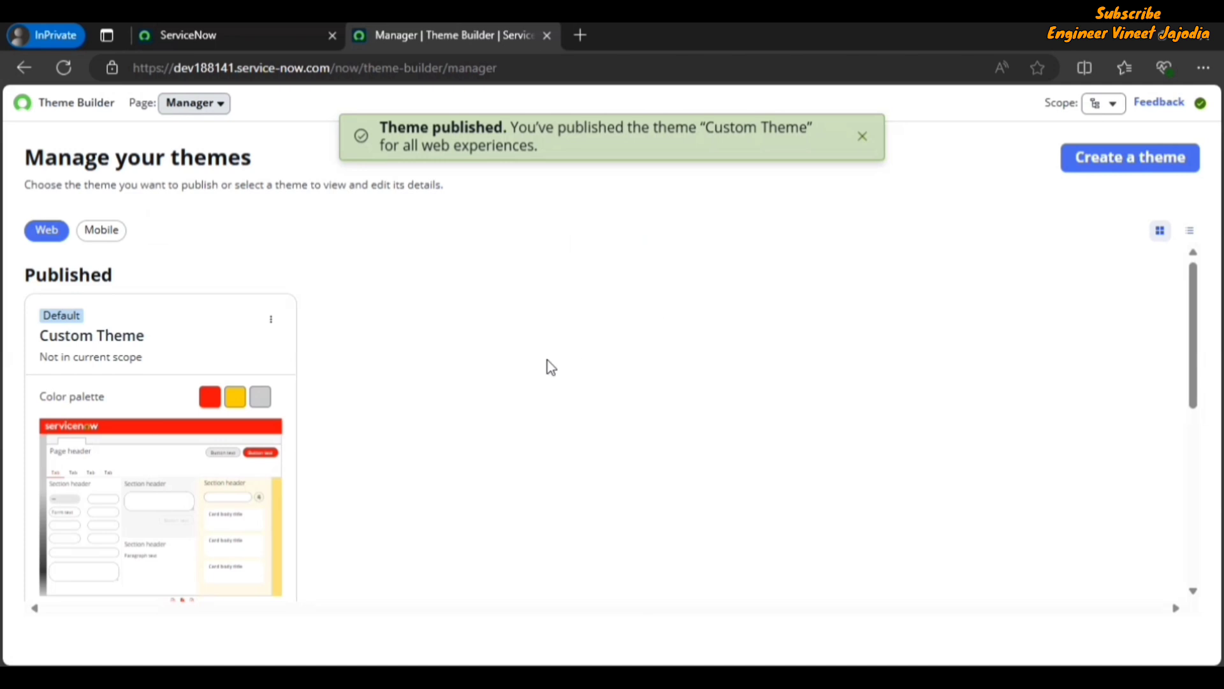
{"action": "scroll", "coordinate": [549, 362], "scroll_direction": "down", "scroll_amount": 6}
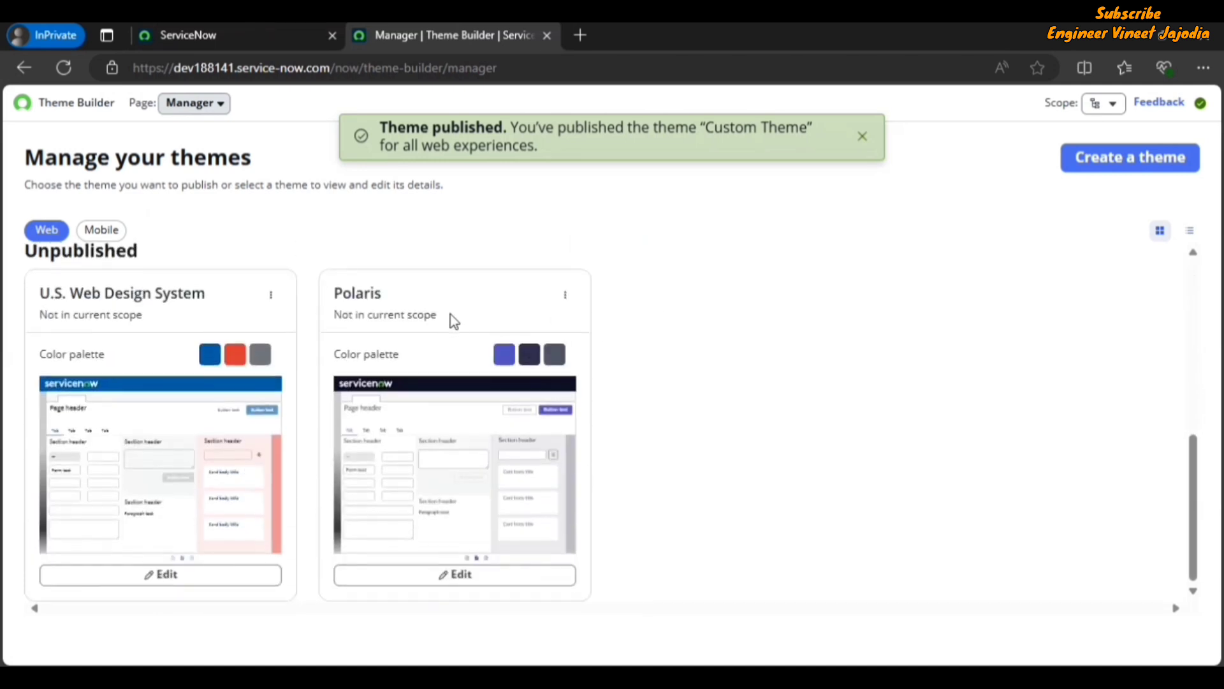
{"action": "left_click", "coordinate": [565, 295]}
{"action": "left_click", "coordinate": [580, 318]}
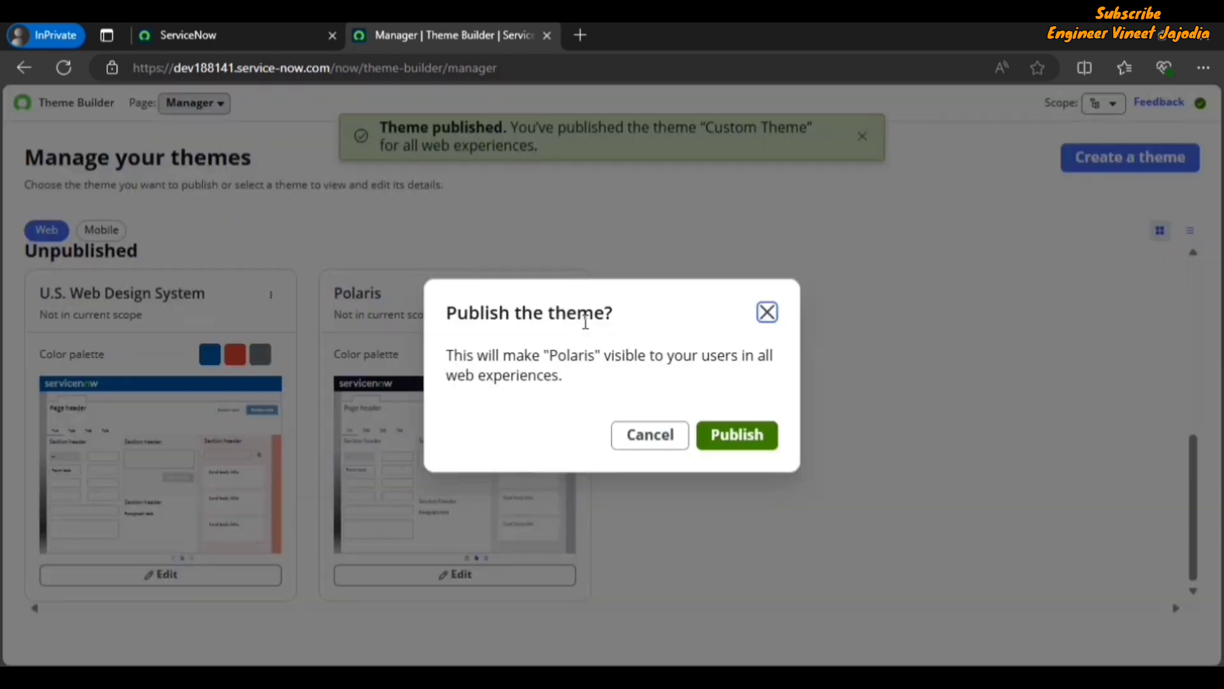
{"action": "left_click", "coordinate": [738, 437]}
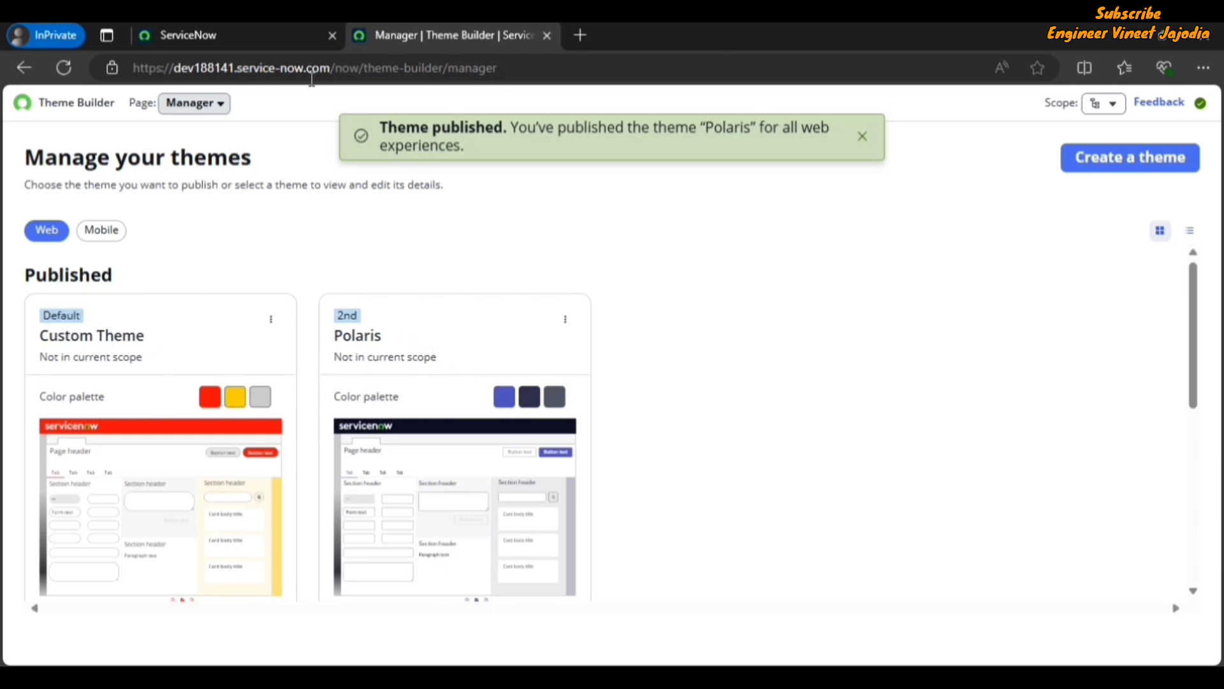
Step: Reload the main ServiceNow page, check the themes offered in the user's Theme preferences, and close them
{"action": "left_click", "coordinate": [224, 35]}
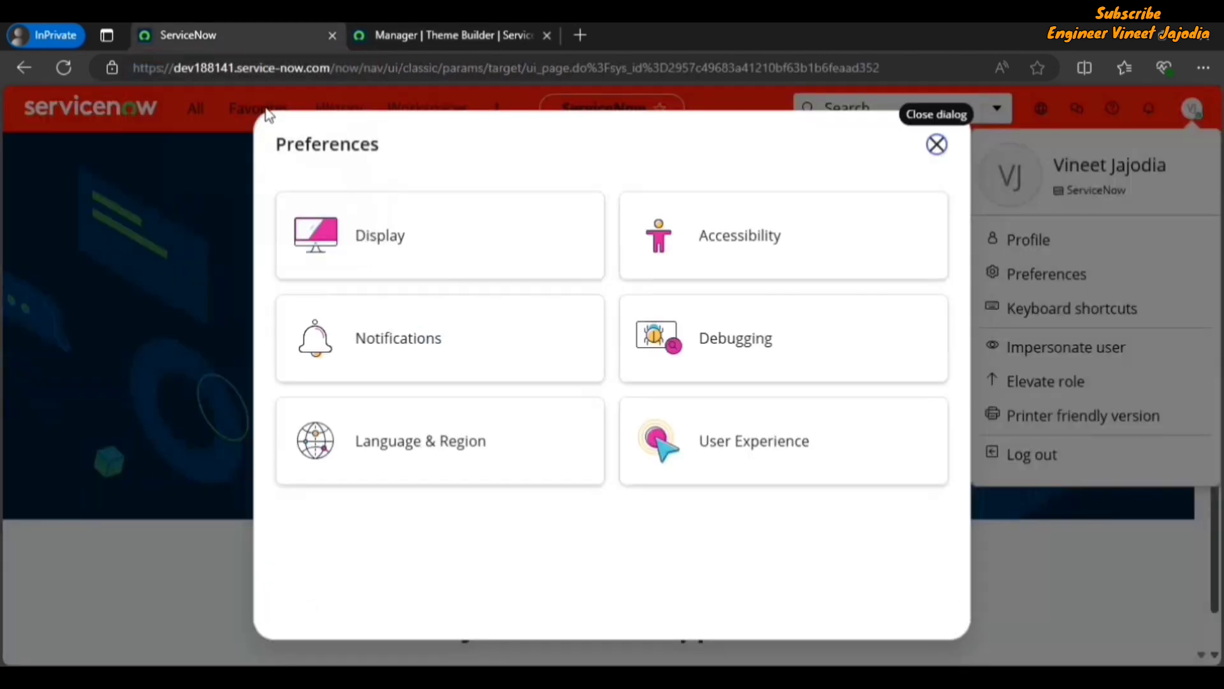
{"action": "left_click", "coordinate": [68, 70]}
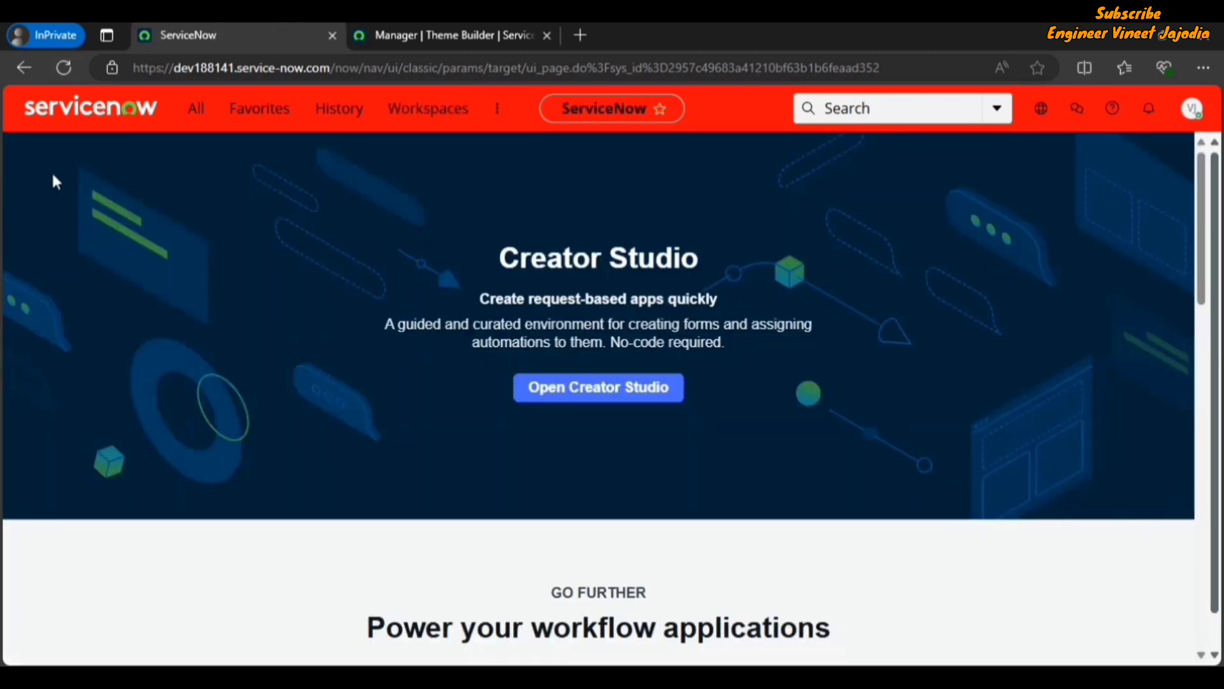
{"action": "left_click", "coordinate": [1192, 108]}
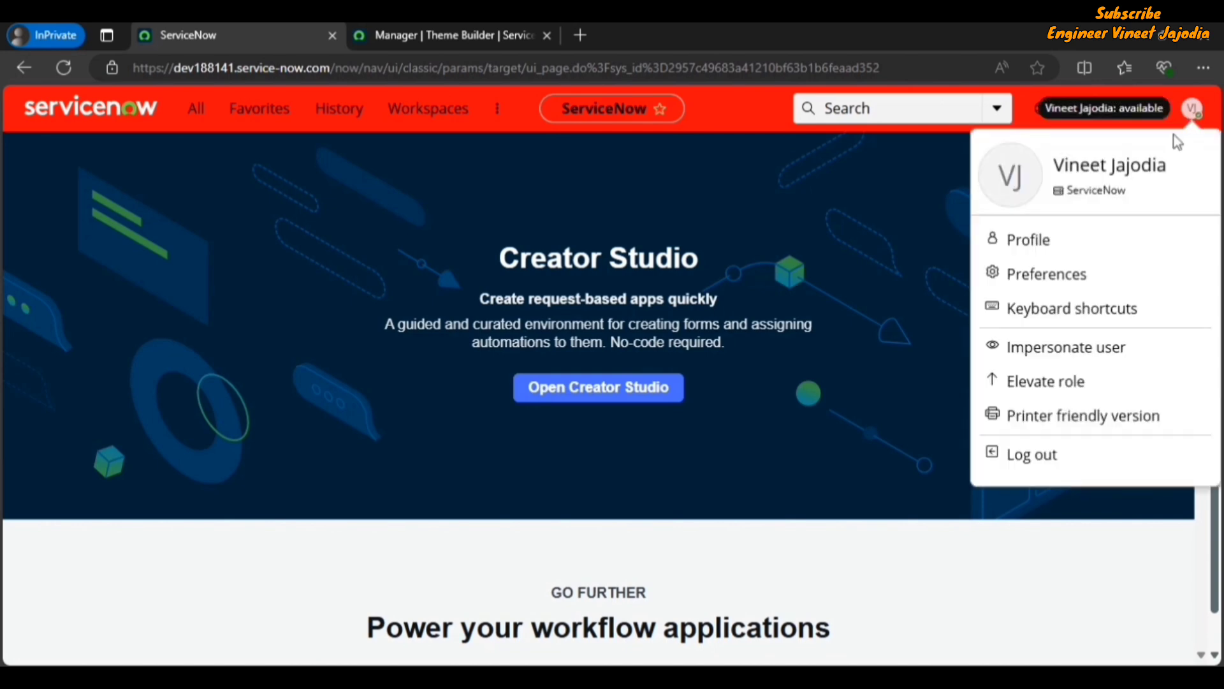
{"action": "left_click", "coordinate": [1044, 276]}
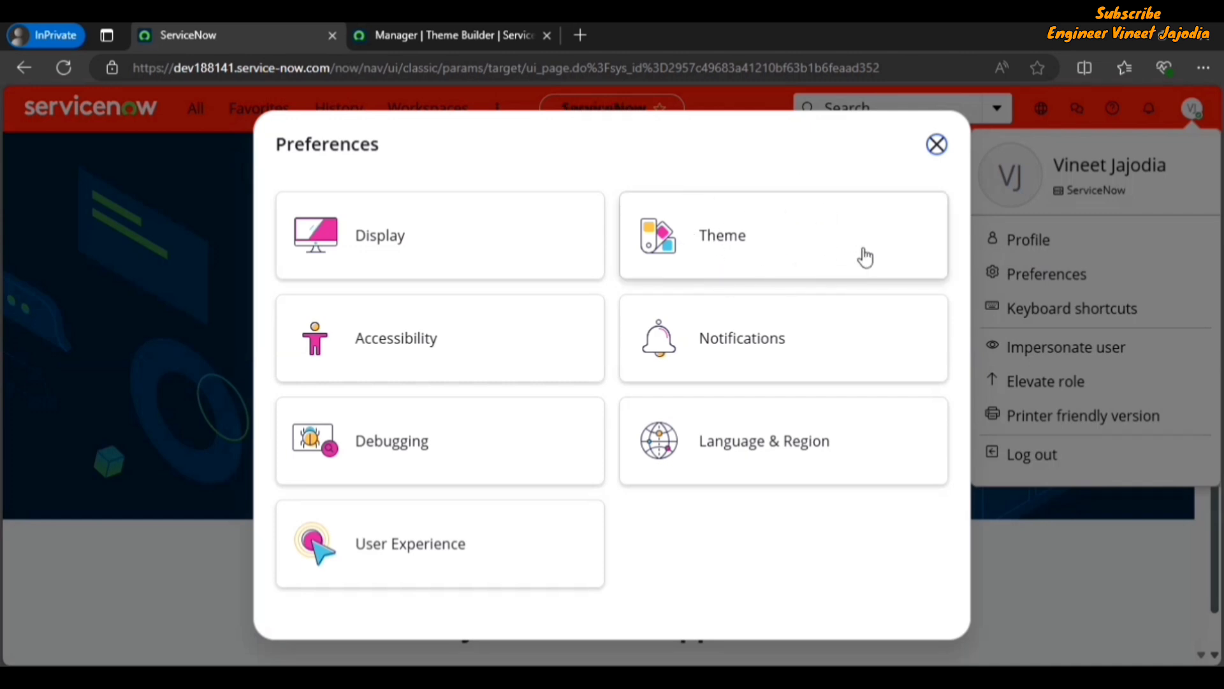
{"action": "left_click", "coordinate": [788, 240]}
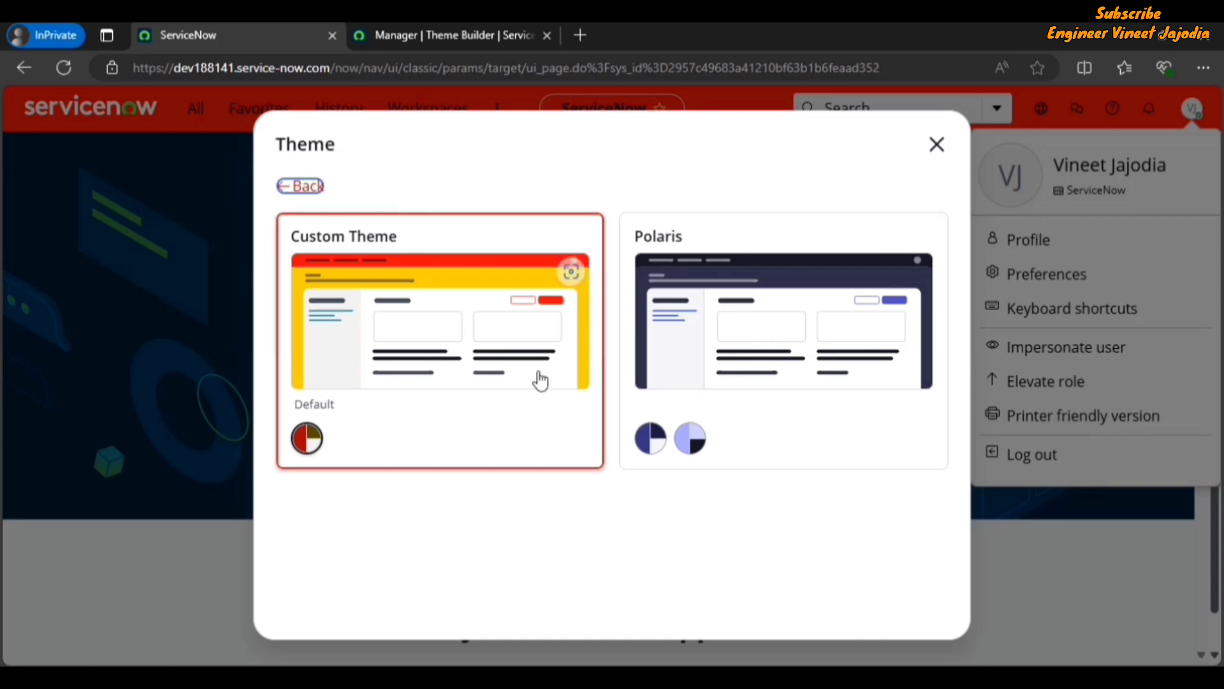
{"action": "left_click", "coordinate": [935, 146]}
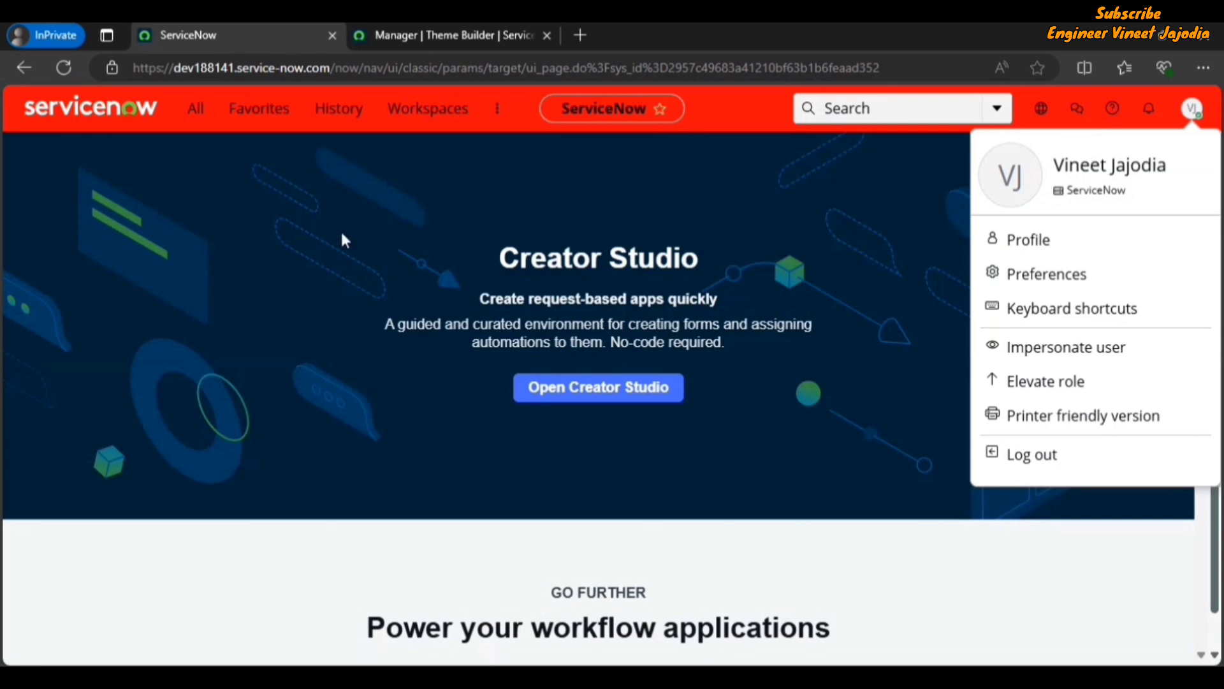
{"action": "left_click", "coordinate": [345, 240]}
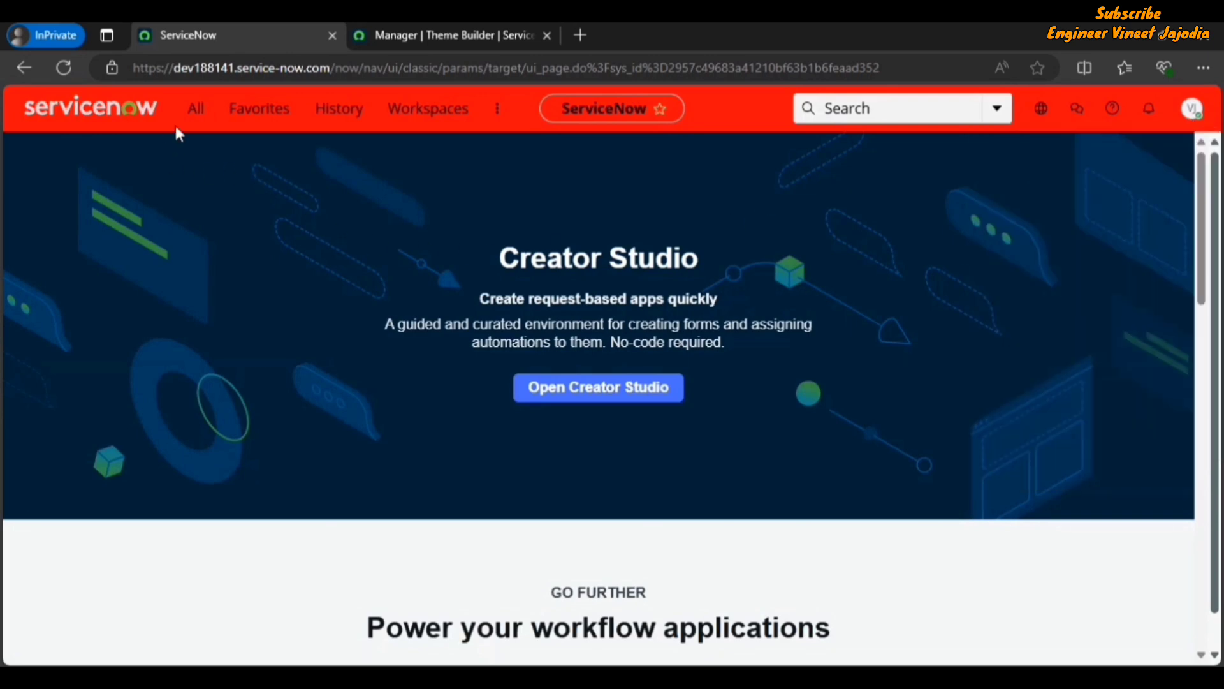
Step: Open the UX Parent App Themes list by entering m2m_app_theme.LIST in the application navigator filter
{"action": "left_click", "coordinate": [197, 112]}
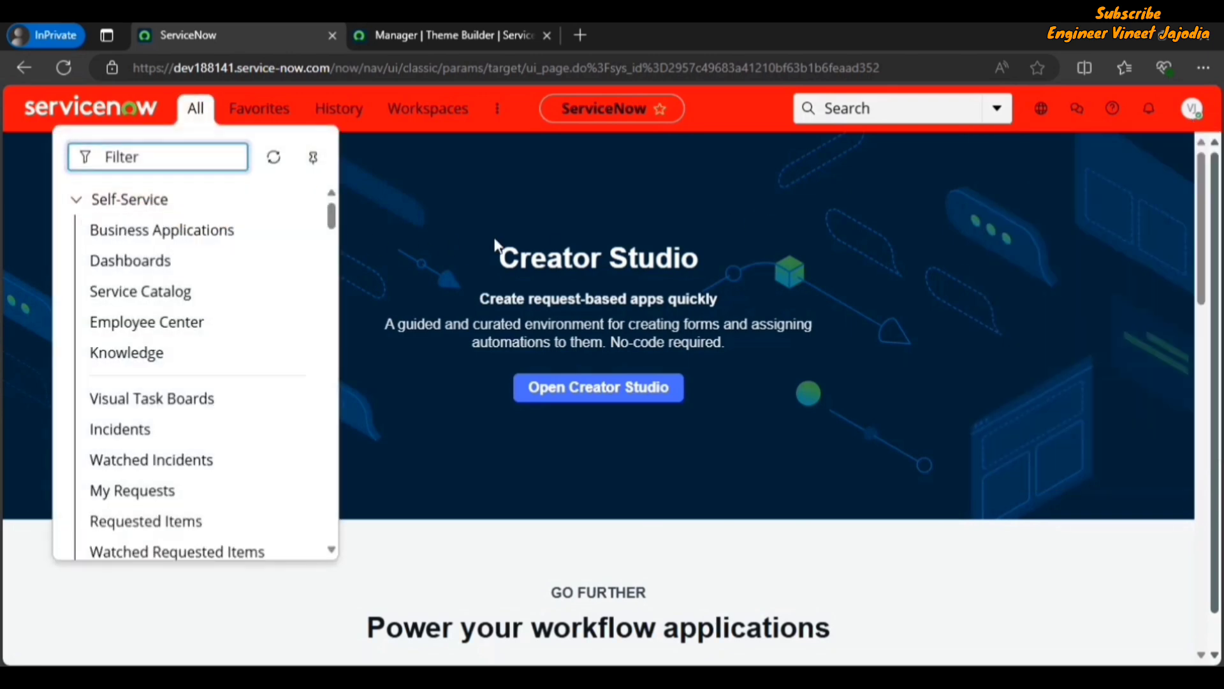
{"action": "type", "text": "m2m_app_"}
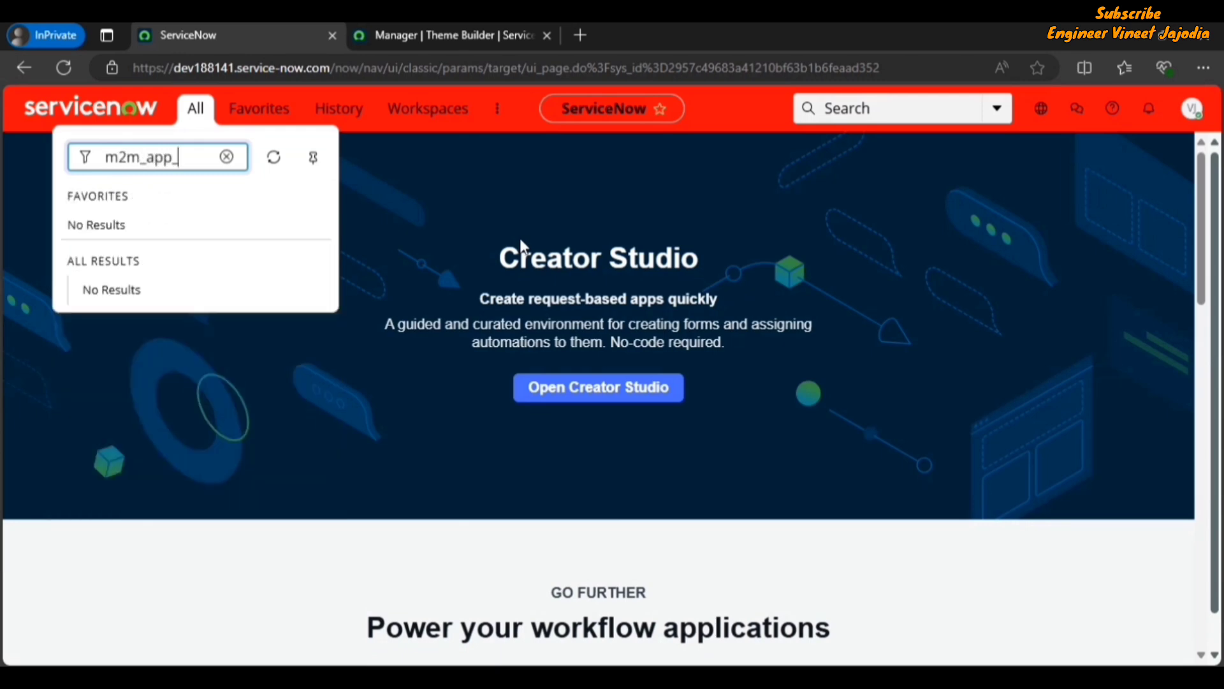
{"action": "type", "text": "theme.lIST"}
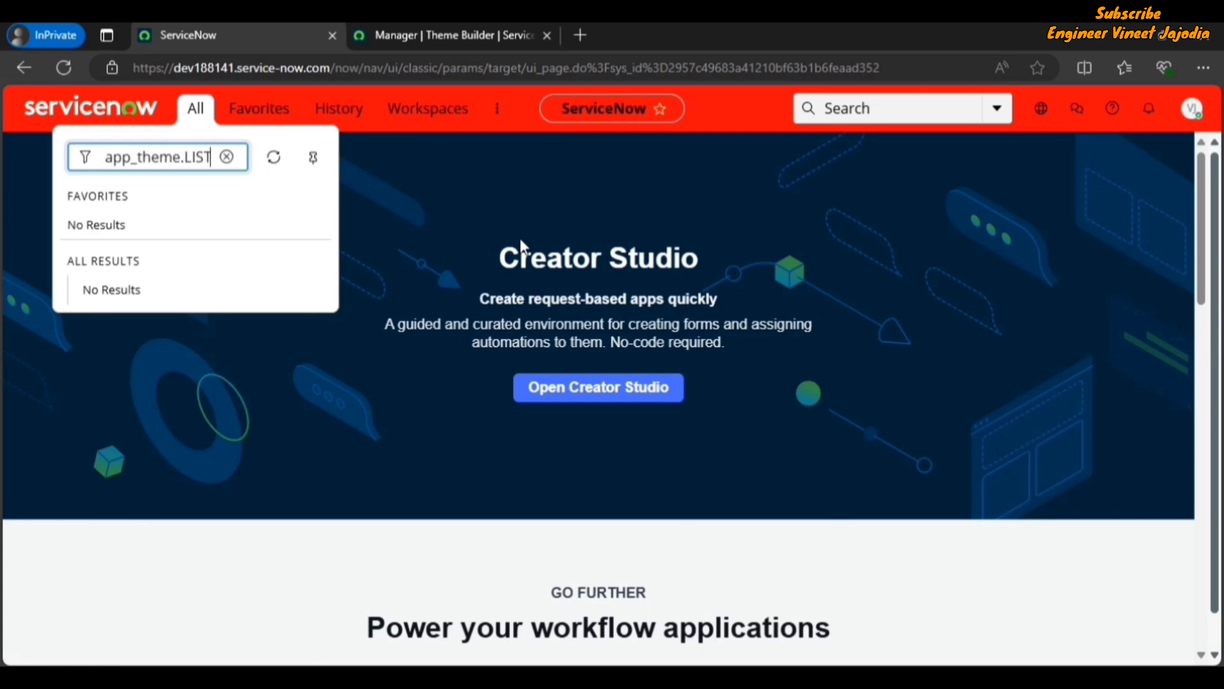
{"action": "key", "text": "Return"}
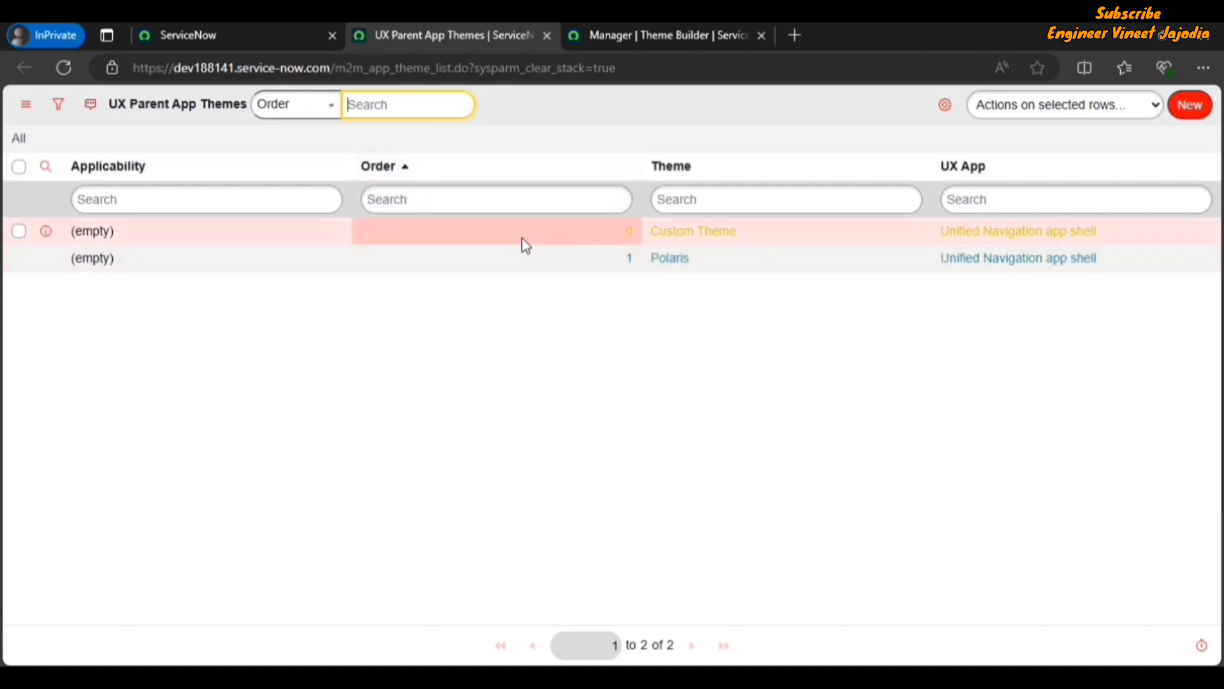
Step: Set the Order value of Custom Theme to 1 and that of Polaris to 0, saving both
{"action": "double_click", "coordinate": [544, 238]}
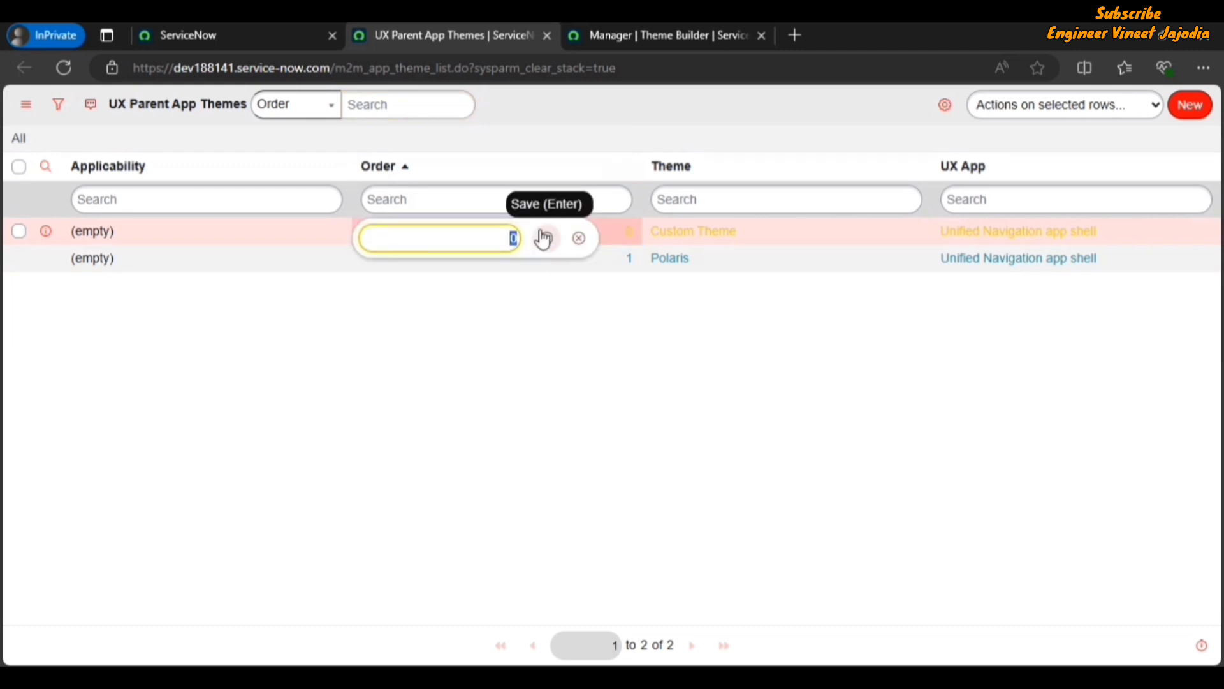
{"action": "key", "text": "BackSpace"}
{"action": "type", "text": "1"}
{"action": "left_click", "coordinate": [544, 237]}
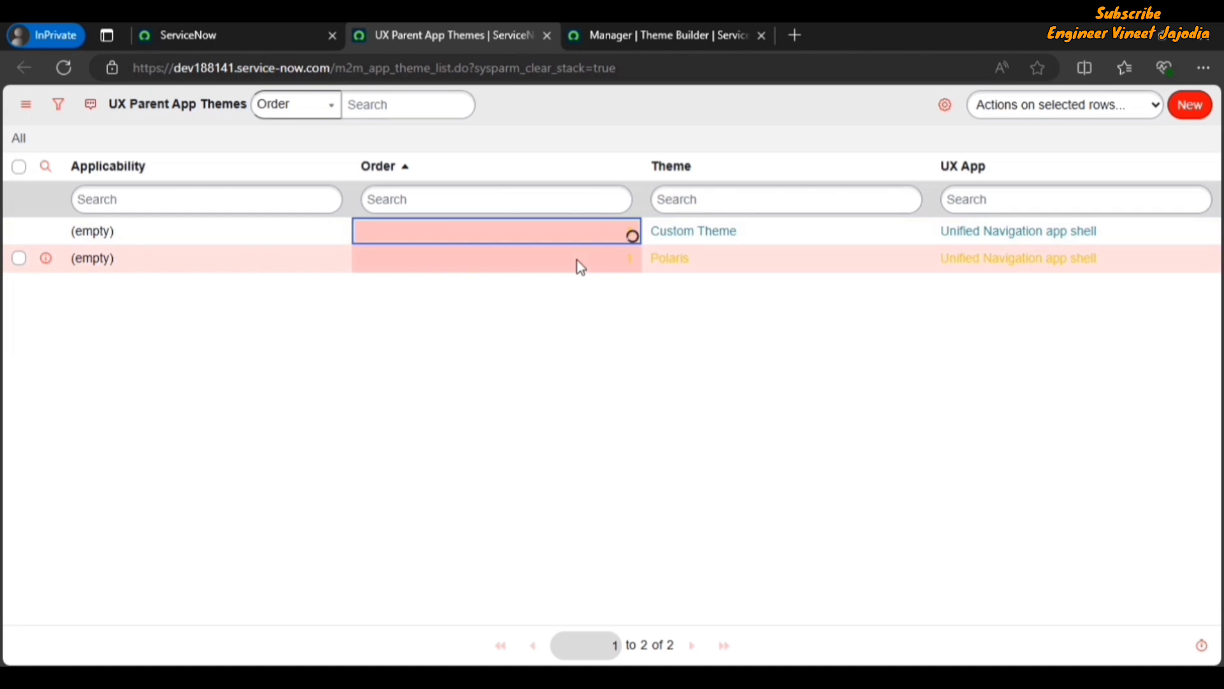
{"action": "left_click", "coordinate": [556, 257]}
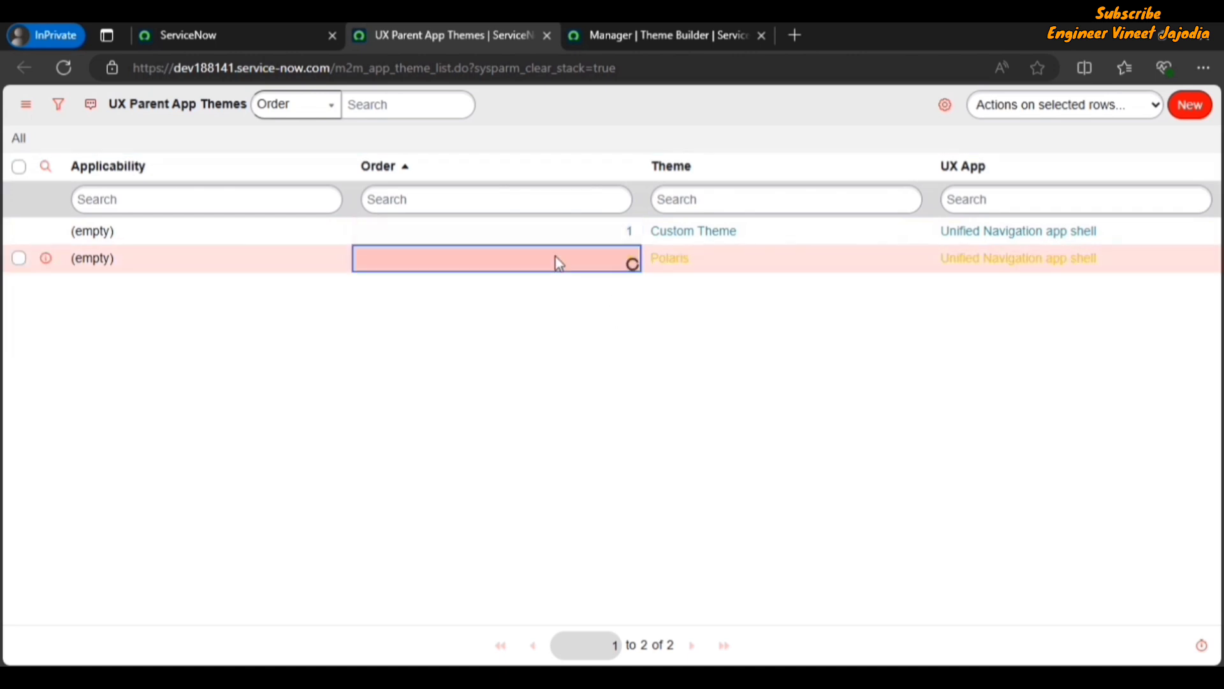
{"action": "key", "text": "BackSpace"}
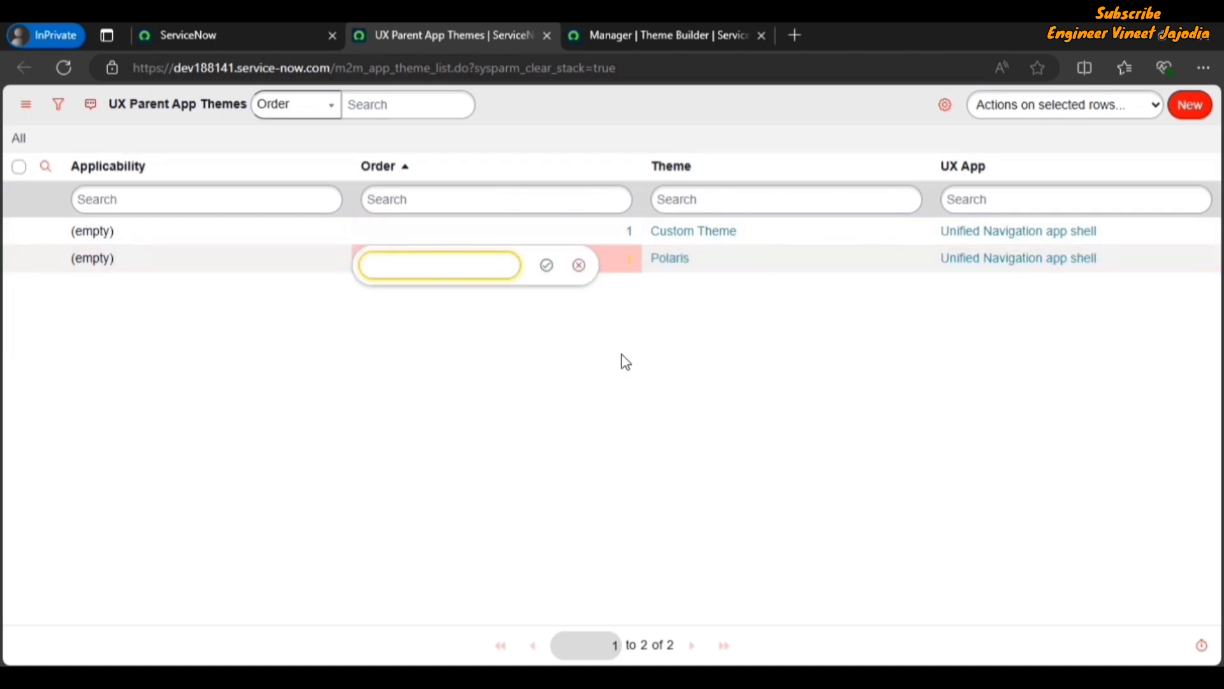
{"action": "type", "text": "0"}
{"action": "left_click", "coordinate": [546, 265]}
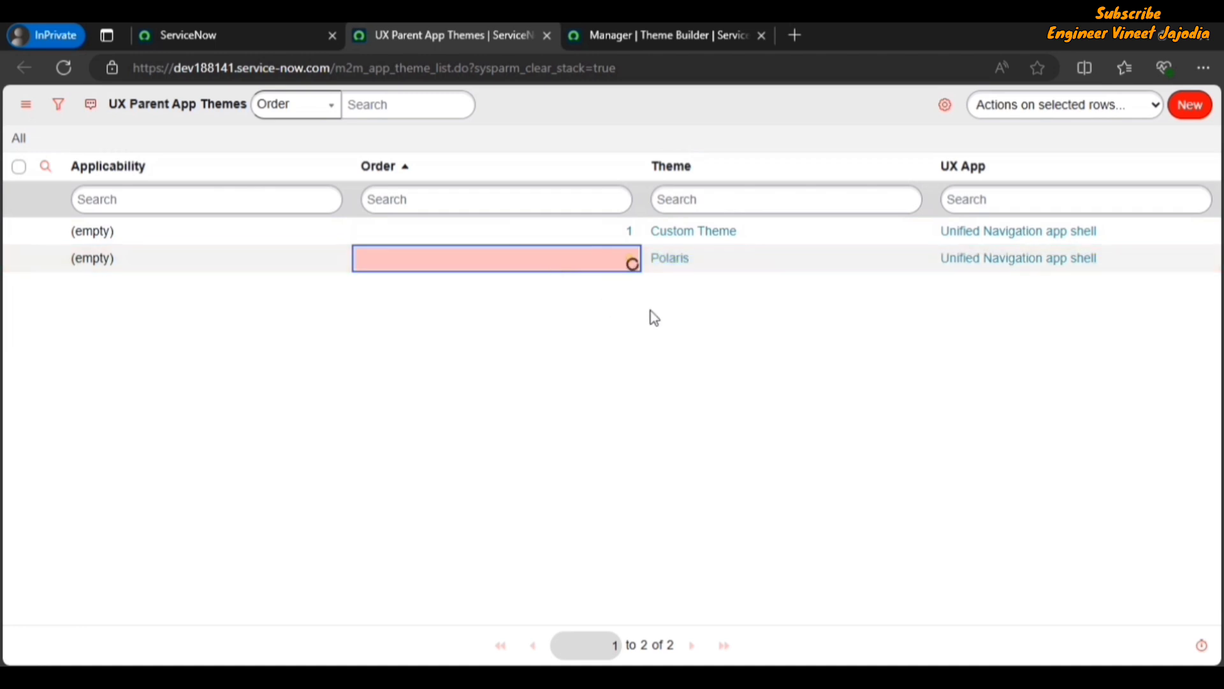
Step: Reload the main ServiceNow page, select Custom Theme in the user's Theme preferences, and close the preferences
{"action": "left_click", "coordinate": [266, 30]}
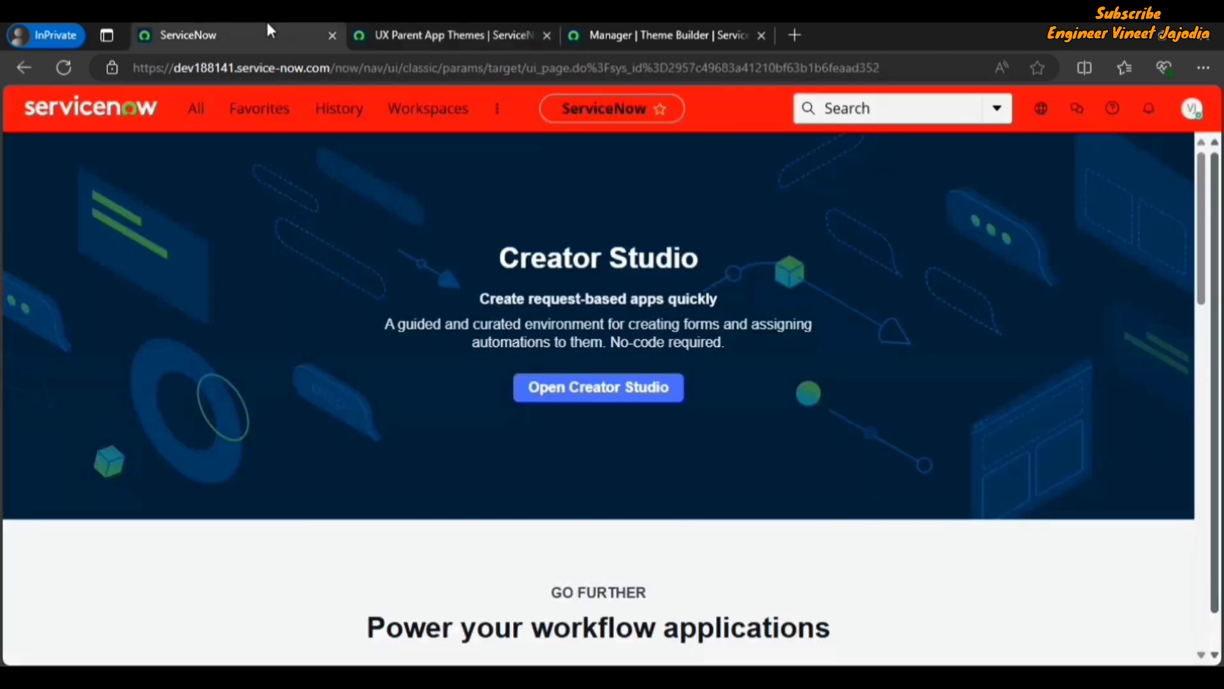
{"action": "left_click", "coordinate": [63, 68]}
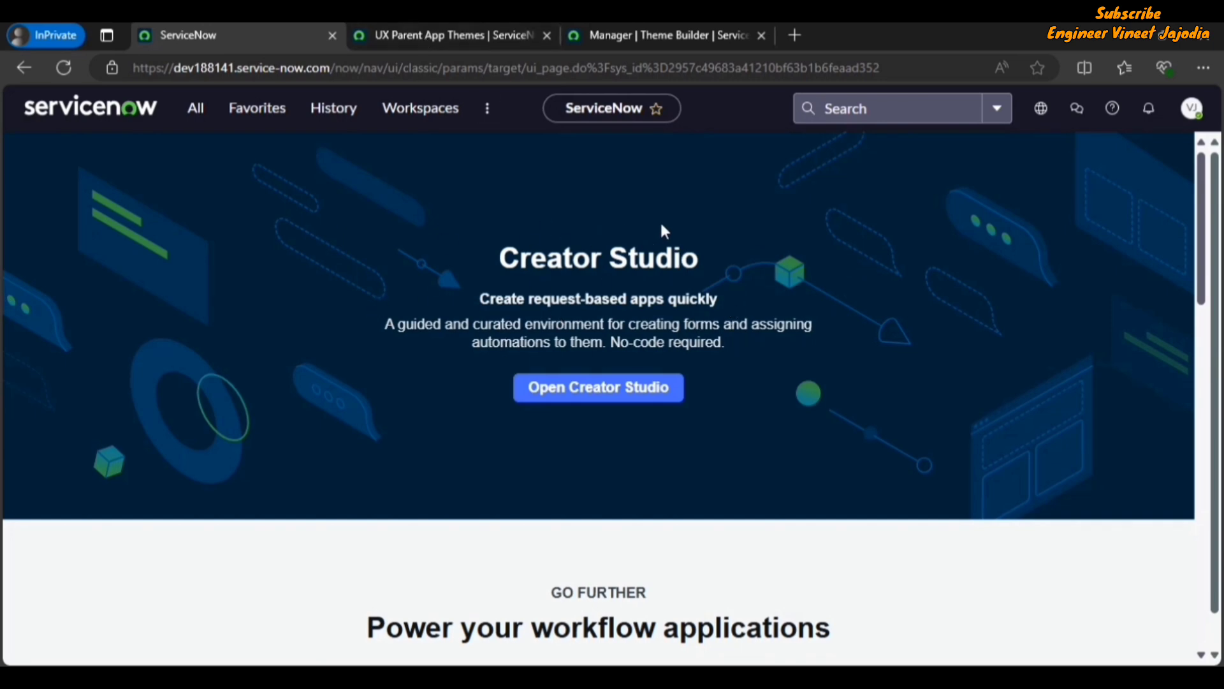
{"action": "left_click", "coordinate": [1194, 109]}
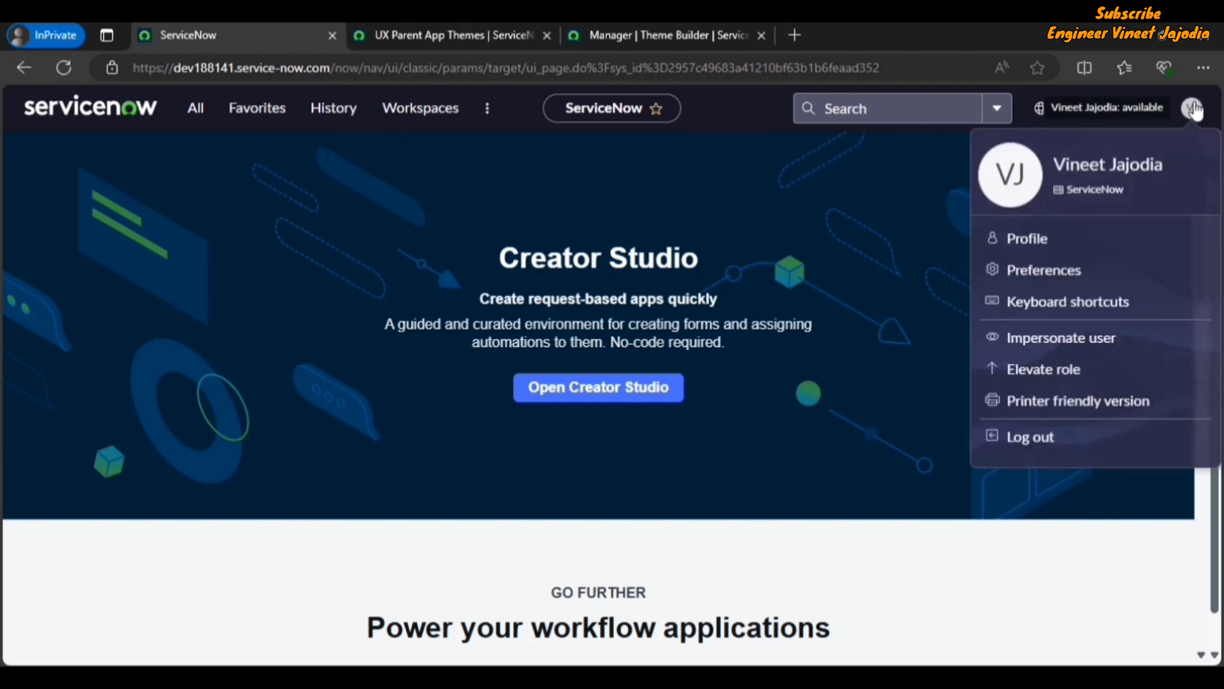
{"action": "left_click", "coordinate": [1059, 279]}
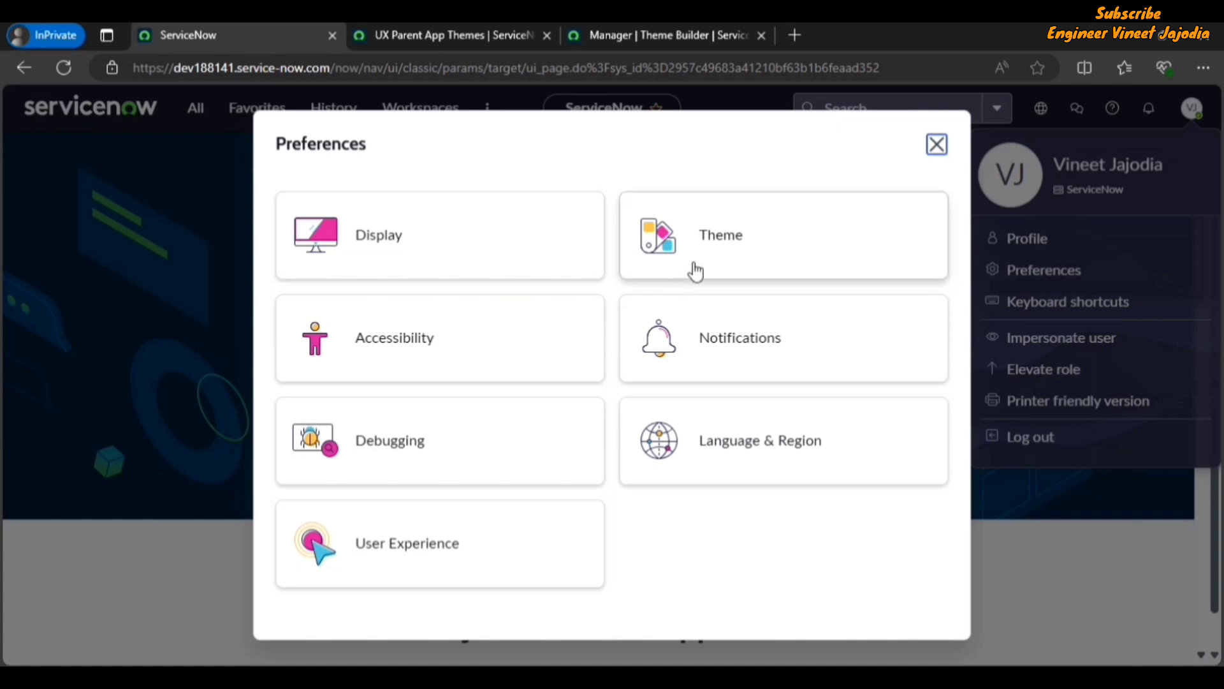
{"action": "double_click", "coordinate": [728, 253]}
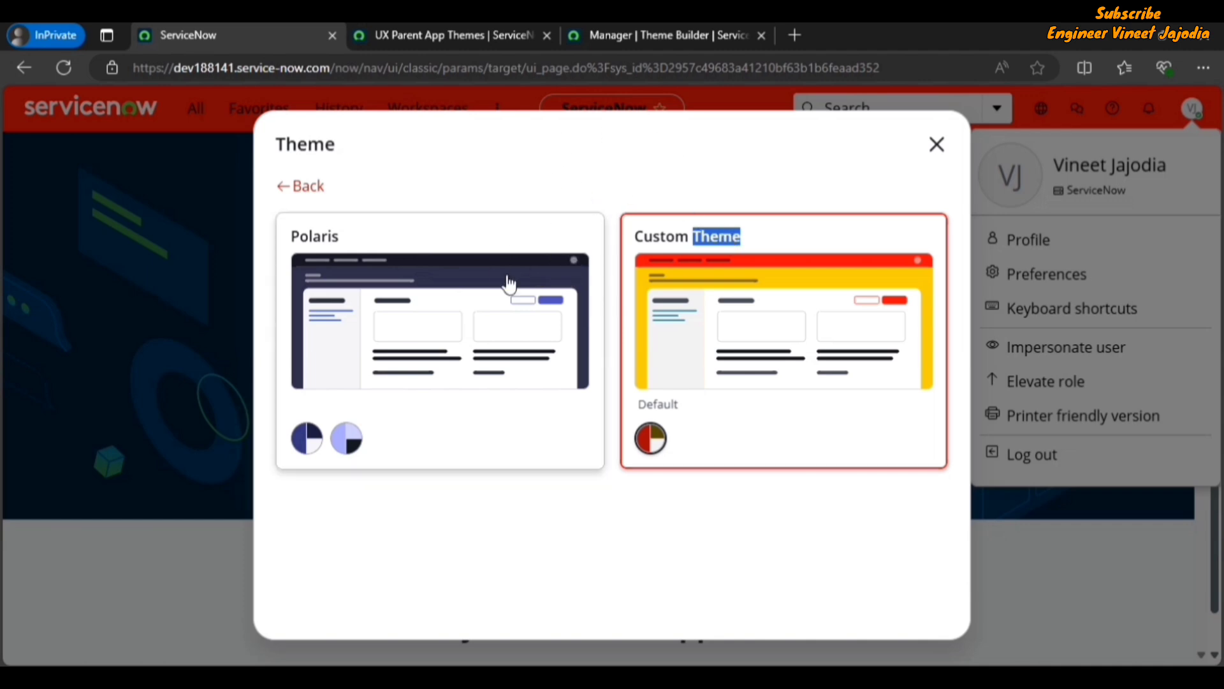
{"action": "left_click", "coordinate": [587, 534]}
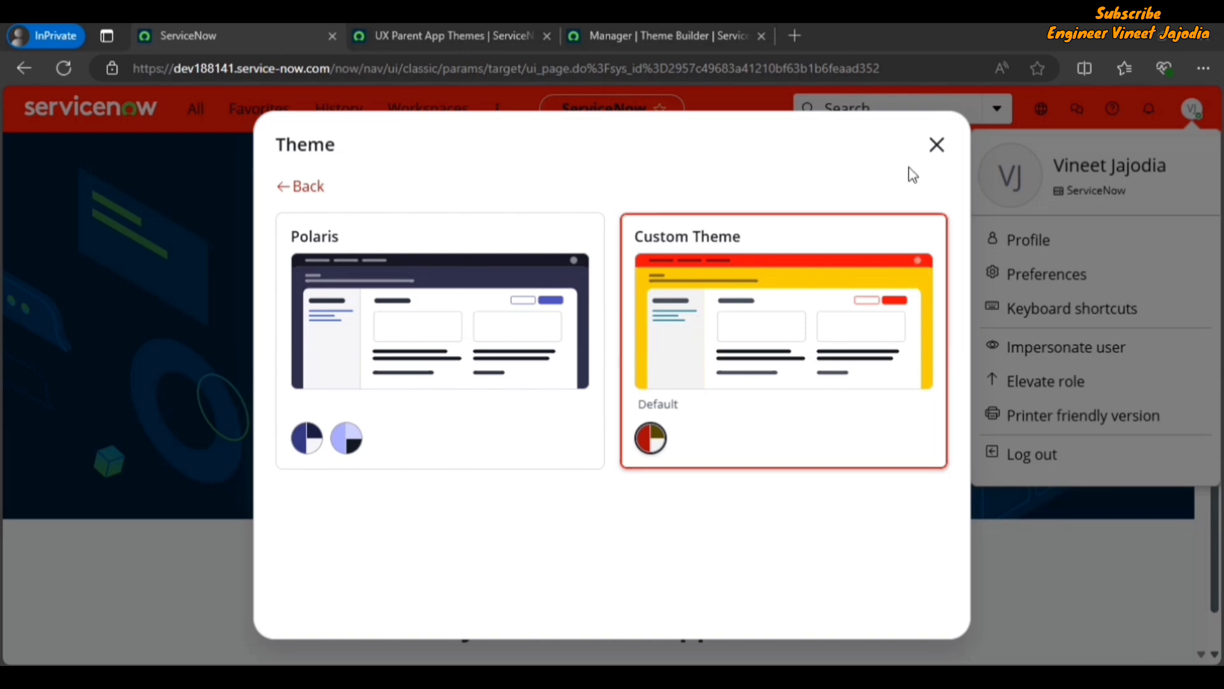
{"action": "left_click", "coordinate": [937, 147]}
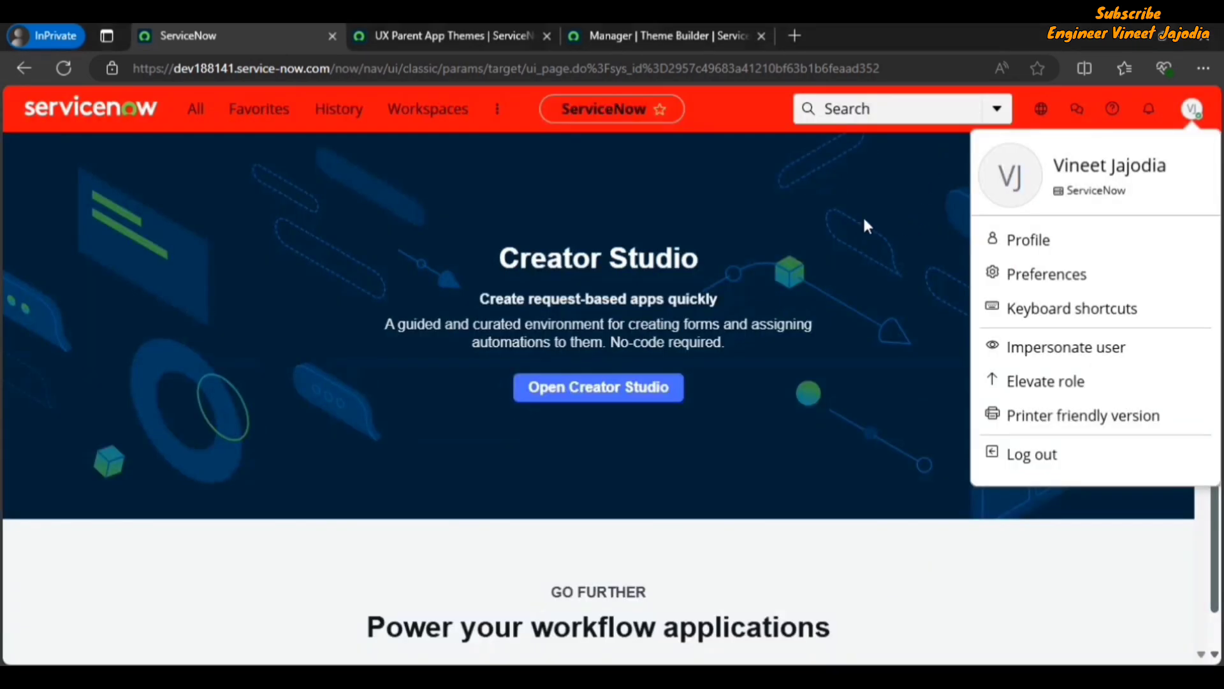
Step: Open the Roles list by entering sys_user_role.LIST in the application navigator filter
{"action": "left_click", "coordinate": [193, 115]}
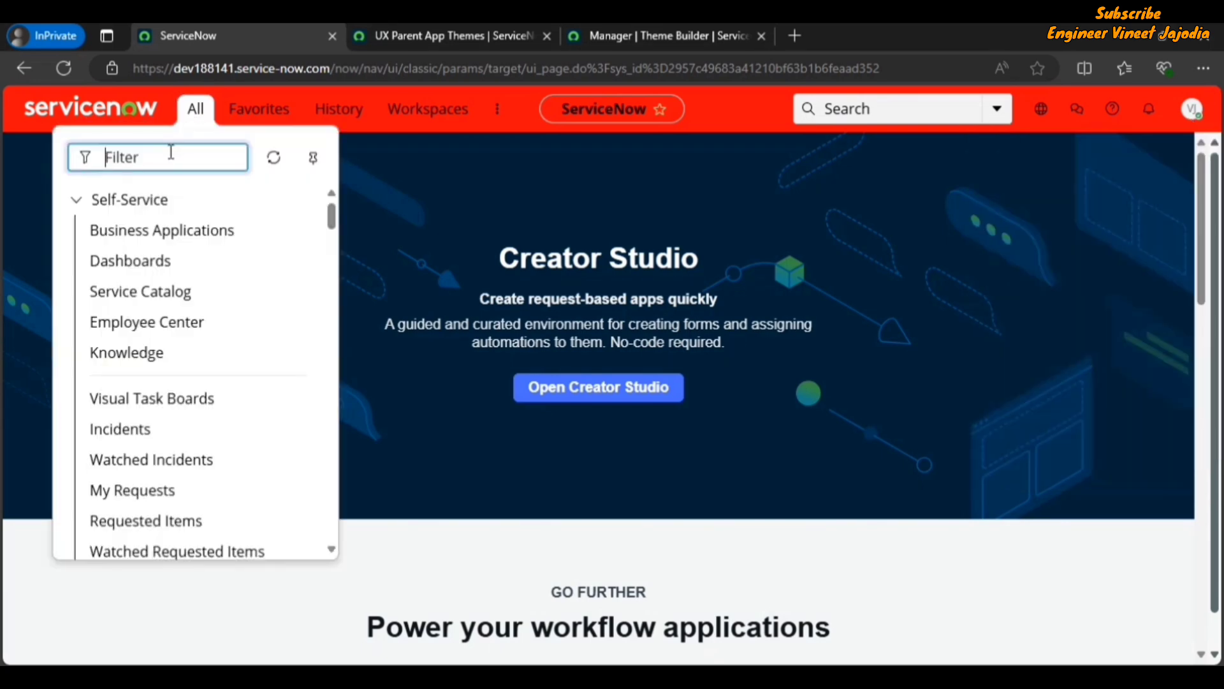
{"action": "type", "text": "sys"}
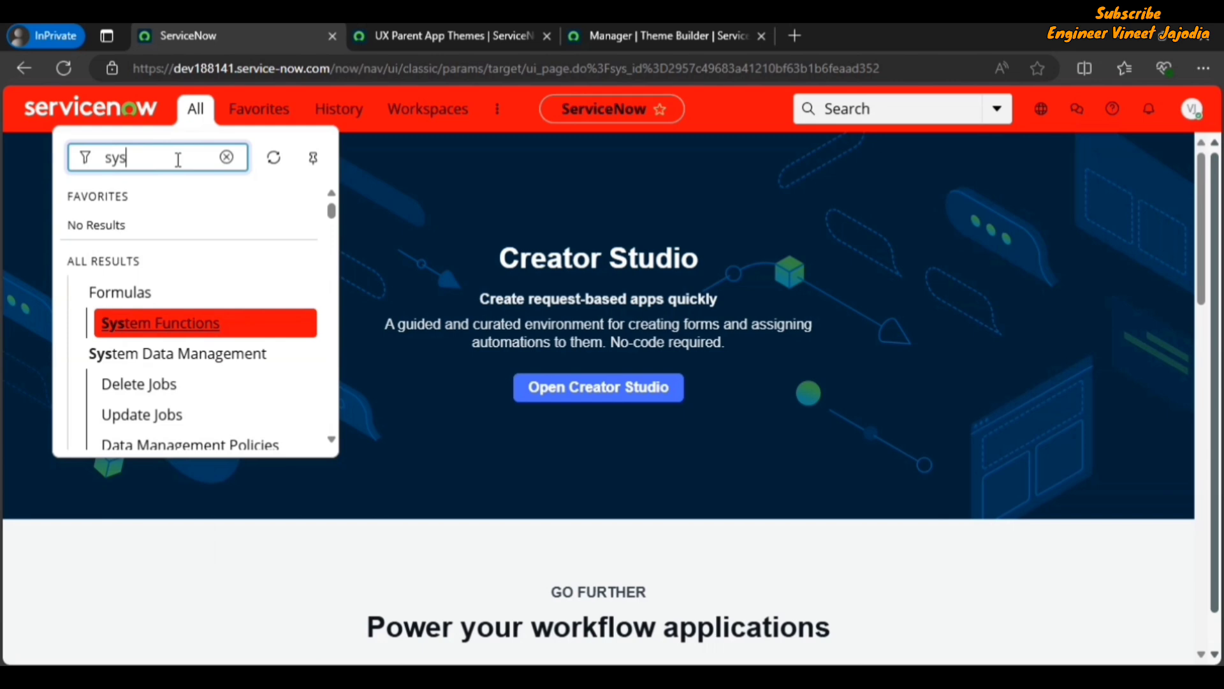
{"action": "type", "text": "_user_role.LIST"}
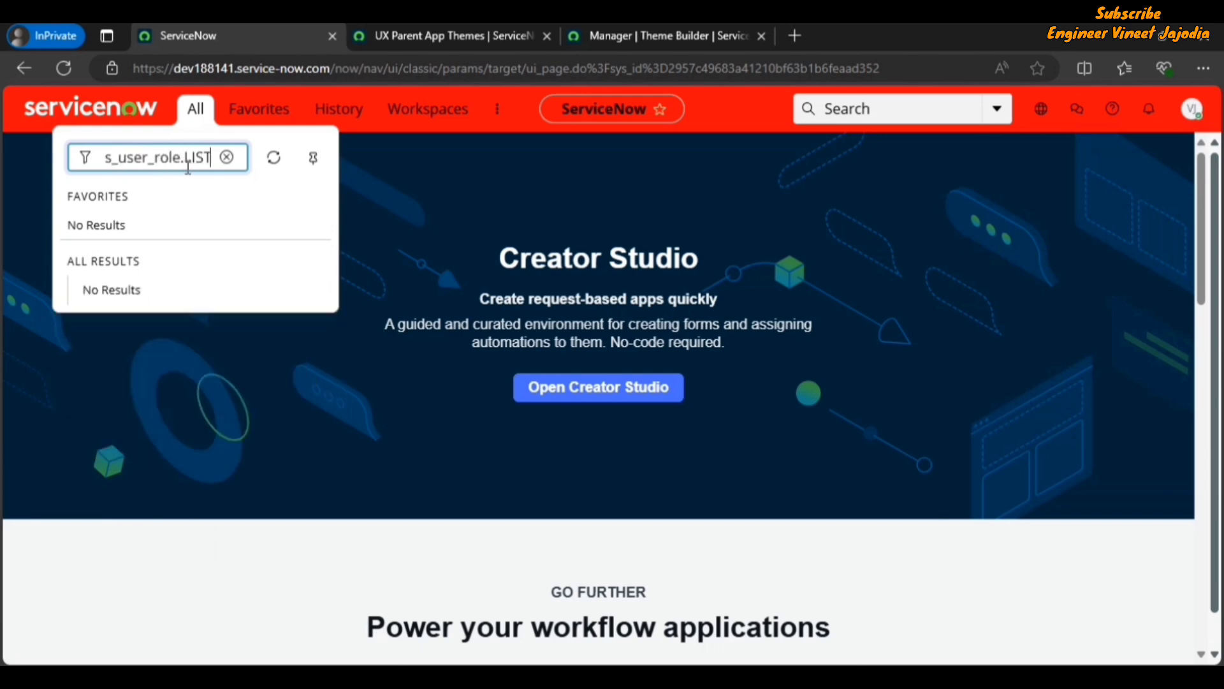
{"action": "key", "text": "Return"}
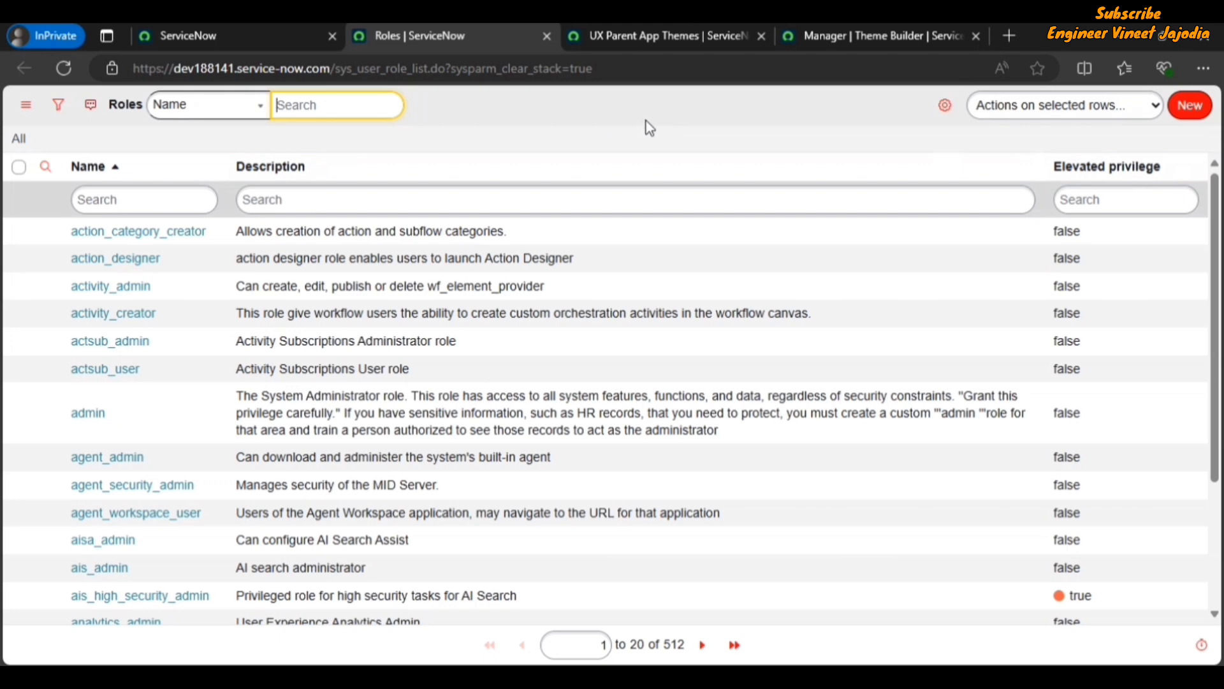
Step: Create a role named custom_theme_role with the description "To provide access for Custom Theme" and submit it
{"action": "left_click", "coordinate": [1190, 105]}
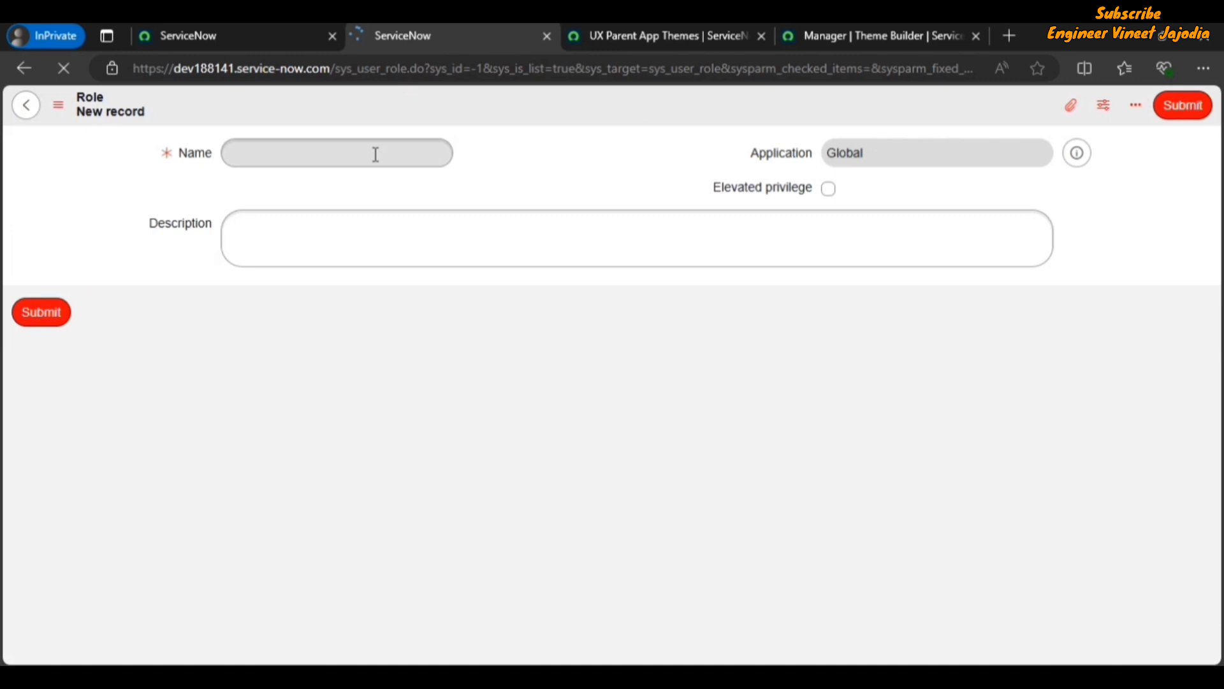
{"action": "left_click", "coordinate": [338, 156]}
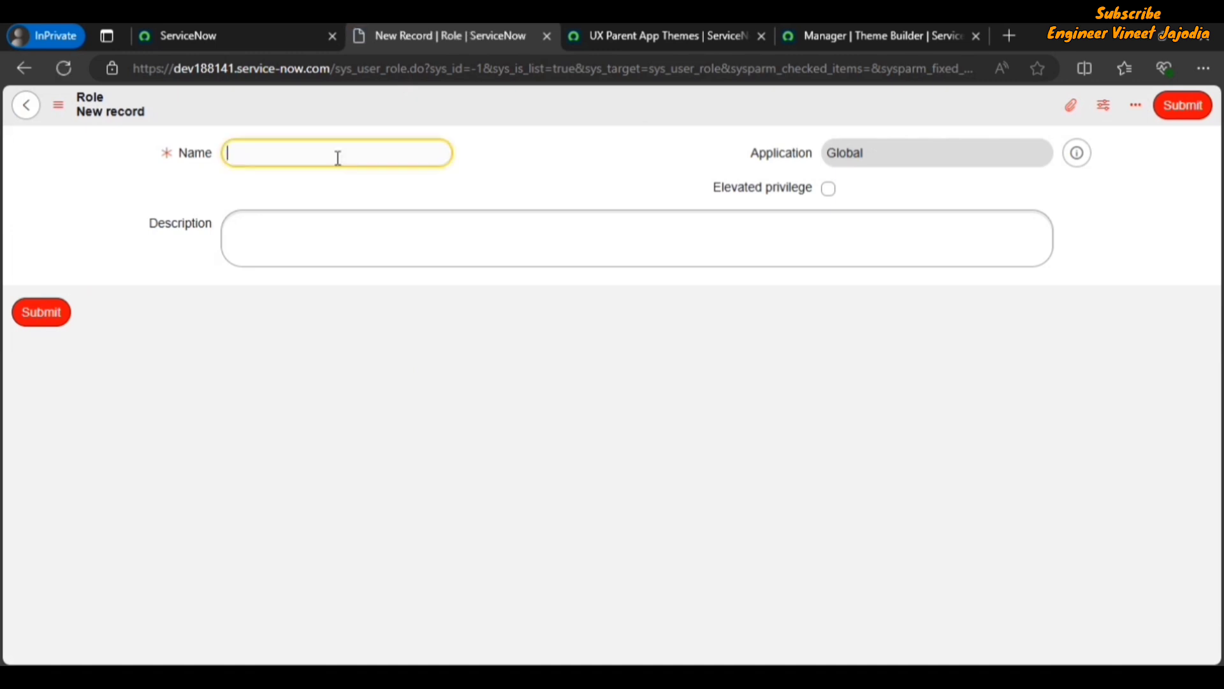
{"action": "type", "text": "custom_"}
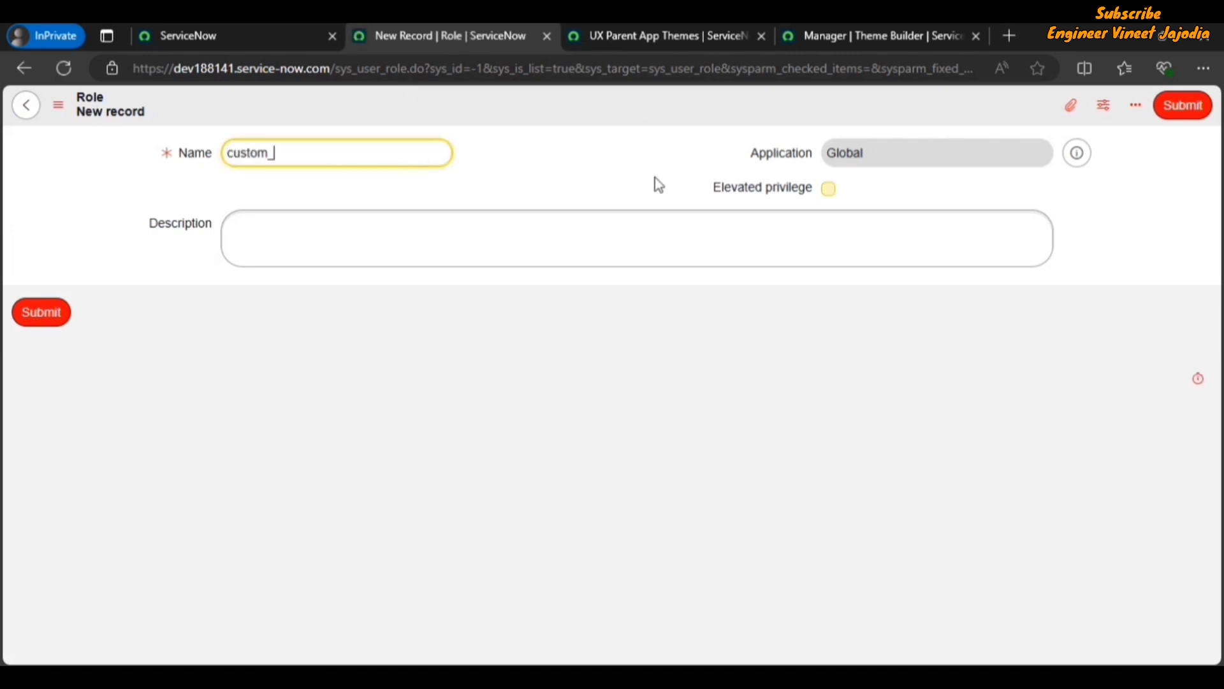
{"action": "type", "text": "theme_role"}
{"action": "left_click", "coordinate": [363, 230]}
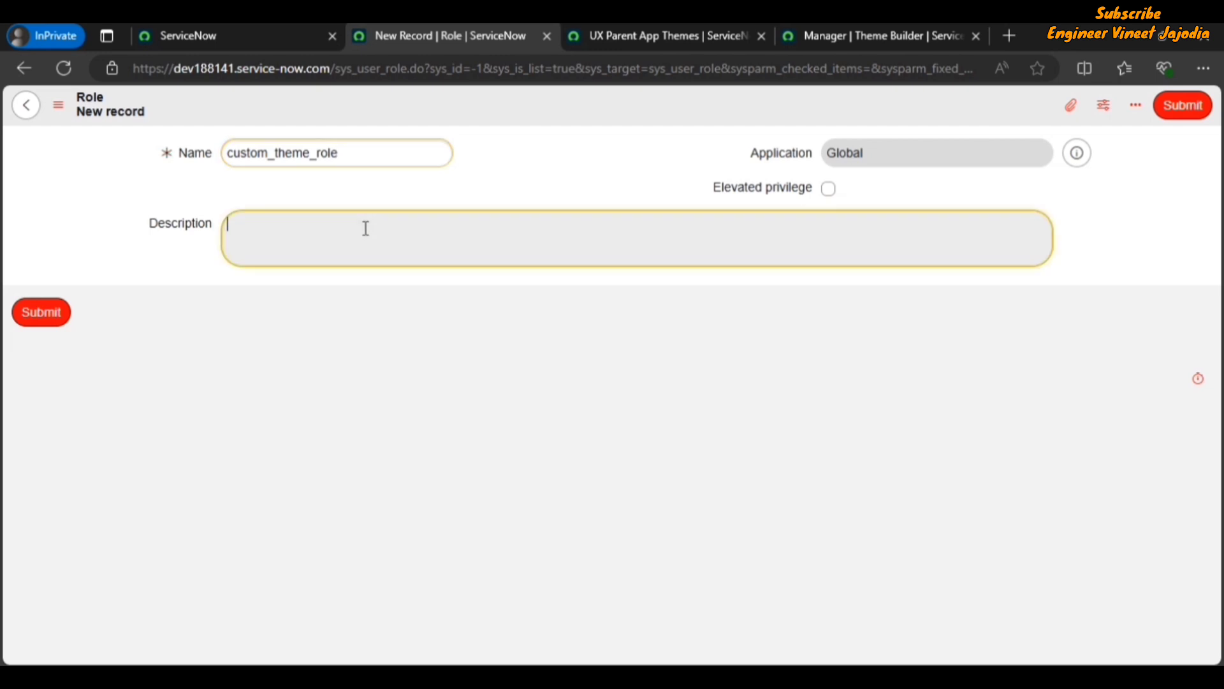
{"action": "type", "text": "To "}
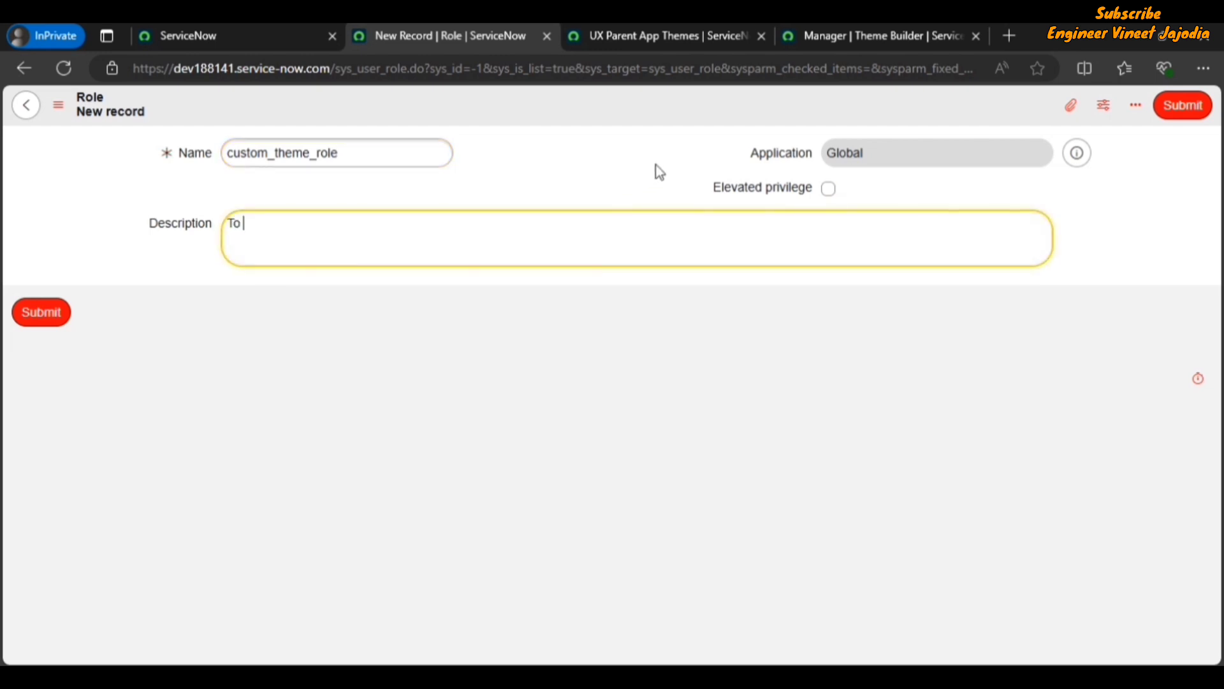
{"action": "type", "text": "provide access for Cus"}
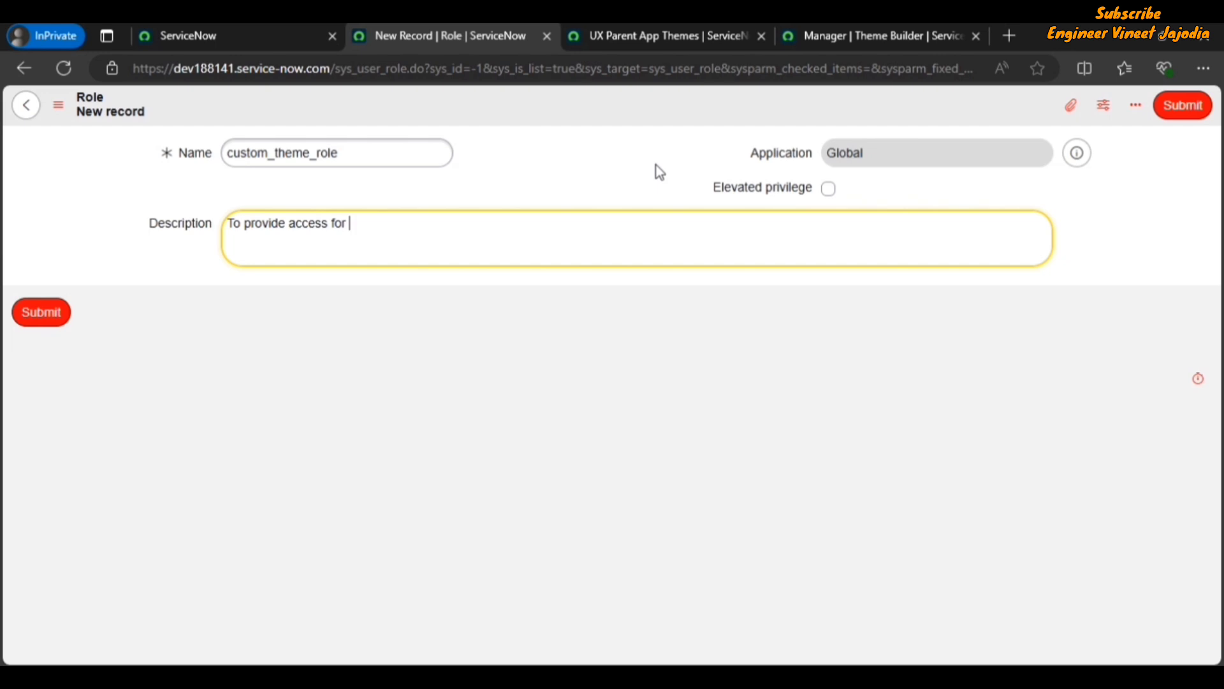
{"action": "type", "text": "tom Theme"}
{"action": "left_click", "coordinate": [62, 314]}
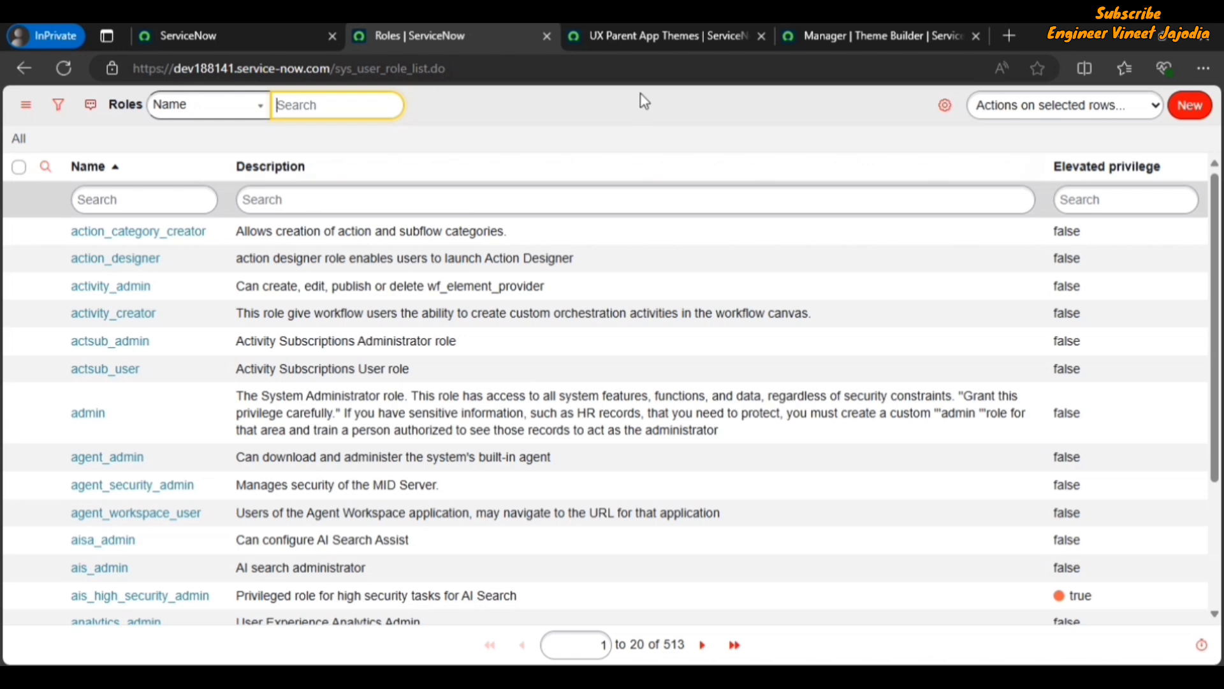
Step: Return to the UX Parent App Themes list and open the full record for Custom Theme
{"action": "mouse_move", "coordinate": [649, 48]}
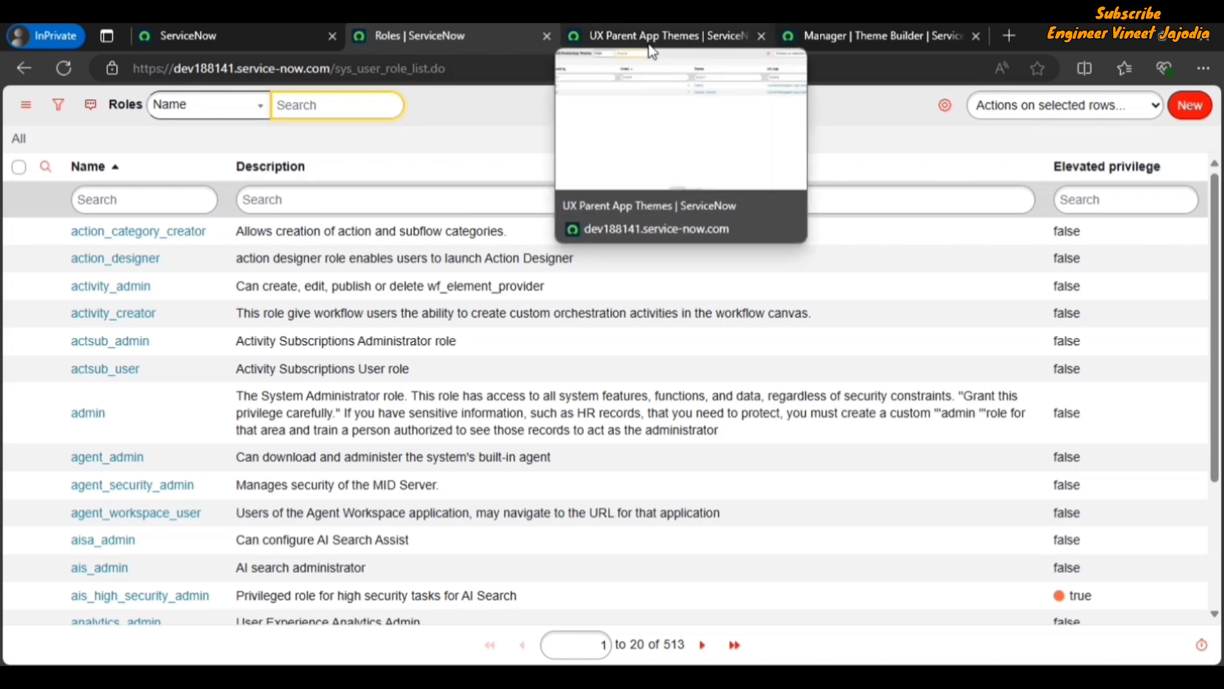
{"action": "left_click", "coordinate": [649, 43]}
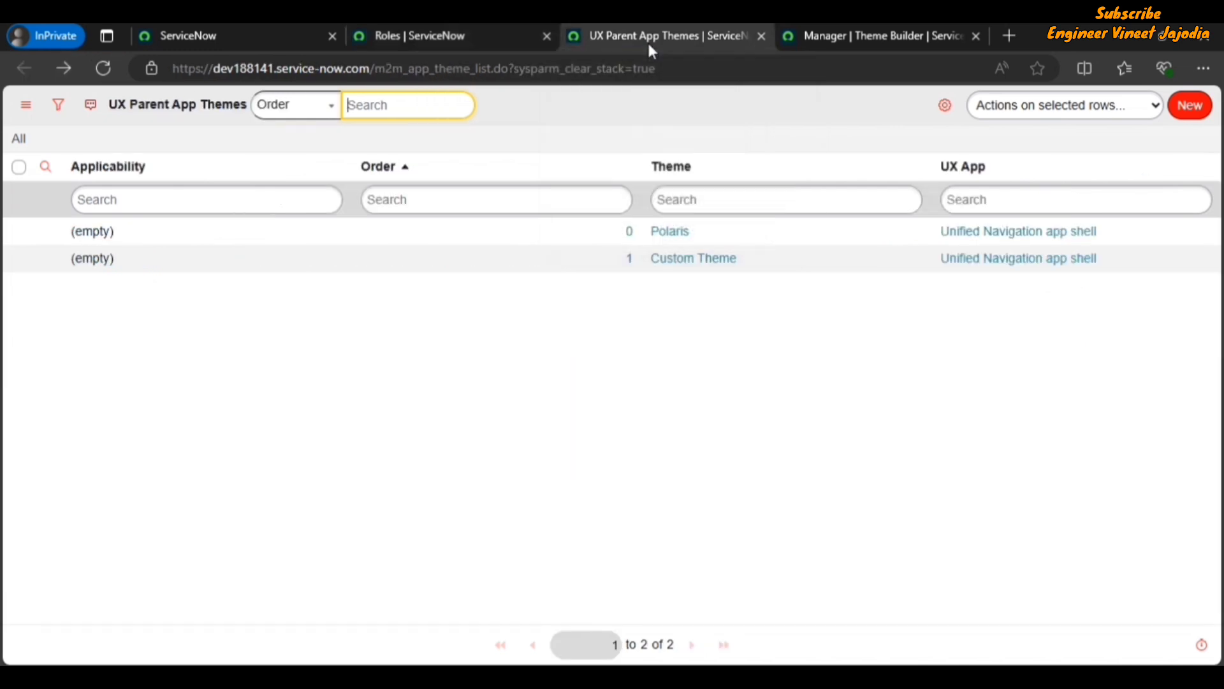
{"action": "left_click", "coordinate": [504, 375]}
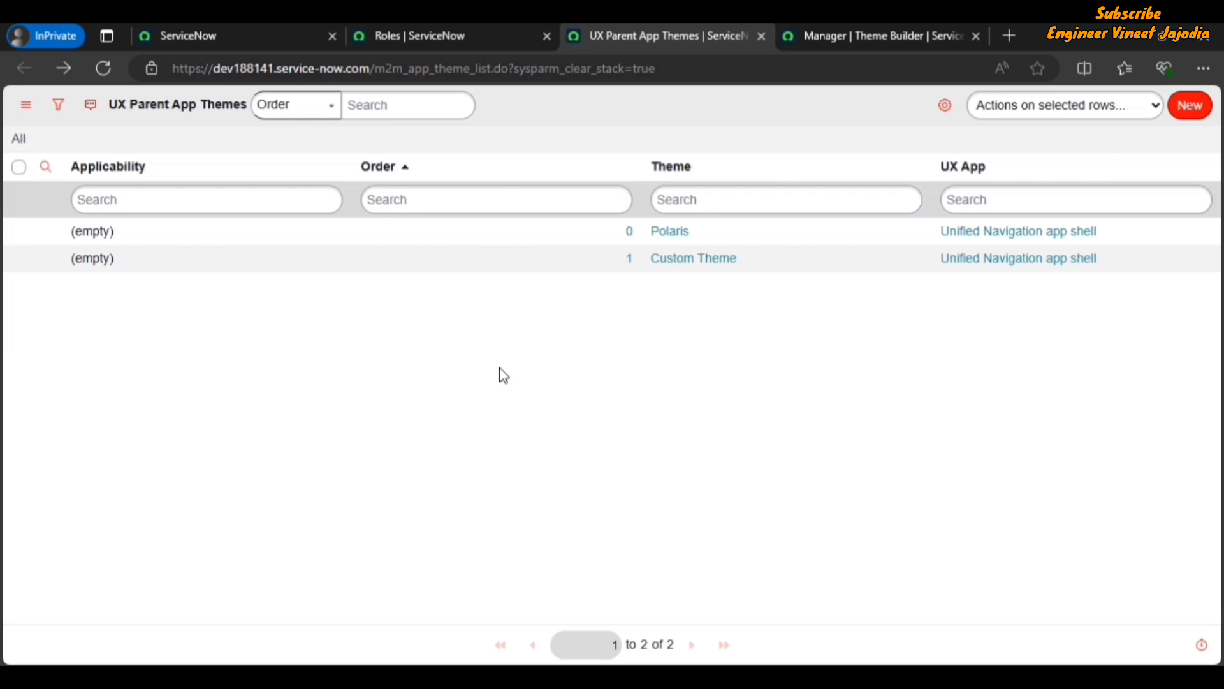
{"action": "left_click_drag", "start_coordinate": [374, 68], "coordinate": [468, 68]}
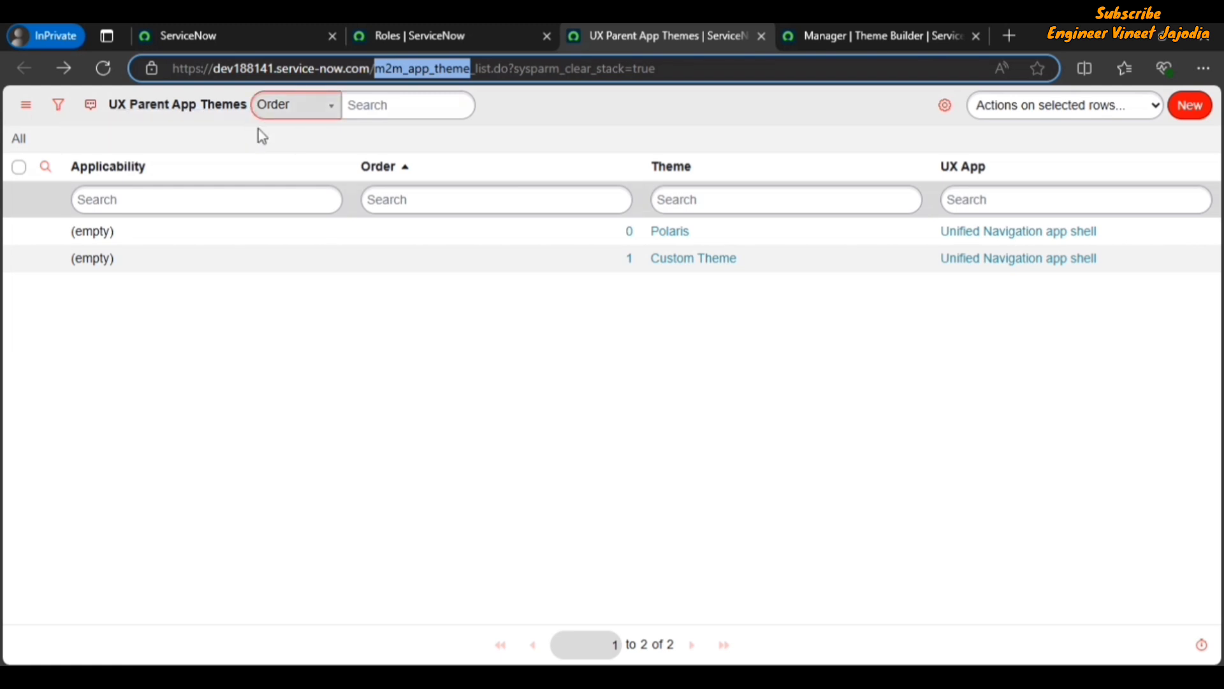
{"action": "left_click", "coordinate": [624, 424]}
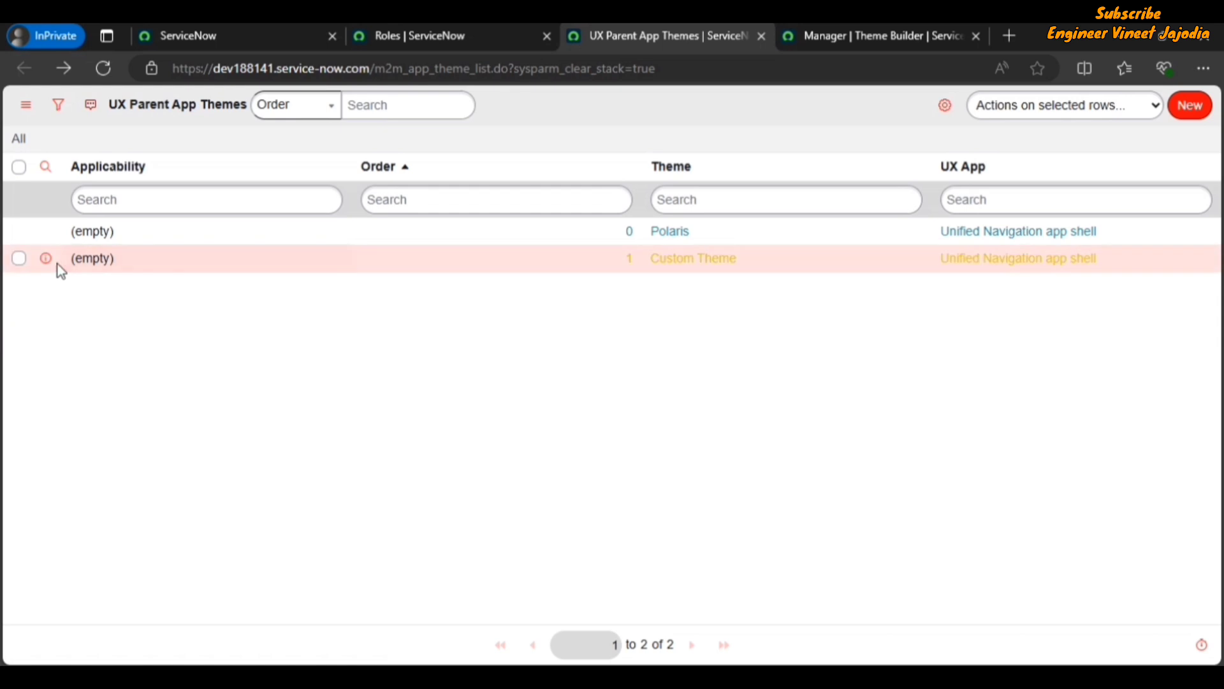
{"action": "left_click", "coordinate": [47, 259]}
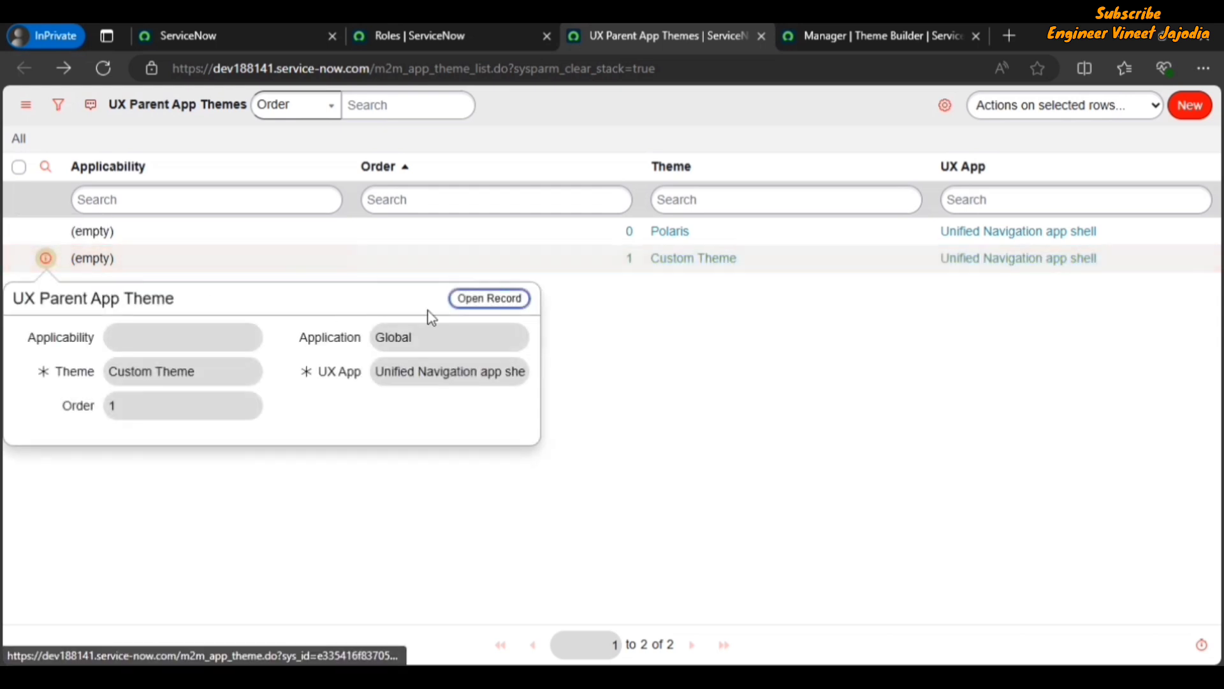
{"action": "left_click", "coordinate": [474, 309]}
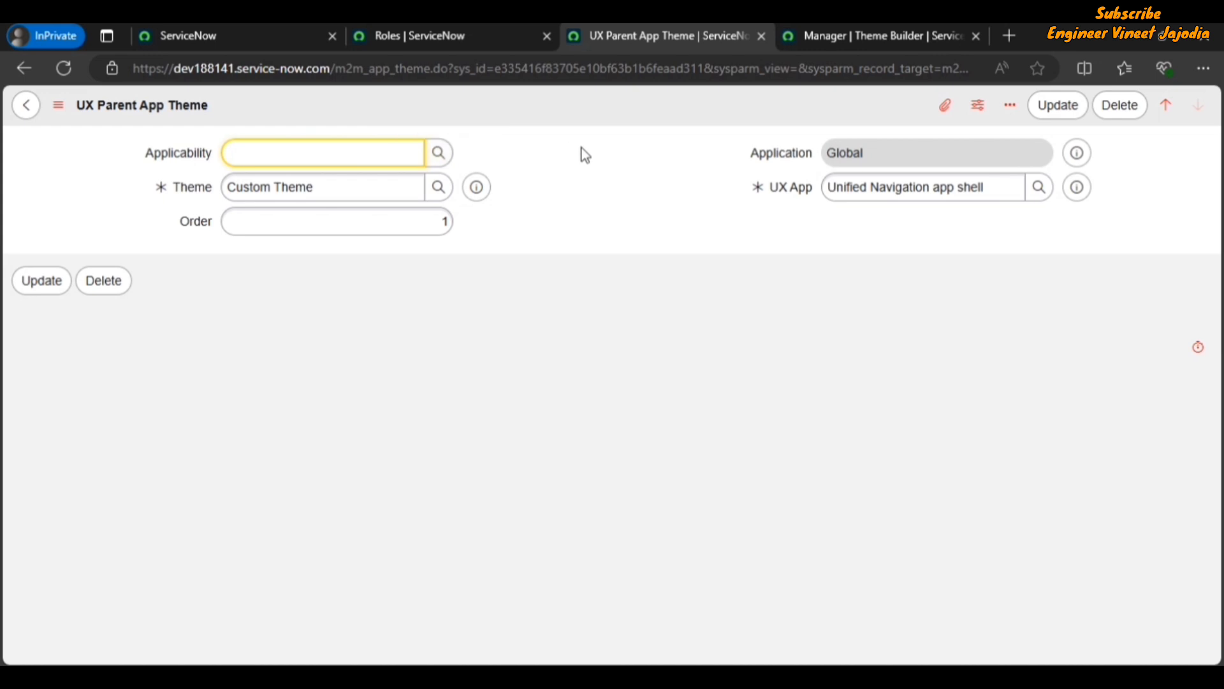
Step: Start a new audience from the Applicability lookup and name it Custom Theme Audience
{"action": "left_click", "coordinate": [440, 155]}
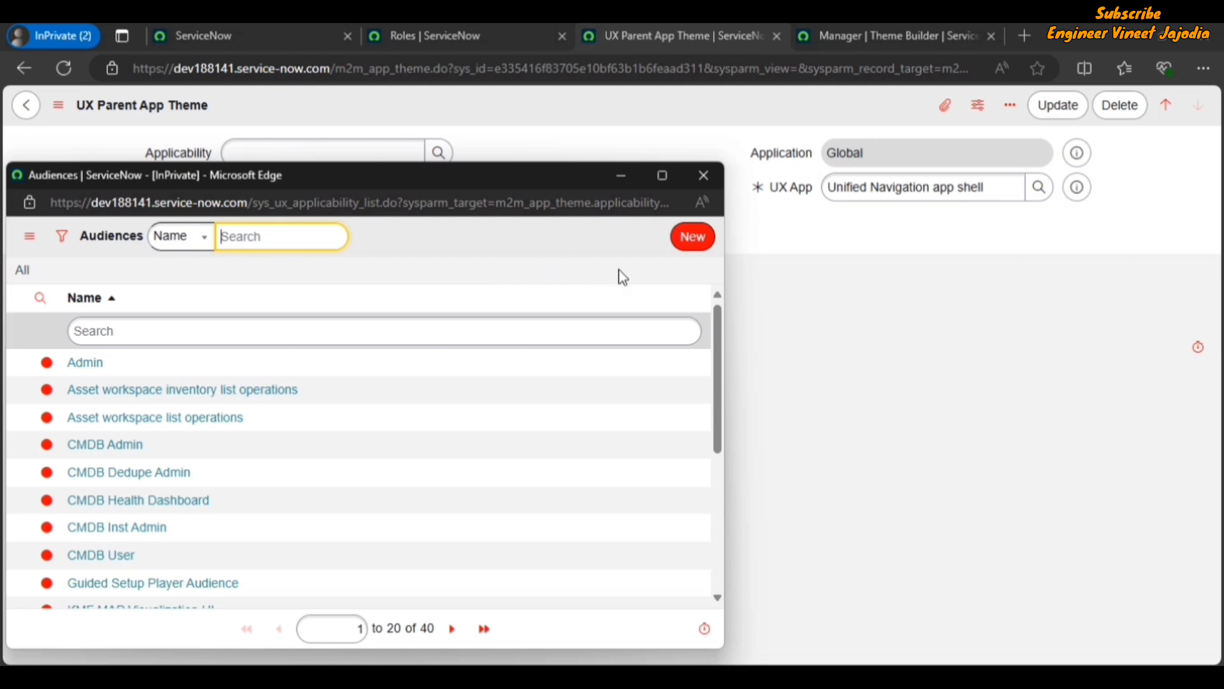
{"action": "left_click", "coordinate": [689, 242]}
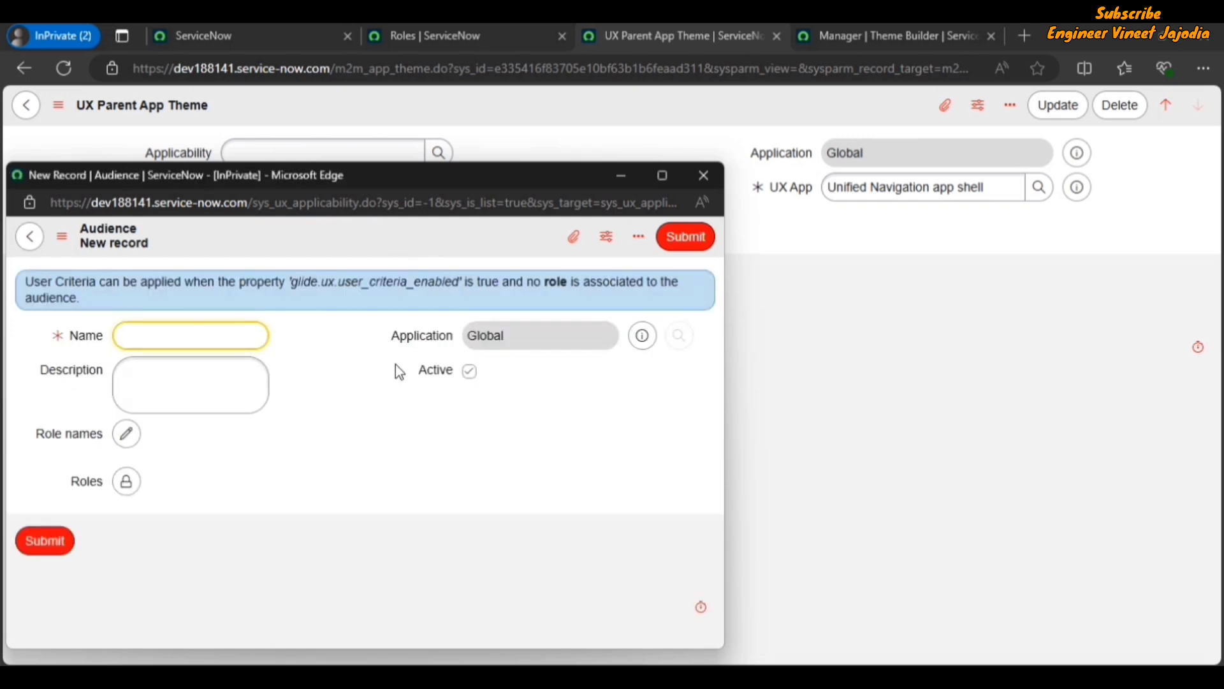
{"action": "type", "text": "Custom Theme Au"}
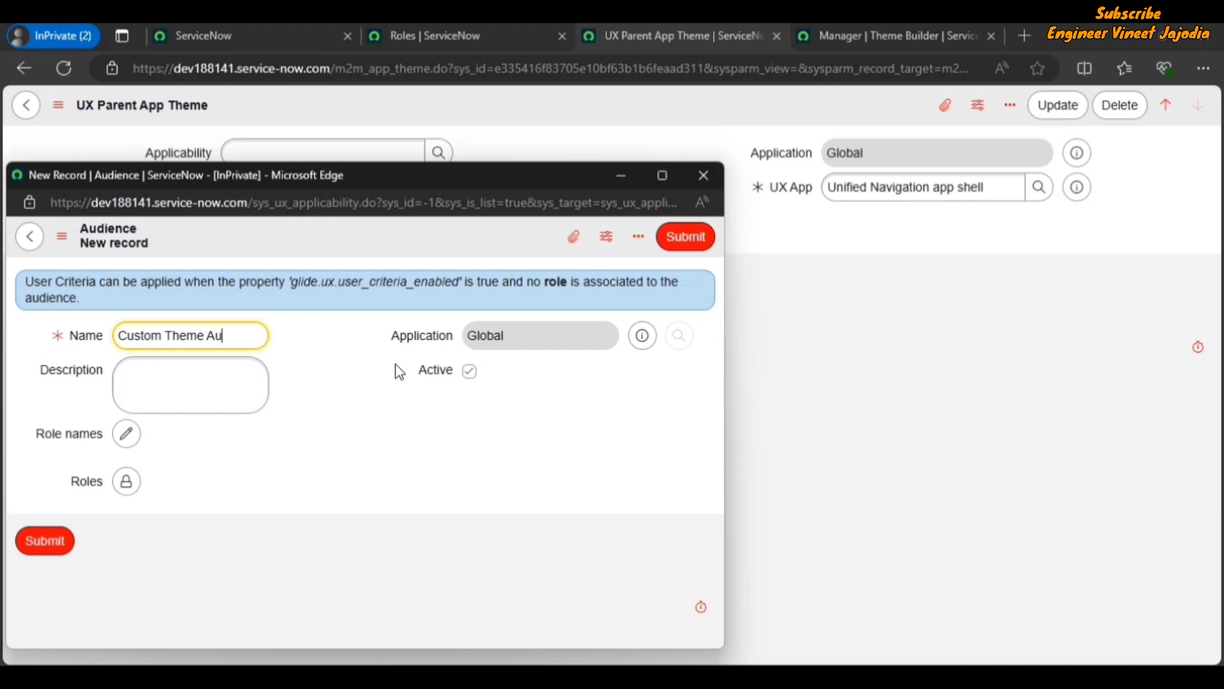
{"action": "type", "text": "dience"}
Step: Add custom_theme_role to the new audience's role names and submit the audience
{"action": "mouse_move", "coordinate": [94, 486]}
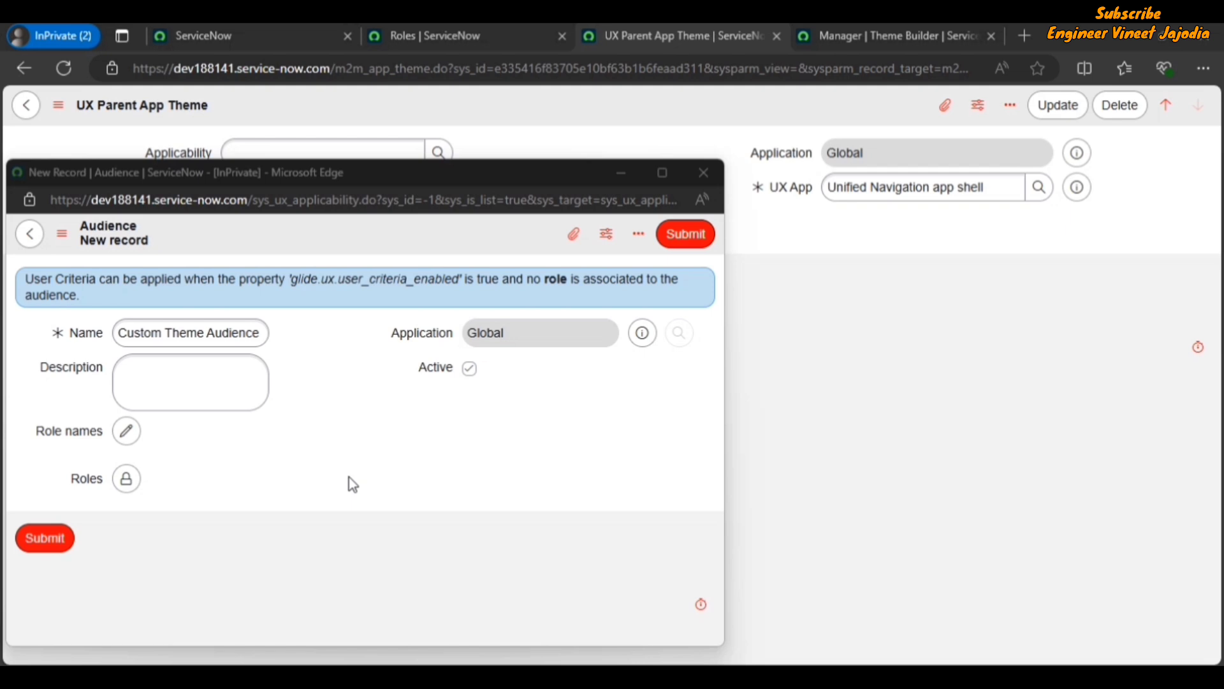
{"action": "left_click", "coordinate": [127, 433]}
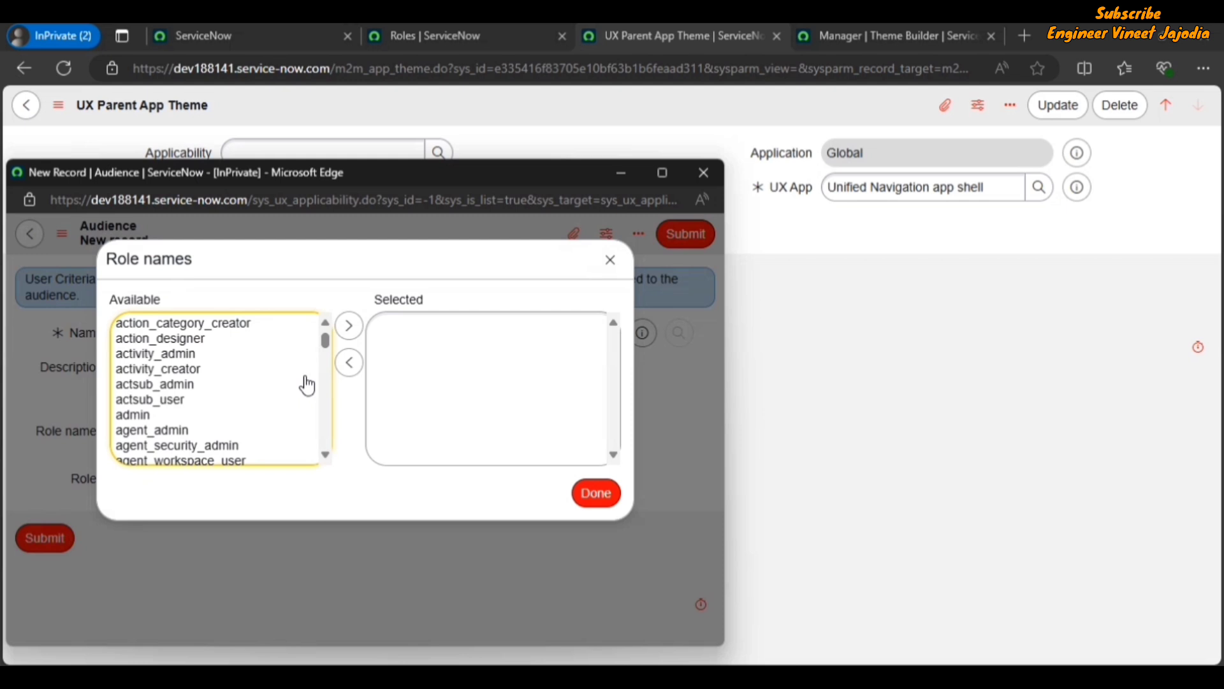
{"action": "key", "text": "ctrl+f"}
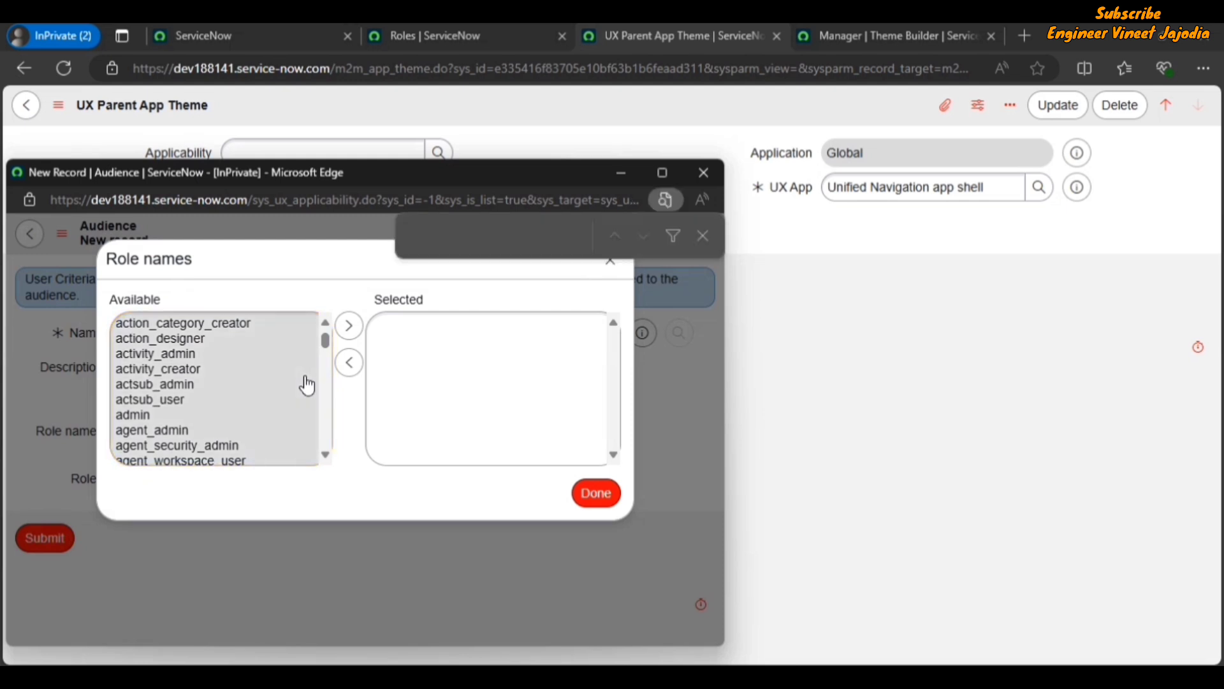
{"action": "type", "text": "custom_"}
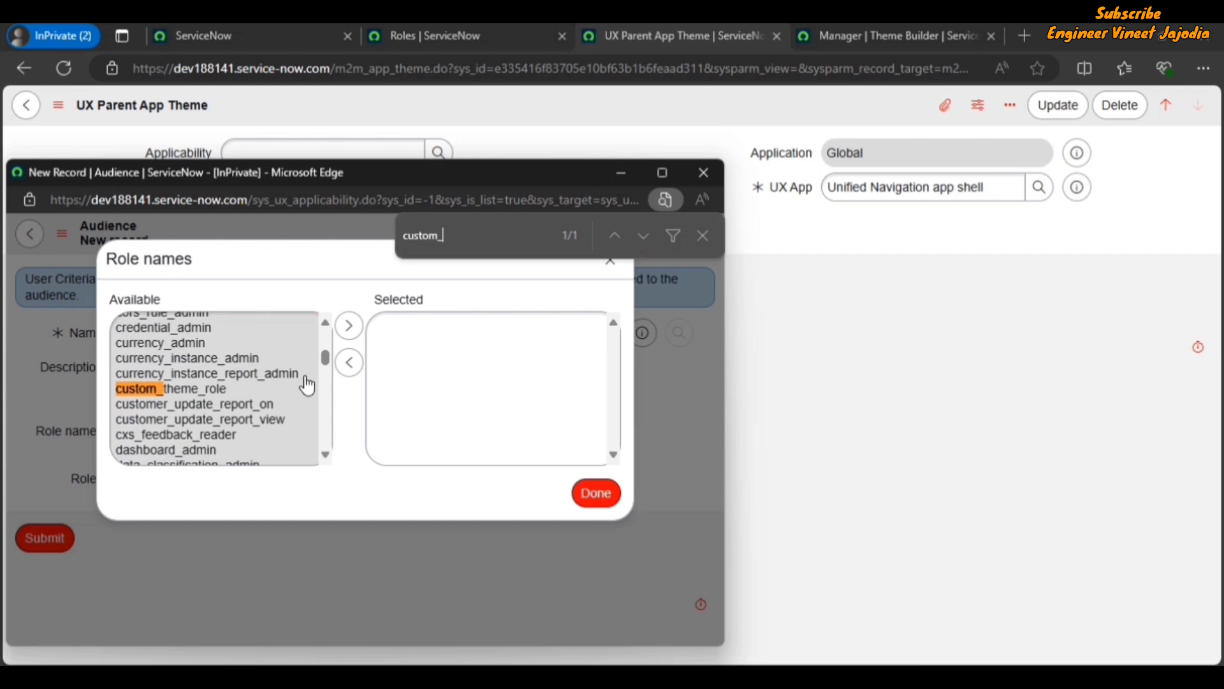
{"action": "type", "text": "theme_role"}
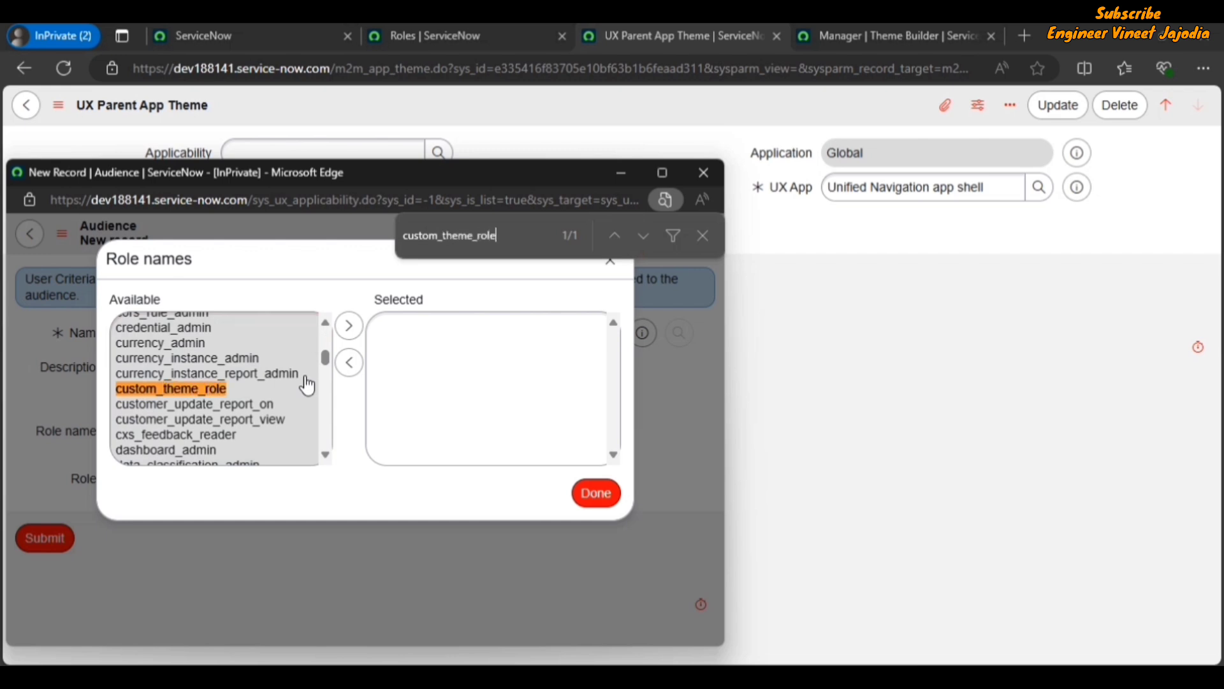
{"action": "left_click", "coordinate": [204, 391]}
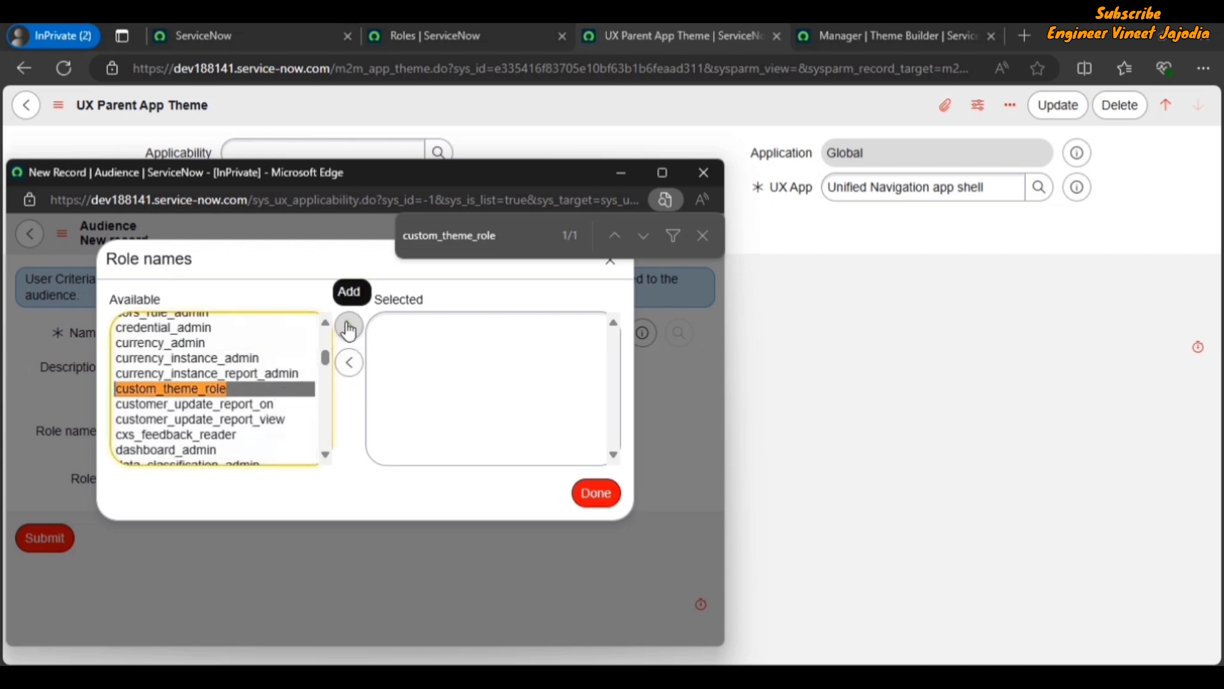
{"action": "left_click", "coordinate": [348, 328]}
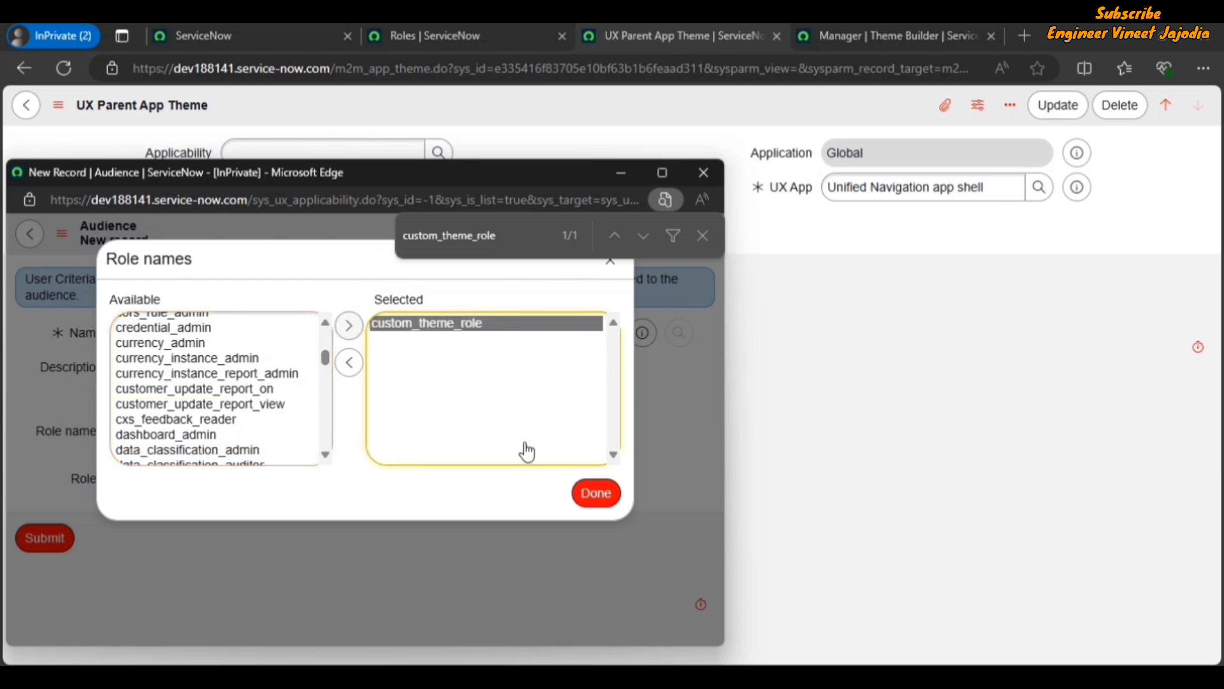
{"action": "left_click", "coordinate": [596, 494]}
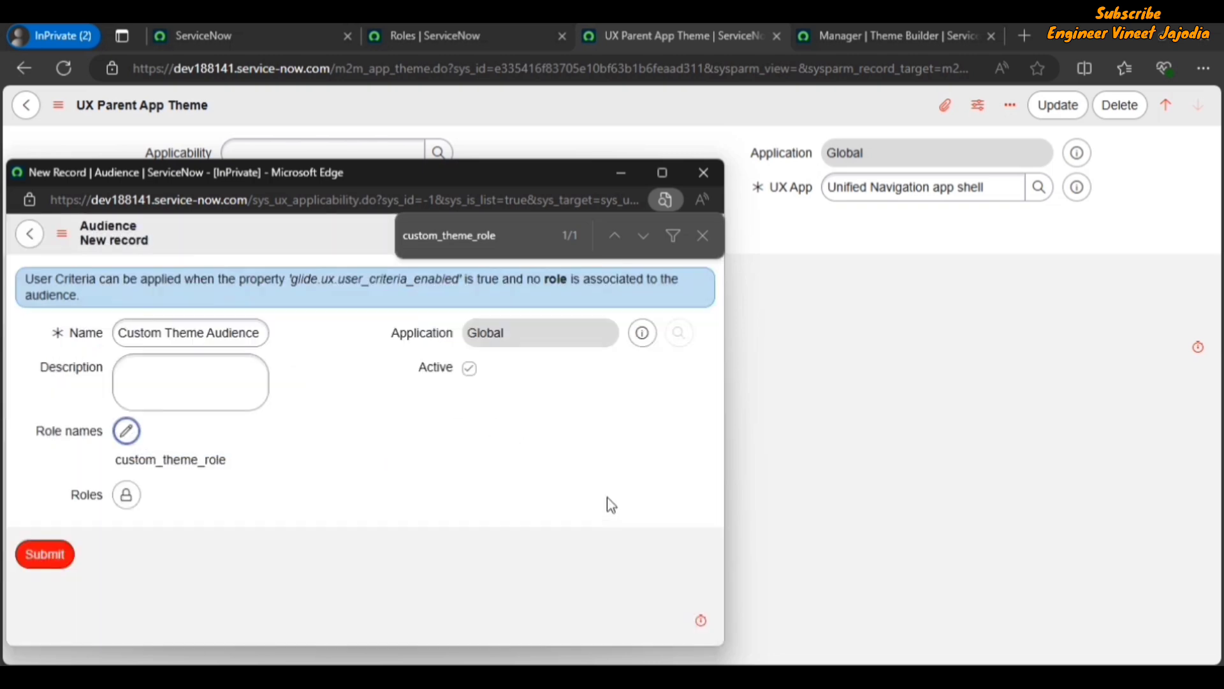
{"action": "left_click", "coordinate": [45, 554]}
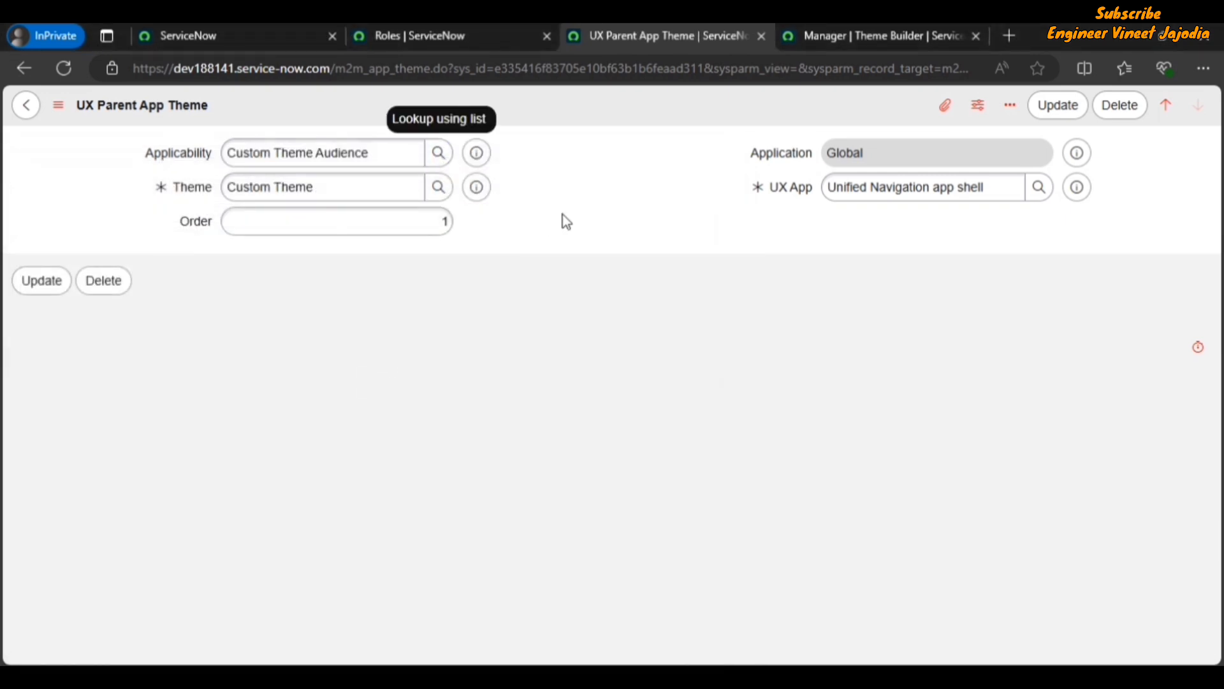
Step: Save the Custom Theme record with Custom Theme Audience as its Applicability, keeping the record open
{"action": "left_click_drag", "start_coordinate": [387, 151], "coordinate": [231, 146]}
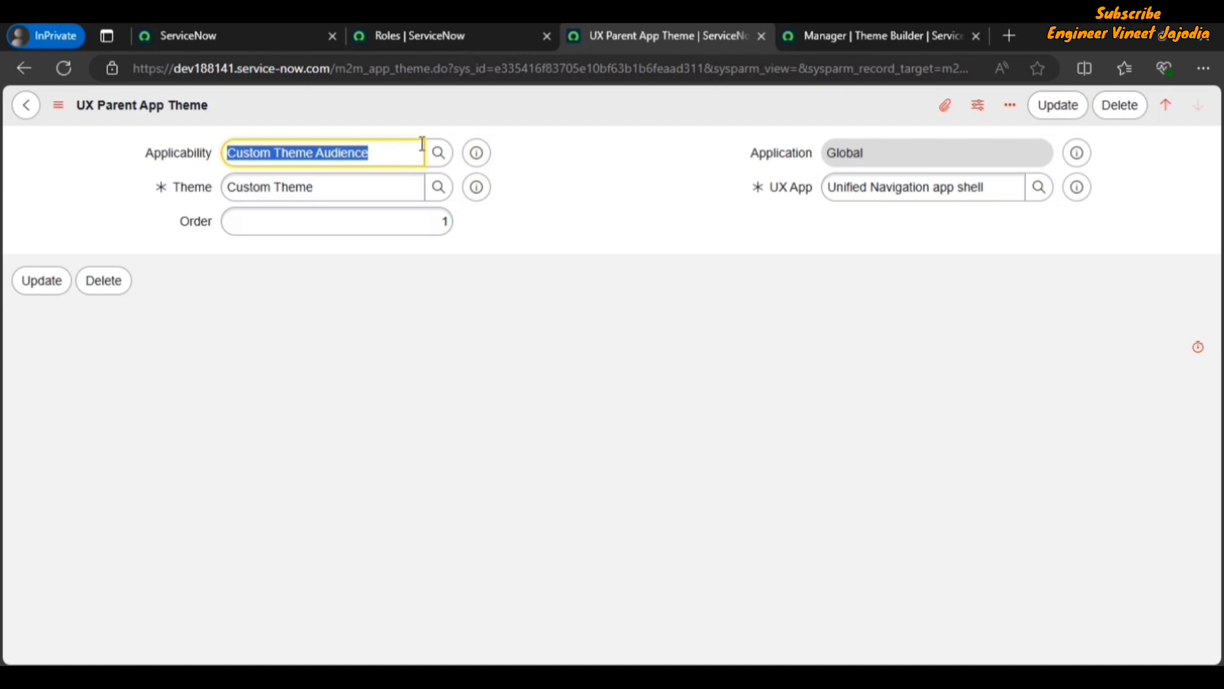
{"action": "left_click", "coordinate": [584, 153]}
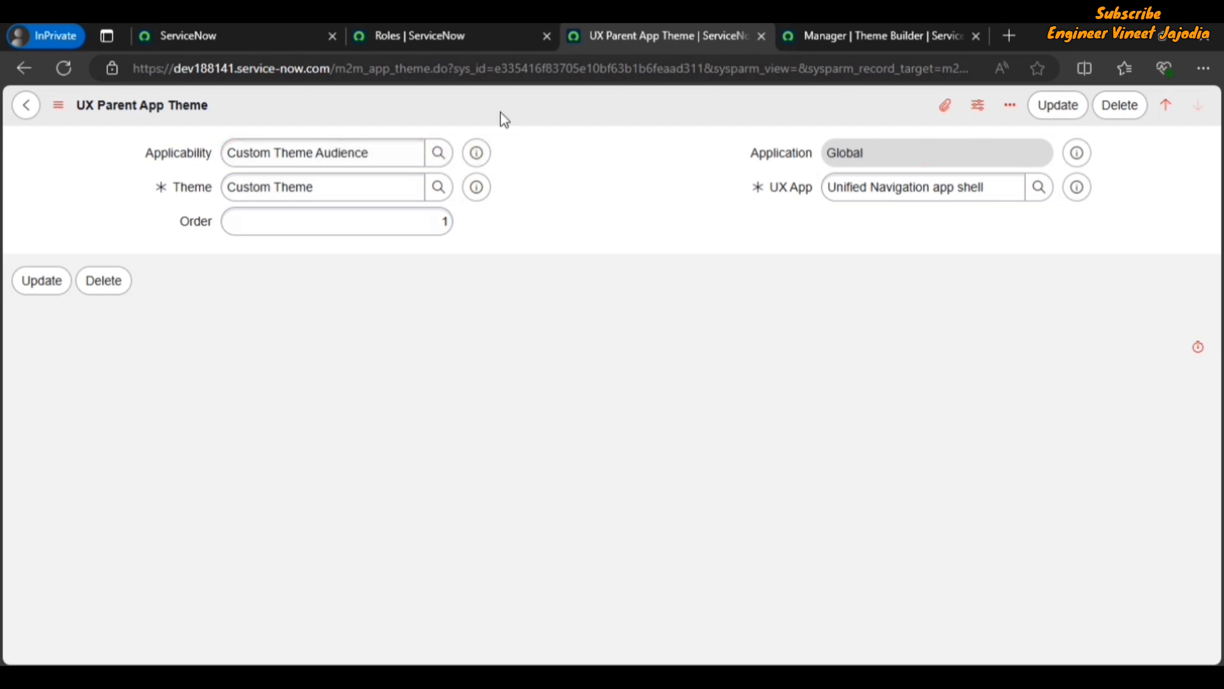
{"action": "left_click", "coordinate": [58, 105]}
{"action": "left_click", "coordinate": [107, 122]}
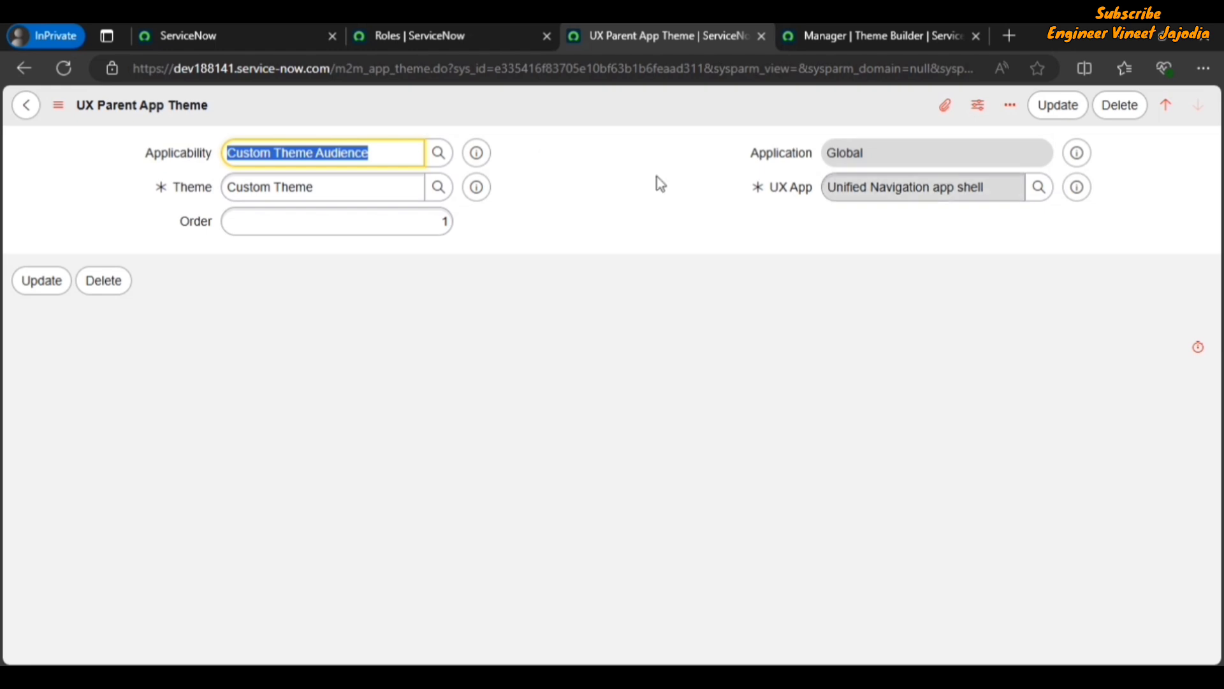
Step: Return to the main ServiceNow page and open the user table list with sys_user.LIST
{"action": "left_click", "coordinate": [235, 33]}
{"action": "left_click", "coordinate": [200, 112]}
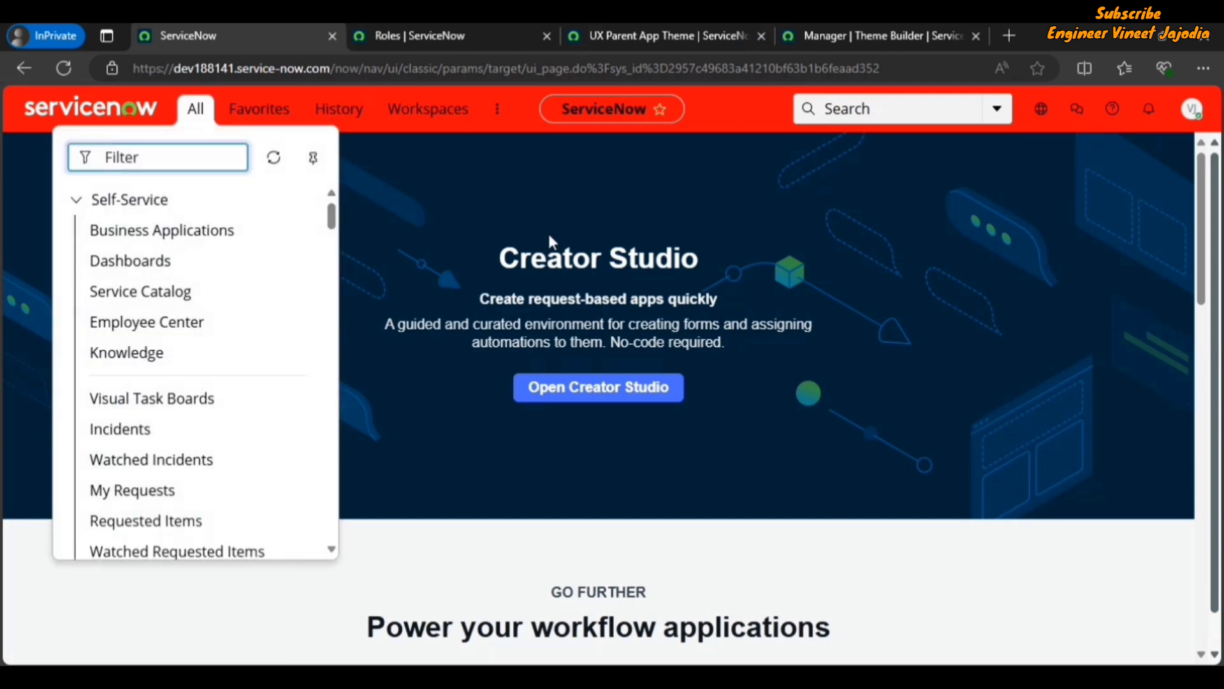
{"action": "type", "text": "sys_use"}
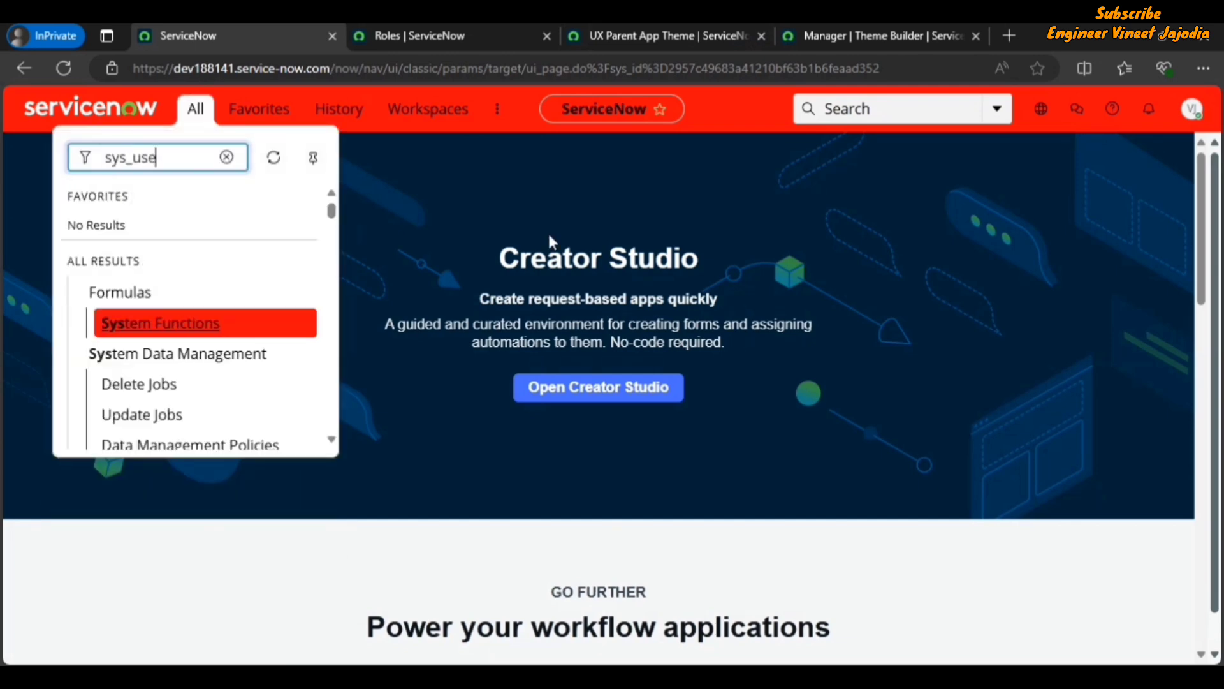
{"action": "type", "text": "r.LIST"}
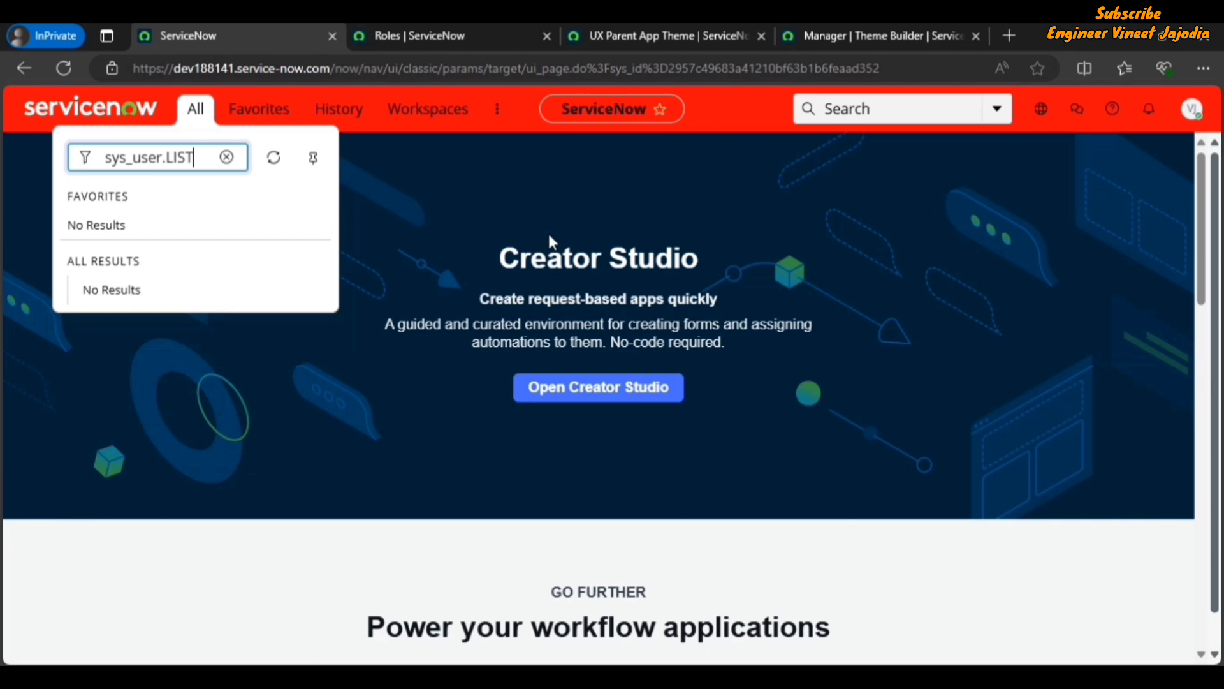
{"action": "key", "text": "Return"}
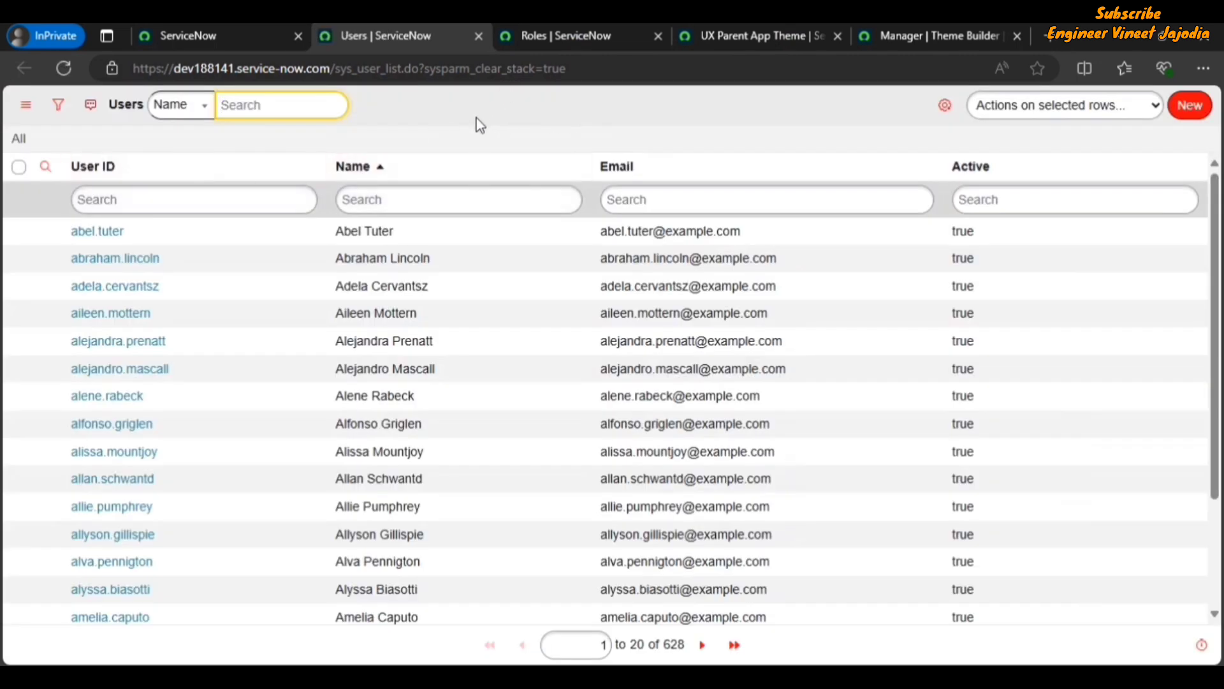
Step: Filter the Users list to names starting with Demo and open the demo user's record
{"action": "left_click", "coordinate": [411, 203]}
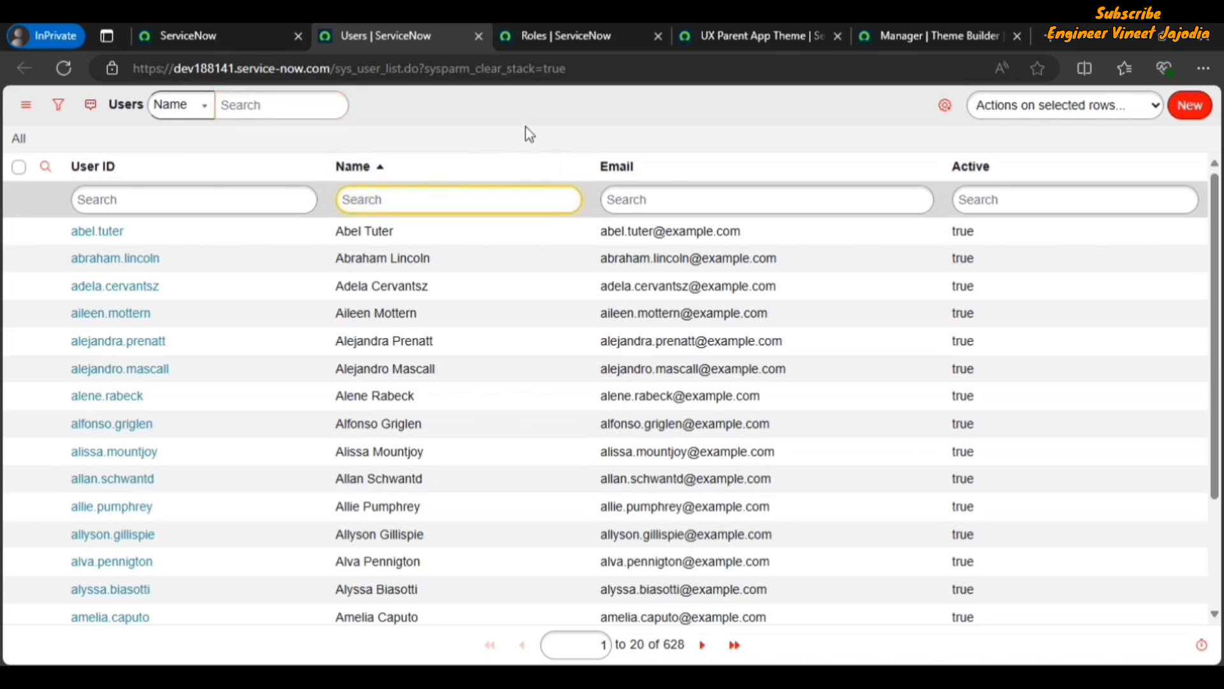
{"action": "type", "text": "Demo"}
{"action": "key", "text": "Return"}
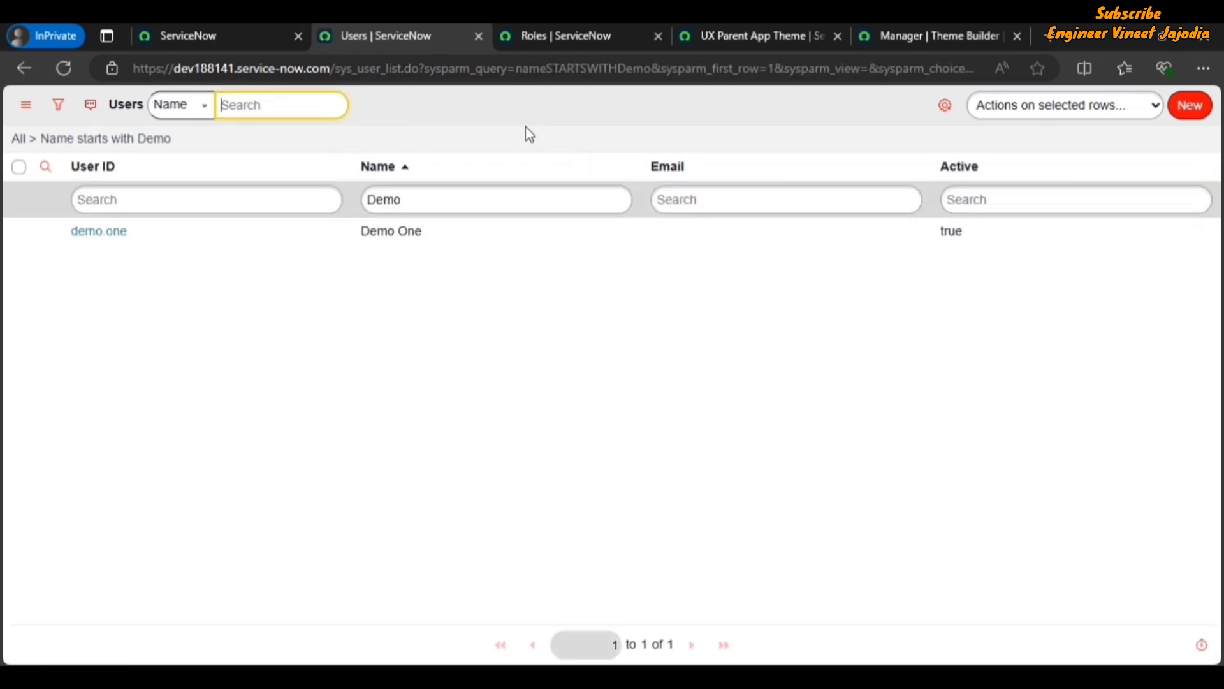
{"action": "left_click", "coordinate": [95, 235]}
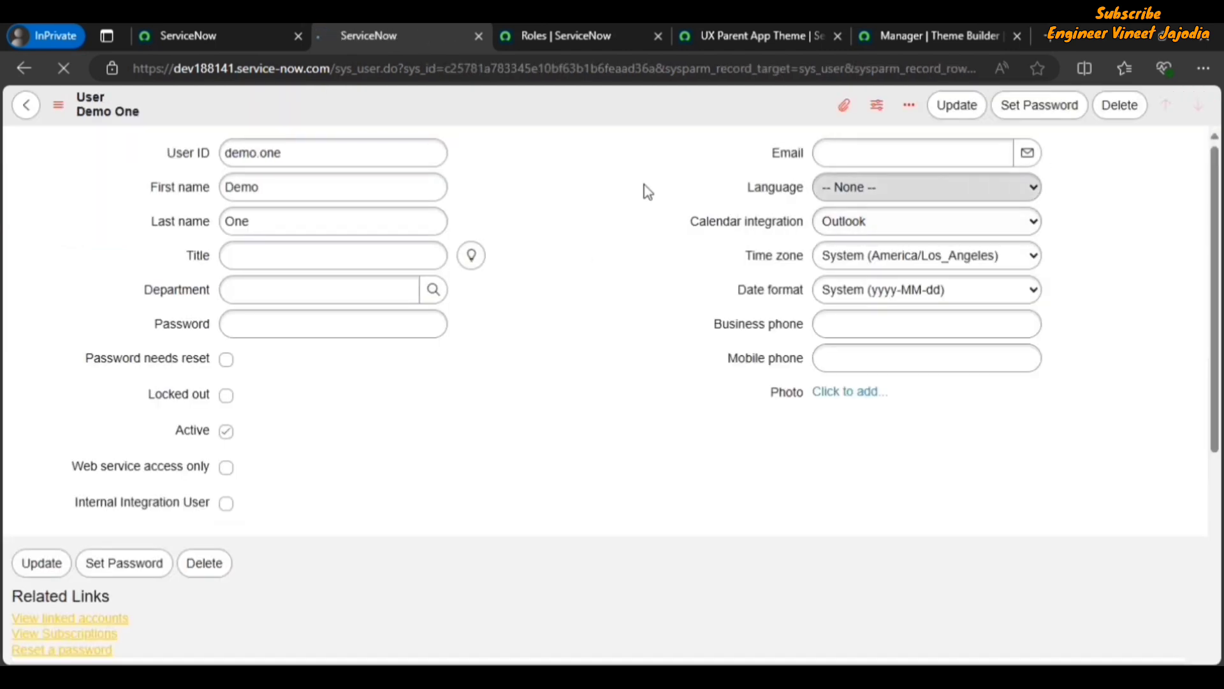
{"action": "scroll", "coordinate": [645, 186], "scroll_direction": "down", "scroll_amount": 8}
{"action": "scroll", "coordinate": [645, 186], "scroll_direction": "up", "scroll_amount": 5}
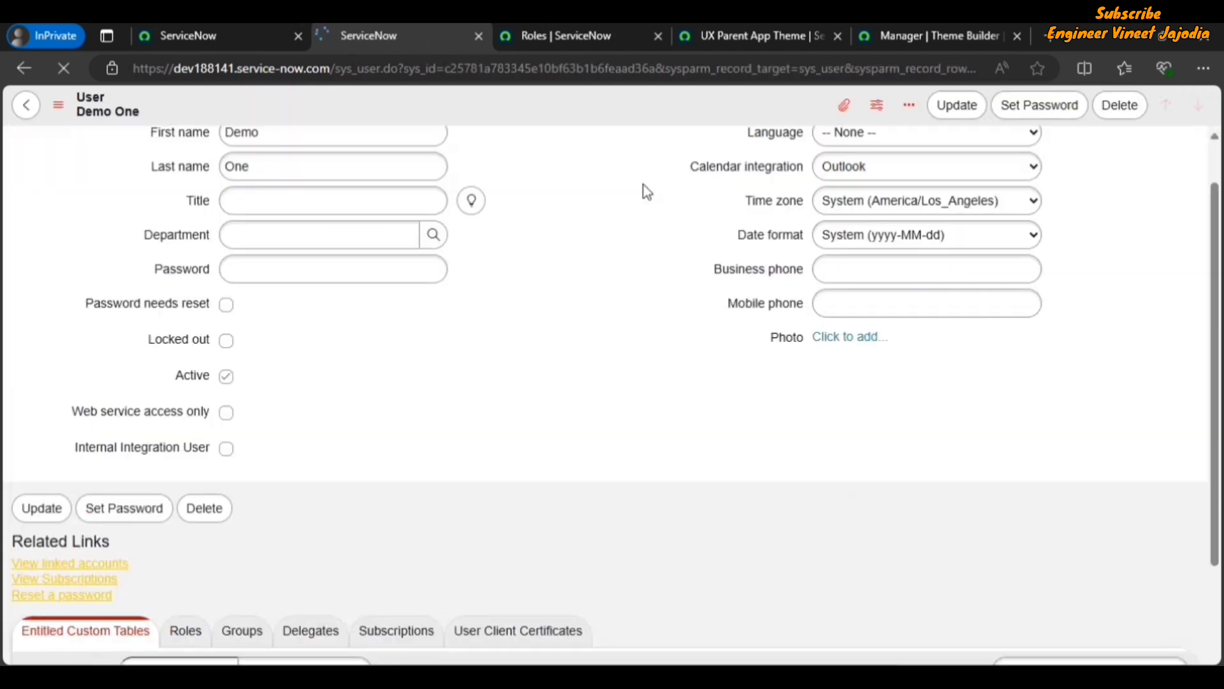
{"action": "scroll", "coordinate": [645, 187], "scroll_direction": "down", "scroll_amount": 3}
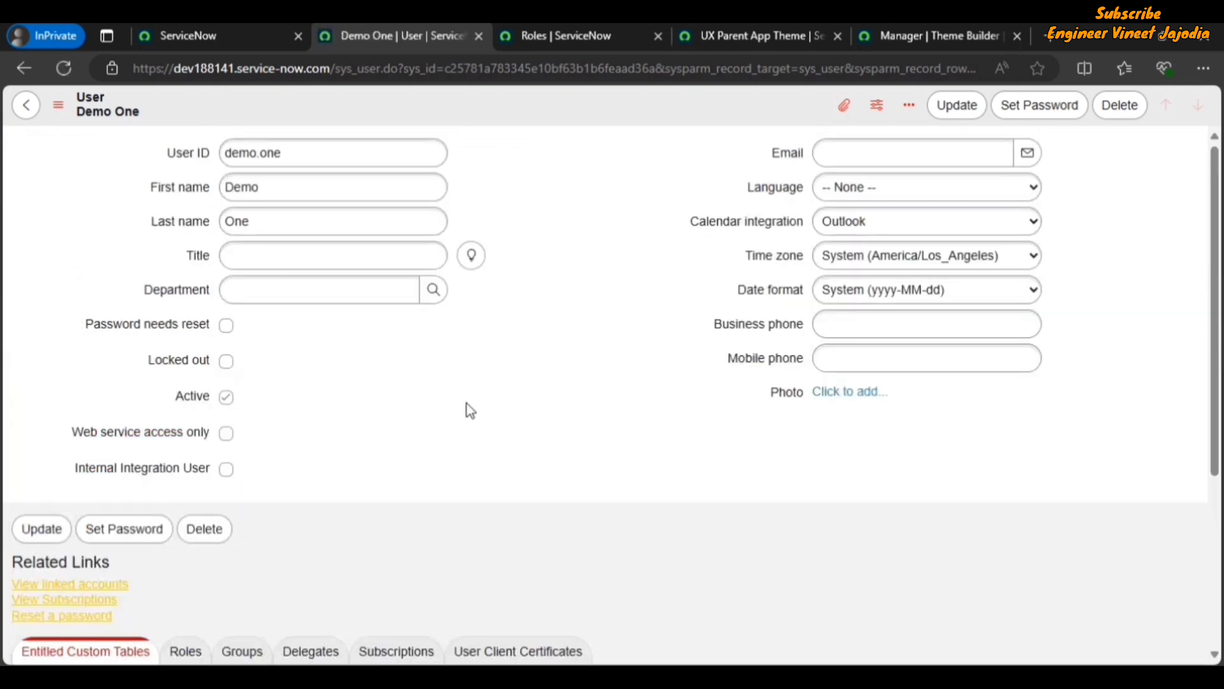
Step: Add custom_theme_role to the demo user's roles and save the role assignment
{"action": "scroll", "coordinate": [469, 409], "scroll_direction": "down", "scroll_amount": 4}
{"action": "left_click", "coordinate": [184, 399]}
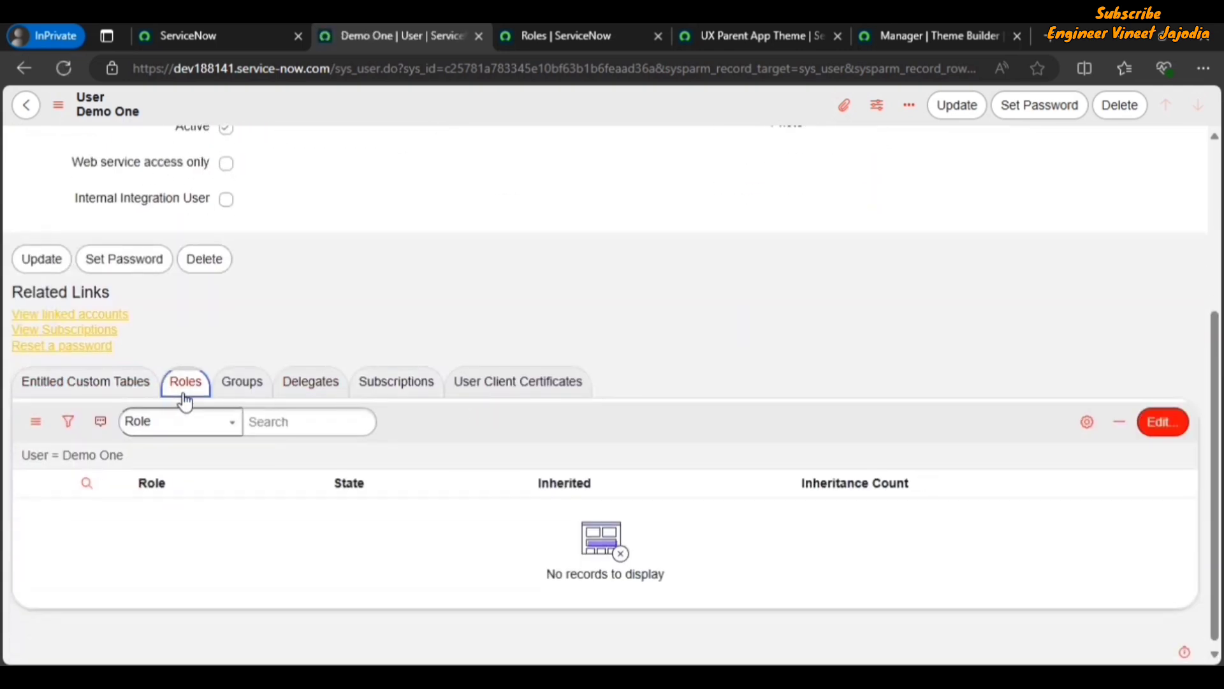
{"action": "left_click", "coordinate": [1171, 428]}
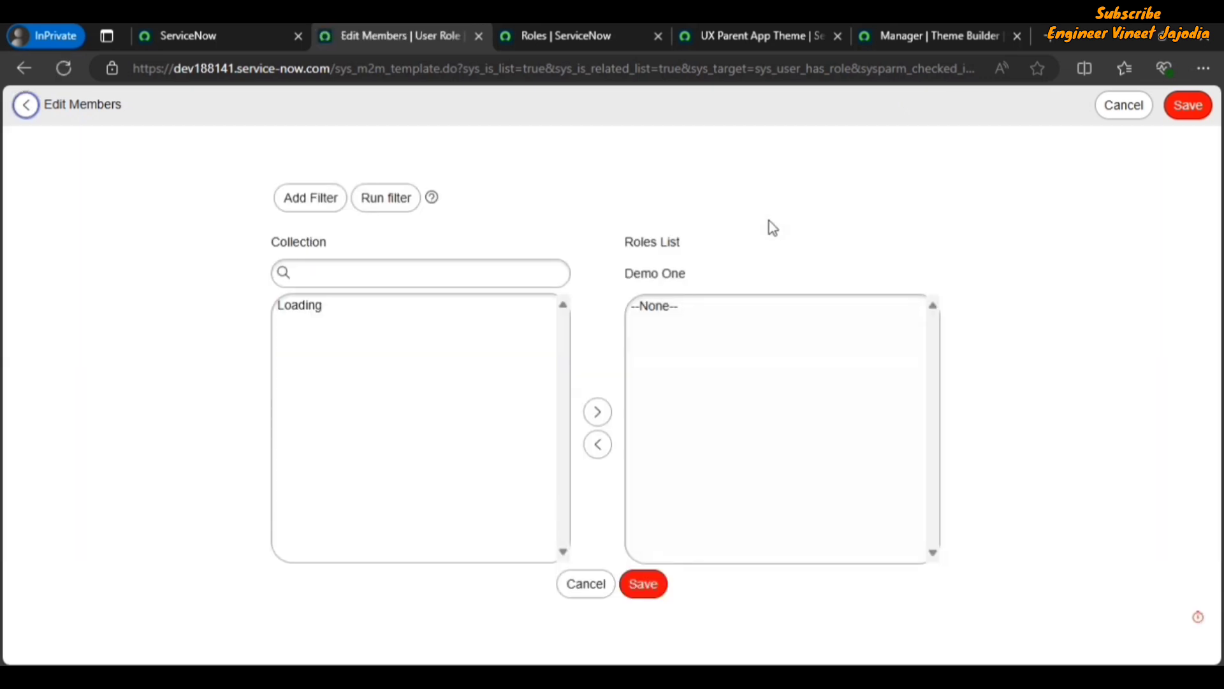
{"action": "key", "text": "ctrl+f"}
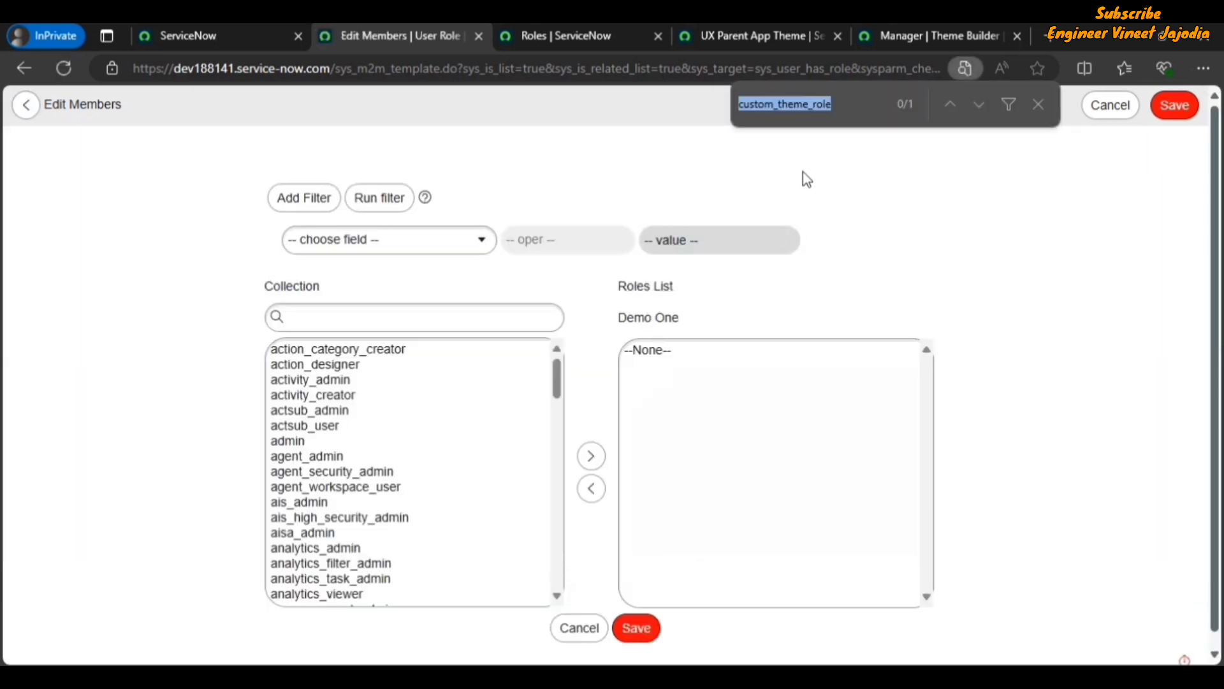
{"action": "left_click", "coordinate": [959, 110]}
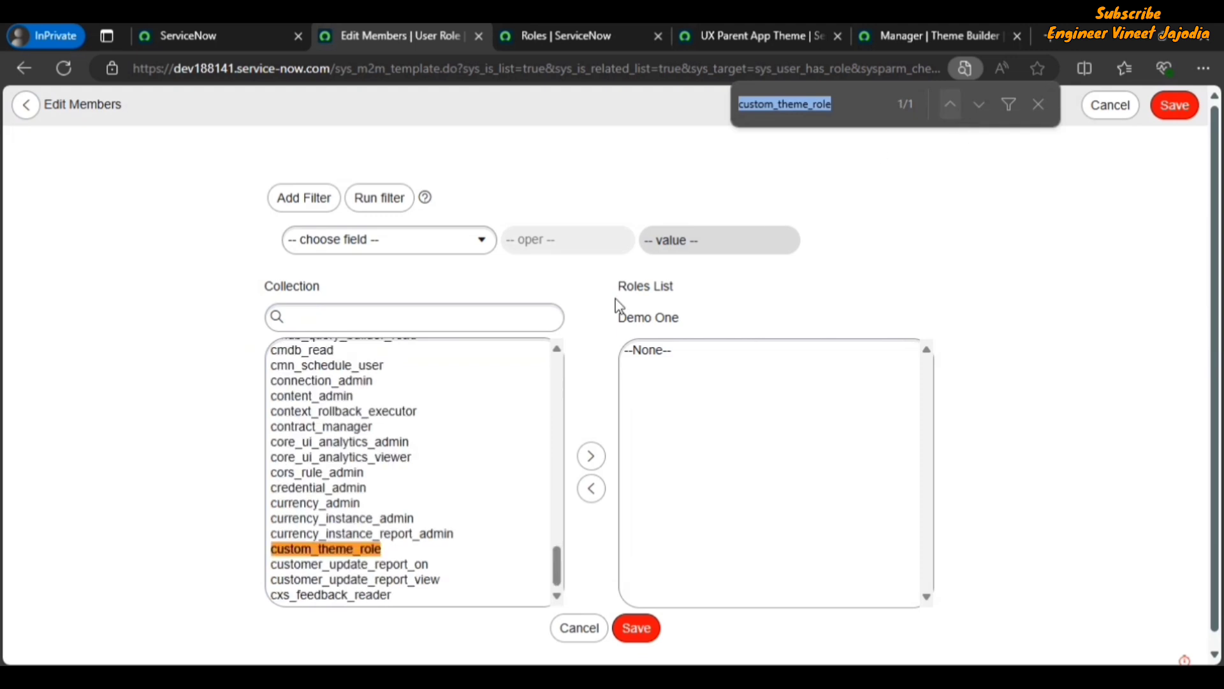
{"action": "left_click", "coordinate": [600, 461]}
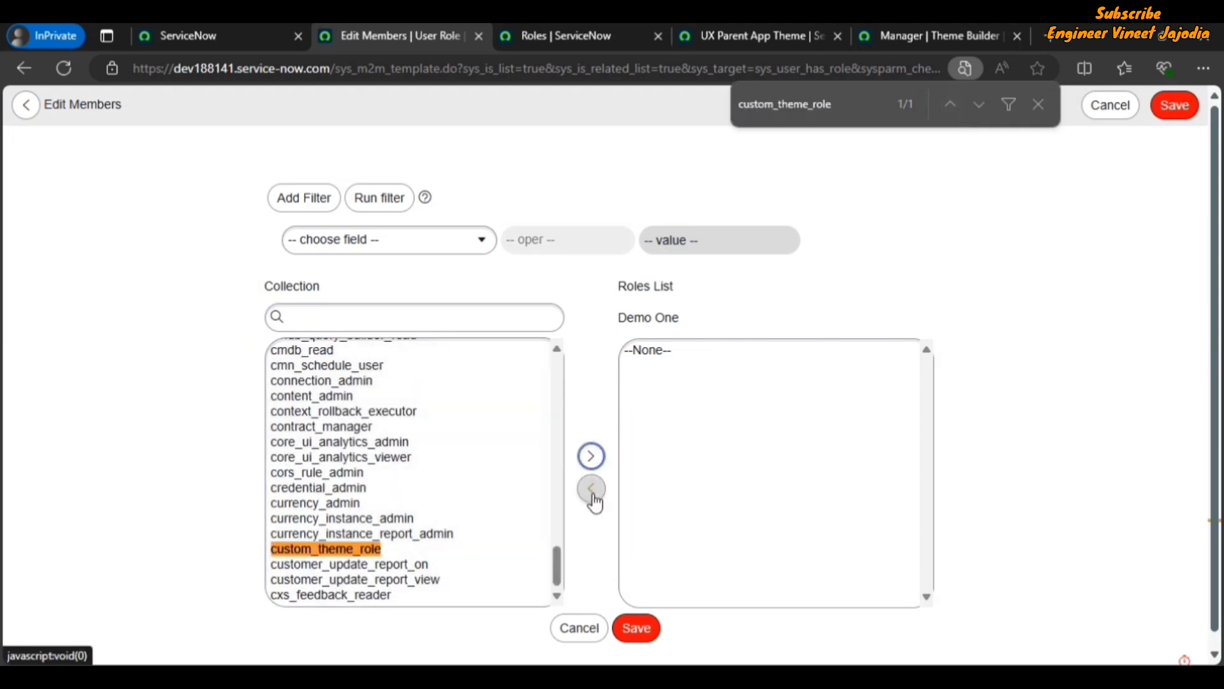
{"action": "left_click", "coordinate": [357, 549]}
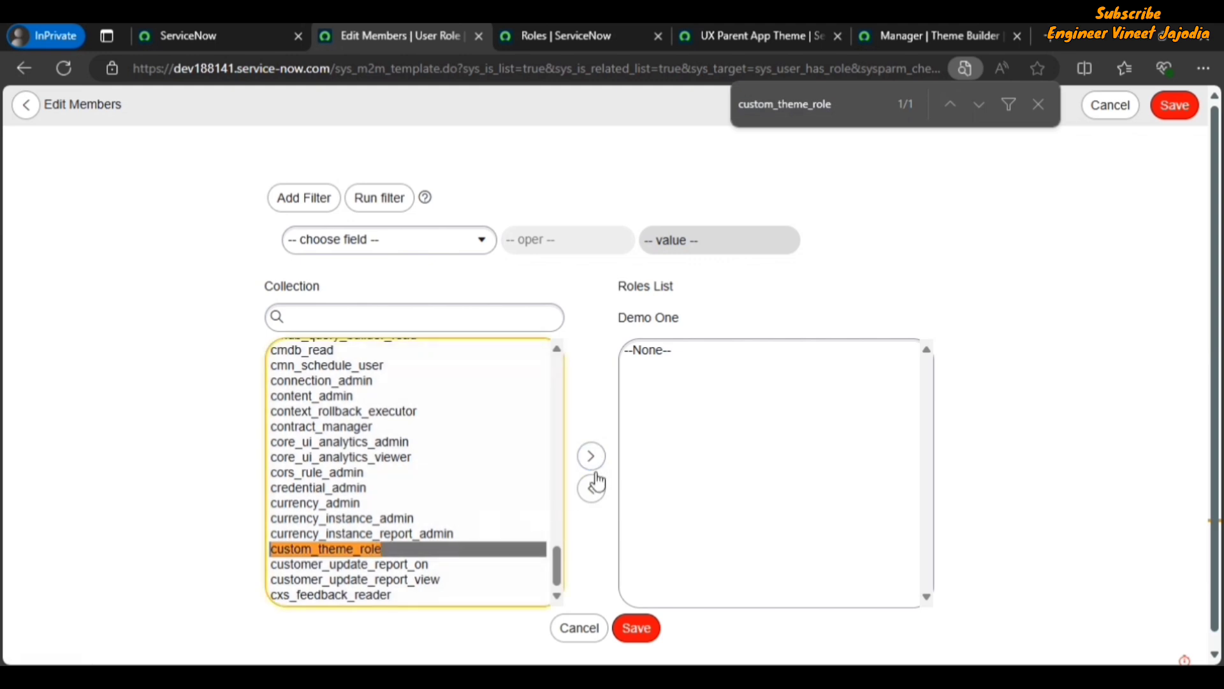
{"action": "left_click", "coordinate": [589, 458]}
{"action": "left_click", "coordinate": [636, 628]}
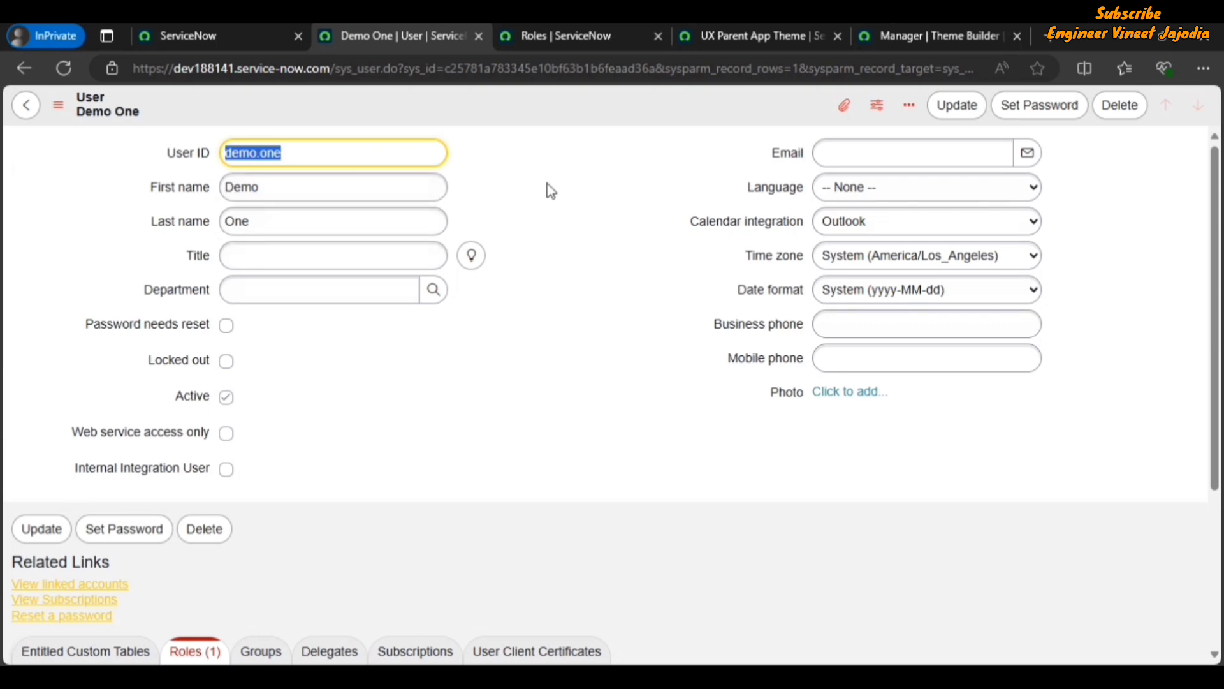
Step: Reload the main ServiceNow page and check which themes the current account's preferences offer, then close the preferences
{"action": "left_click", "coordinate": [185, 35]}
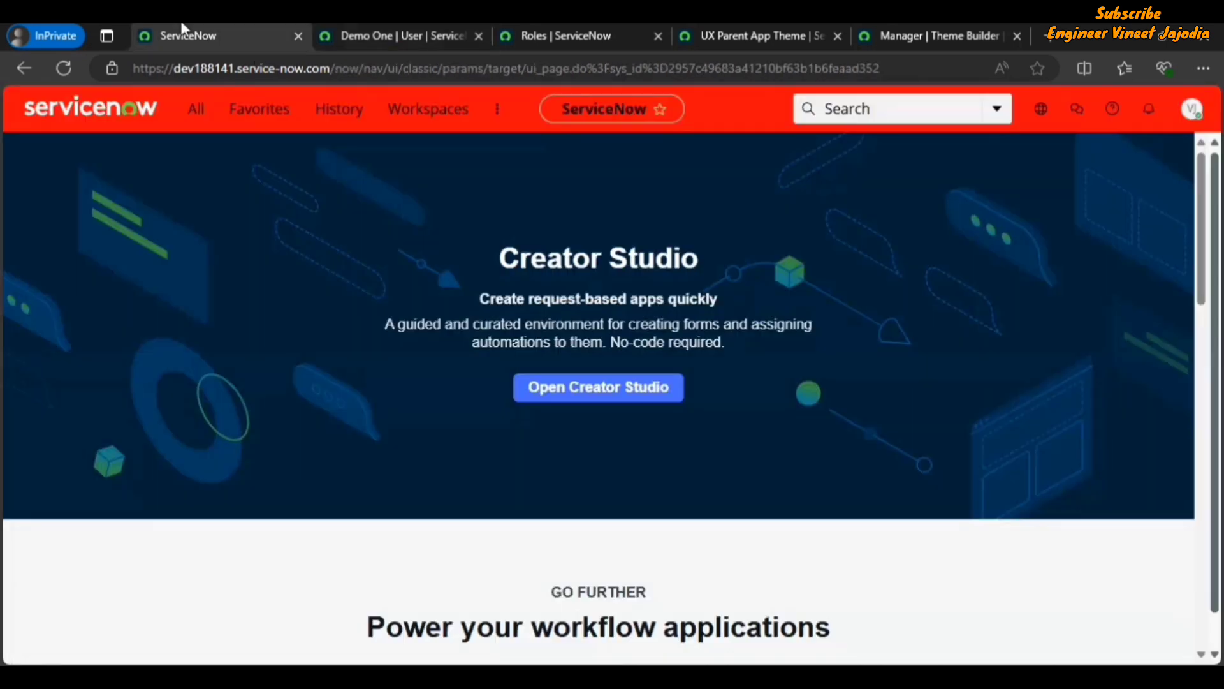
{"action": "left_click", "coordinate": [61, 71]}
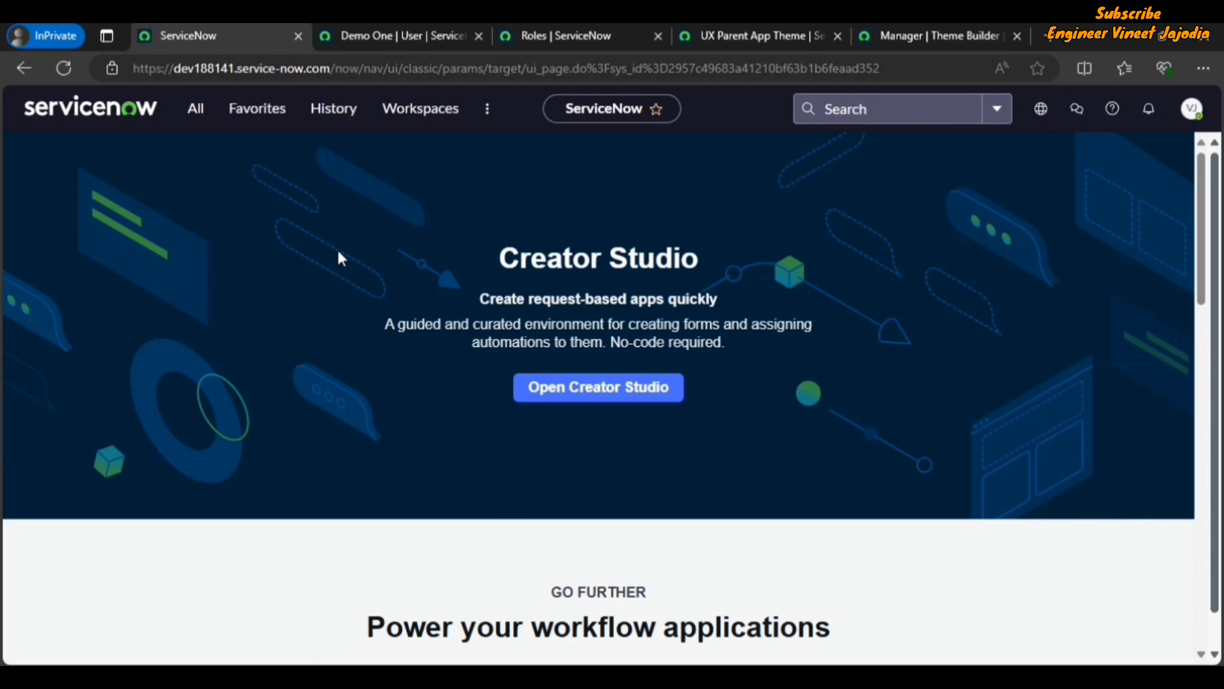
{"action": "left_click", "coordinate": [1192, 109]}
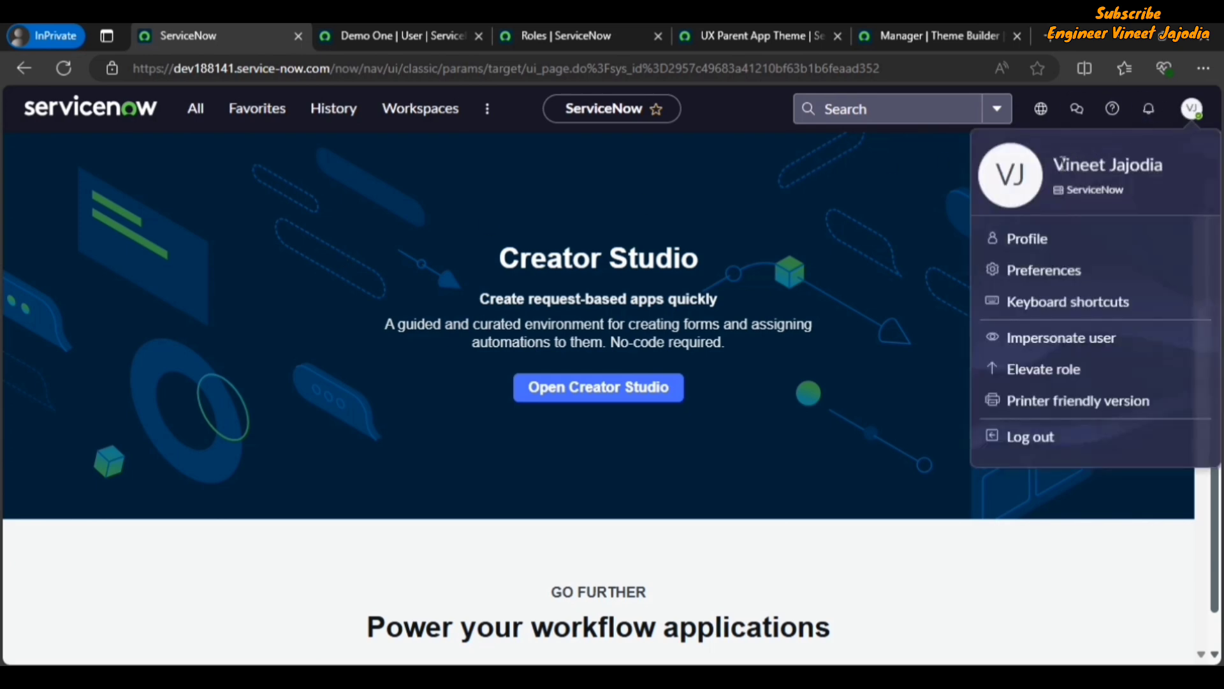
{"action": "left_click", "coordinate": [1040, 270]}
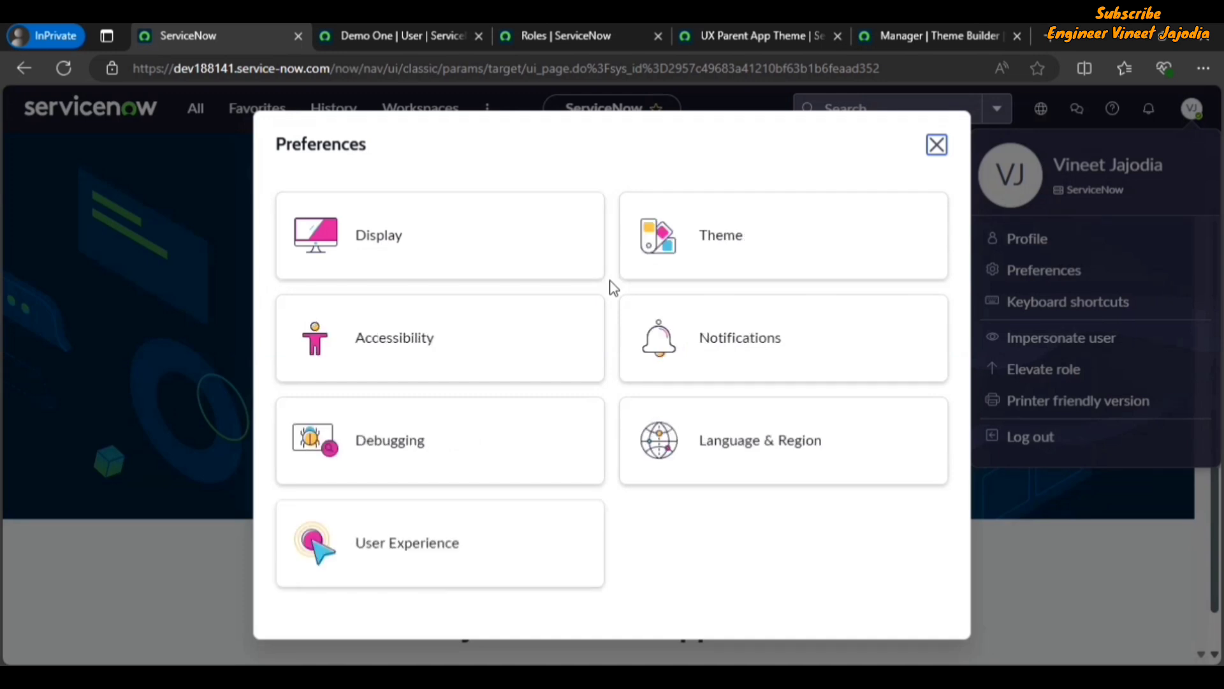
{"action": "left_click", "coordinate": [732, 233]}
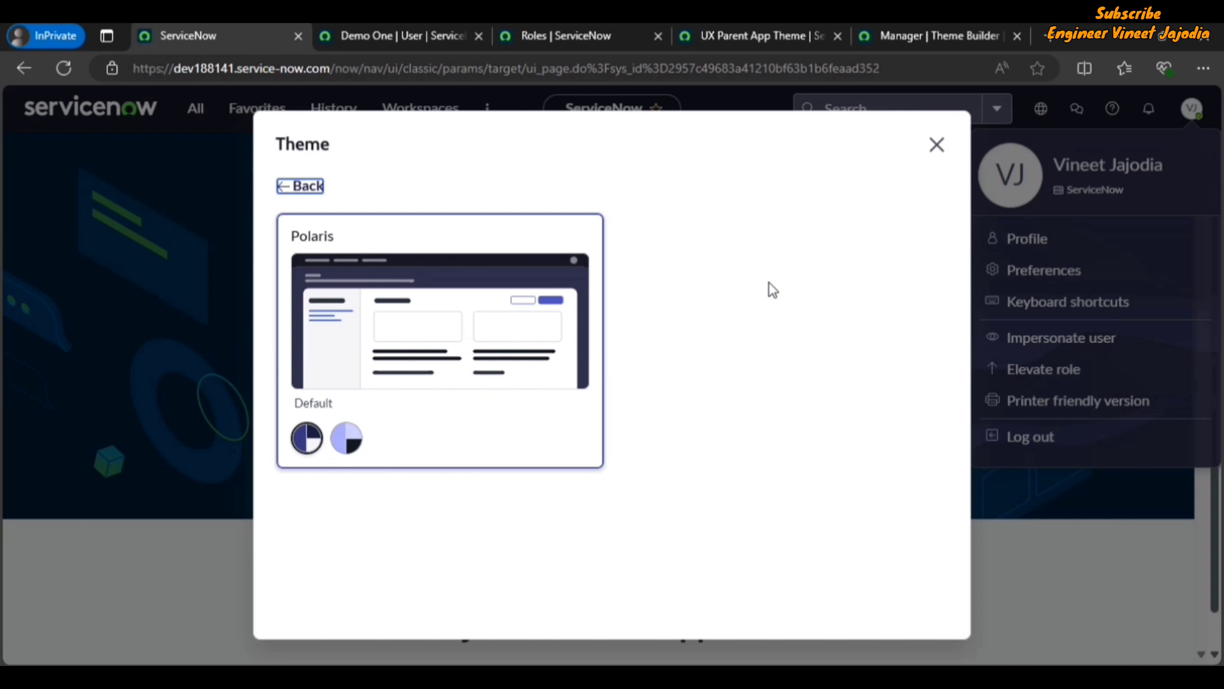
{"action": "left_click", "coordinate": [935, 145]}
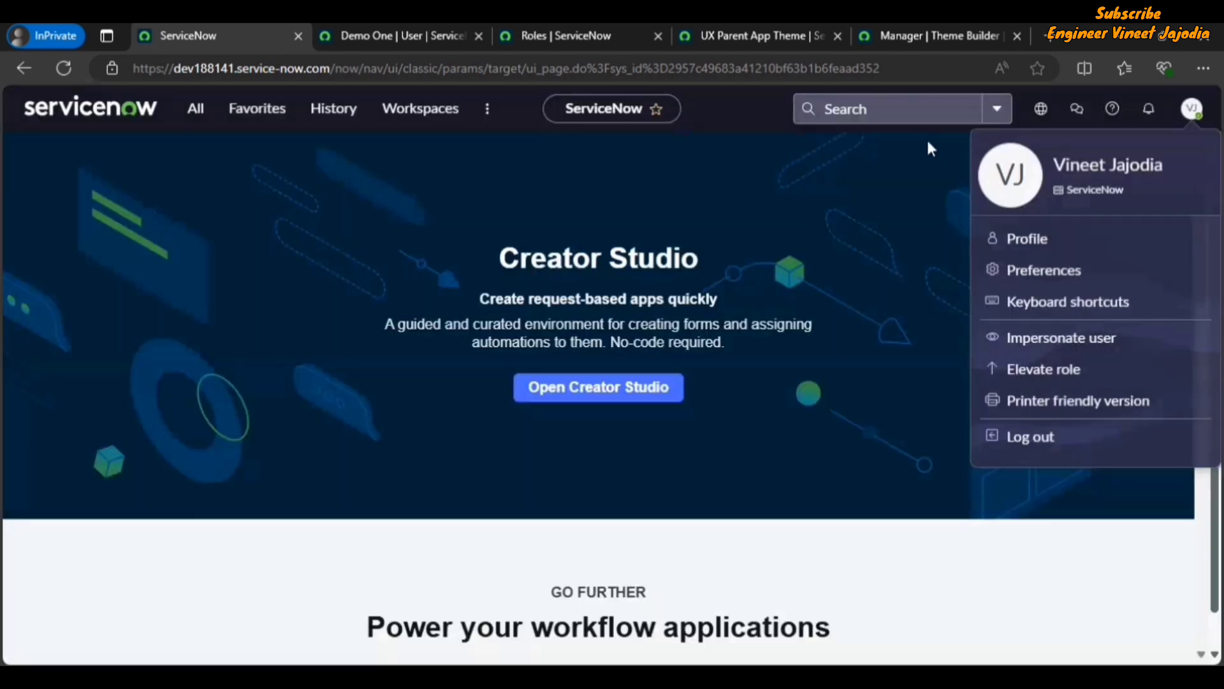
Step: Impersonate the demo user from the recent impersonations
{"action": "left_click", "coordinate": [1033, 340]}
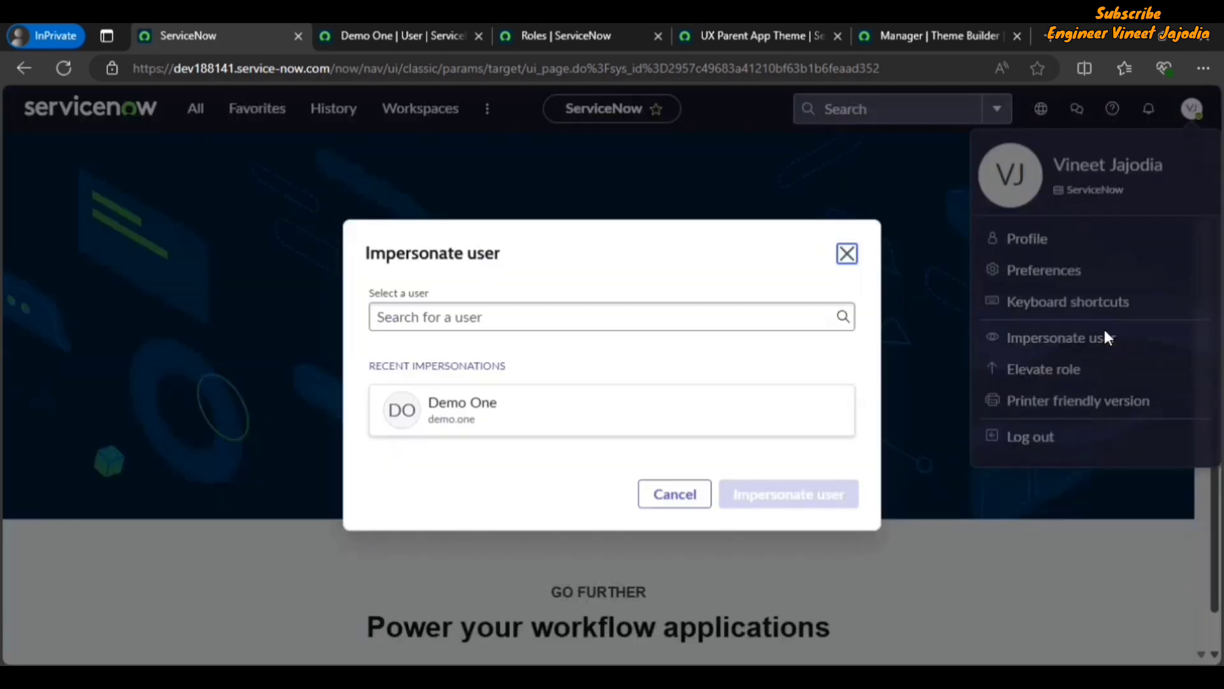
{"action": "left_click", "coordinate": [510, 422]}
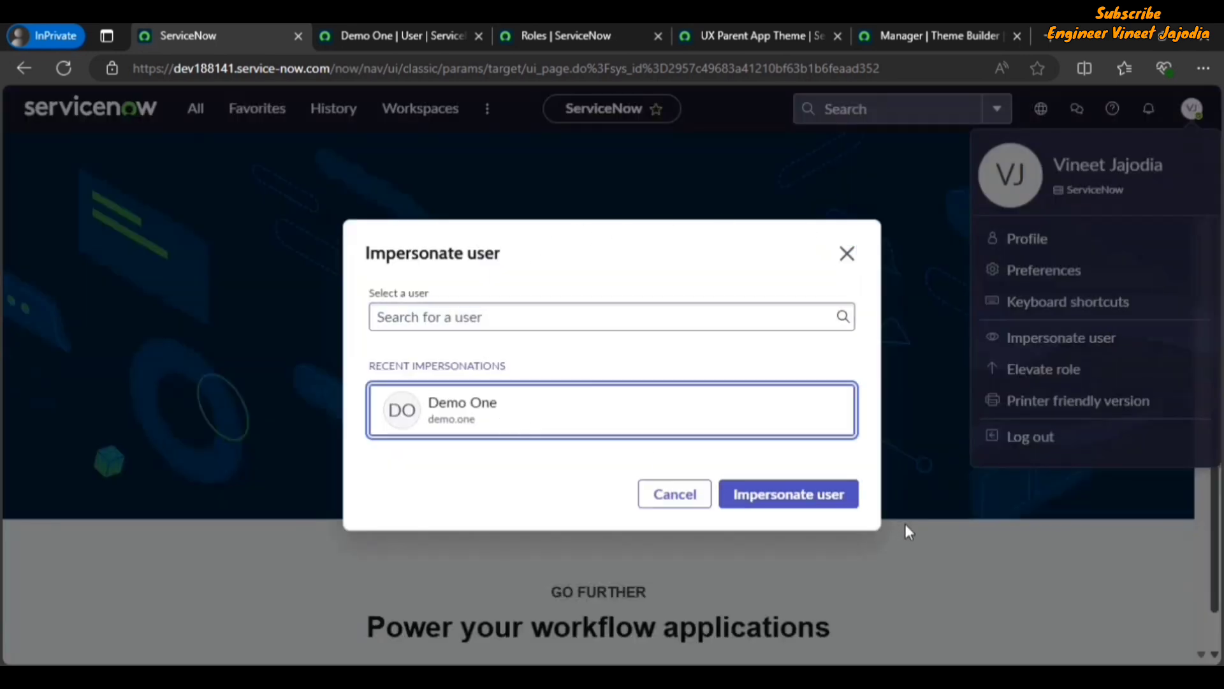
{"action": "left_click", "coordinate": [801, 498]}
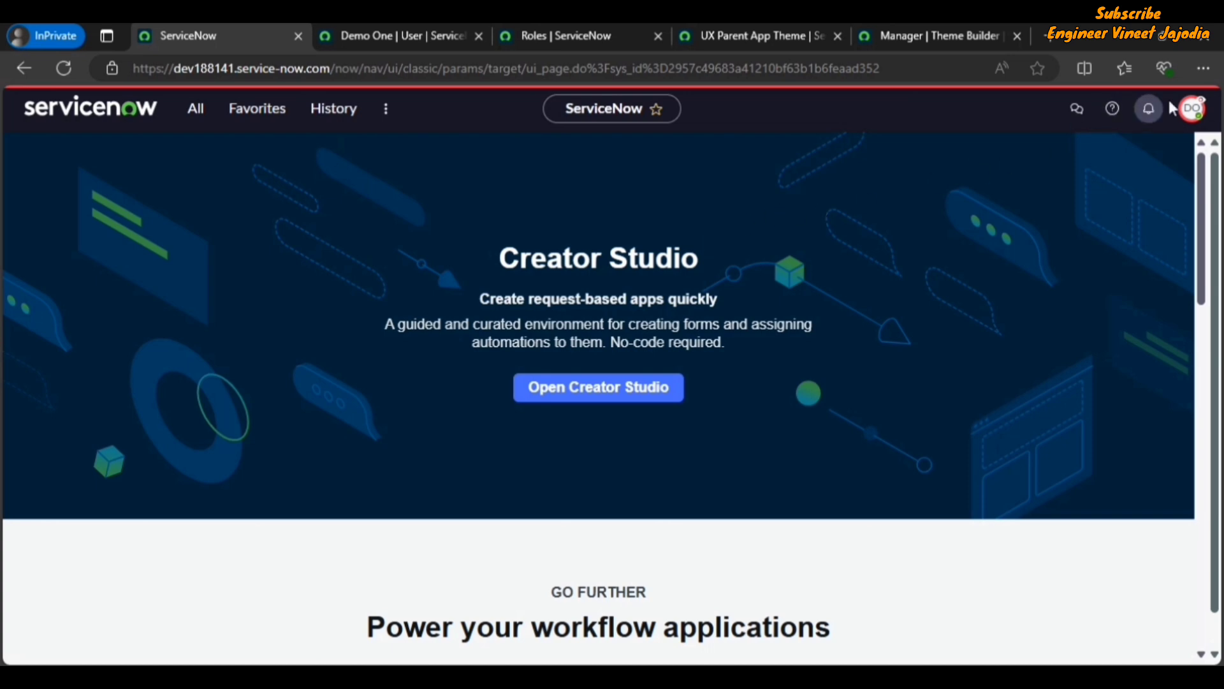
Step: Open the impersonated user's theme preferences to check which themes are available
{"action": "left_click", "coordinate": [1191, 108]}
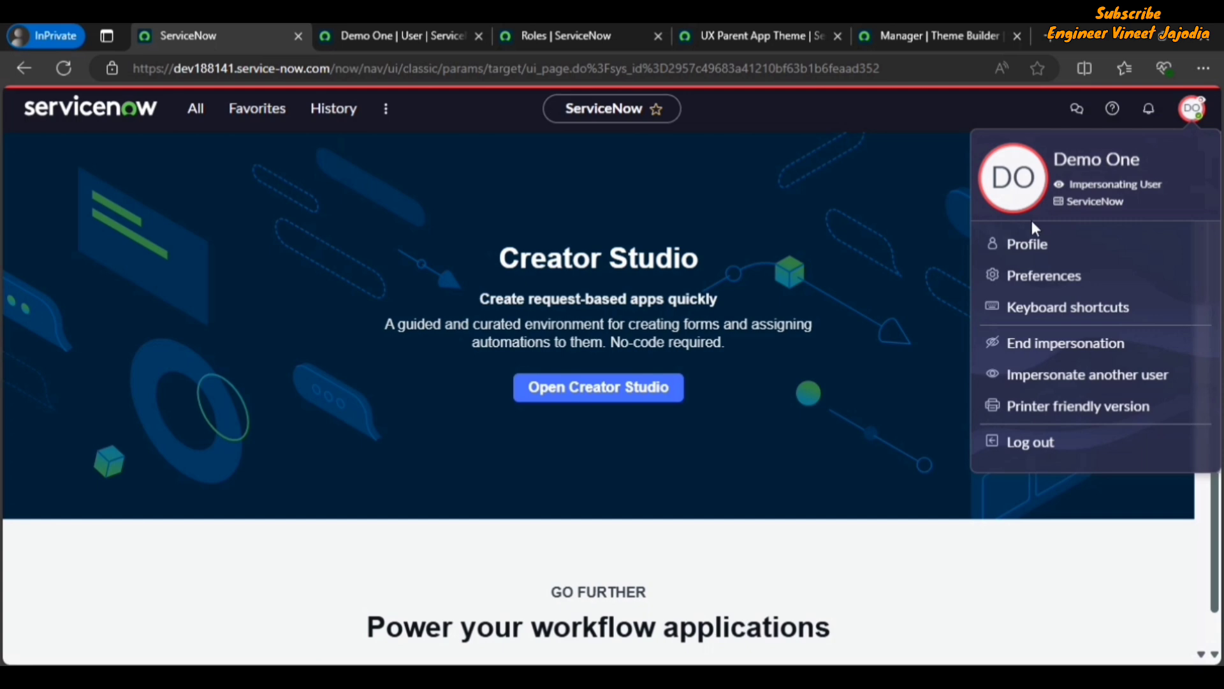
{"action": "left_click", "coordinate": [1045, 277]}
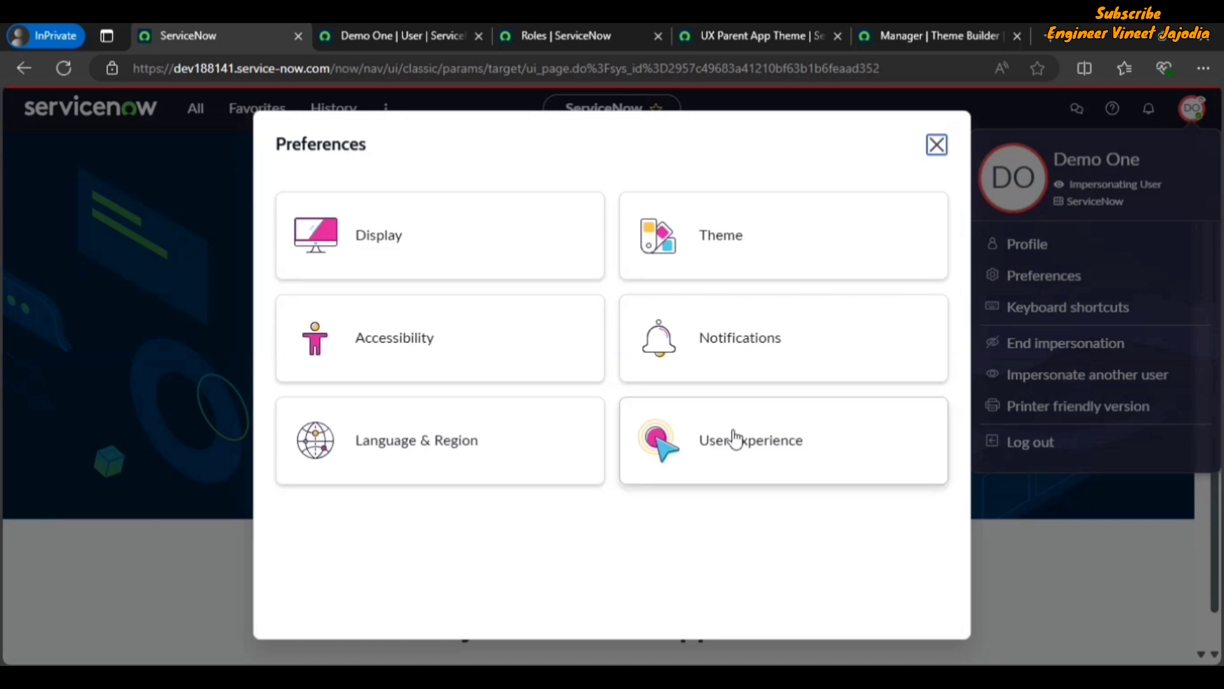
{"action": "left_click", "coordinate": [775, 233]}
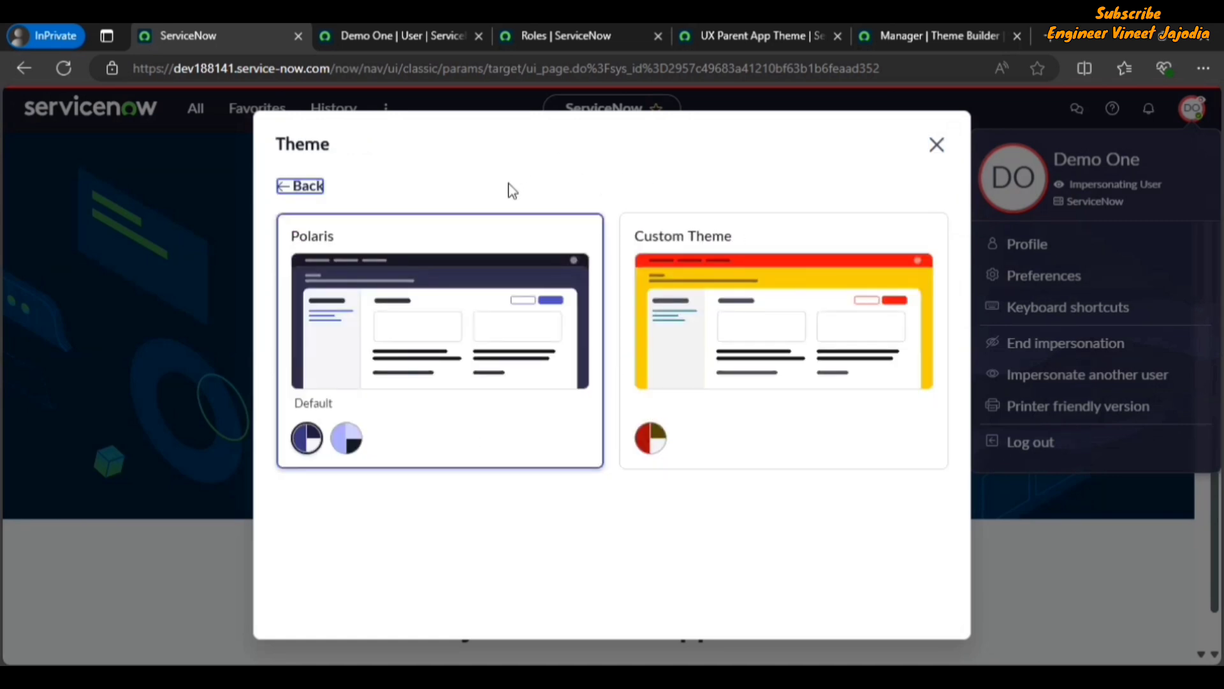